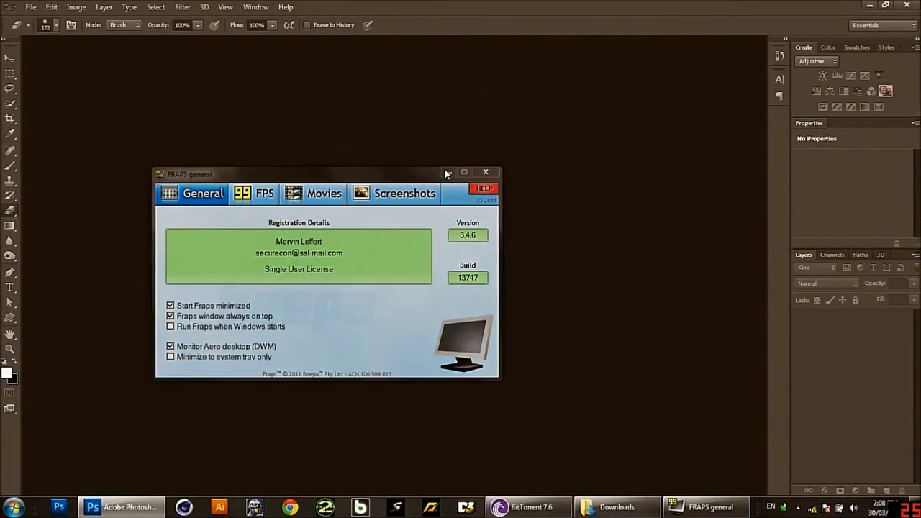
Step: Open Eye_Stock_3___The_end___by_EmoGilly.jpg from the Downloads folder
click(446, 173)
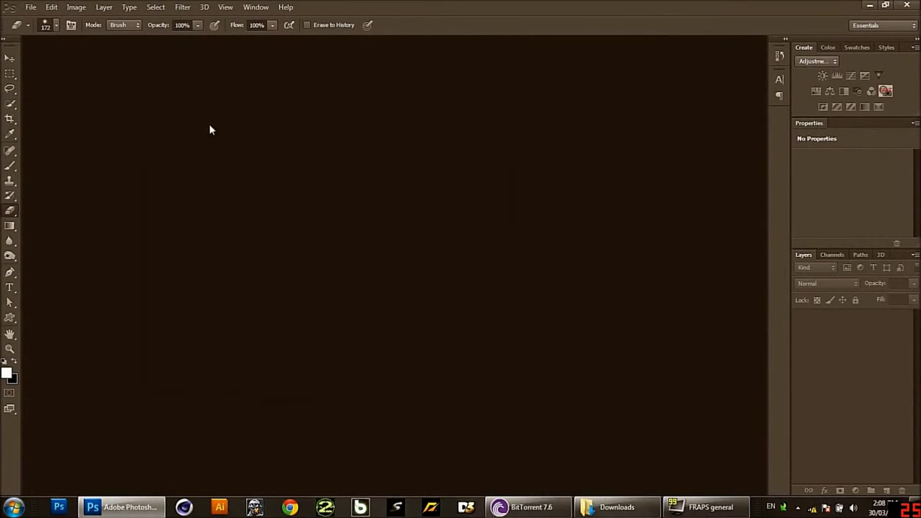
click(30, 7)
click(43, 28)
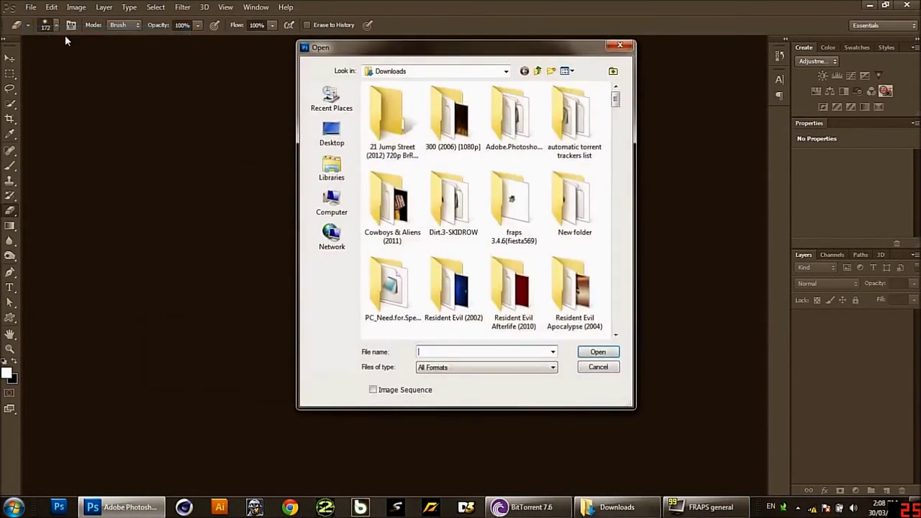
drag(616, 100, 616, 202)
click(574, 108)
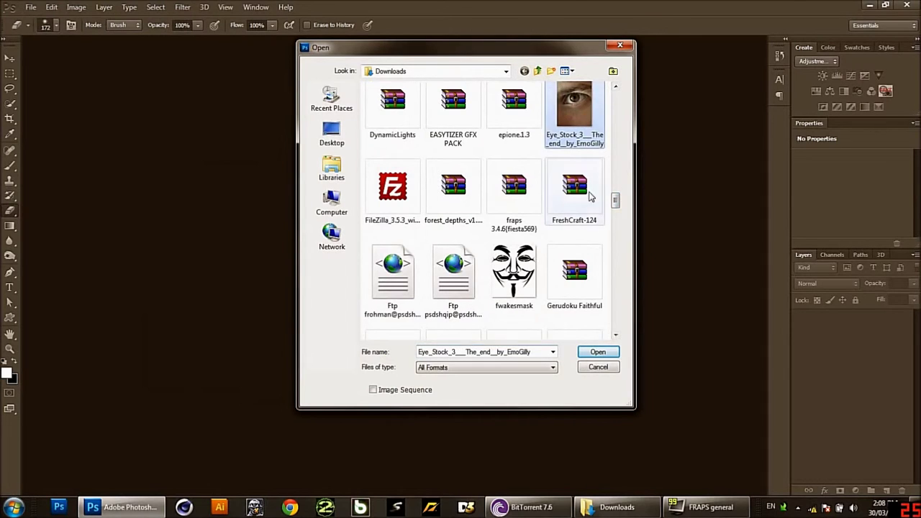
click(596, 352)
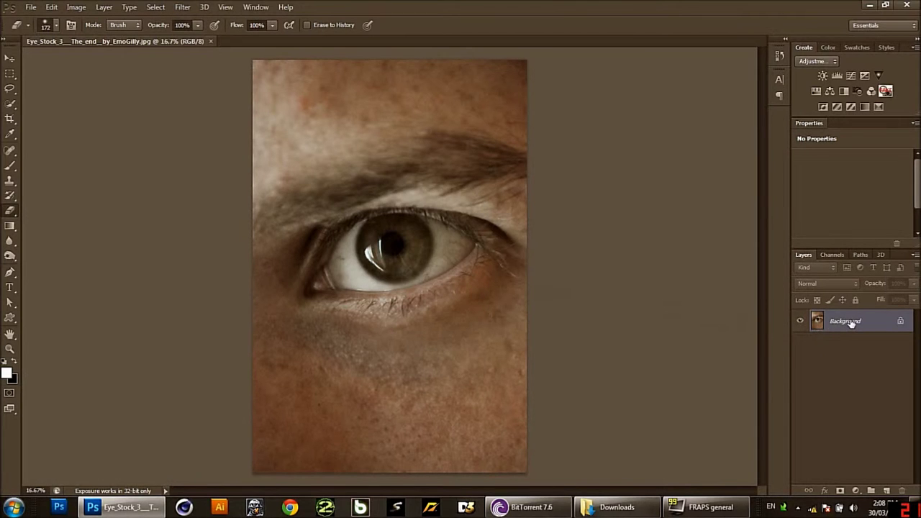
Step: Duplicate the Background as Layer 1 with Soft Light blending, then reselect Background
key(ctrl+j)
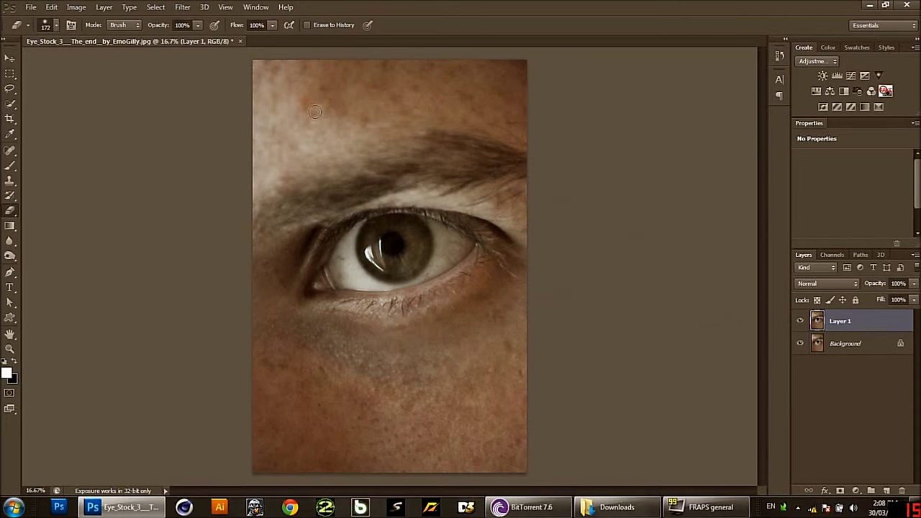
click(804, 286)
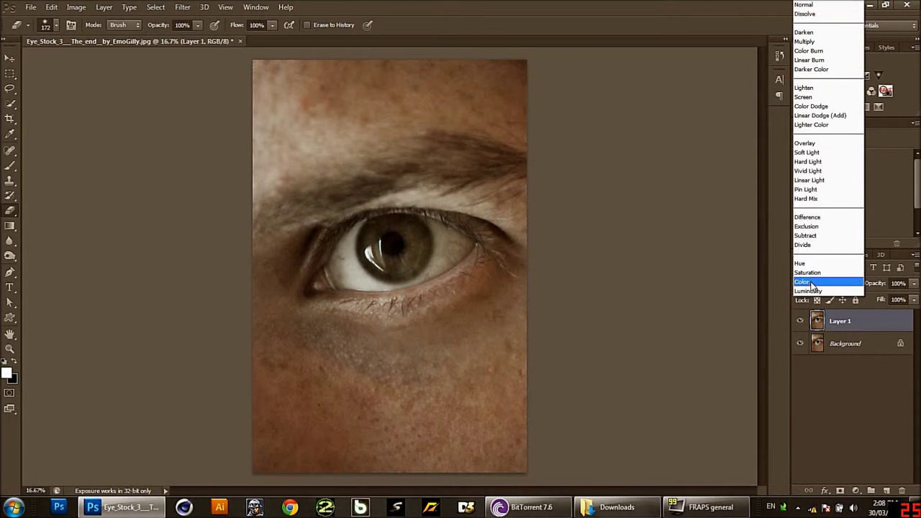
click(803, 152)
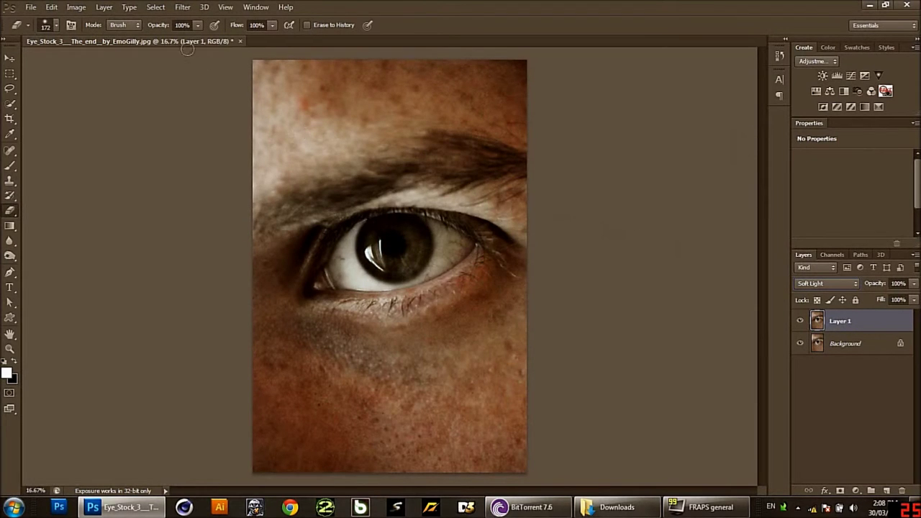
click(104, 7)
mouse_move(128, 7)
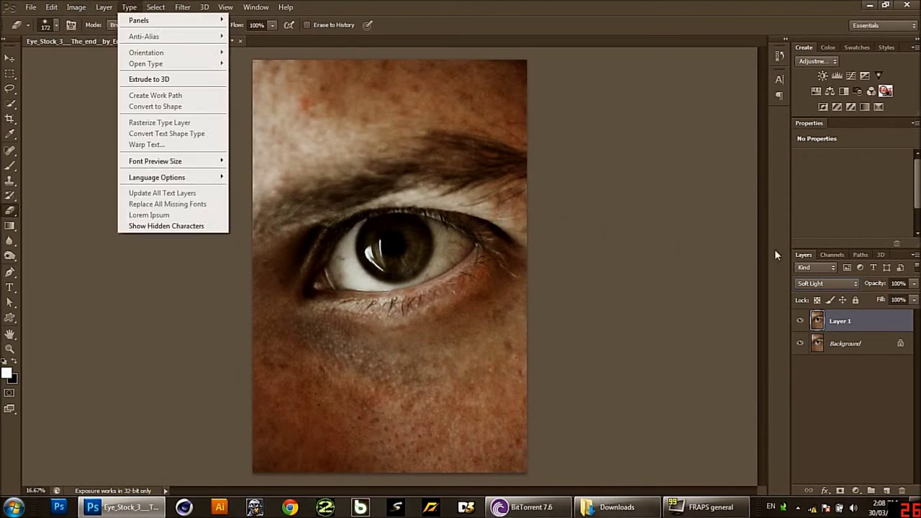
click(859, 346)
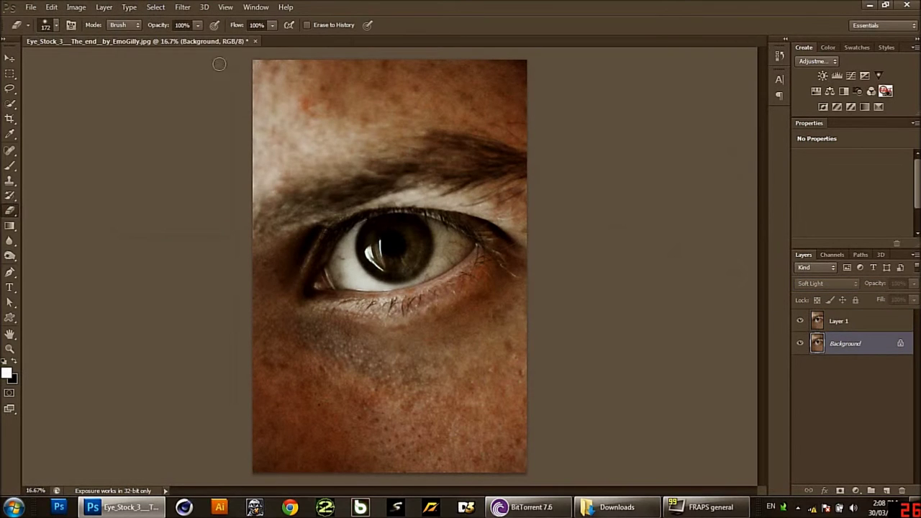
Step: Apply Curves to the Background, pulling down the RGB midtones and the Red channel
click(75, 8)
mouse_move(93, 35)
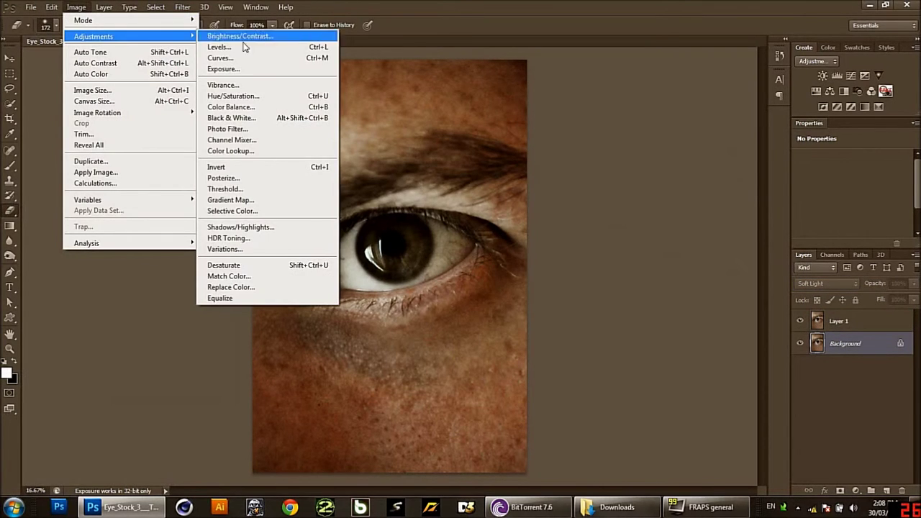
click(220, 58)
click(576, 233)
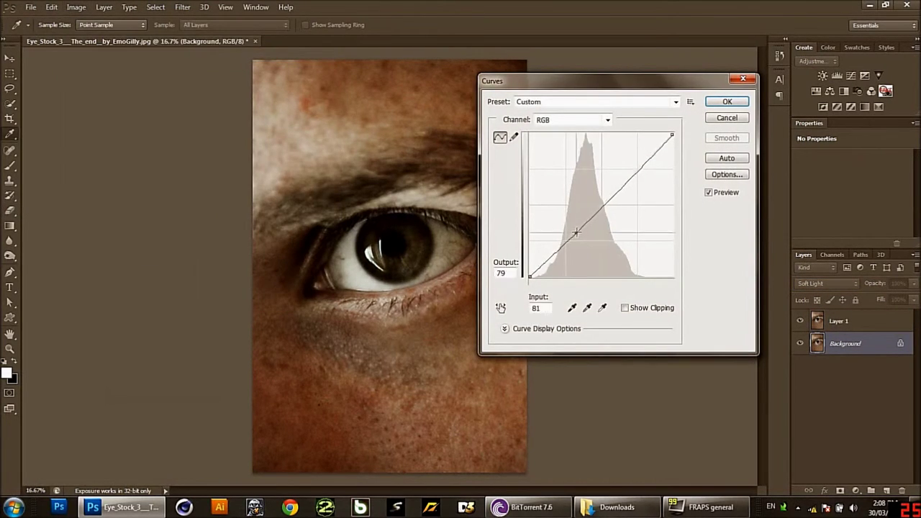
drag(576, 232, 583, 238)
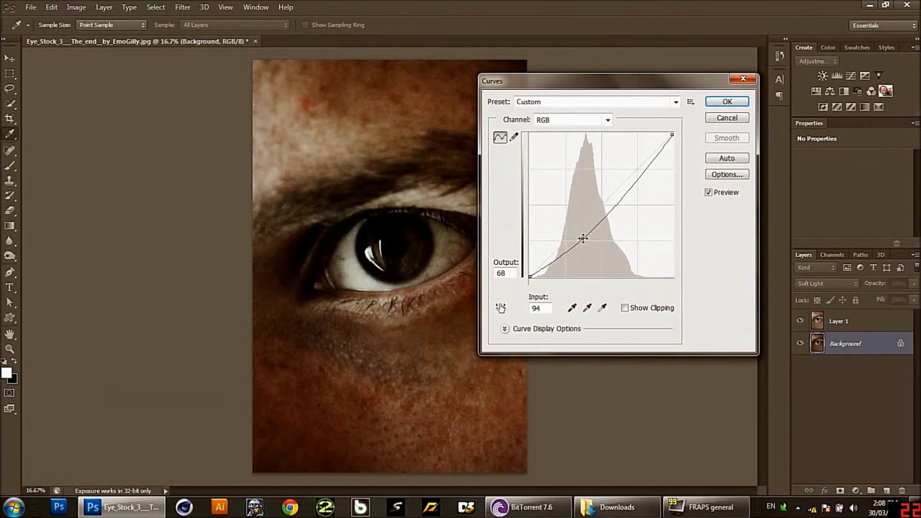
click(558, 104)
click(559, 120)
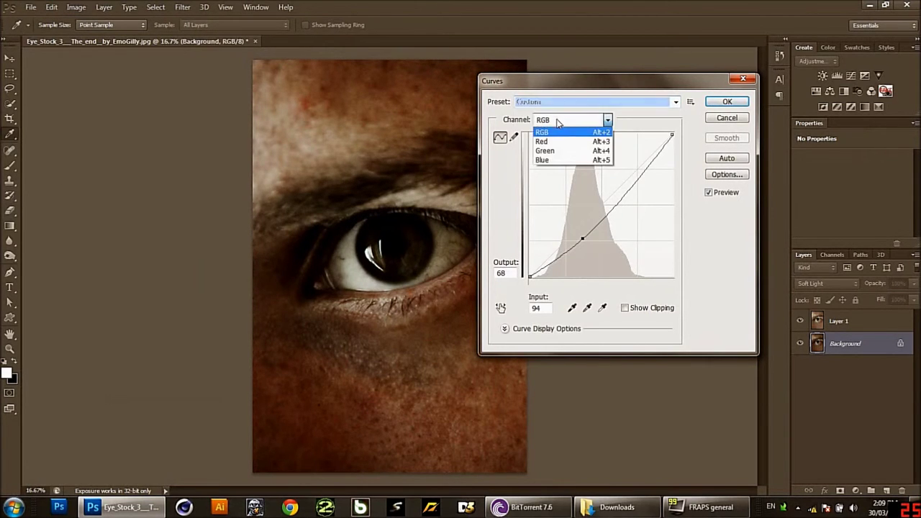
click(555, 144)
drag(583, 224, 589, 232)
click(726, 101)
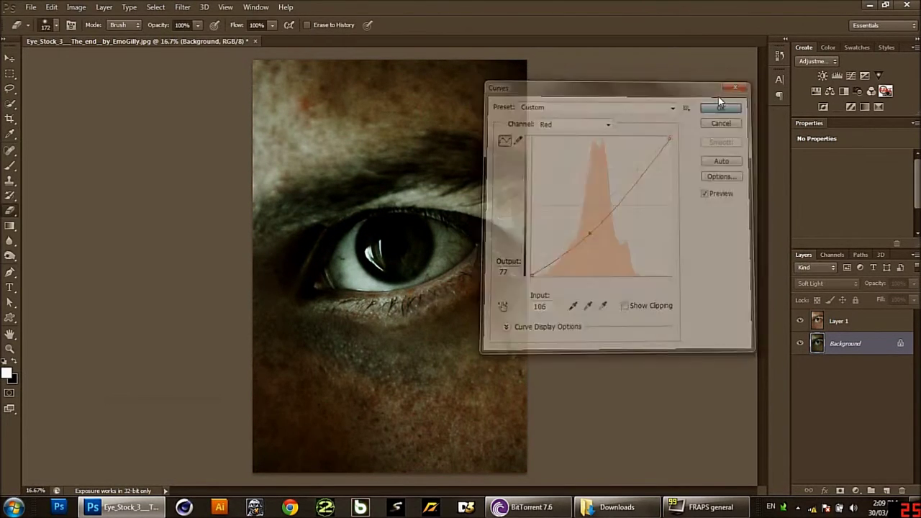
click(832, 320)
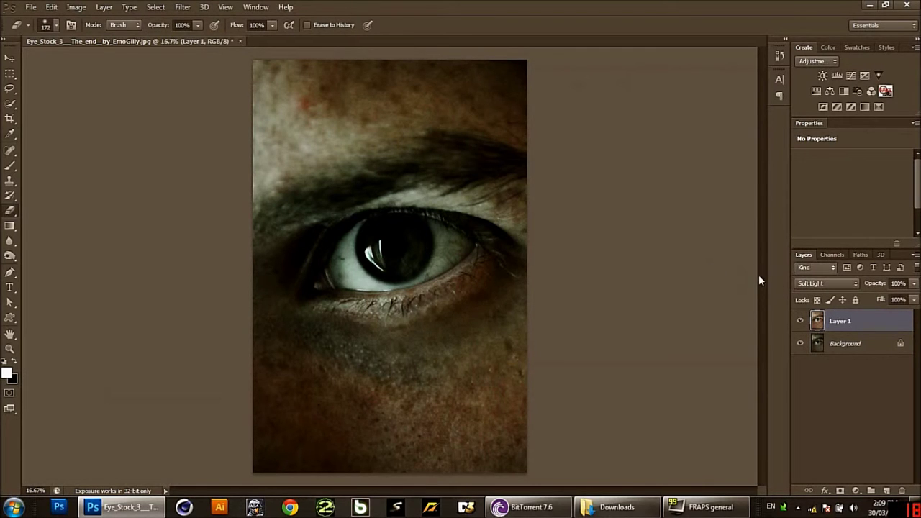
Step: Add a Lens Correction vignette to the Background, Amount -73 and Midpoint +19
click(842, 345)
click(183, 7)
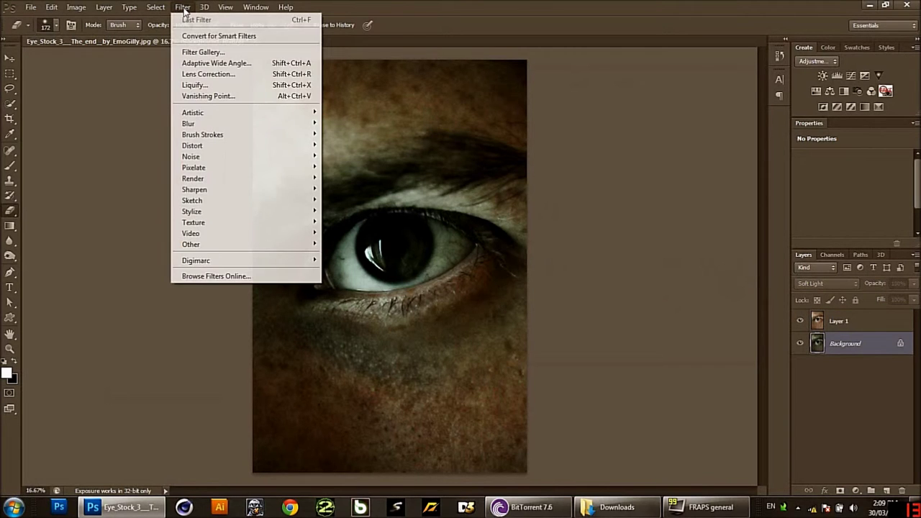
click(225, 75)
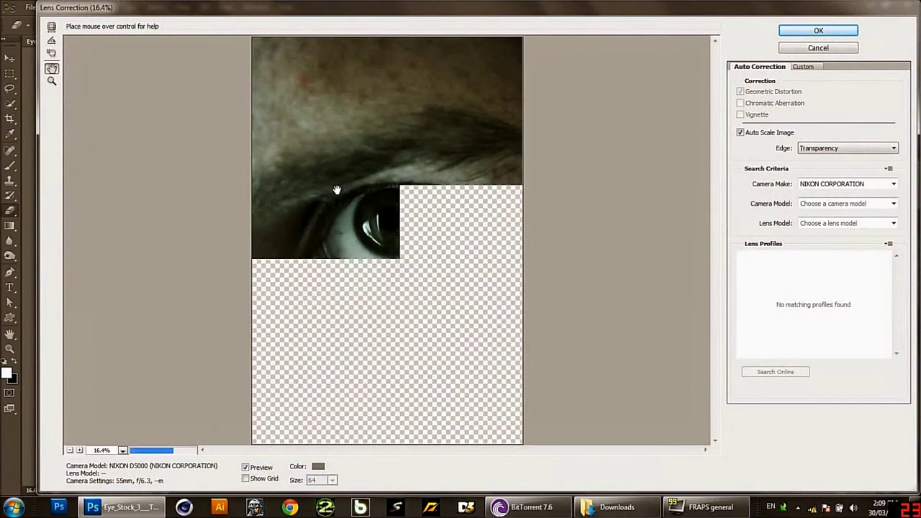
click(801, 67)
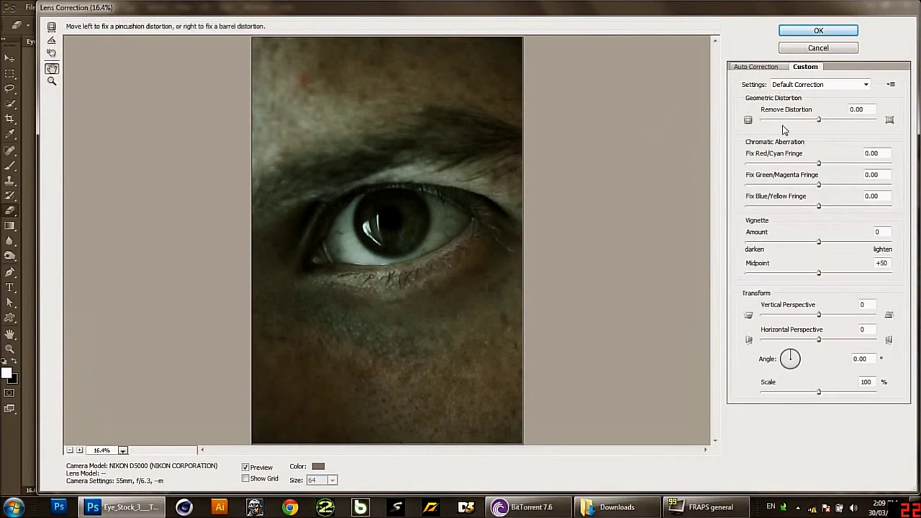
mouse_move(813, 246)
mouse_down()
mouse_move(765, 246)
mouse_move(761, 276)
mouse_move(773, 273)
mouse_up()
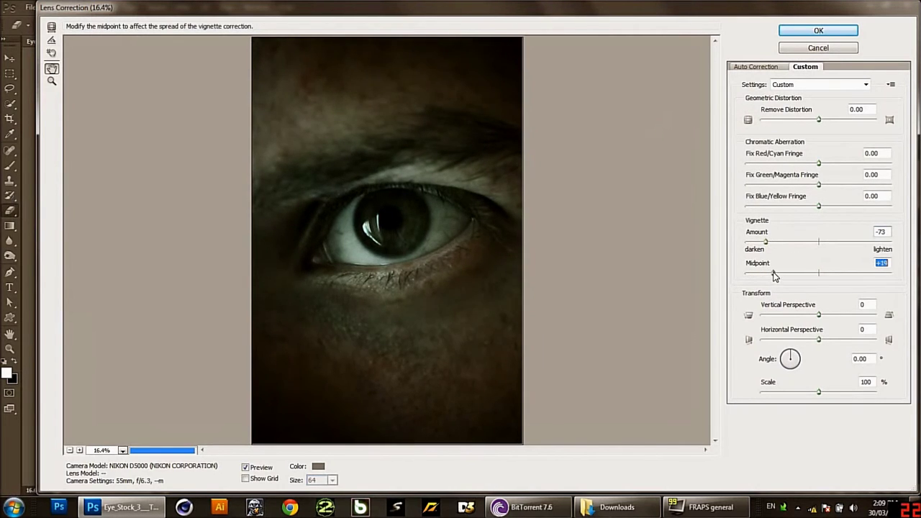
click(800, 29)
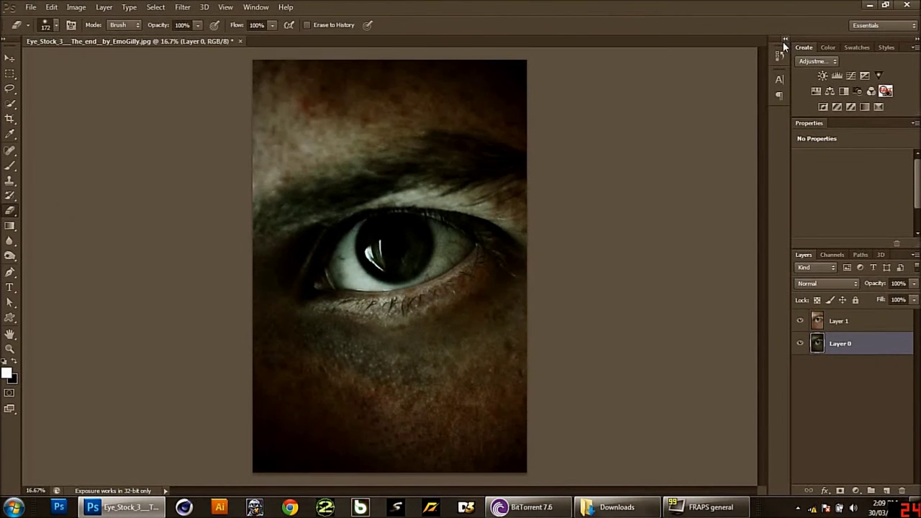
Step: Create Group 1 below Layer 1, set Layer 1 to 53% opacity, and add Layer 2 inside the group
click(848, 327)
click(869, 489)
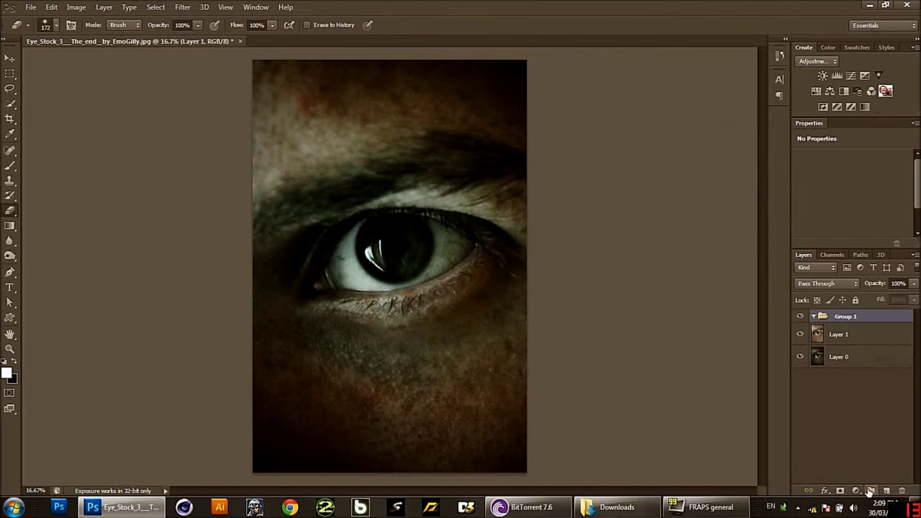
drag(835, 334, 832, 314)
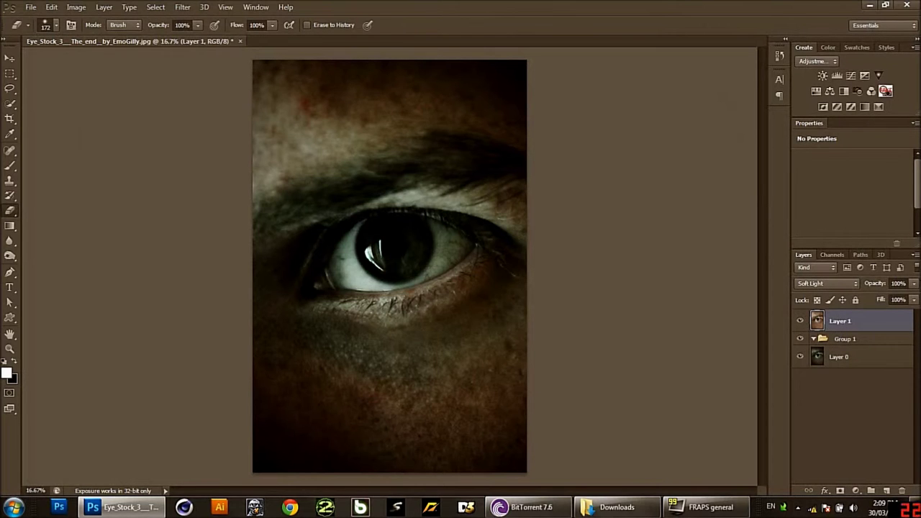
click(913, 283)
drag(909, 296, 892, 300)
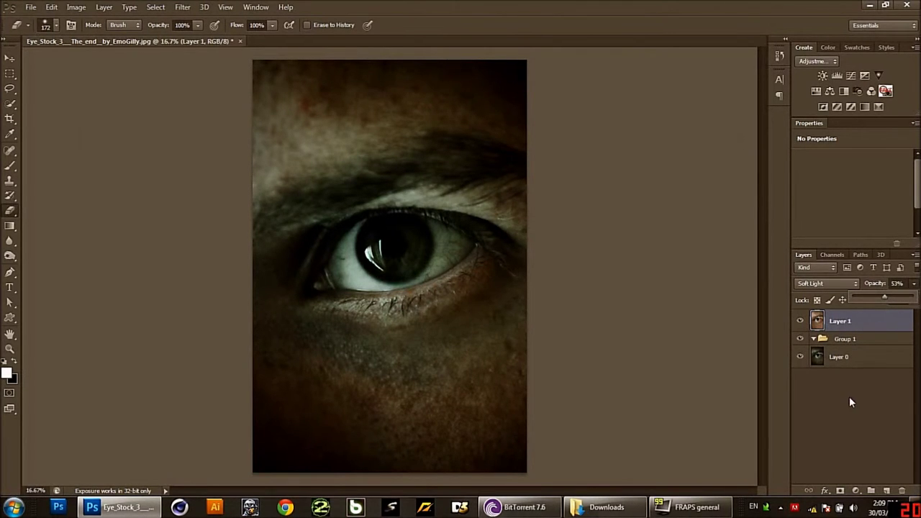
click(846, 341)
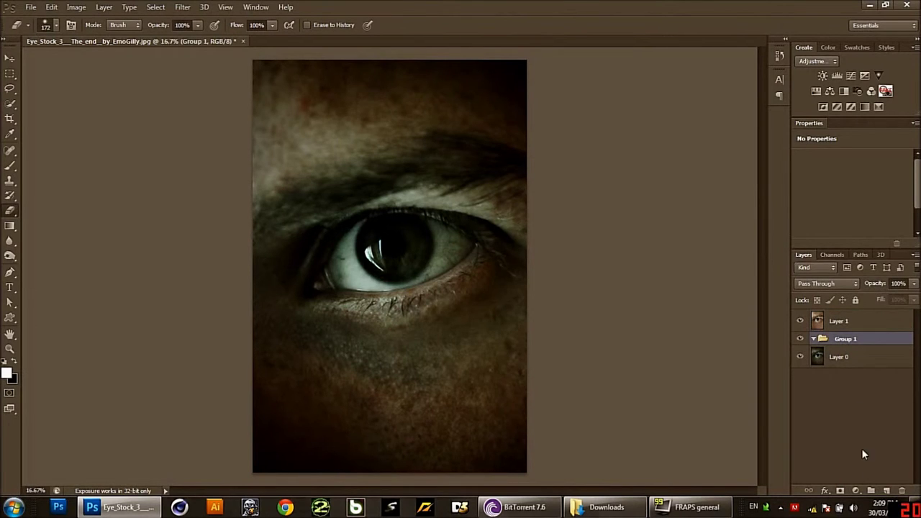
click(886, 489)
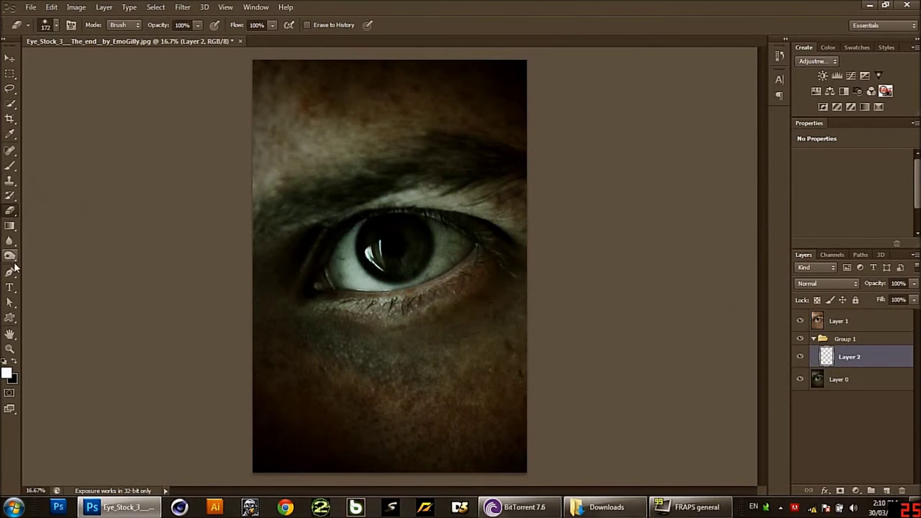
Step: Draw a black ellipse over the pupil with the Ellipse tool
click(10, 318)
click(41, 336)
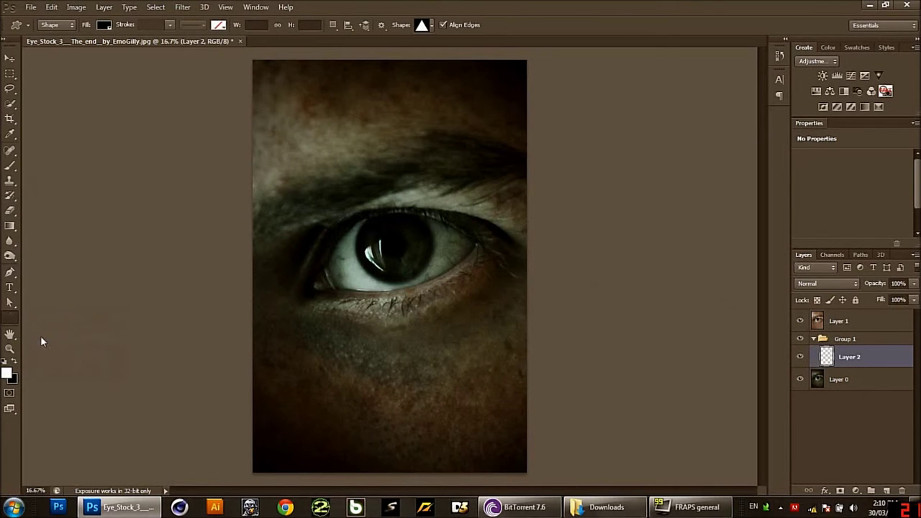
mouse_move(305, 184)
mouse_down()
mouse_move(364, 248)
mouse_move(404, 267)
mouse_move(432, 245)
mouse_up()
Step: Resize the black circle to cover the iris, commit it, and rasterize Shape 1
key(ctrl+t)
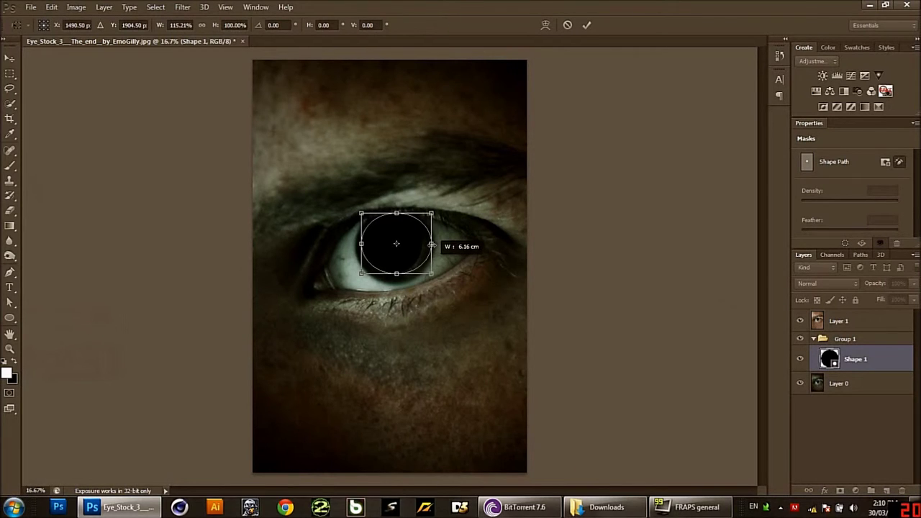
drag(397, 273, 397, 281)
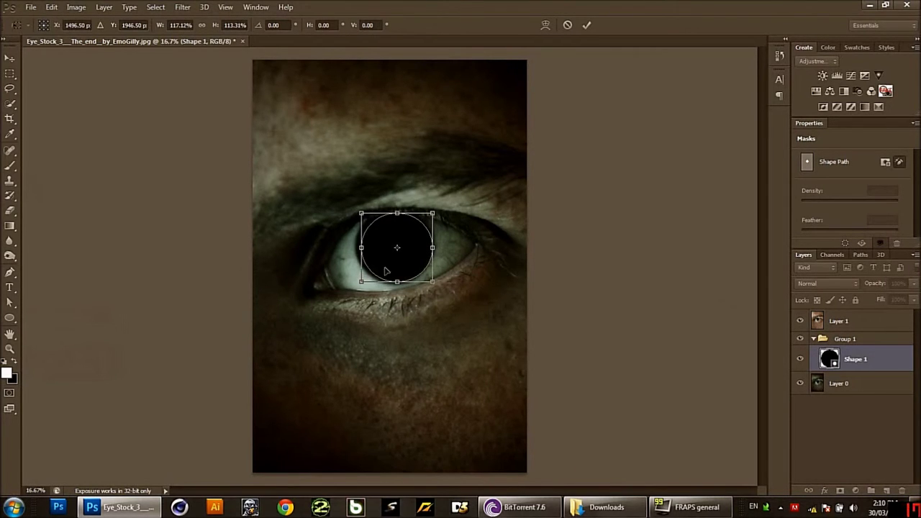
drag(358, 247, 353, 247)
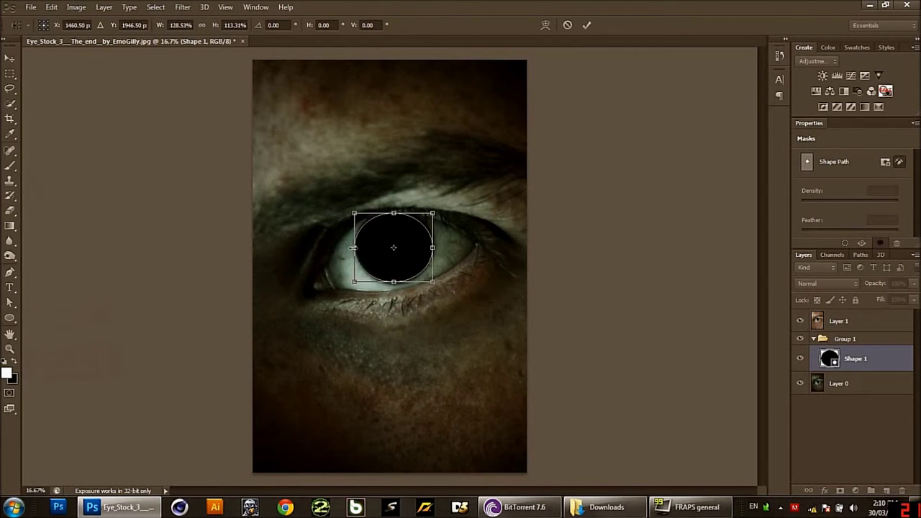
drag(394, 280, 394, 282)
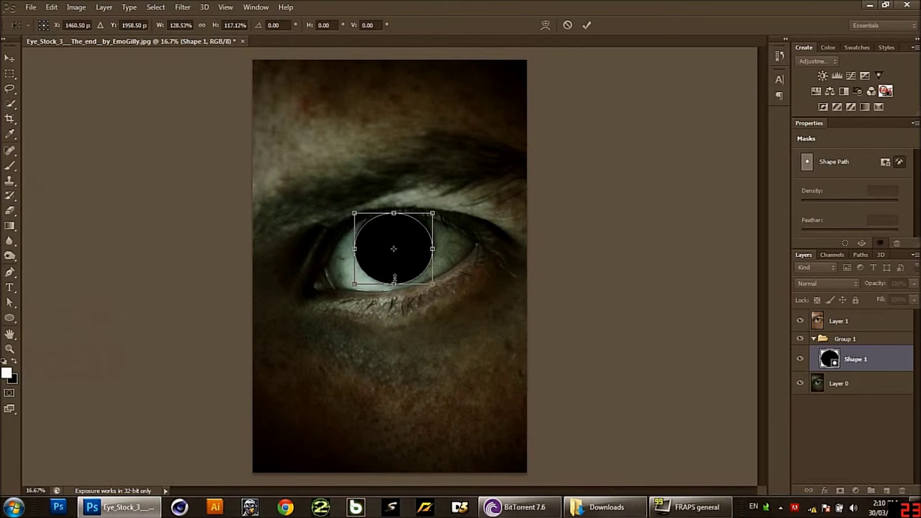
drag(393, 213, 392, 210)
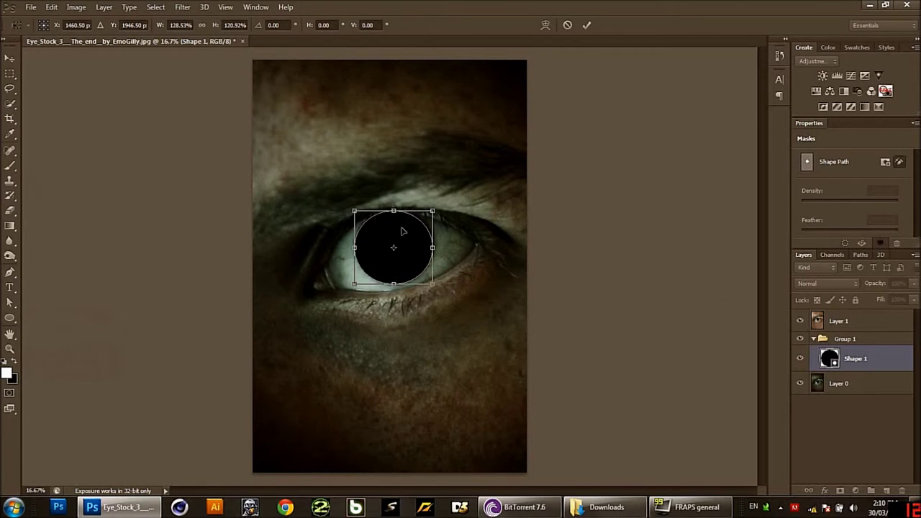
key(Return)
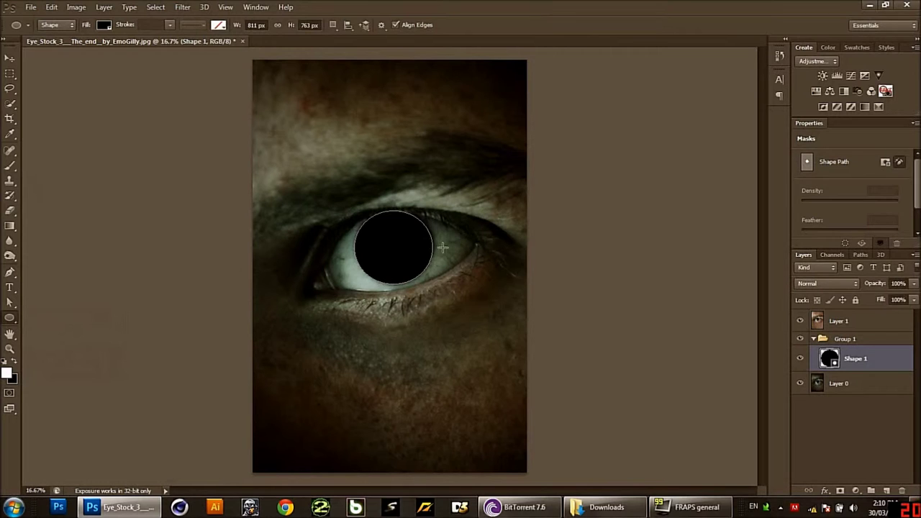
right_click(859, 359)
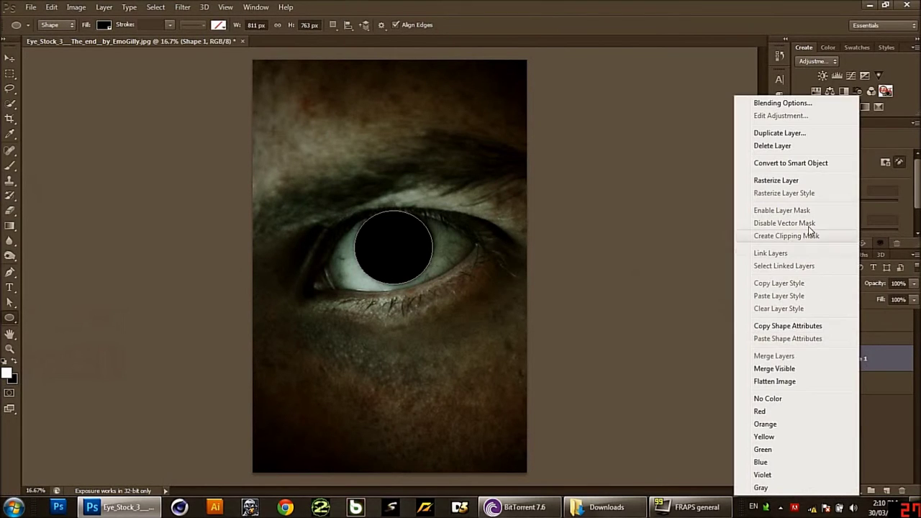
click(789, 178)
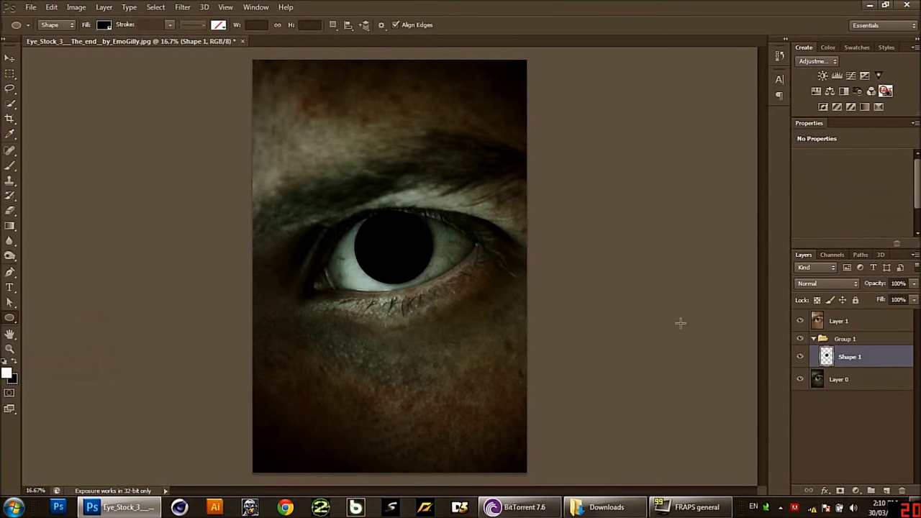
Step: Blur the pupil layer with a 23.7 px Gaussian Blur
click(182, 7)
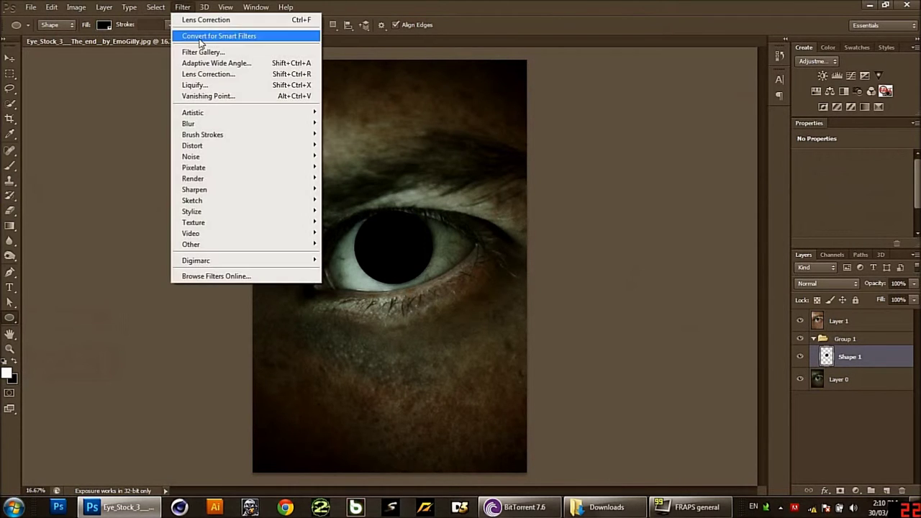
mouse_move(188, 123)
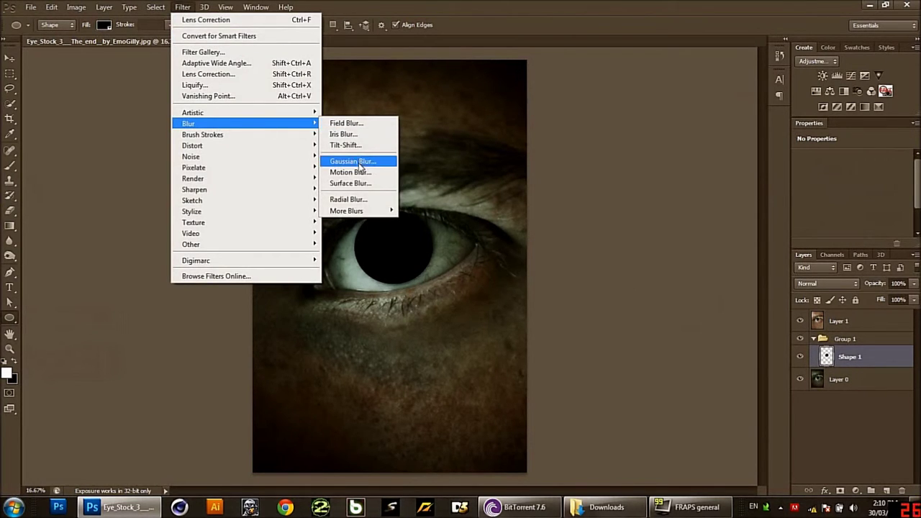
click(357, 159)
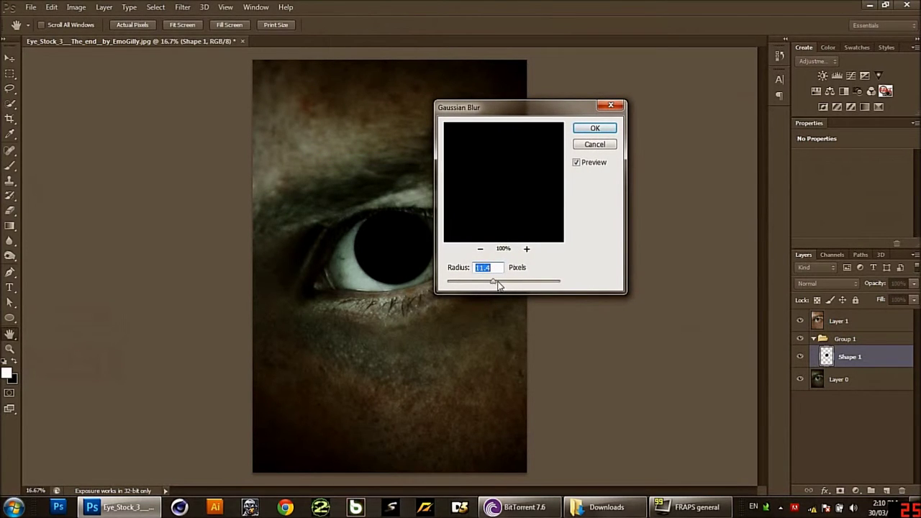
drag(497, 281, 498, 281)
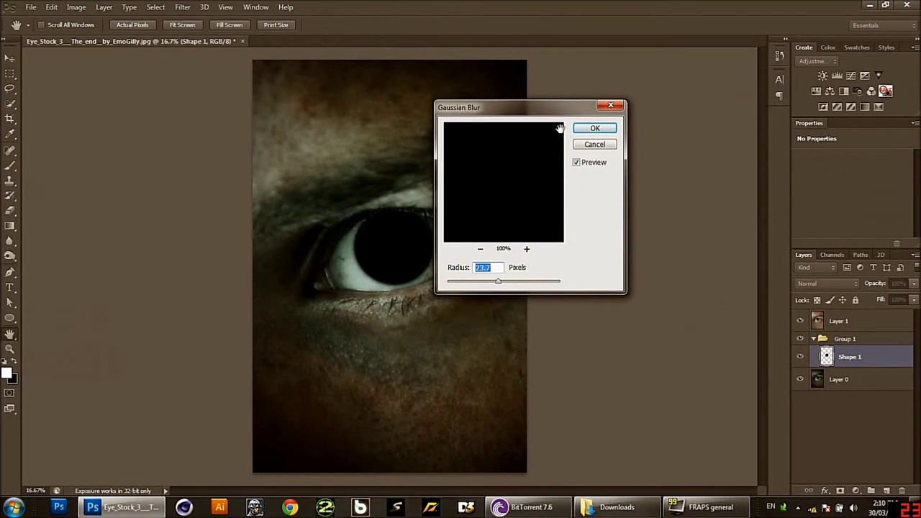
click(594, 128)
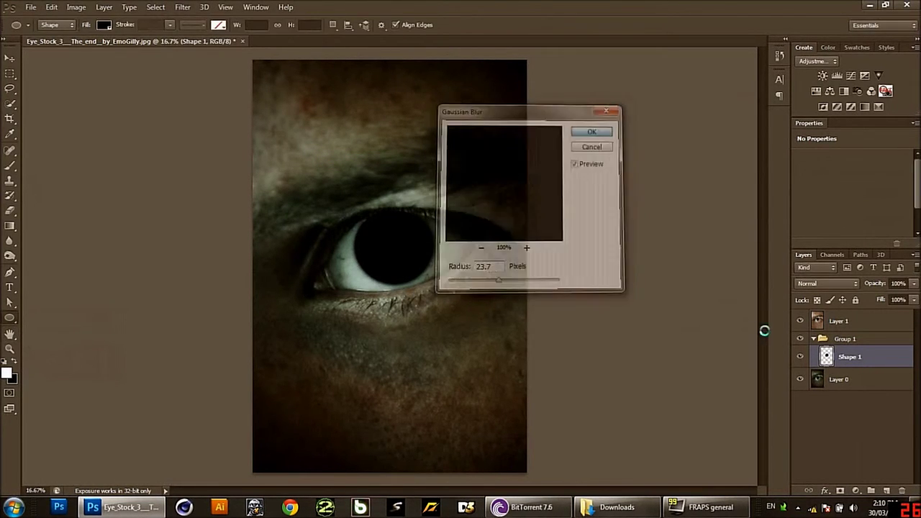
Step: Set the pupil layer to Soft Light blending at 85% opacity
click(815, 283)
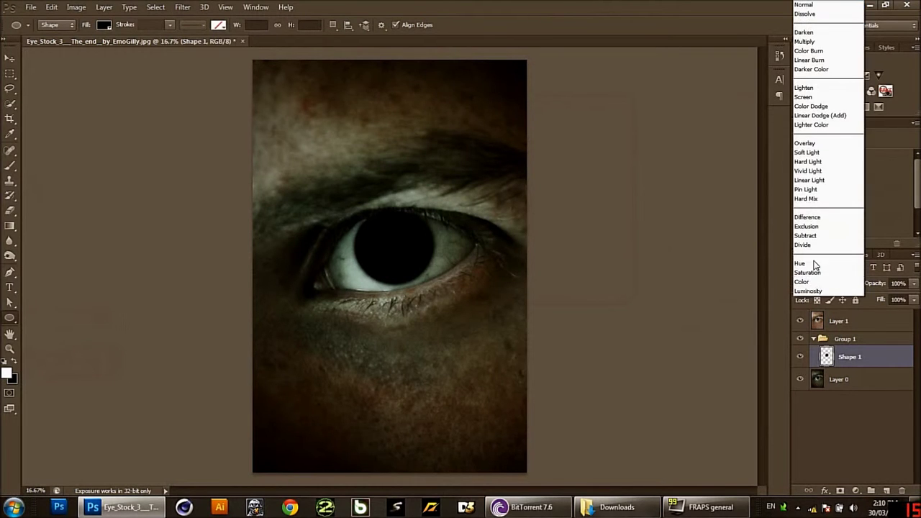
click(809, 148)
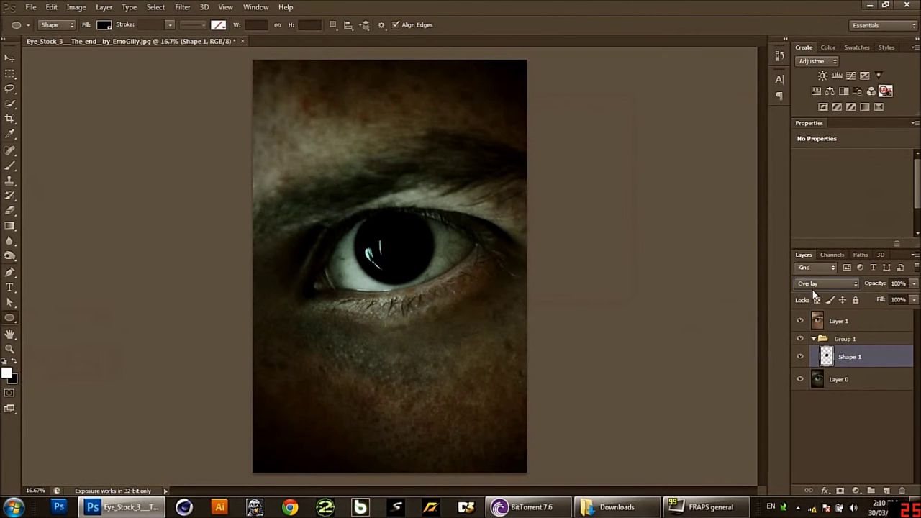
key(Down)
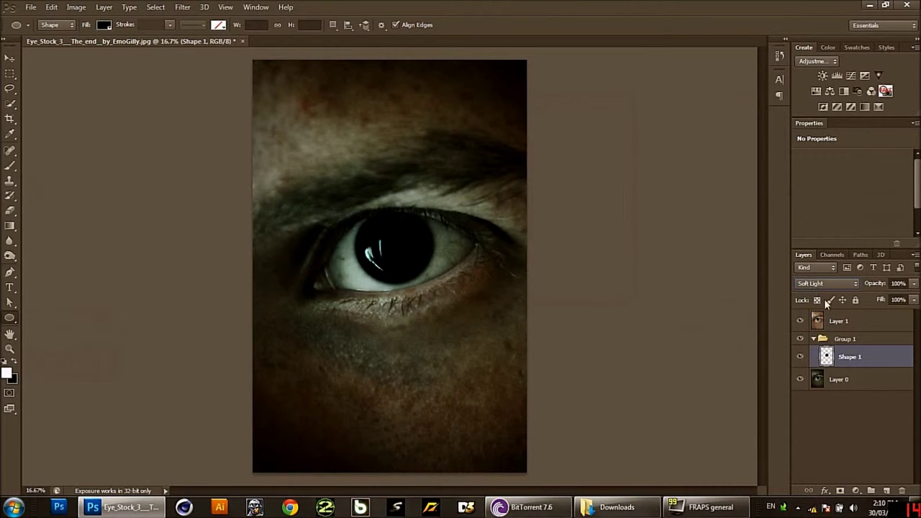
click(914, 284)
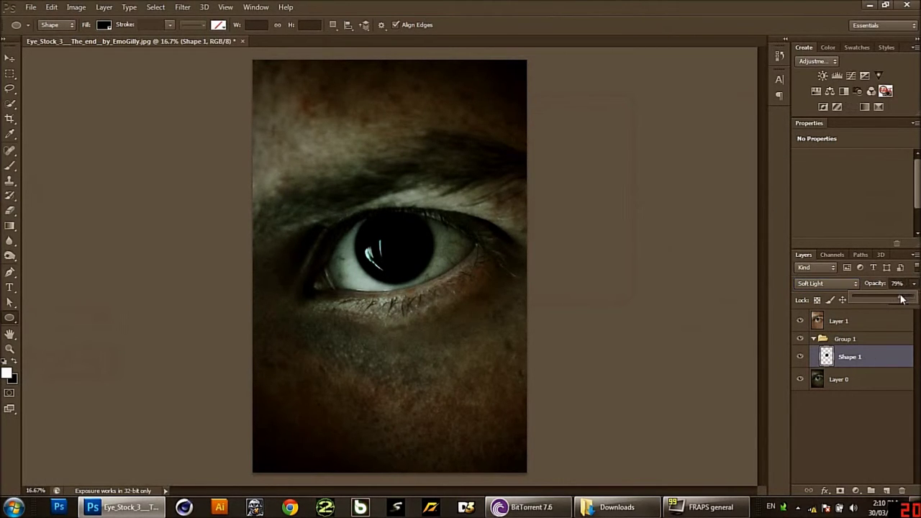
drag(903, 297, 904, 297)
click(895, 411)
Step: Add a new empty Layer 2 above the Shape 1 pupil layer
ctrl+click(845, 359)
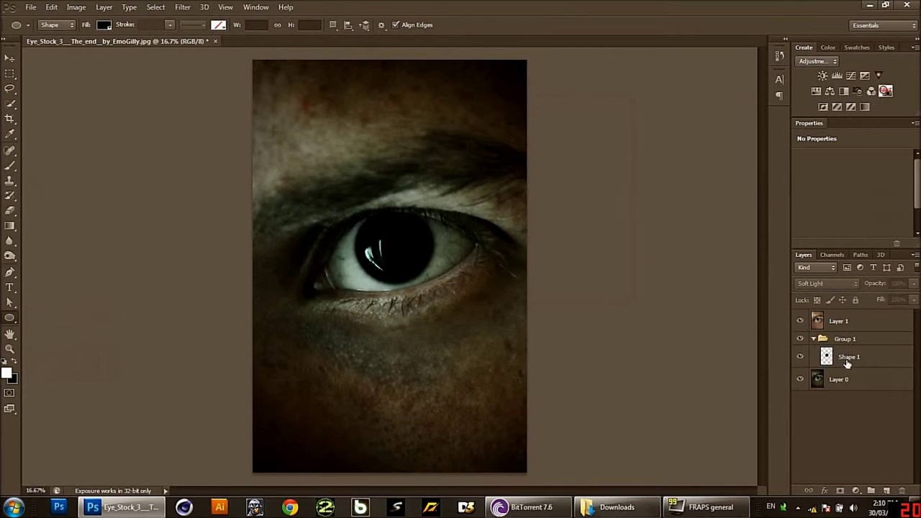
click(847, 363)
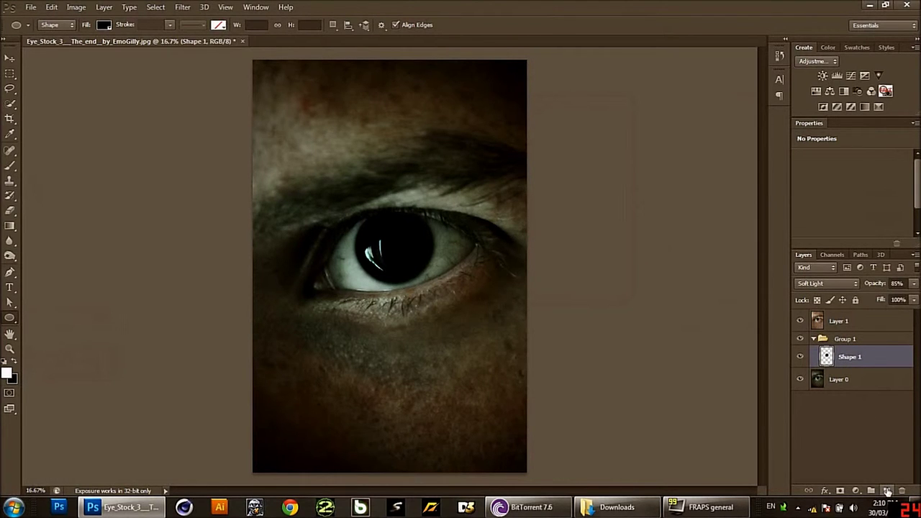
click(886, 491)
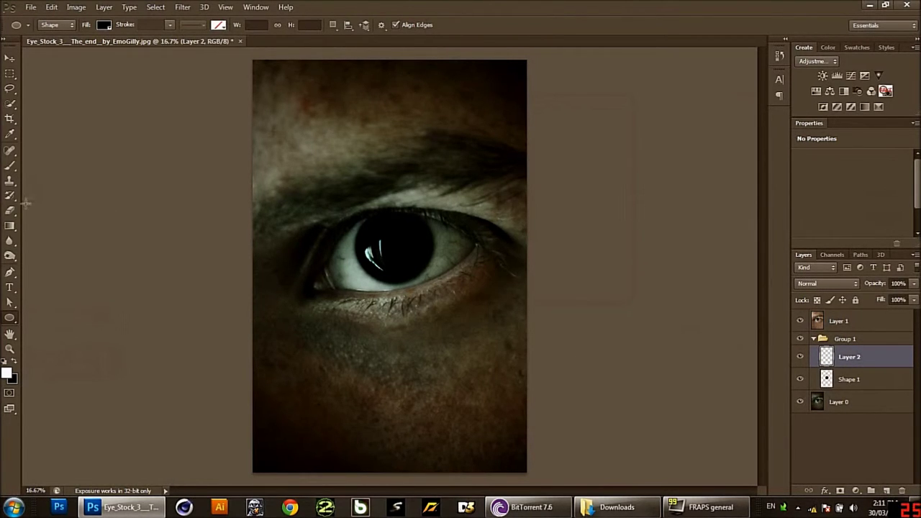
right_click(14, 322)
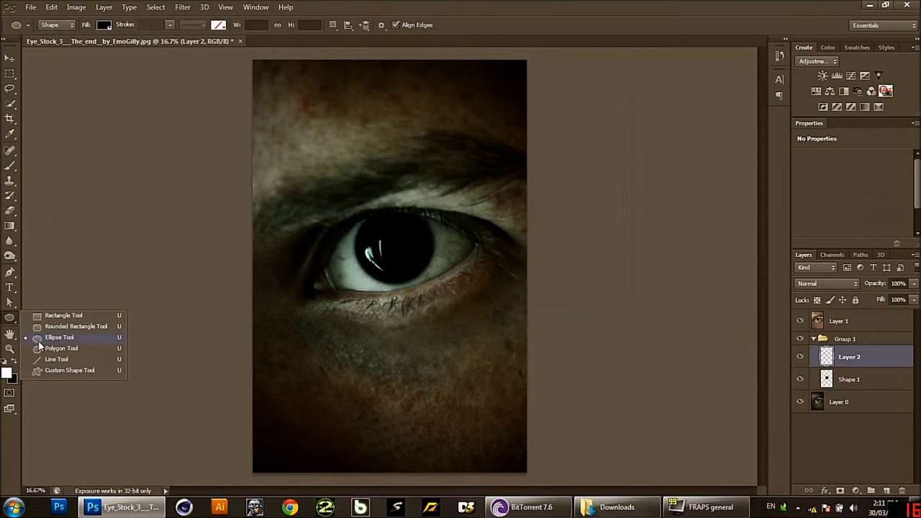
Step: Switch to the Custom Shape Tool and select the thin ring frame shape
click(63, 369)
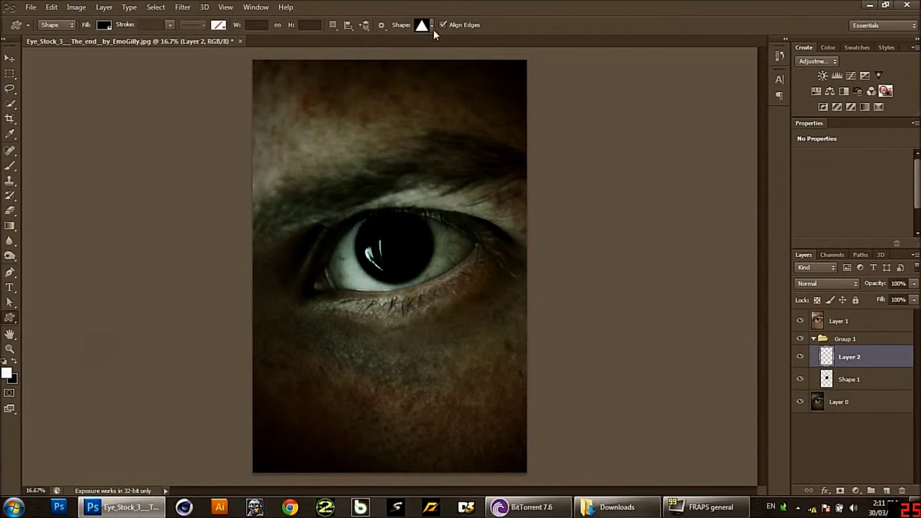
click(430, 25)
scroll(420, 65, down, 2)
scroll(421, 68, down, 2)
scroll(418, 69, down, 2)
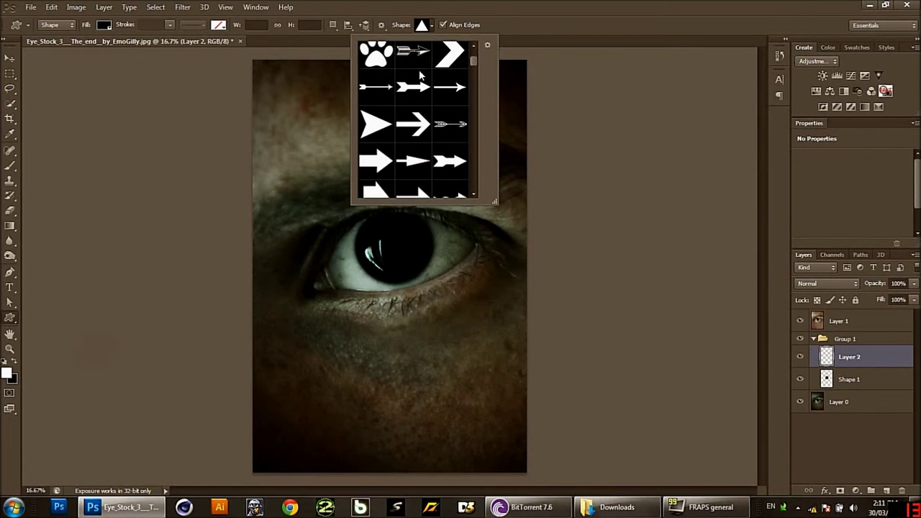
scroll(418, 70, down, 2)
scroll(418, 71, down, 2)
scroll(419, 72, down, 2)
scroll(419, 72, down, 2)
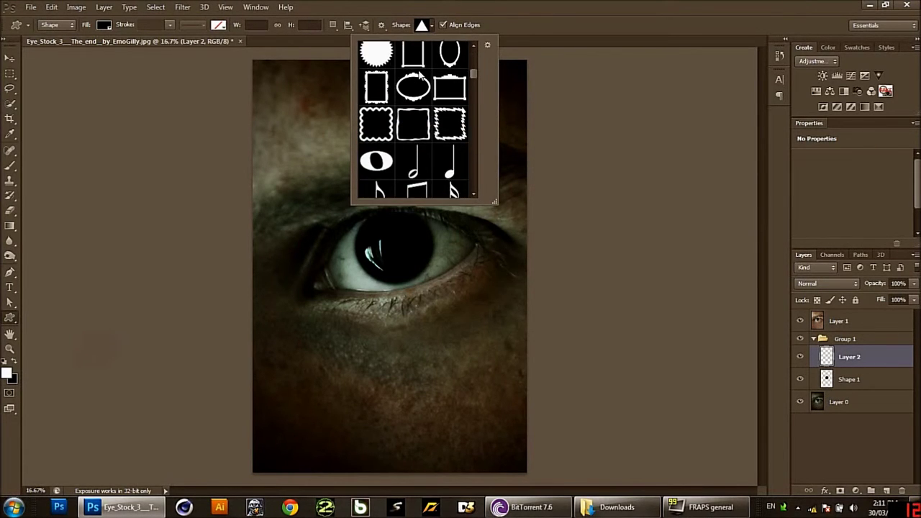
scroll(418, 72, down, 2)
scroll(419, 72, down, 2)
scroll(419, 72, down, 2)
scroll(419, 72, down, 2)
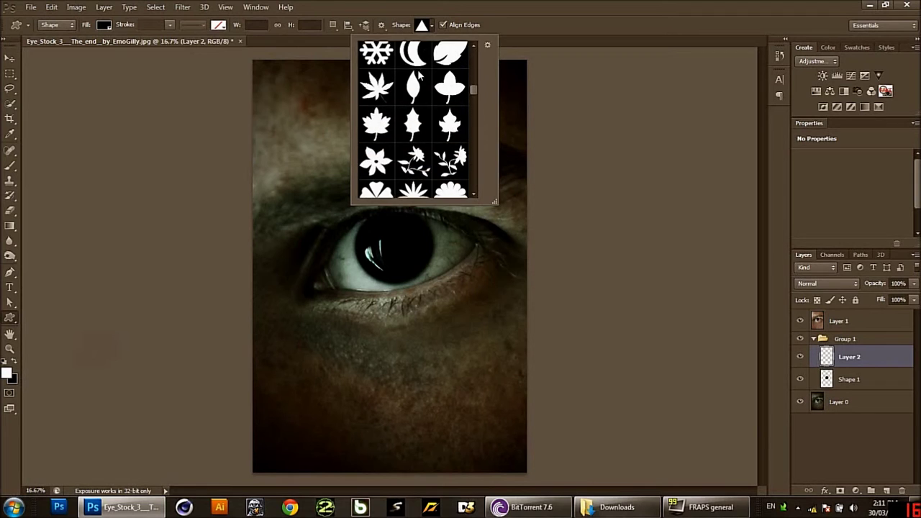
scroll(419, 72, down, 2)
scroll(418, 72, down, 2)
scroll(419, 72, down, 2)
scroll(418, 72, down, 2)
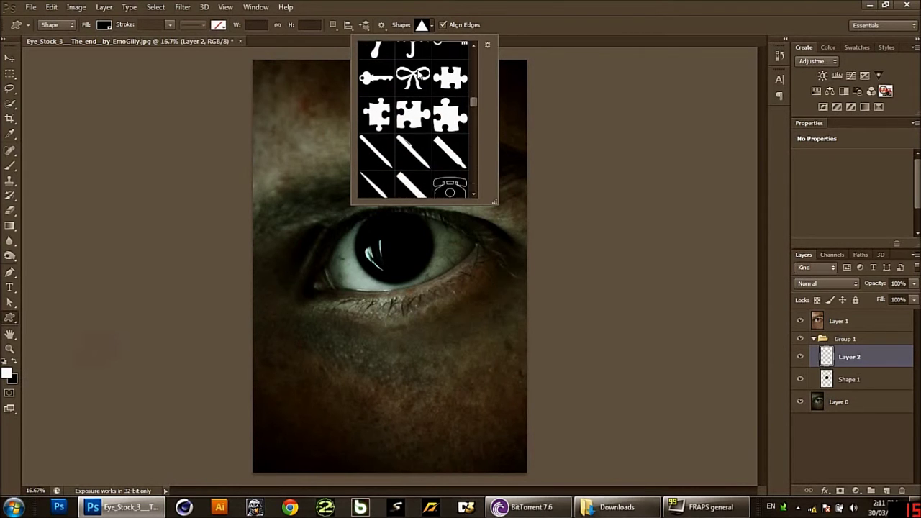
scroll(417, 69, down, 2)
scroll(417, 69, down, 2)
scroll(416, 69, down, 2)
scroll(415, 67, down, 2)
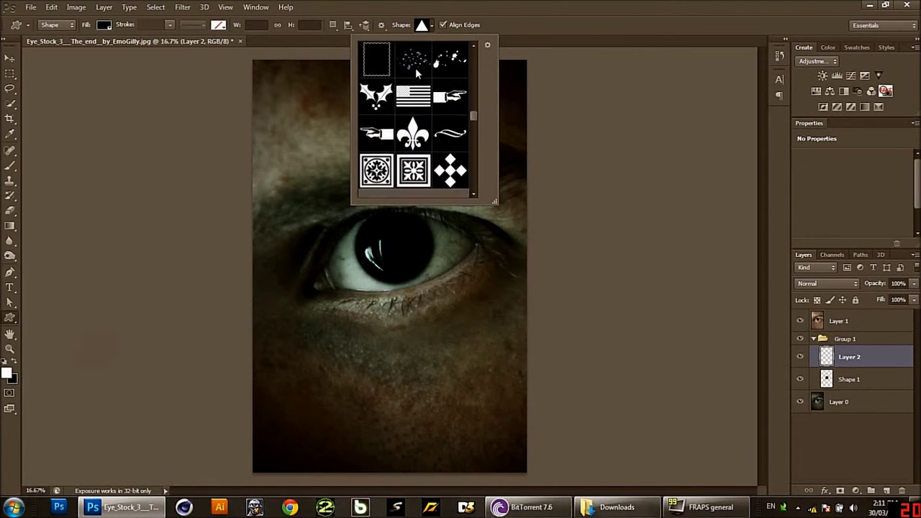
scroll(415, 68, down, 2)
scroll(415, 69, down, 2)
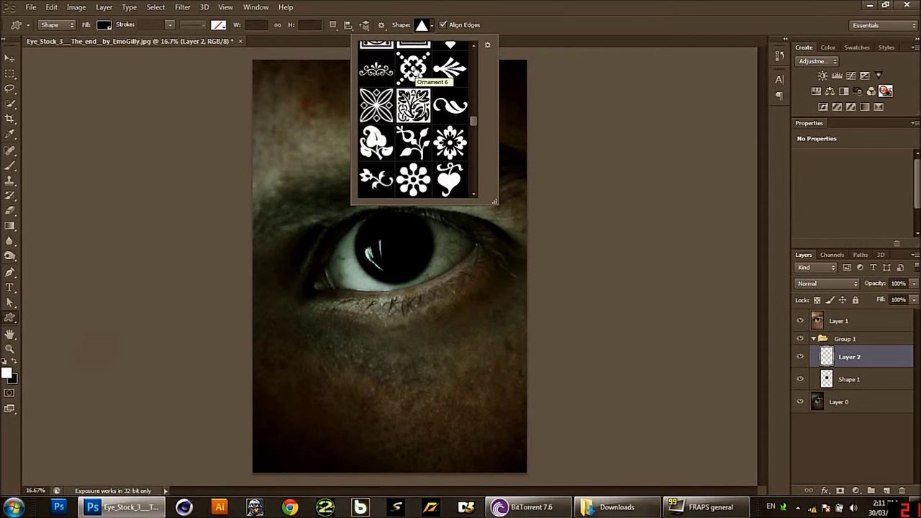
scroll(416, 70, down, 2)
scroll(415, 70, down, 2)
scroll(414, 70, down, 2)
scroll(414, 67, down, 2)
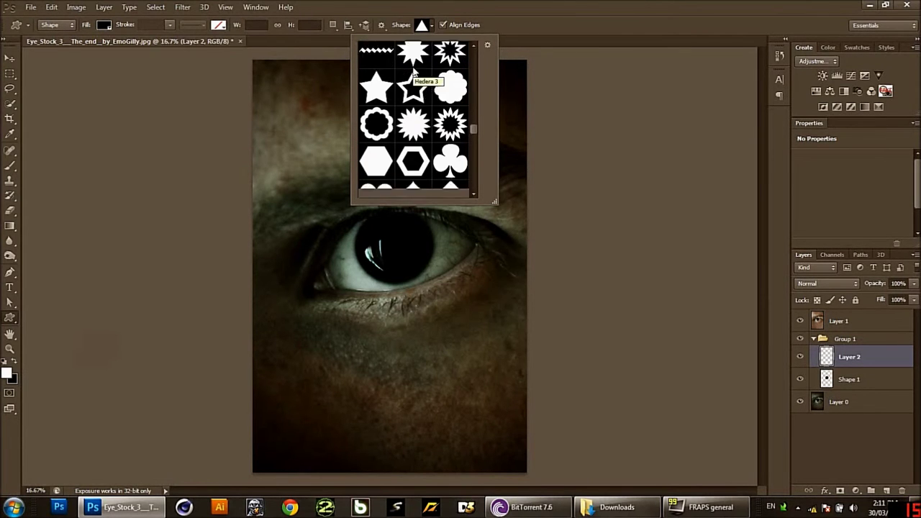
scroll(414, 67, down, 2)
scroll(414, 68, down, 1)
scroll(414, 67, down, 1)
scroll(414, 67, down, 2)
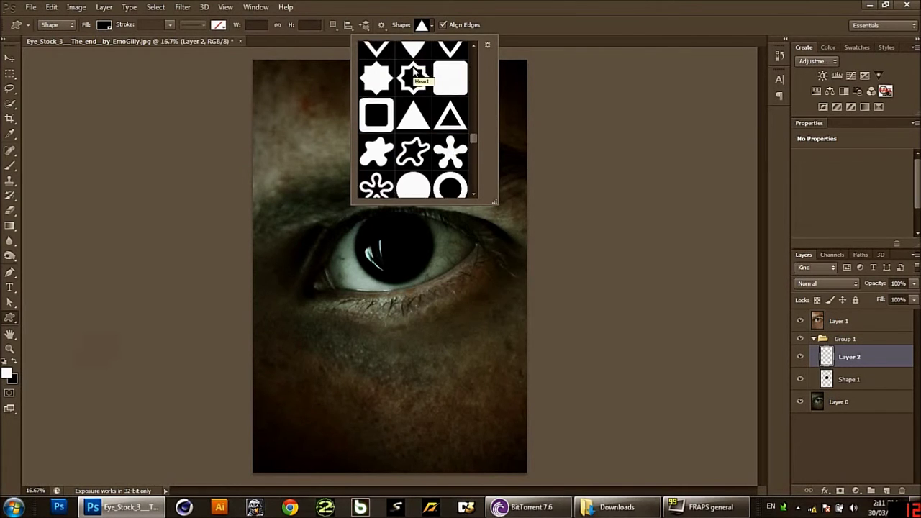
scroll(414, 68, down, 2)
scroll(414, 67, down, 1)
click(378, 145)
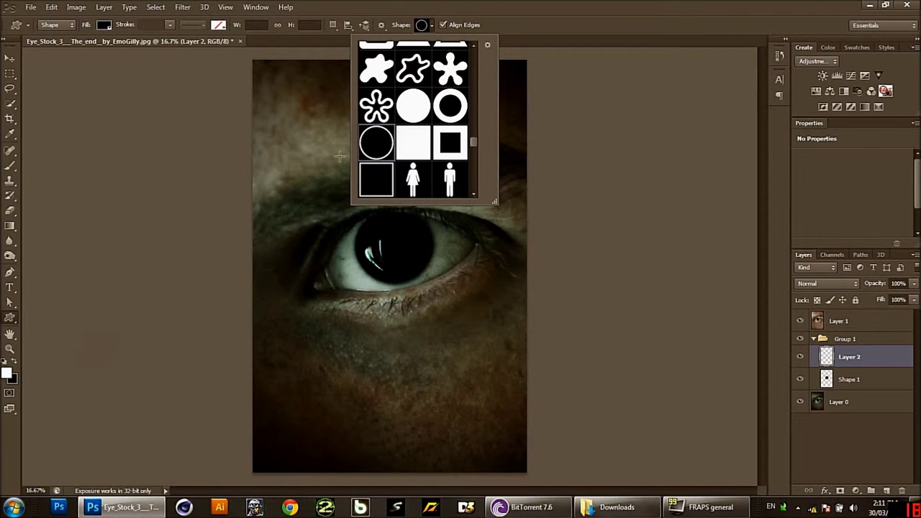
Step: Draw a white-filled ring near the iris's upper-left edge
click(311, 205)
drag(309, 199, 370, 252)
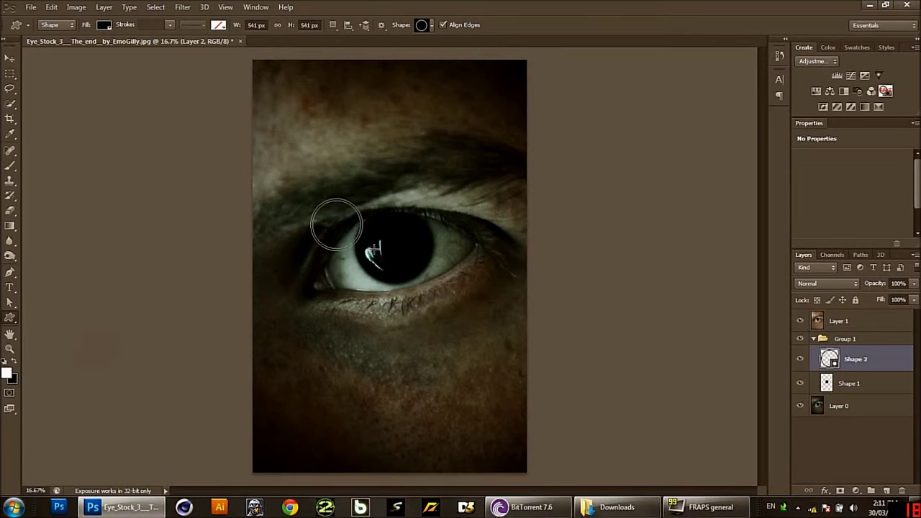
click(104, 27)
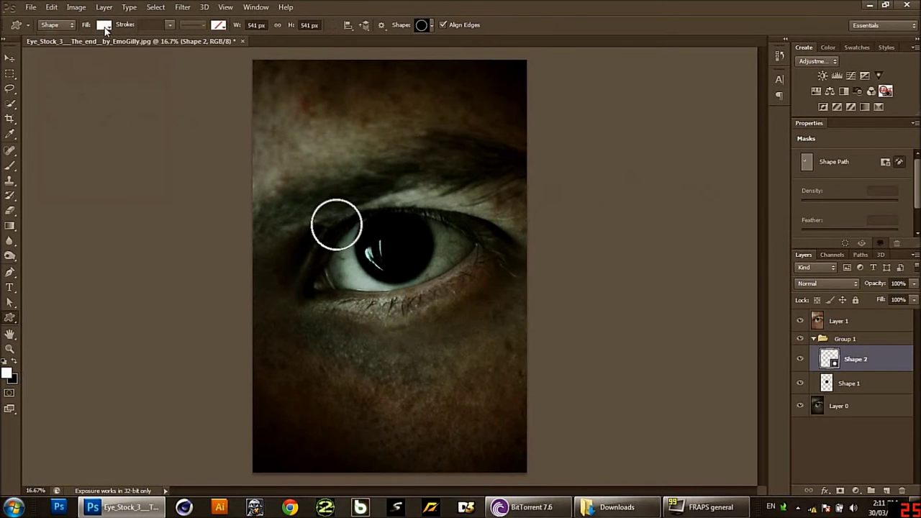
Step: Move the ring onto the pupil and enlarge it to about 110%
key(ctrl+t)
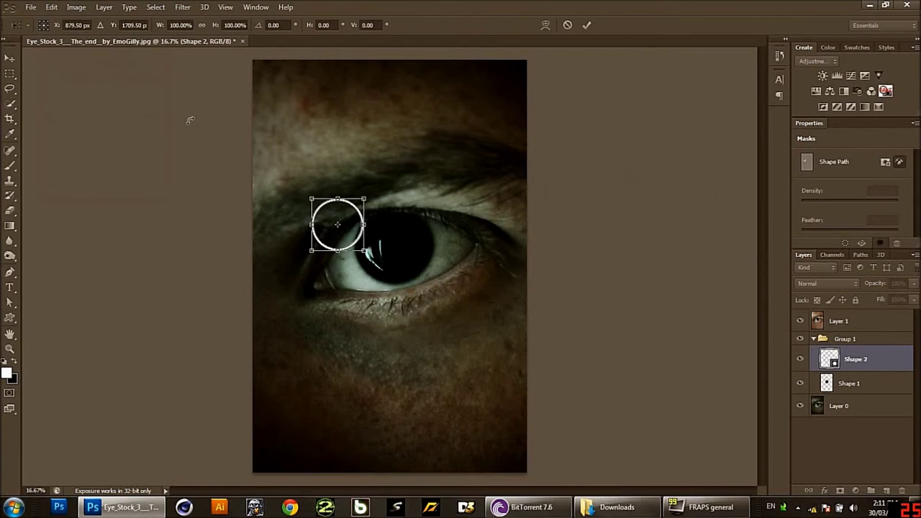
key(shift+Right)
key(shift+Right)
key(shift+Right)
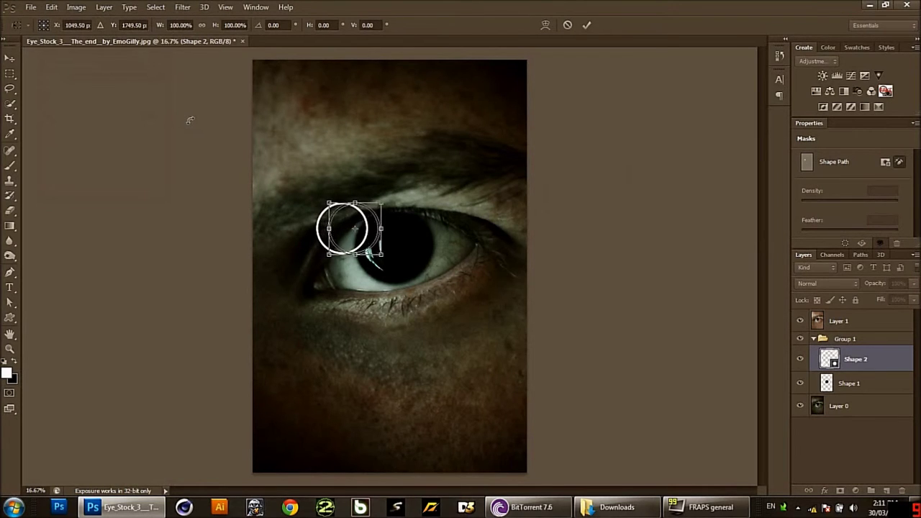
key(shift+Right)
key(shift+Right)
key(shift+Right)
key(shift+Right)
key(shift+Right)
key(shift+Right)
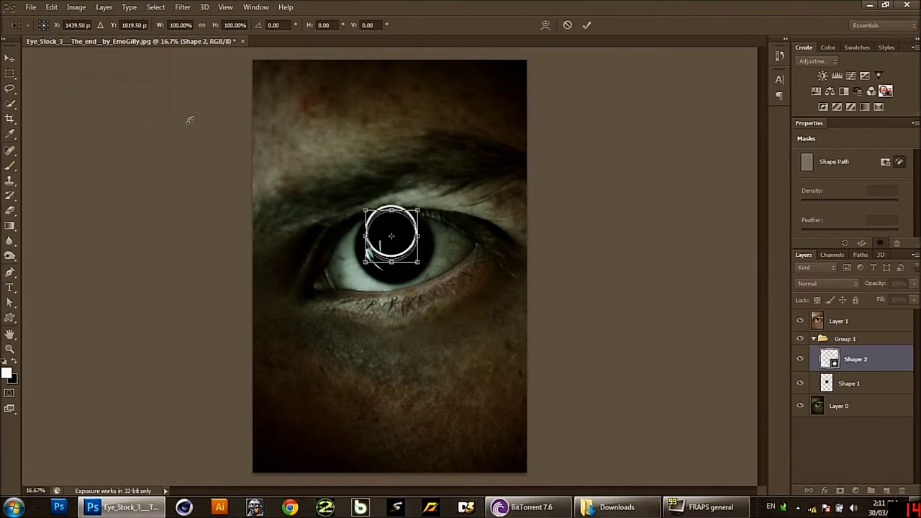
drag(391, 231, 392, 245)
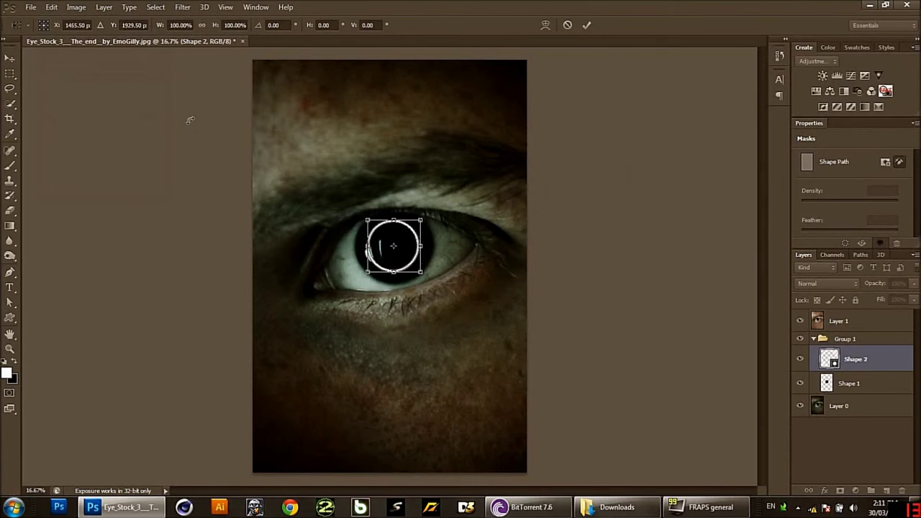
key(shift+Right)
key(shift+Right)
key(shift+Right)
key(shift+Up)
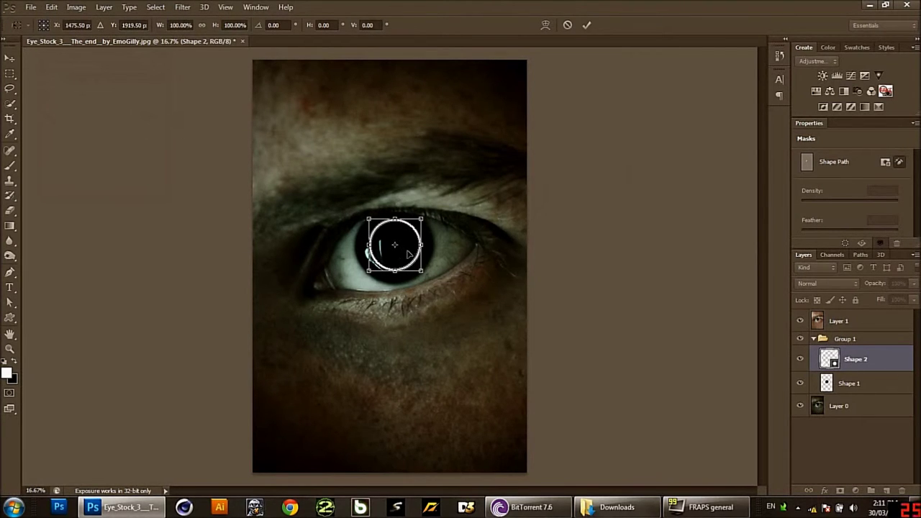
drag(422, 218, 427, 212)
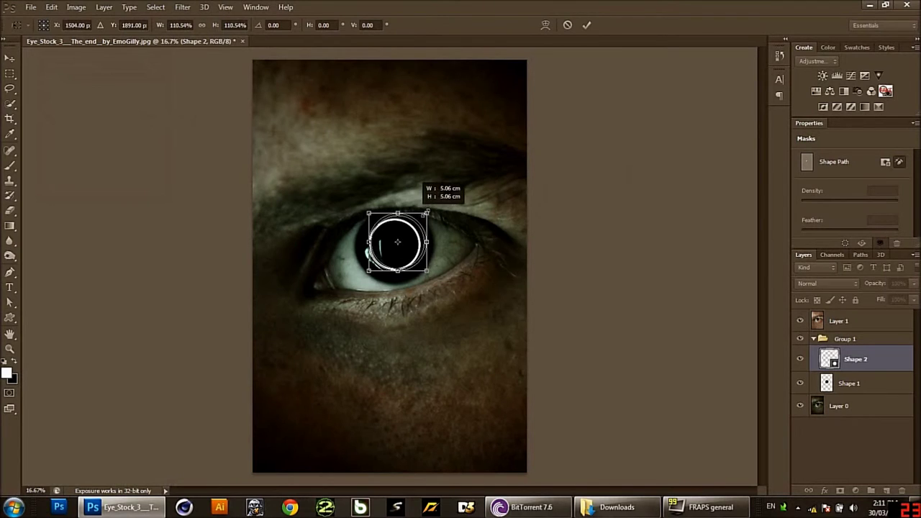
key(Left)
key(Down)
key(Down)
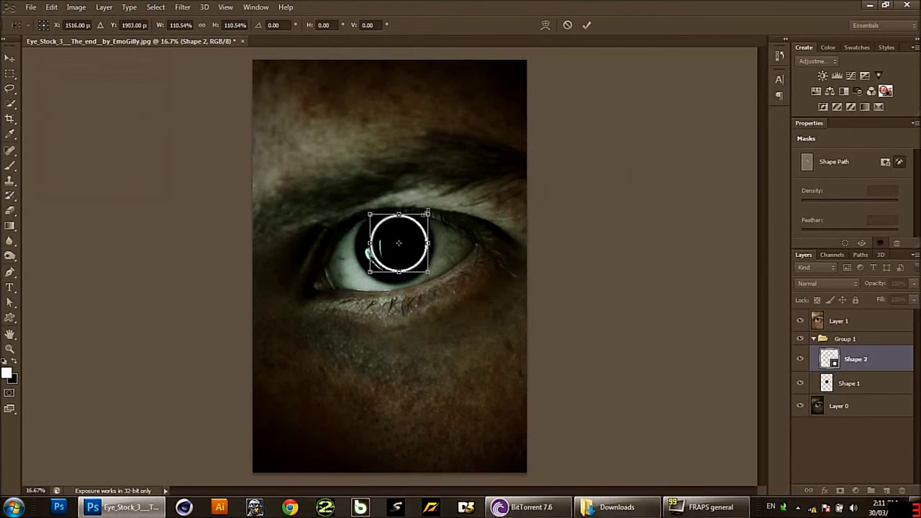
key(Down)
key(Down)
key(Left)
key(Left)
key(Down)
key(Down)
key(Down)
key(Left)
key(Left)
key(Left)
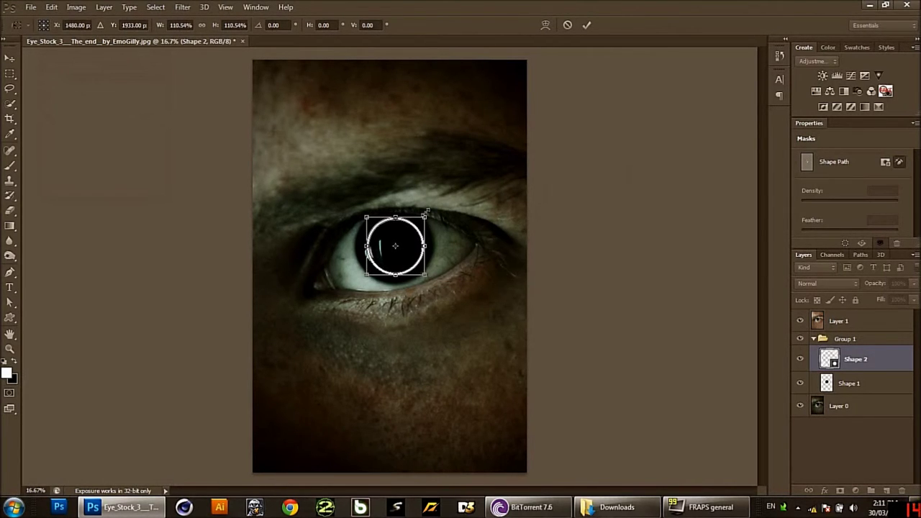
Step: Enlarge the ring to about 147%, centre it over the pupil, and commit
drag(426, 214, 437, 206)
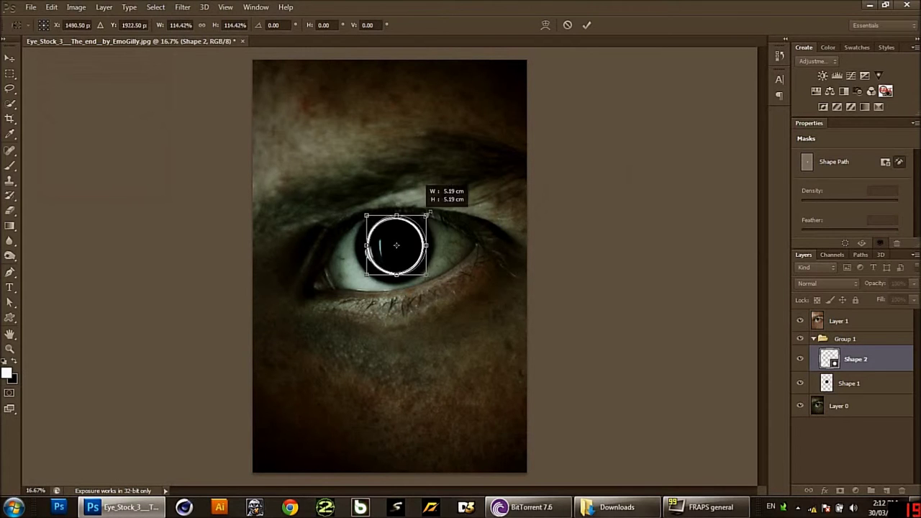
key(Left)
key(Left)
key(Left)
key(Down)
key(Down)
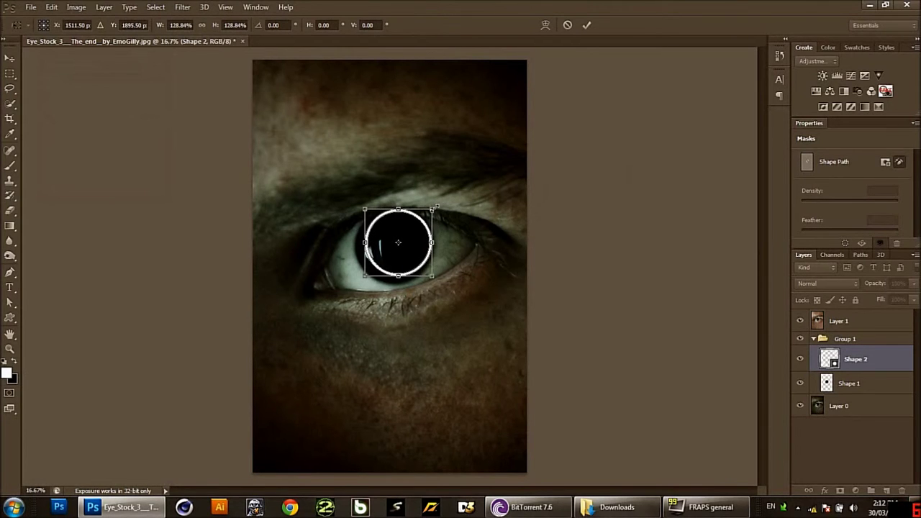
key(Left)
key(Left)
key(Left)
key(Down)
key(Down)
key(Left)
key(Left)
key(Left)
key(Down)
key(Down)
key(Left)
key(Left)
key(Left)
key(Down)
key(Down)
key(shift+Left)
key(shift+Left)
key(shift+Left)
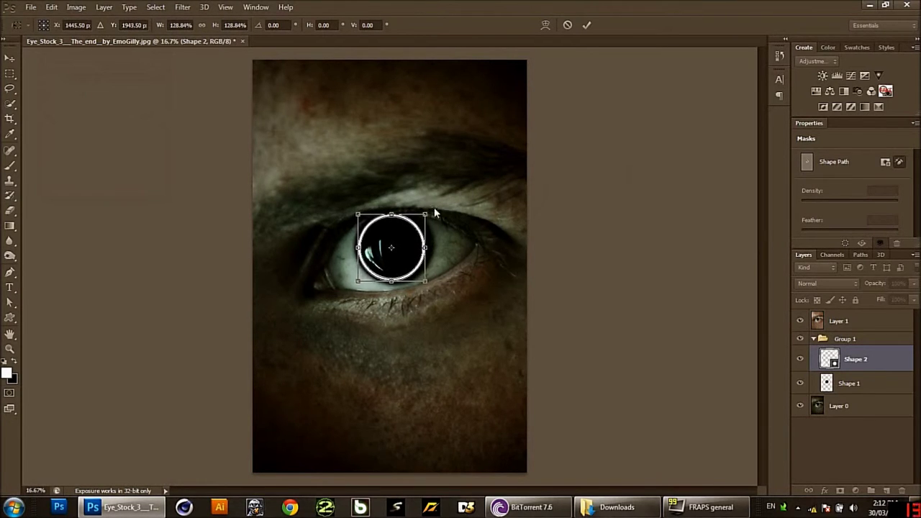
key(shift+Down)
key(shift+Down)
key(shift+Down)
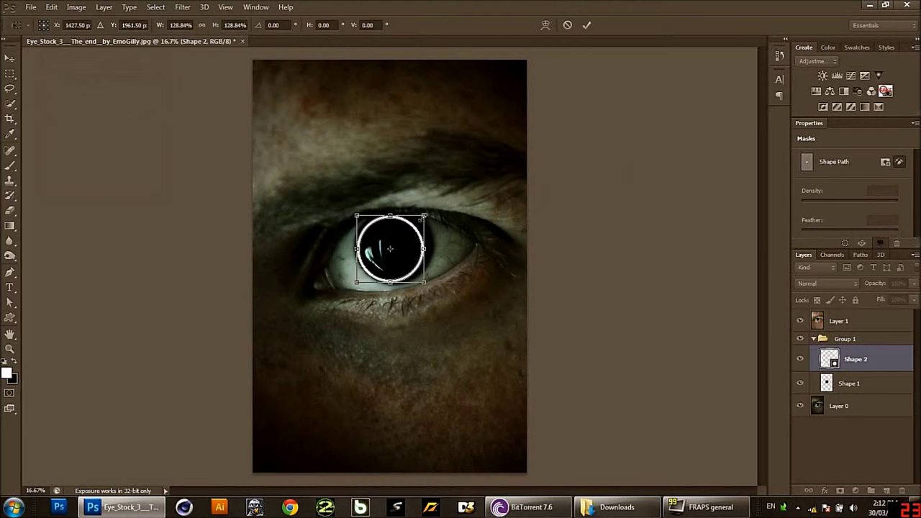
drag(426, 214, 434, 204)
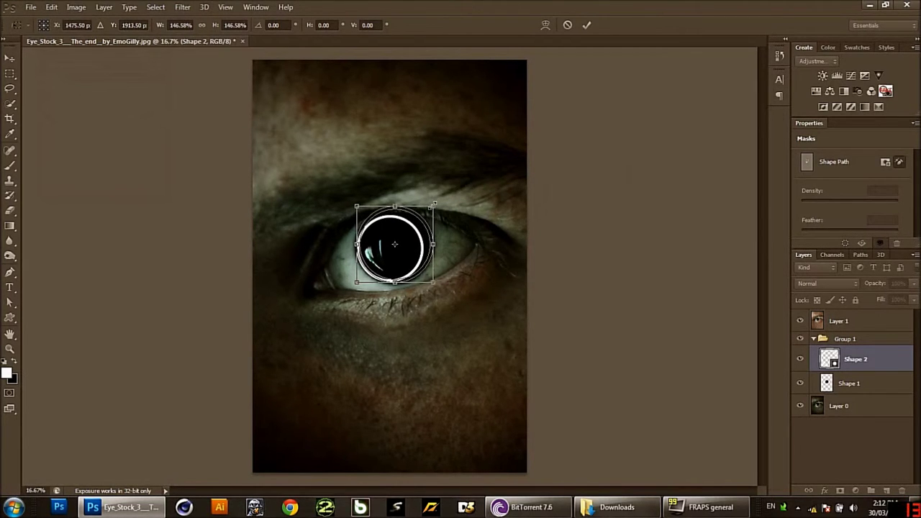
key(Left)
key(Down)
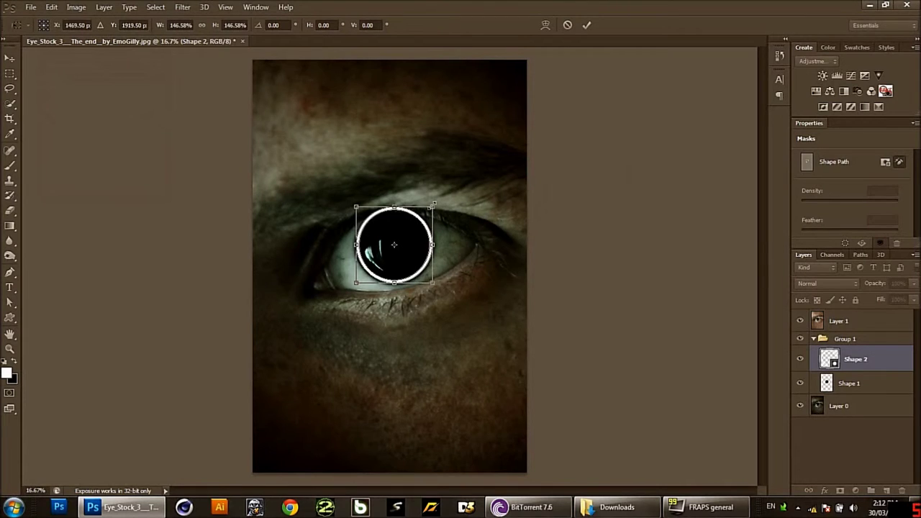
key(Down)
key(Down)
key(Return)
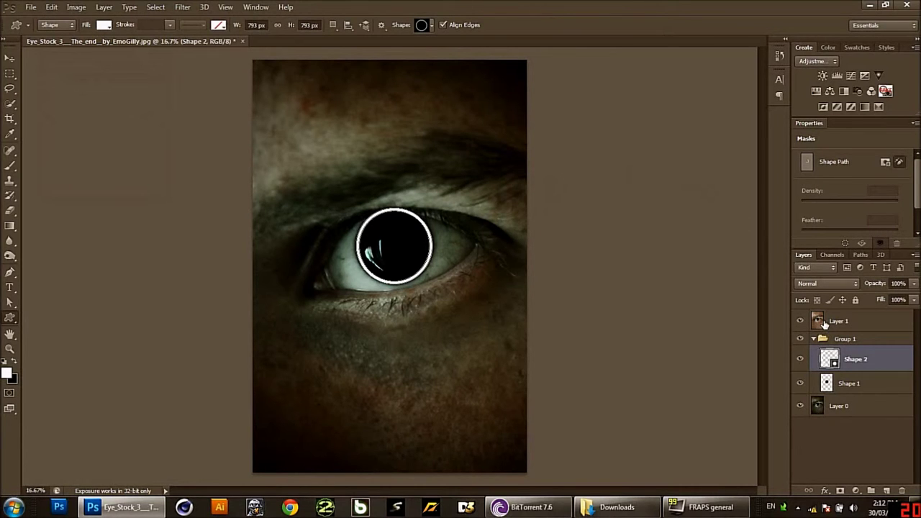
Step: Rasterize Shape 2, add a layer mask and set up a 165 px brush
right_click(854, 356)
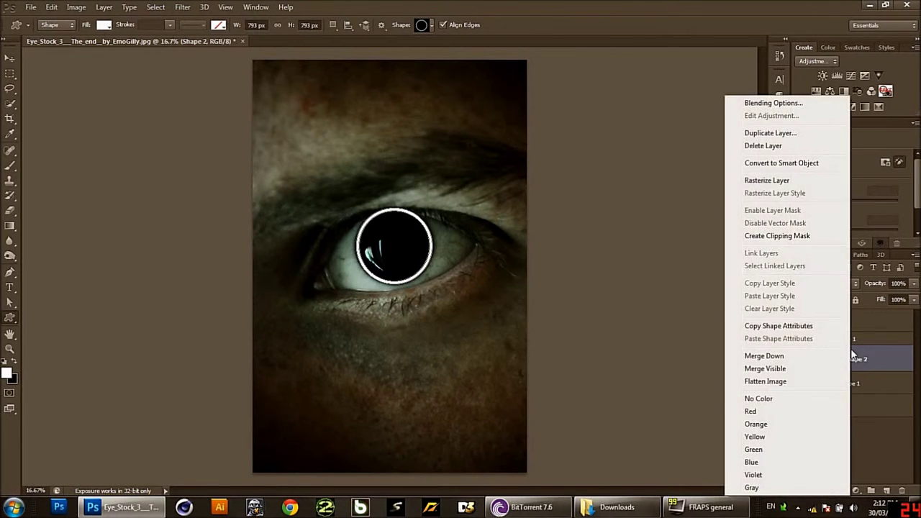
click(775, 182)
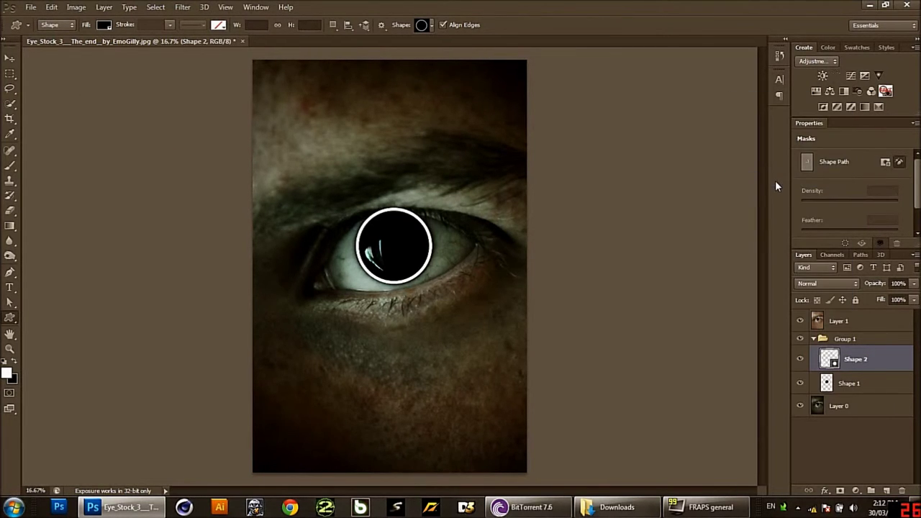
click(839, 490)
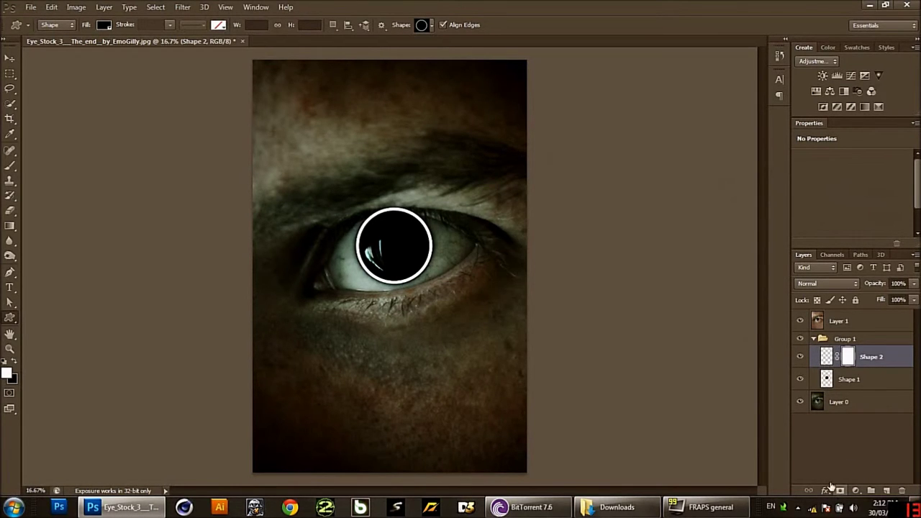
click(13, 167)
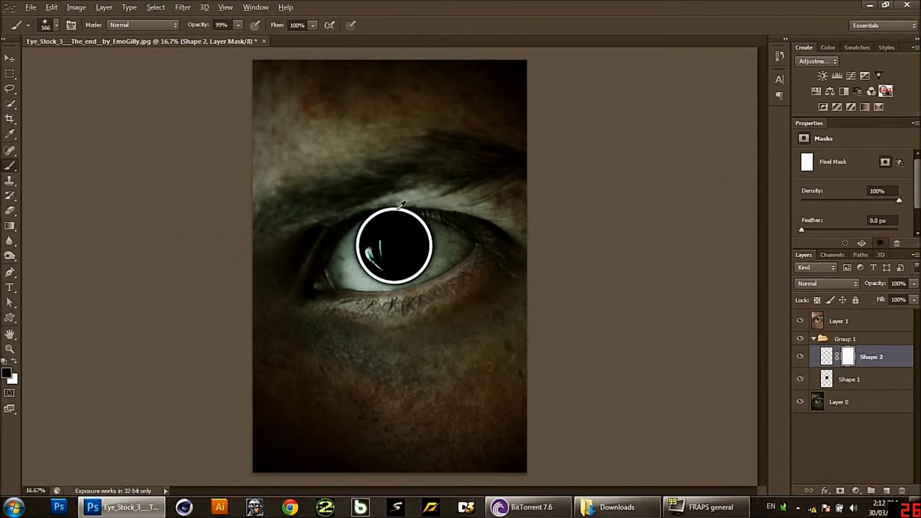
scroll(417, 226, up, 3)
scroll(402, 216, up, 3)
scroll(388, 207, up, 1)
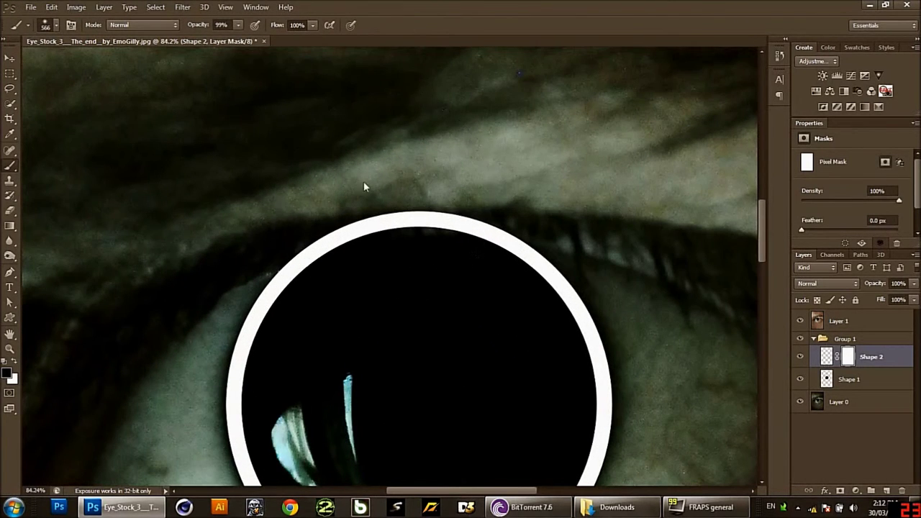
mouse_move(377, 183)
mouse_down()
mouse_move(290, 180)
mouse_move(303, 127)
mouse_move(313, 308)
mouse_move(282, 267)
mouse_move(286, 325)
mouse_up()
Step: Paint black over the ring's top on the mask, trimming both ends to leave a gap
drag(349, 205, 432, 203)
mouse_move(508, 205)
mouse_down()
mouse_move(540, 199)
mouse_move(277, 211)
mouse_move(260, 221)
mouse_up()
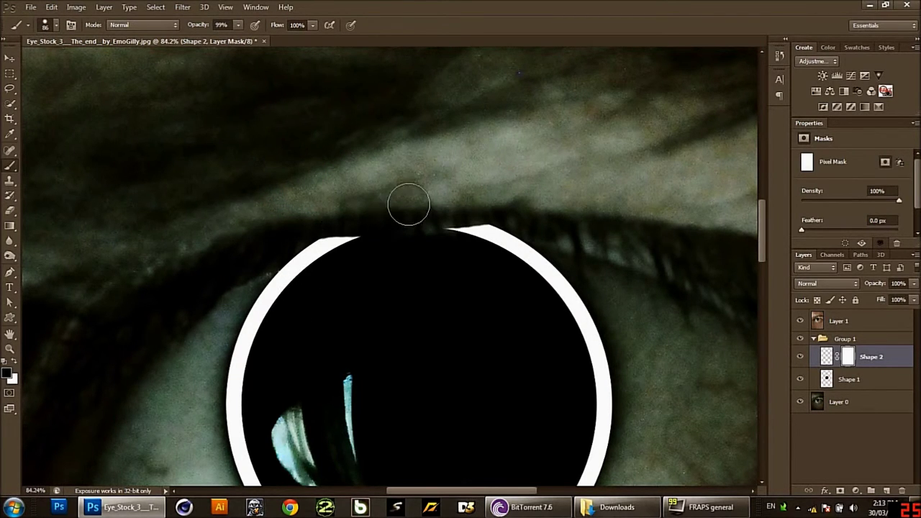
drag(407, 199, 282, 237)
drag(394, 213, 283, 242)
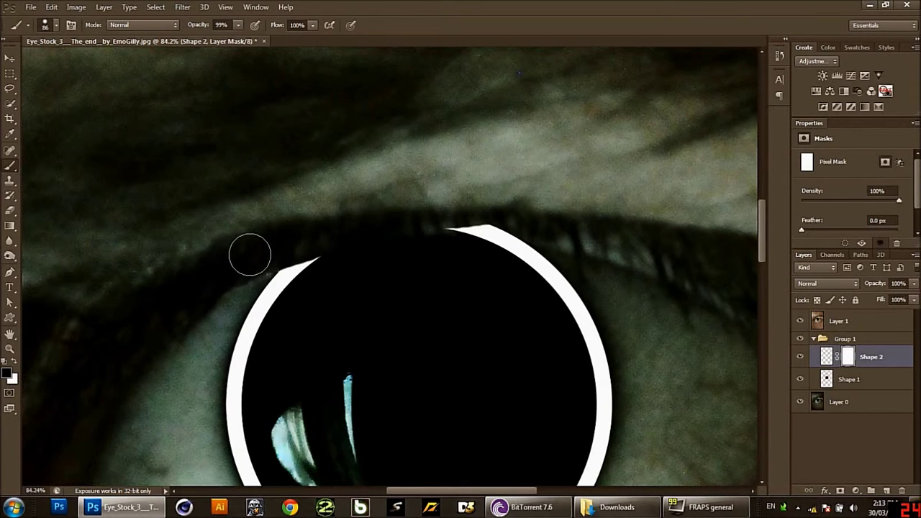
drag(307, 245, 238, 267)
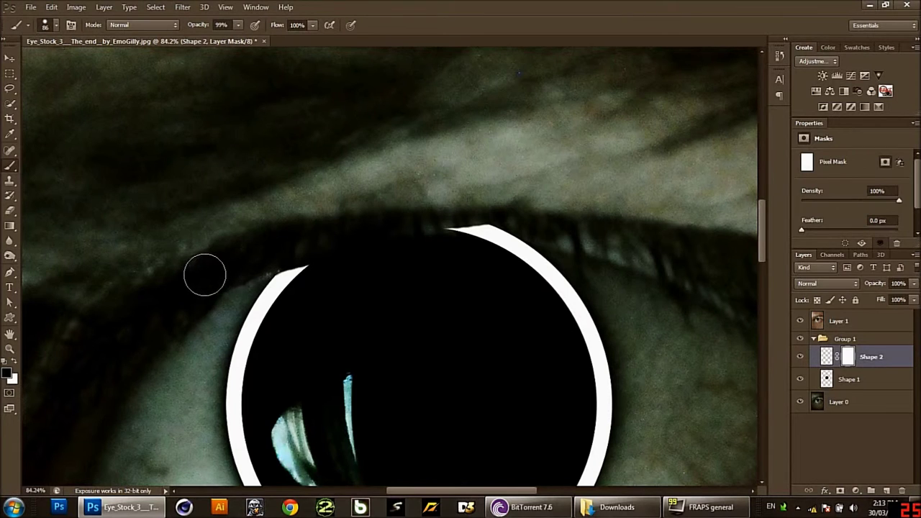
drag(451, 206, 564, 215)
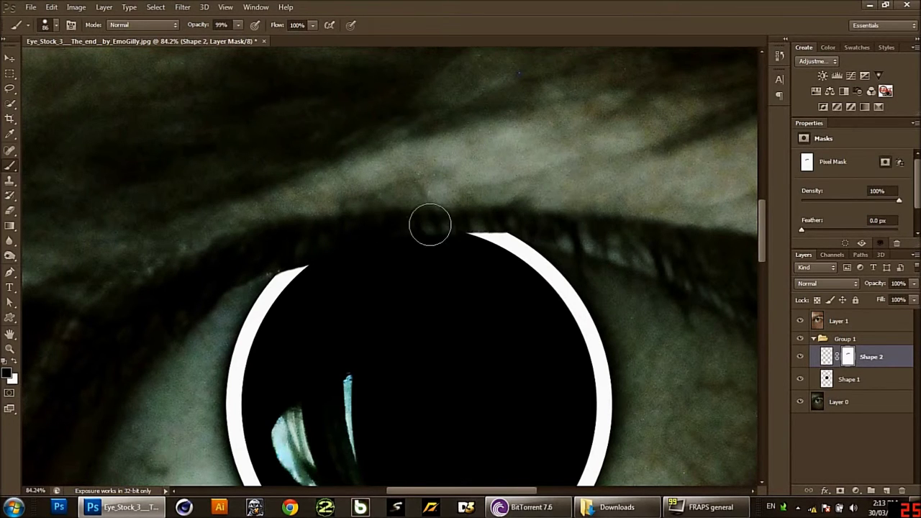
drag(429, 220, 503, 228)
Step: Adjust the ring layer's opacity, dropping it to 17% then raising it again
click(914, 283)
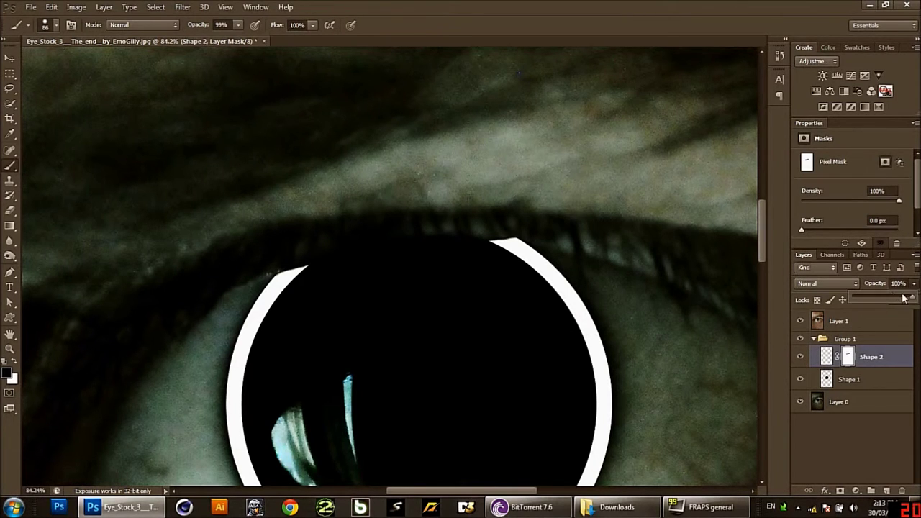
drag(904, 297, 898, 298)
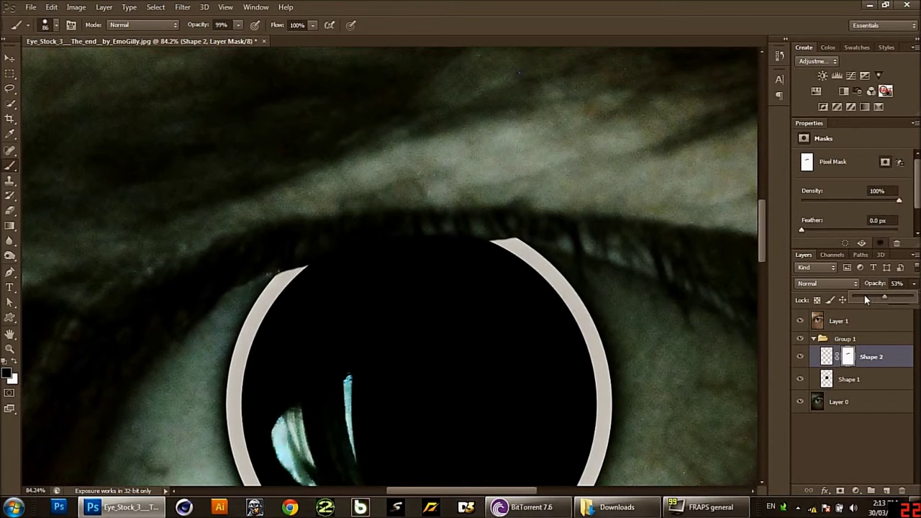
drag(863, 298, 862, 299)
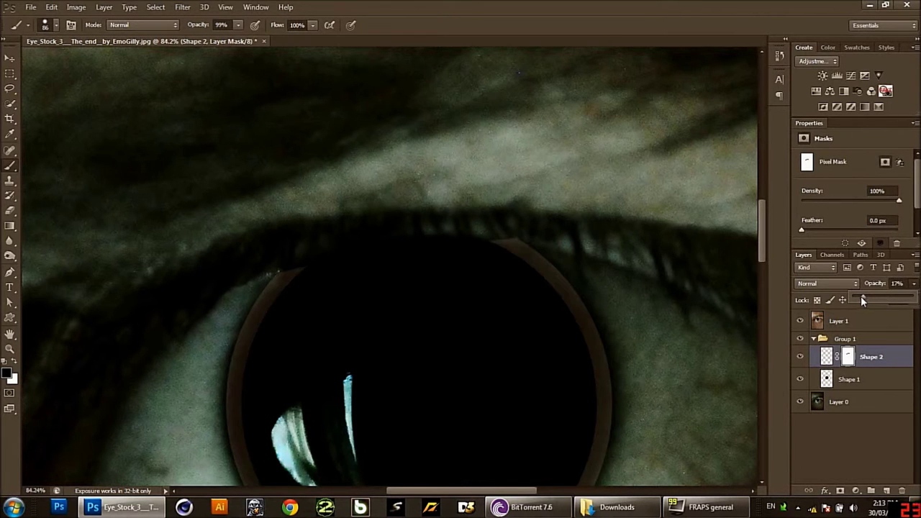
click(487, 214)
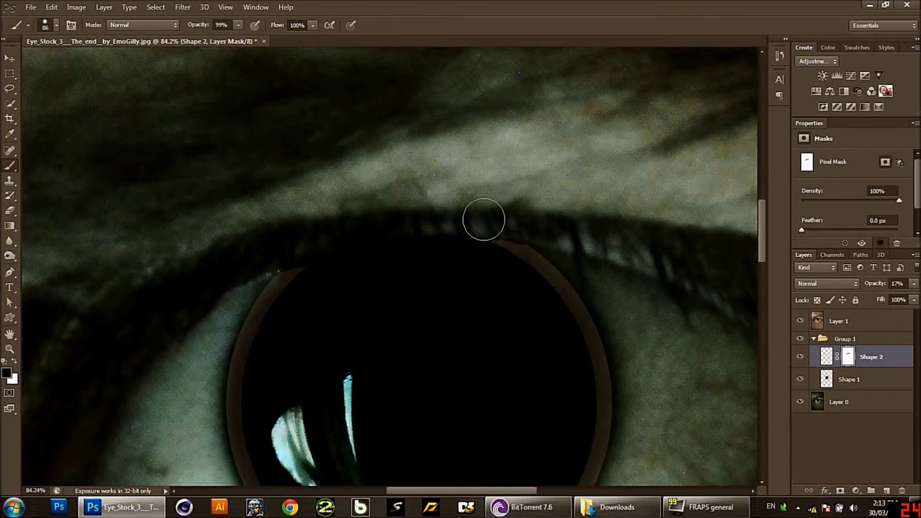
alt+scroll(480, 216, down, 5)
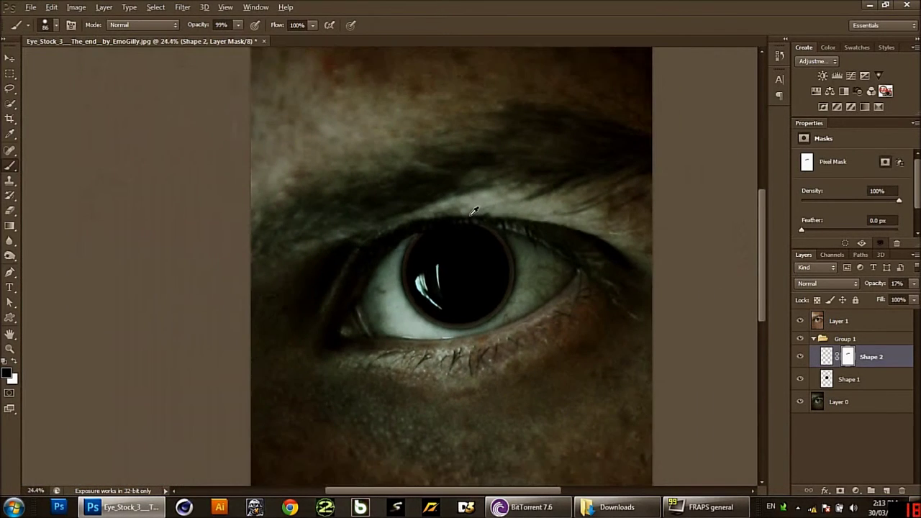
click(914, 283)
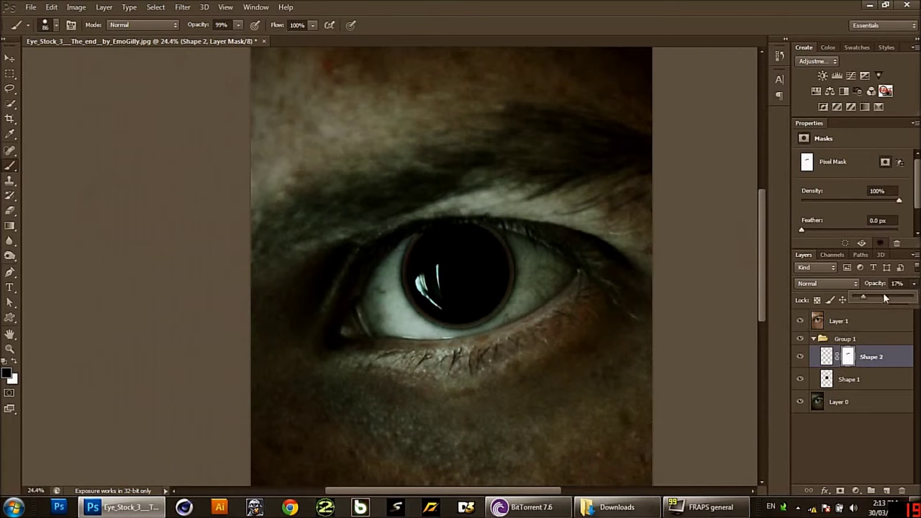
mouse_move(873, 294)
mouse_down()
mouse_move(916, 294)
mouse_move(905, 295)
mouse_up()
Step: Set Shape 2 to 84% opacity and switch its Blending Options blend mode to Soft Light
click(872, 366)
right_click(872, 368)
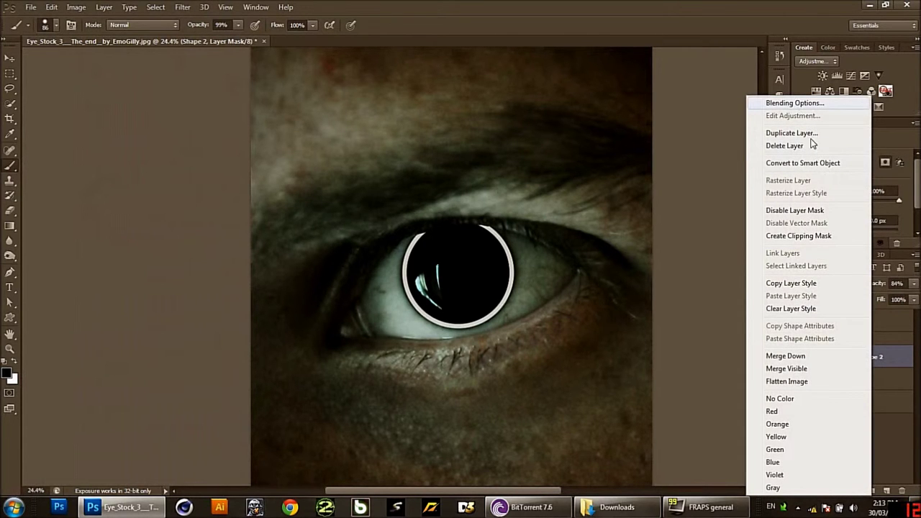
click(796, 104)
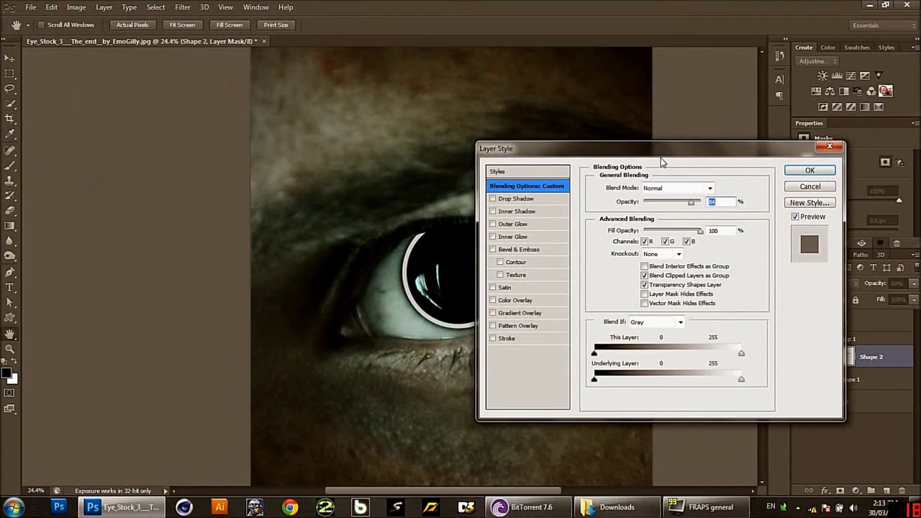
drag(662, 162, 797, 181)
click(791, 207)
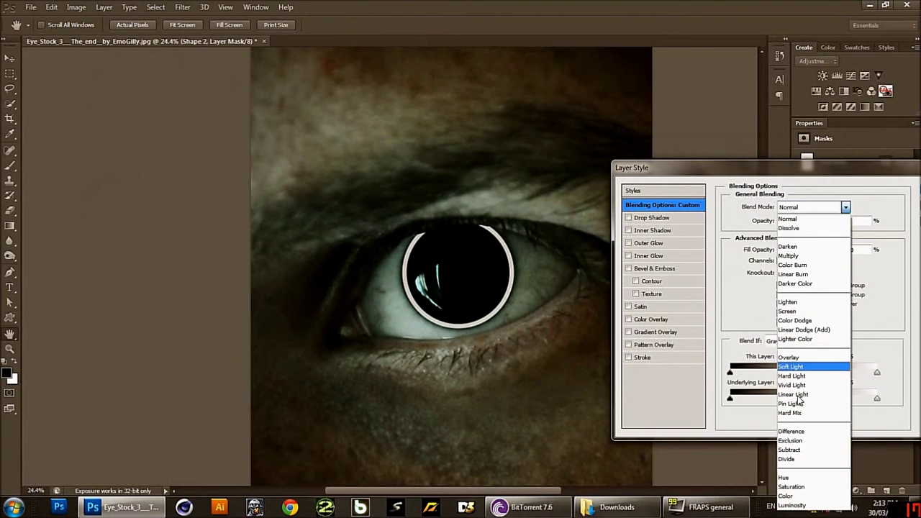
click(791, 357)
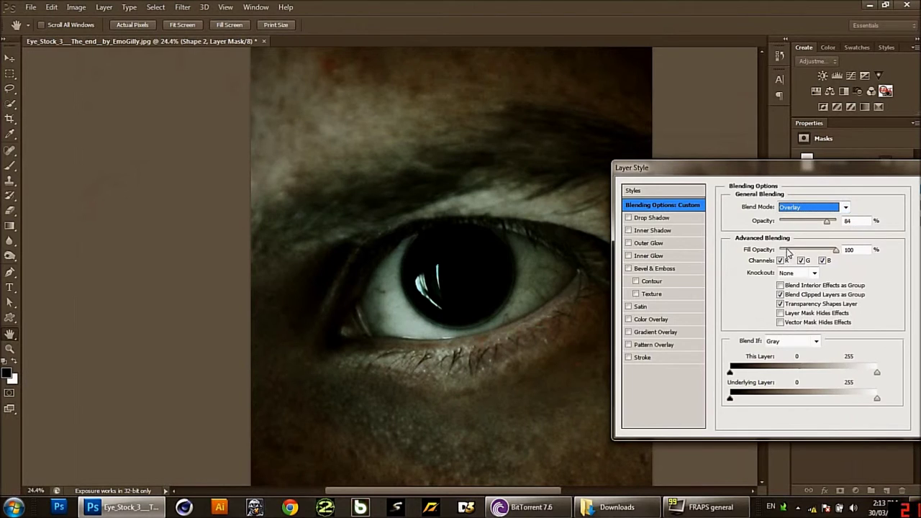
scroll(786, 208, down, 1)
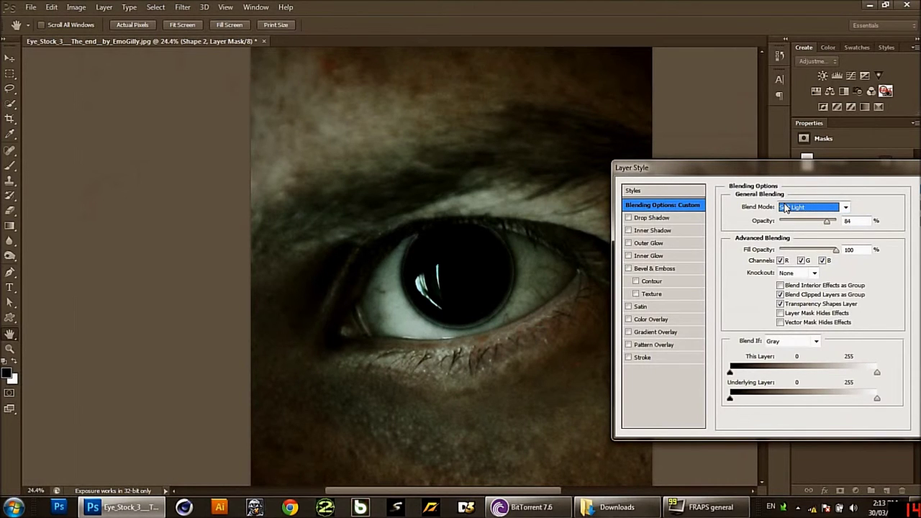
scroll(786, 208, down, 1)
scroll(786, 208, up, 1)
Step: Add a white (ffffff) Color Overlay in Overlay blend mode to the ring
click(628, 319)
click(647, 319)
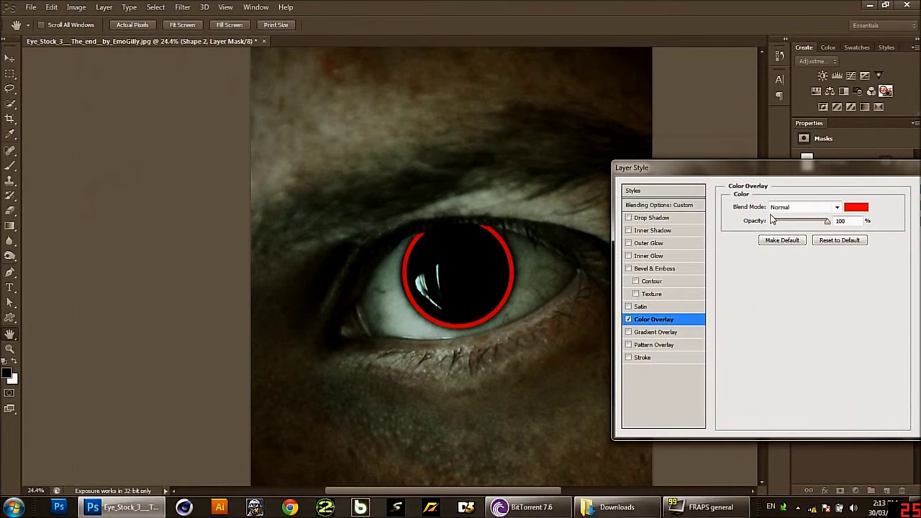
click(834, 208)
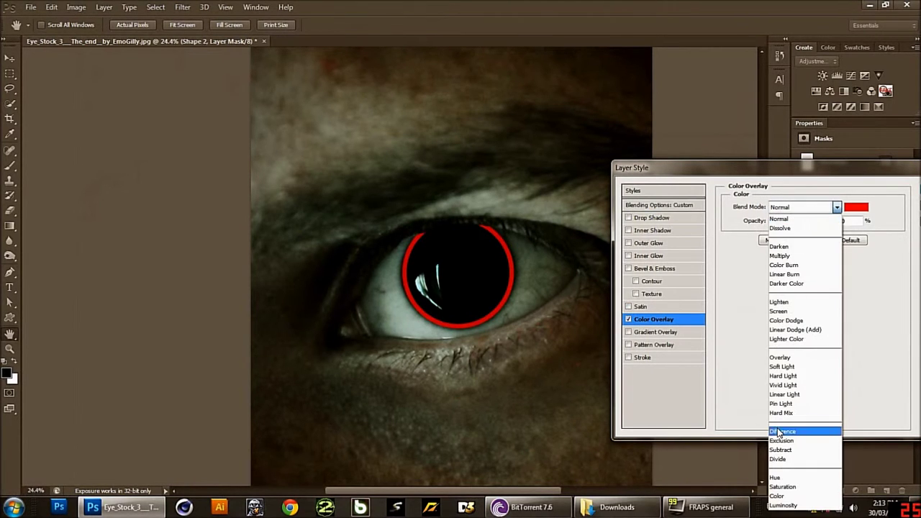
click(780, 357)
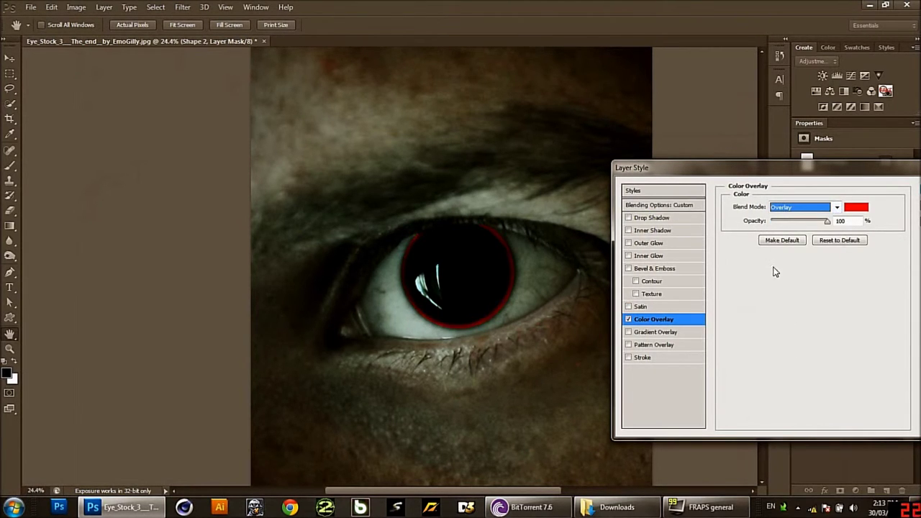
click(856, 207)
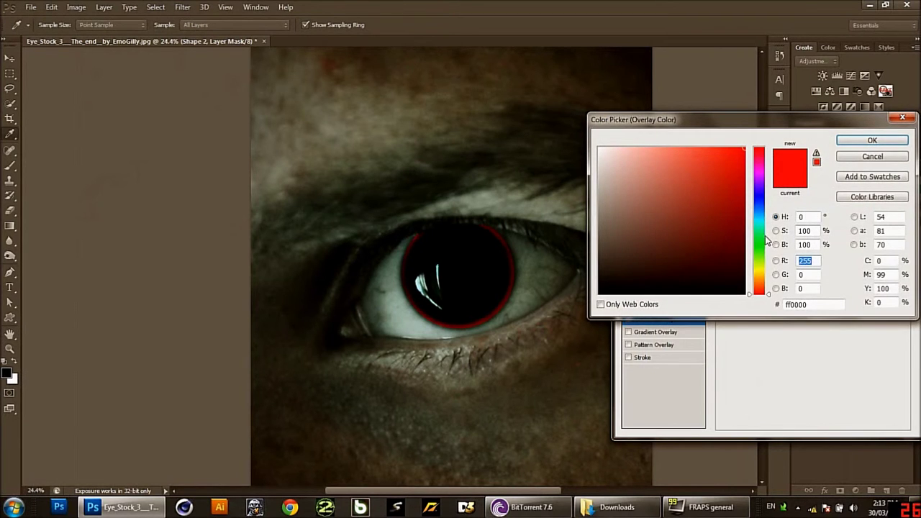
click(767, 242)
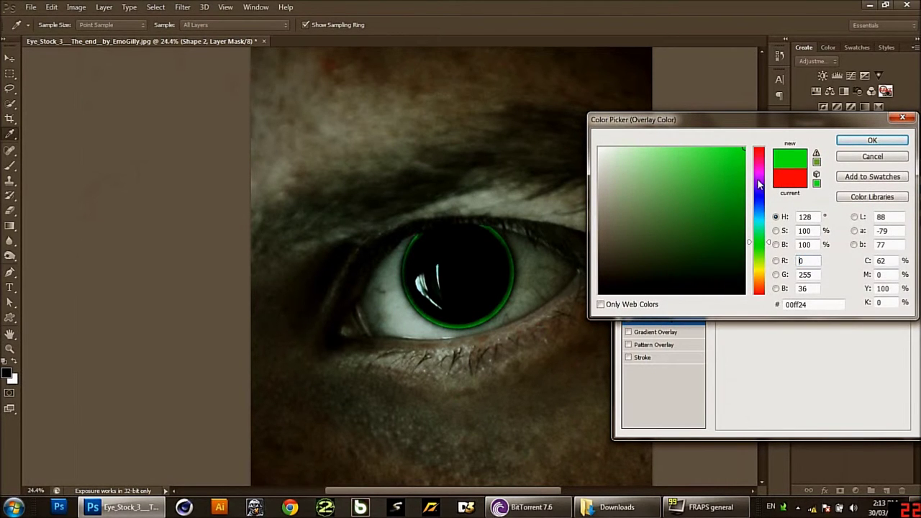
drag(633, 184, 552, 108)
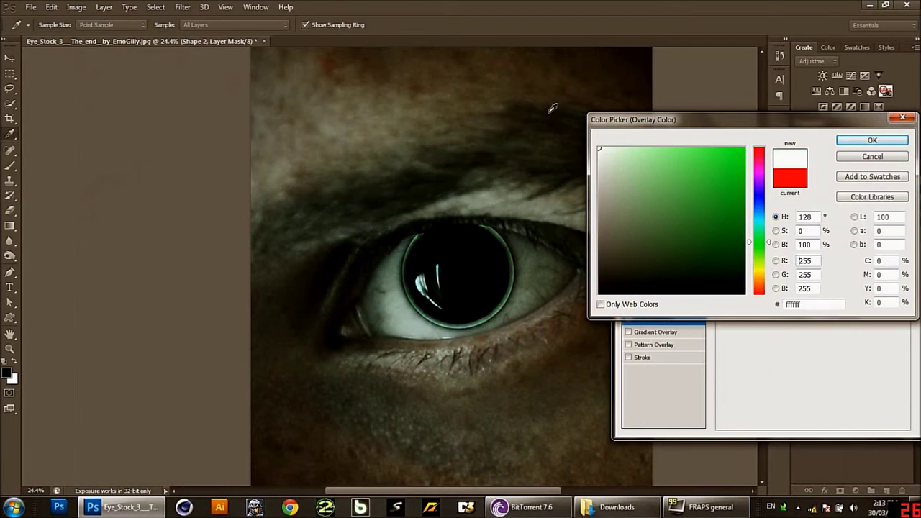
click(857, 140)
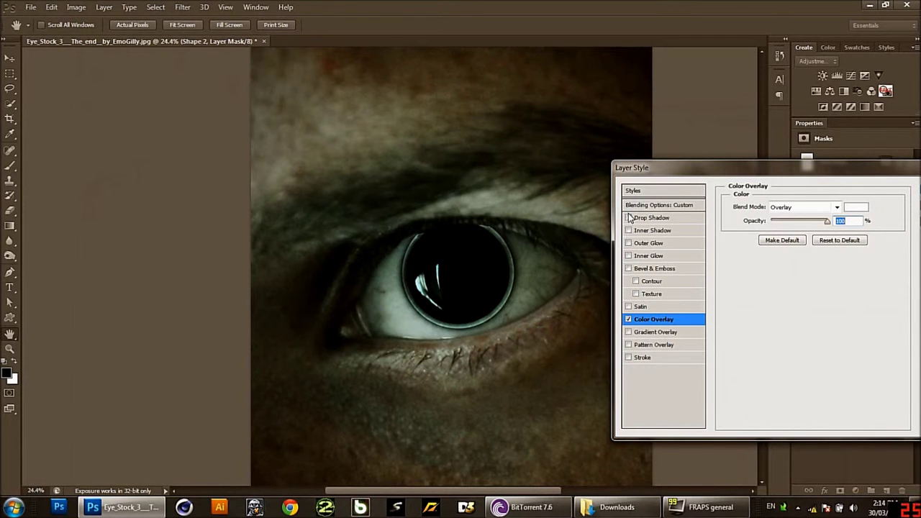
Step: Add a Drop Shadow with 0 distance, 0 spread and 57 px size, toggling it to compare
click(695, 218)
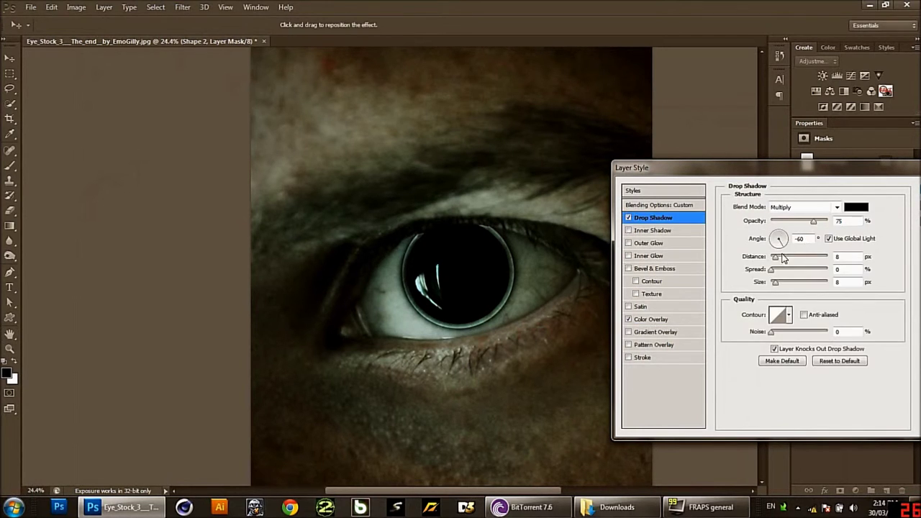
mouse_move(774, 282)
mouse_down()
mouse_move(791, 282)
mouse_move(776, 272)
mouse_up()
click(775, 271)
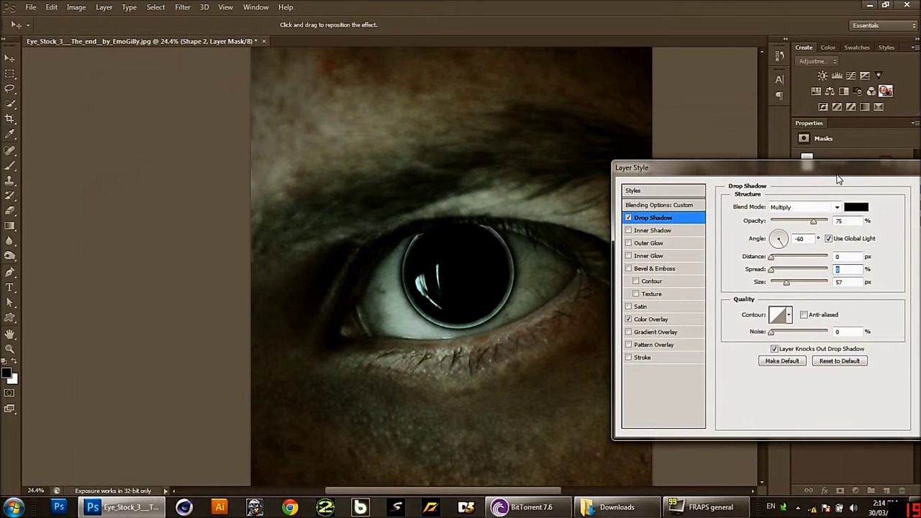
drag(833, 171, 791, 173)
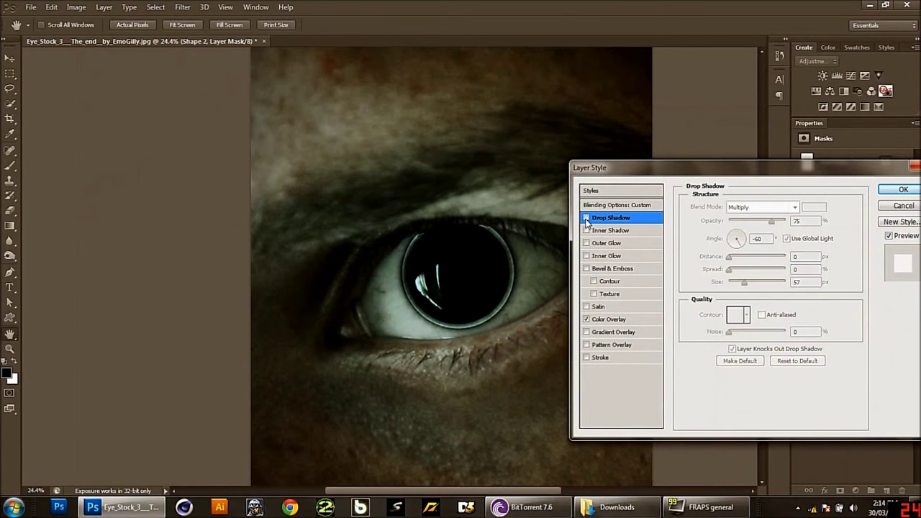
click(585, 218)
click(602, 219)
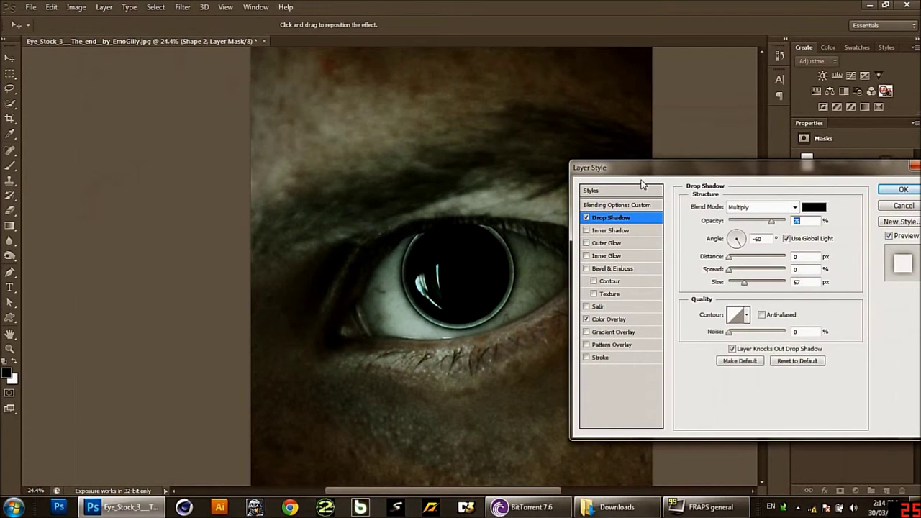
mouse_move(641, 173)
mouse_down()
mouse_move(570, 161)
mouse_move(621, 146)
mouse_up()
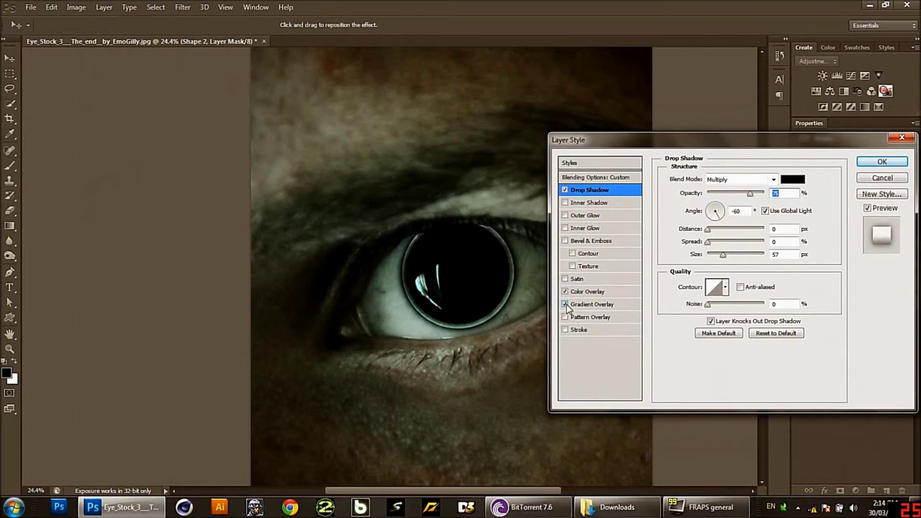
Step: Enable a Gradient Overlay in Overlay mode and add a white stop at the gradient's left end
click(564, 304)
click(712, 180)
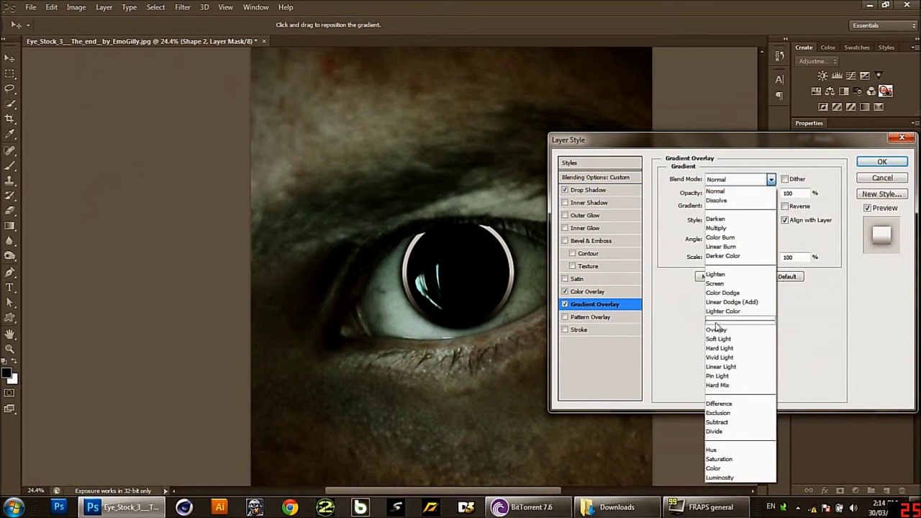
click(716, 329)
click(726, 208)
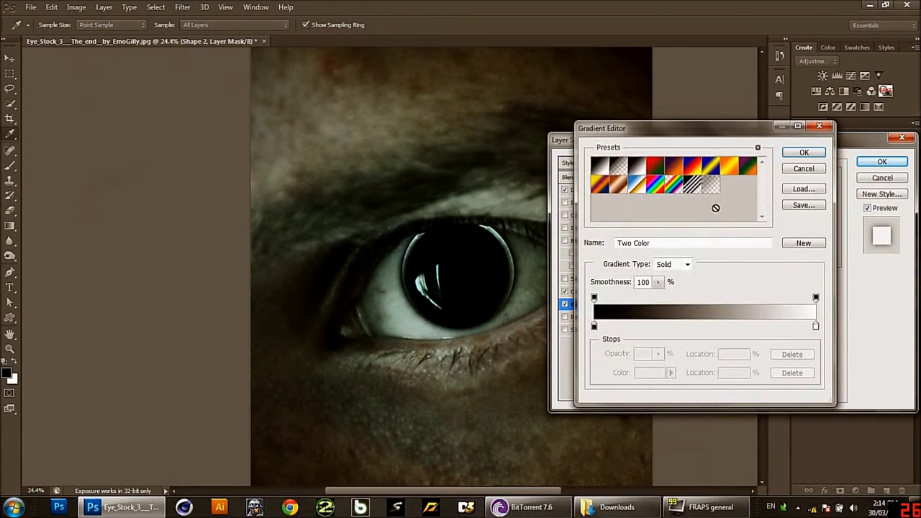
drag(594, 327, 680, 327)
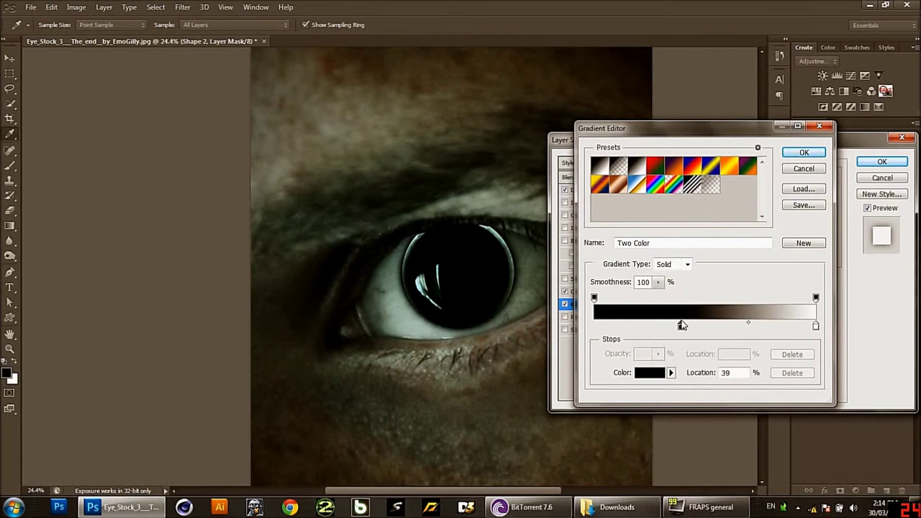
click(596, 327)
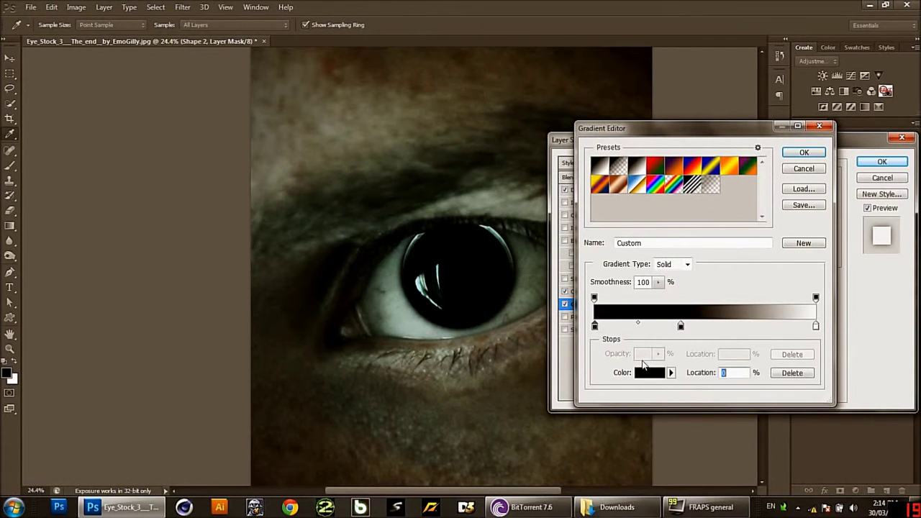
click(648, 372)
drag(627, 243, 531, 87)
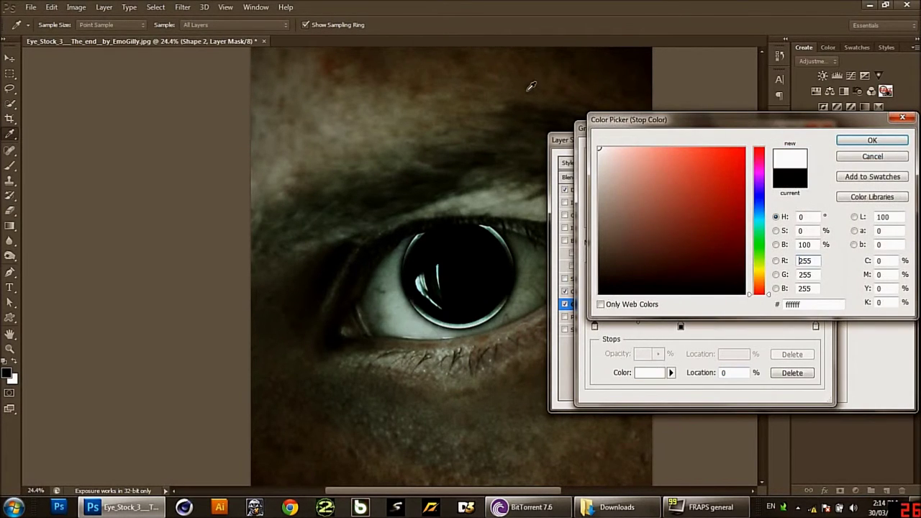
click(890, 142)
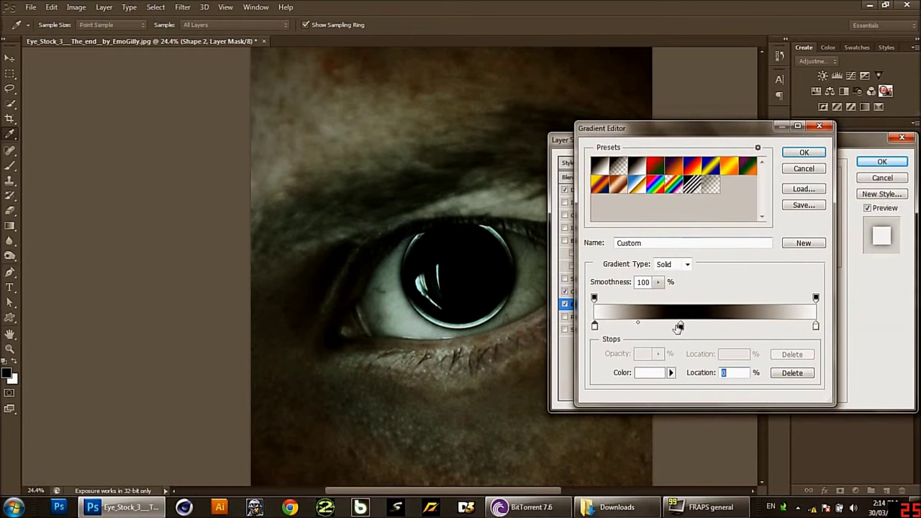
Step: Place the black stop at 48%, accept the white-black-white gradient and tick Reverse
drag(680, 326, 700, 325)
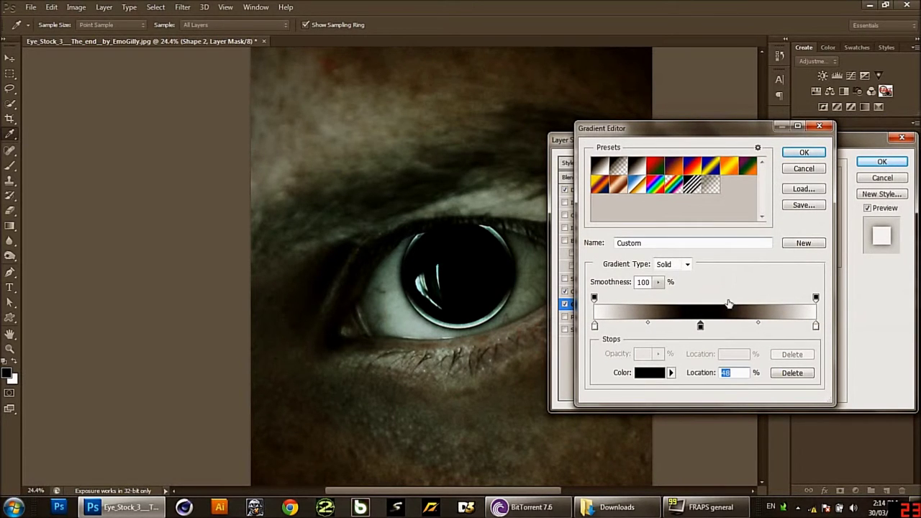
double_click(700, 326)
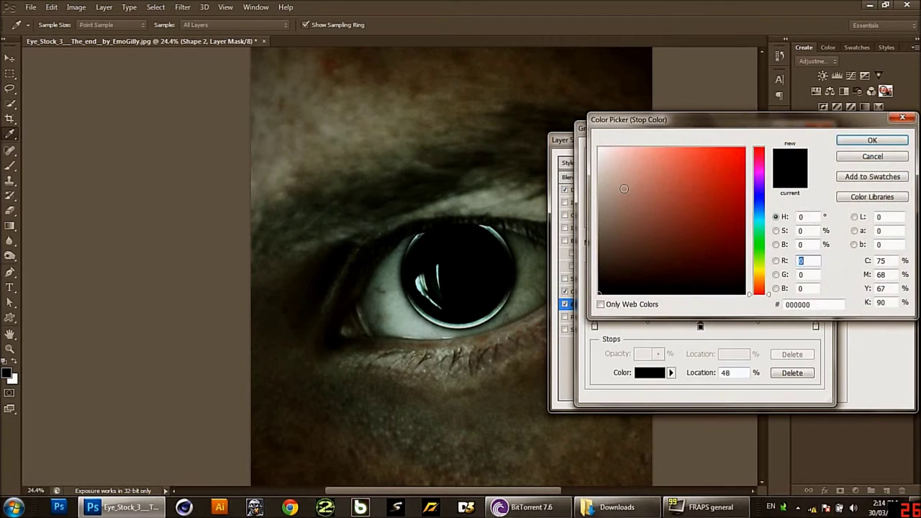
click(622, 185)
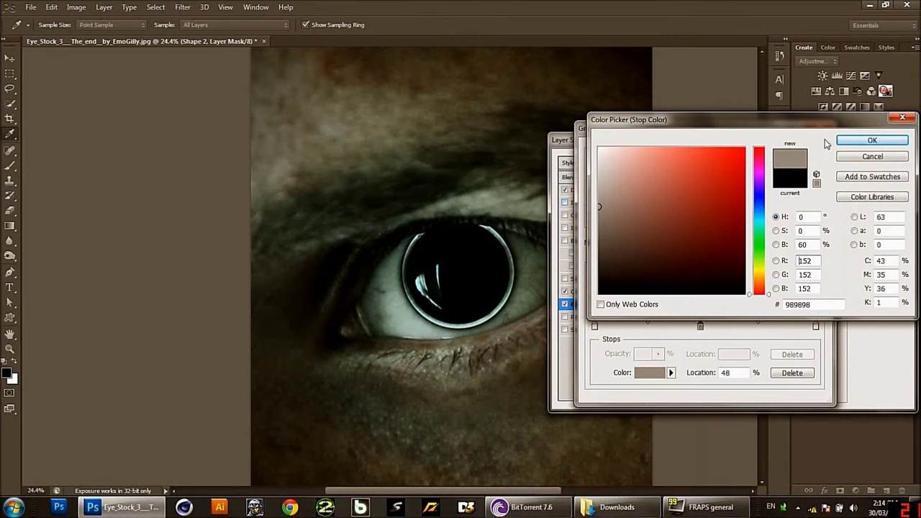
click(867, 157)
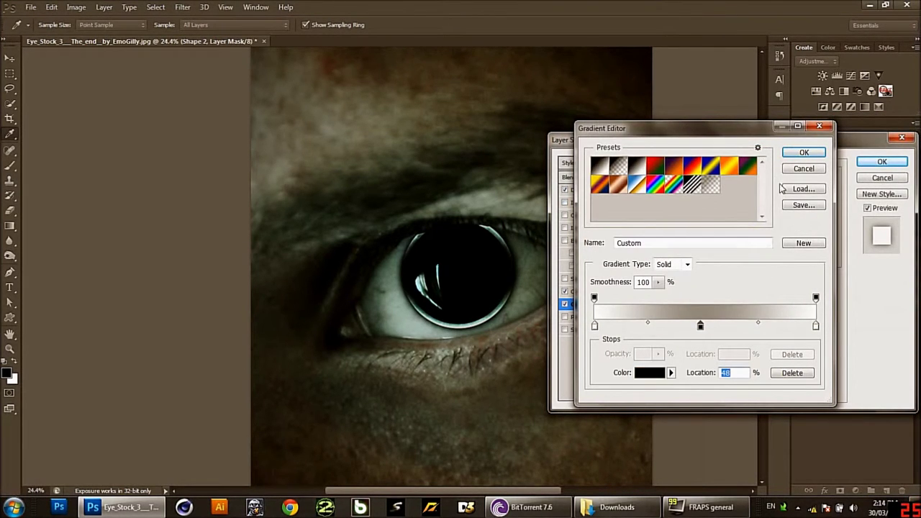
click(792, 153)
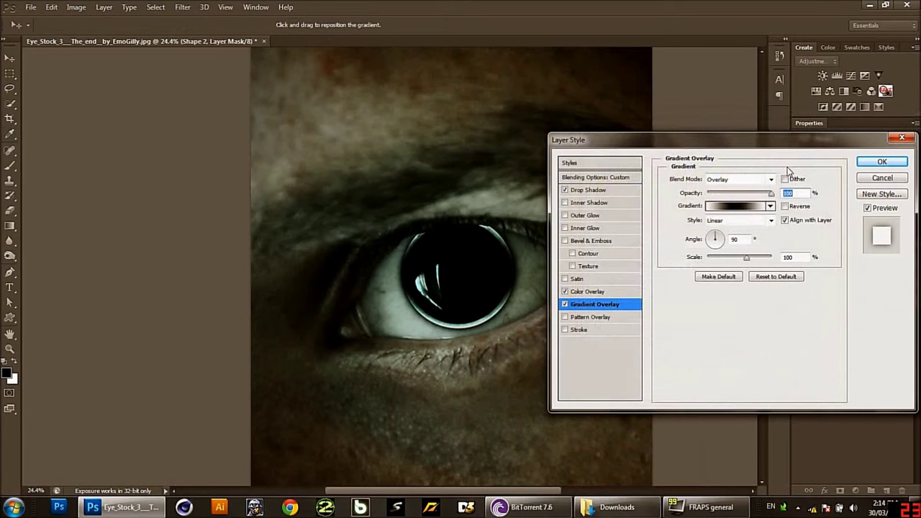
click(784, 207)
Step: Make the gradient's middle stop white and its right end stop black
click(747, 208)
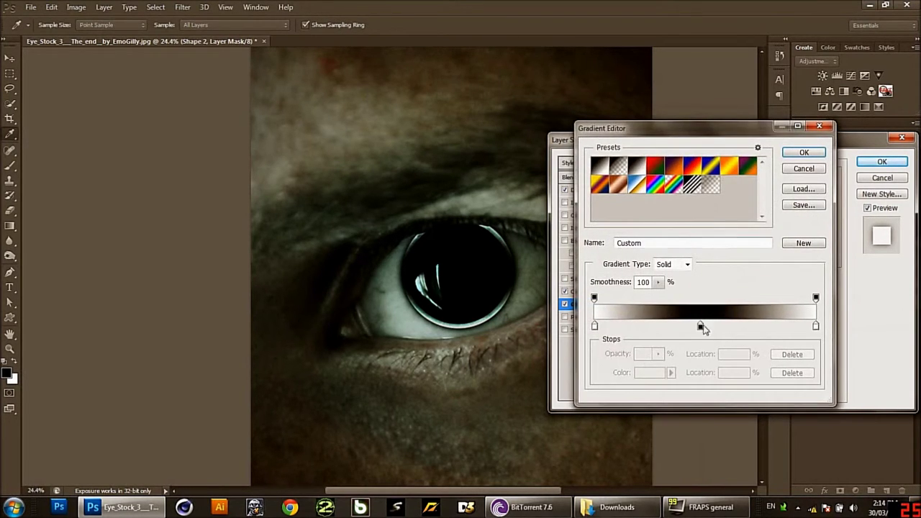
click(700, 328)
click(650, 372)
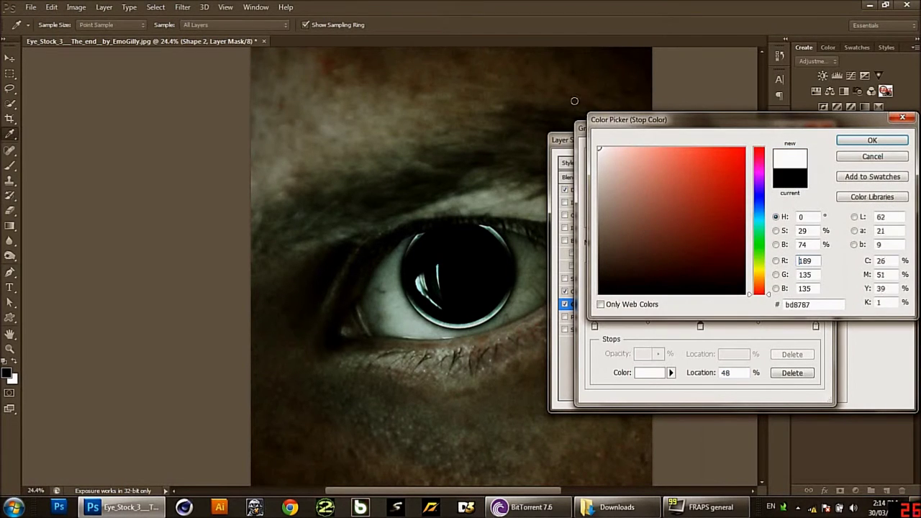
click(869, 141)
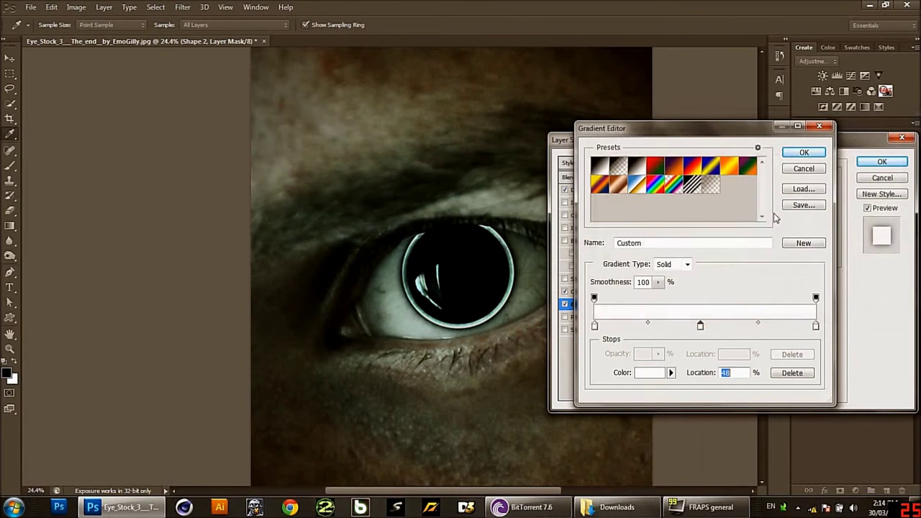
double_click(814, 326)
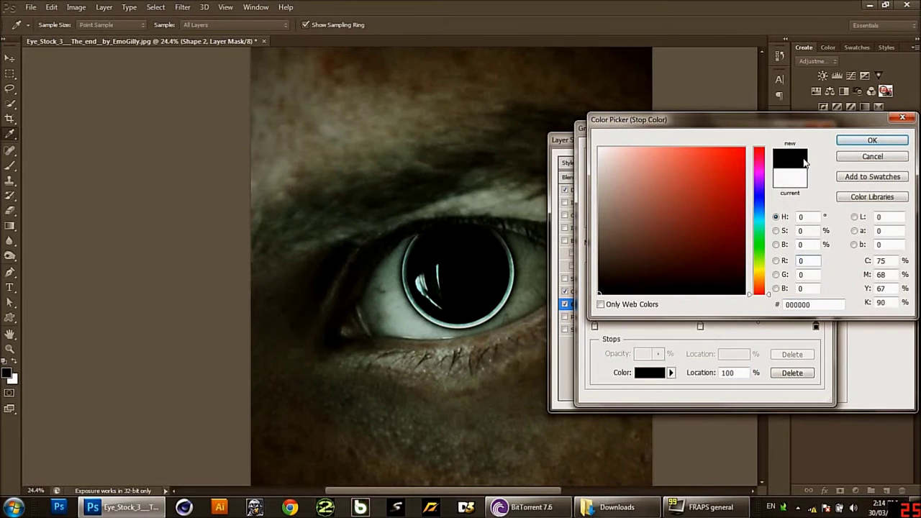
drag(540, 274, 513, 308)
click(871, 140)
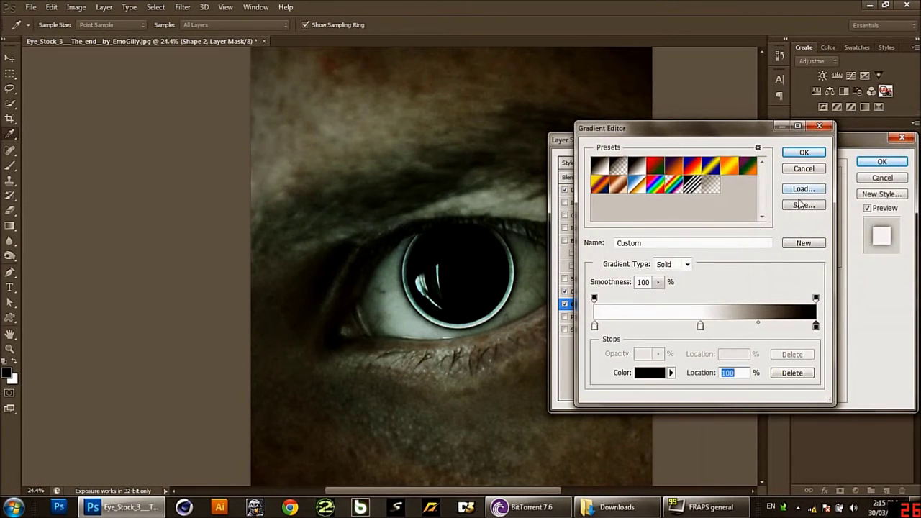
Step: Set the left end stop to black, confirm the gradient and apply the layer style
double_click(594, 327)
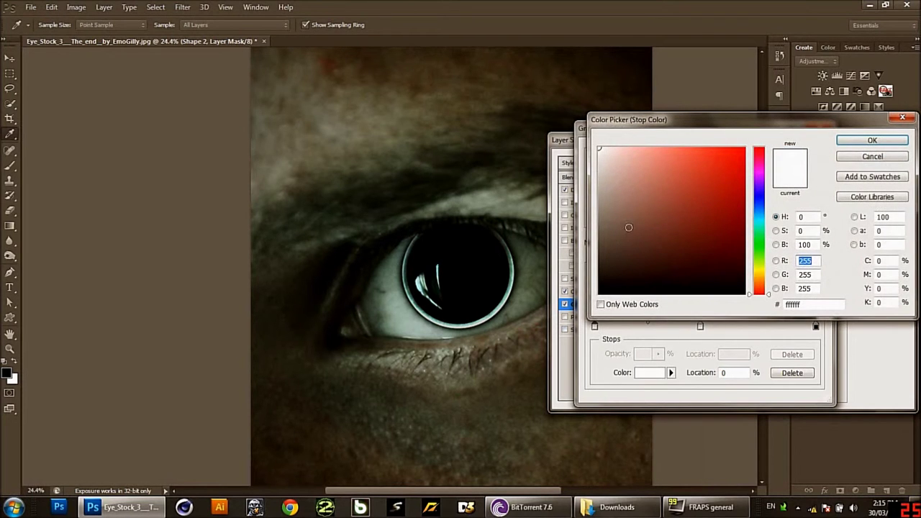
drag(518, 309, 534, 315)
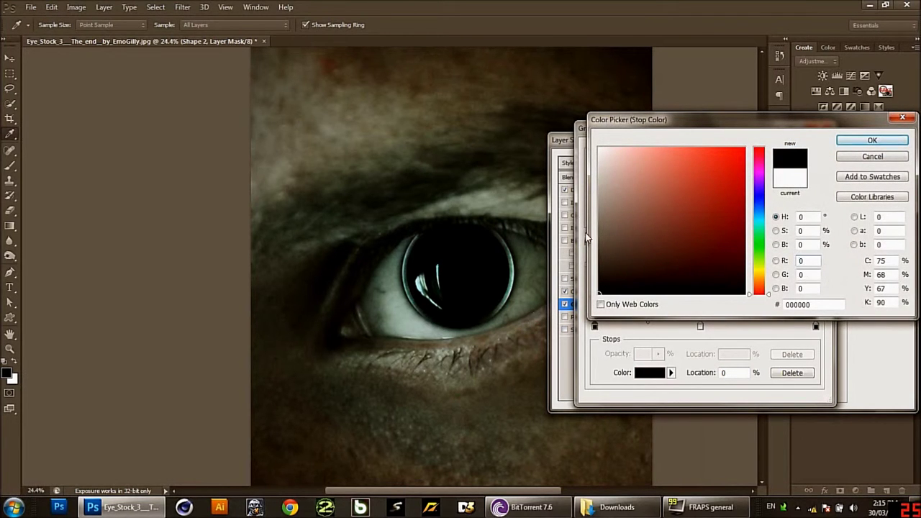
click(856, 141)
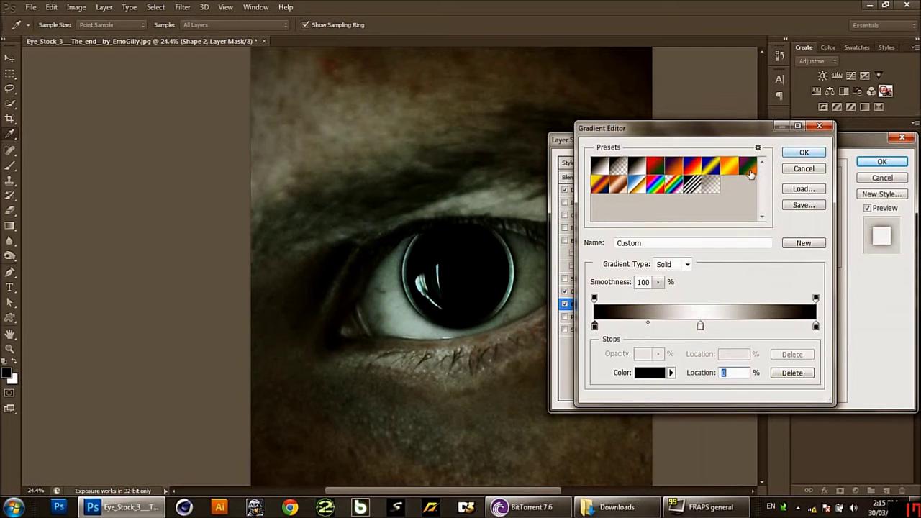
click(791, 154)
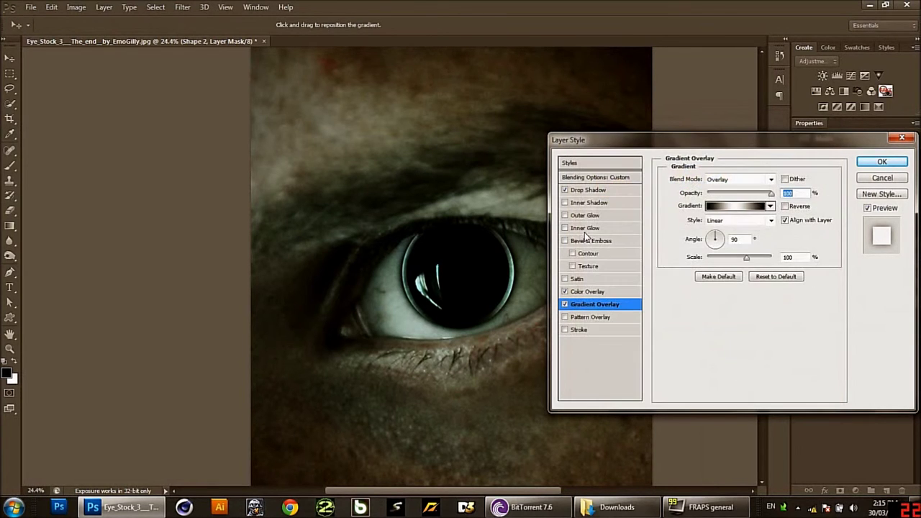
click(587, 215)
drag(620, 140, 480, 165)
click(726, 185)
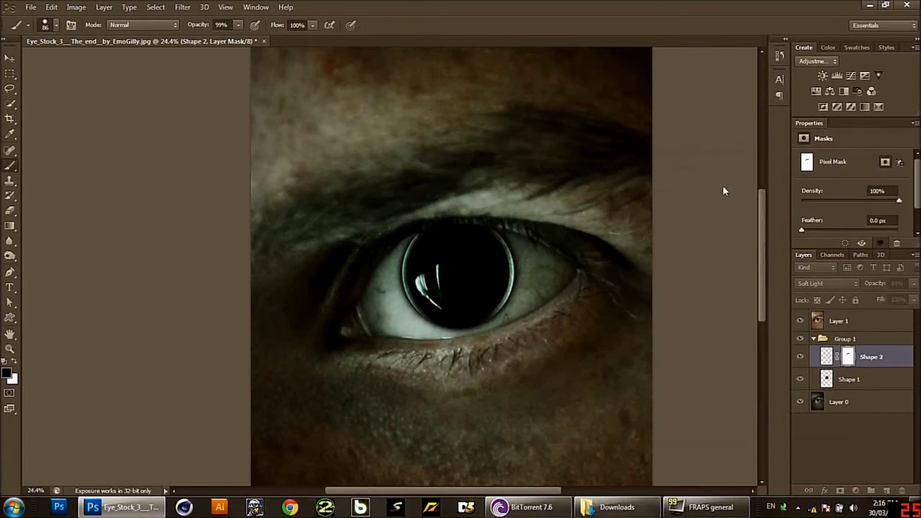
click(800, 357)
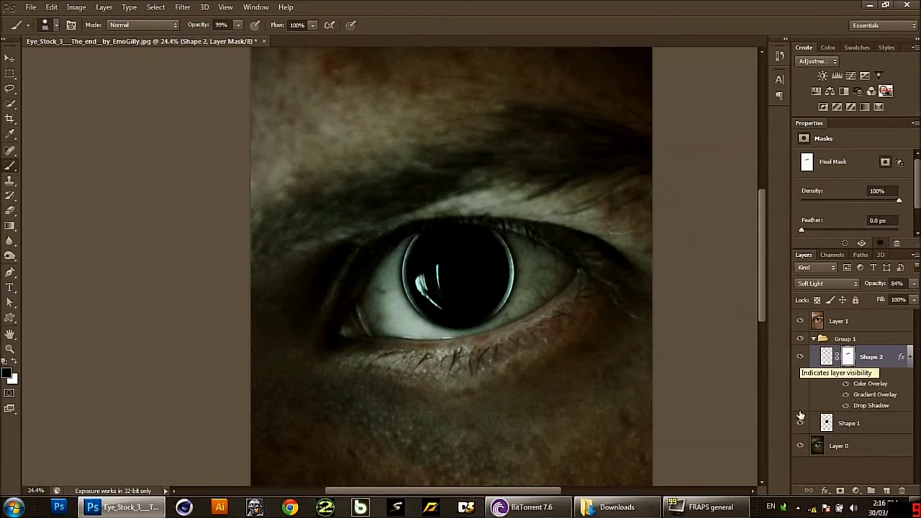
click(799, 421)
click(800, 358)
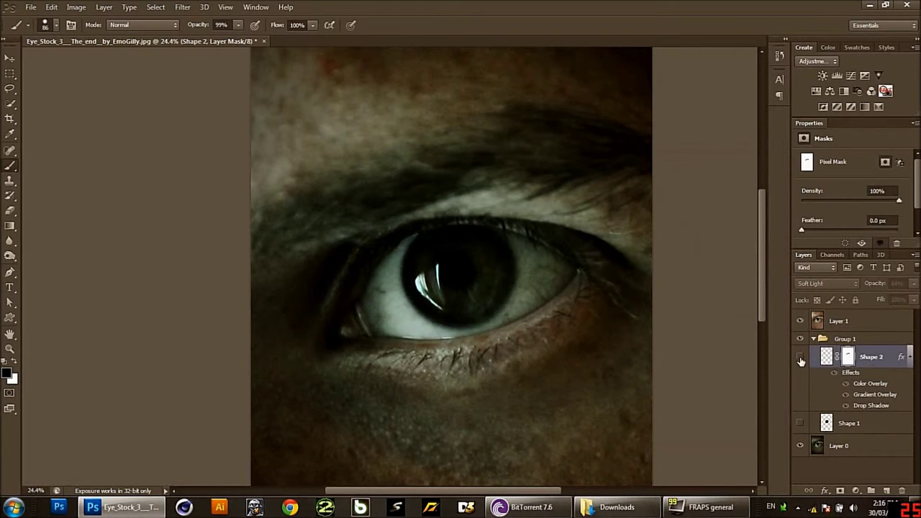
click(800, 357)
click(799, 424)
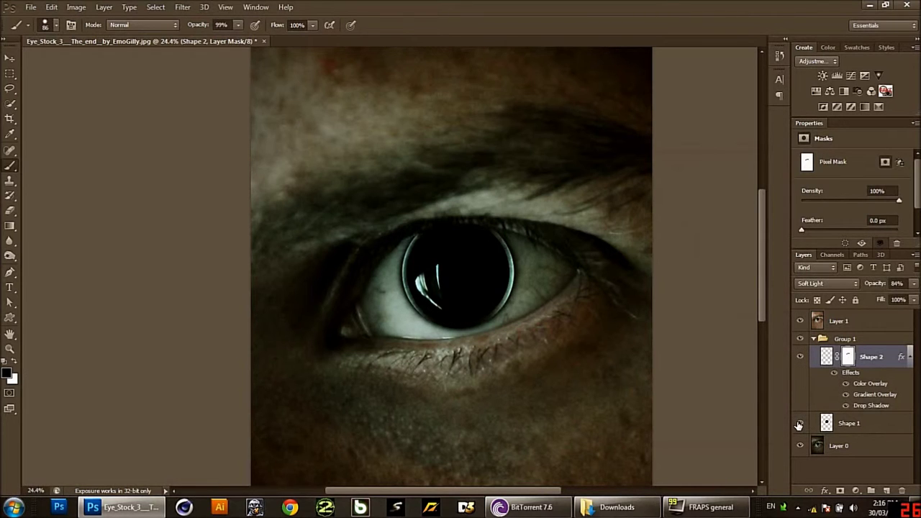
click(798, 423)
Step: Add a new layer and draw a circular ring over the iris with the Custom Shape tool
click(886, 491)
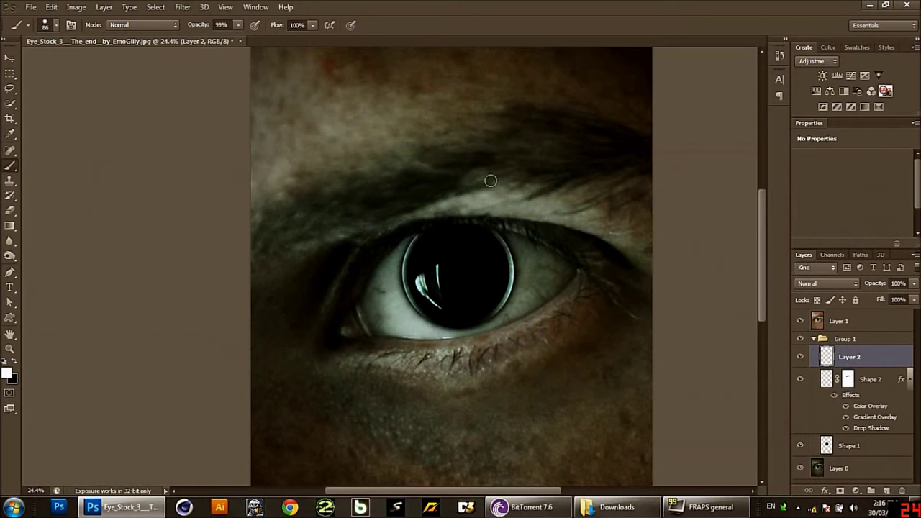
click(9, 317)
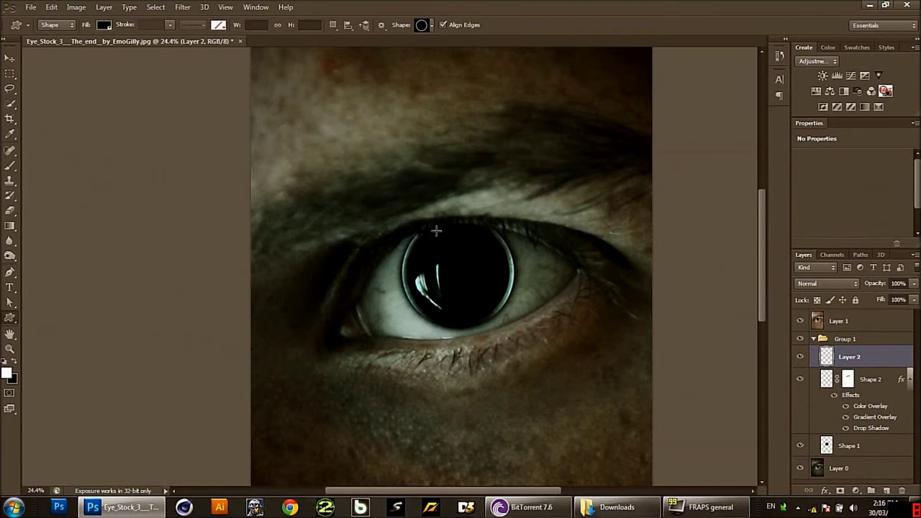
drag(405, 214, 527, 317)
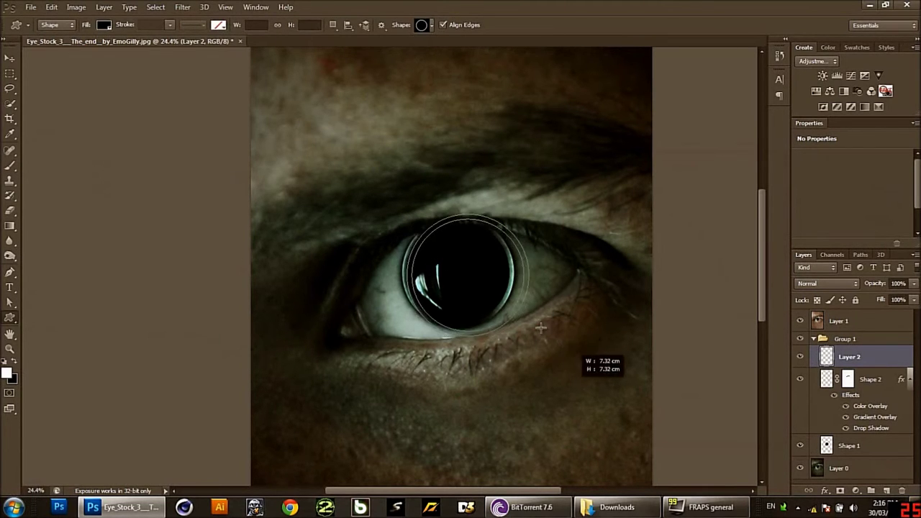
drag(526, 318, 517, 309)
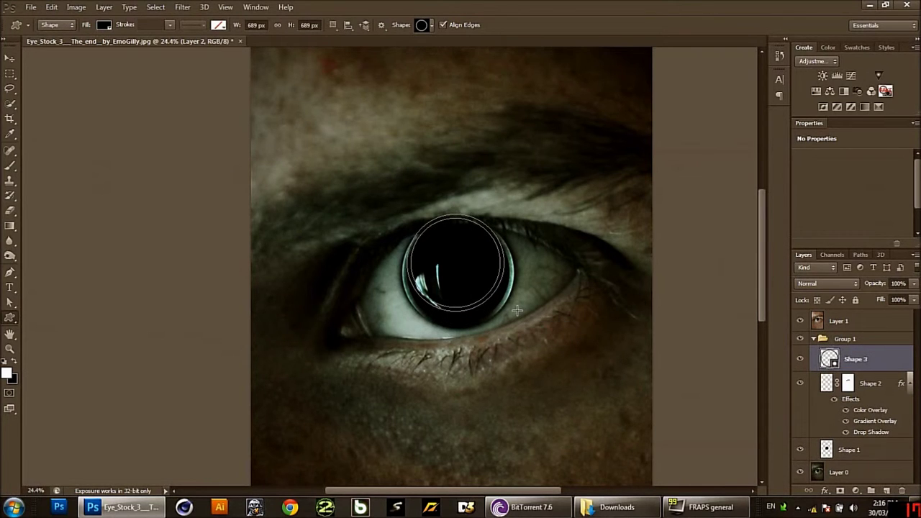
Step: Centre the ring on the pupil, scale it to 88.68%, and fill it green
key(ctrl+t)
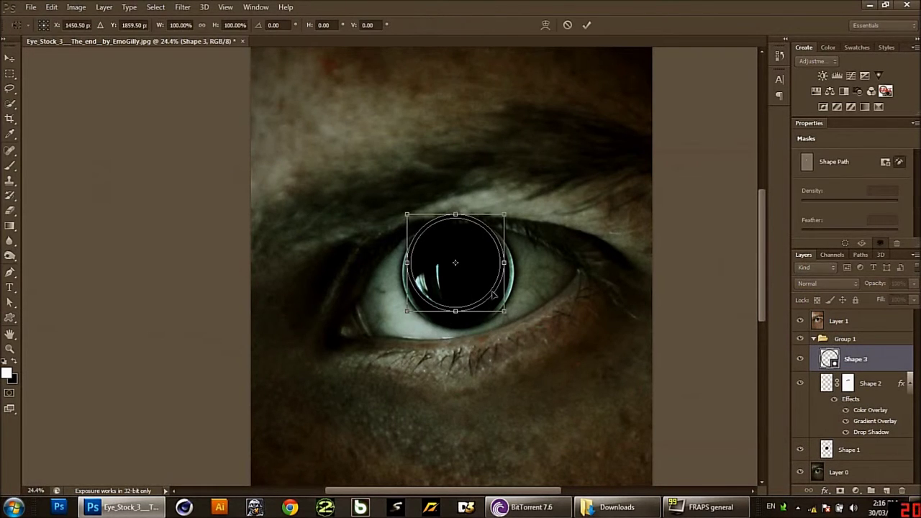
drag(501, 308, 506, 317)
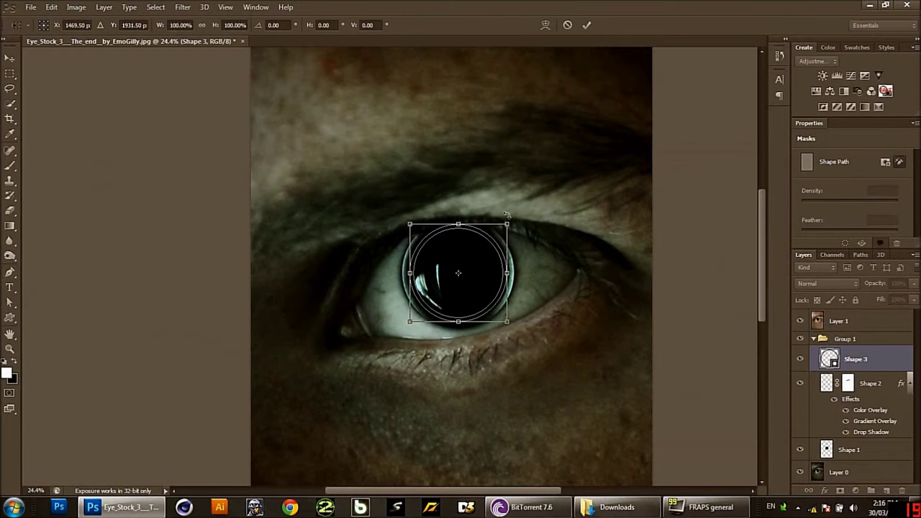
drag(507, 223, 502, 230)
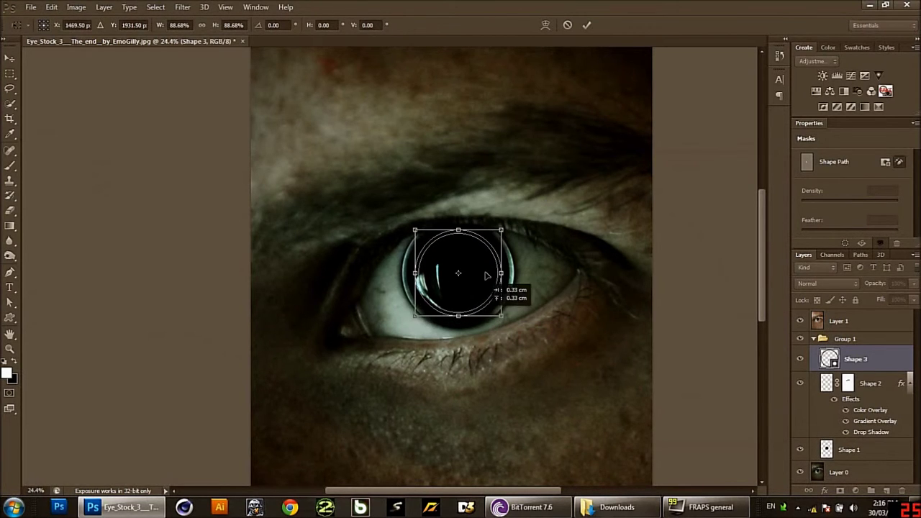
key(Return)
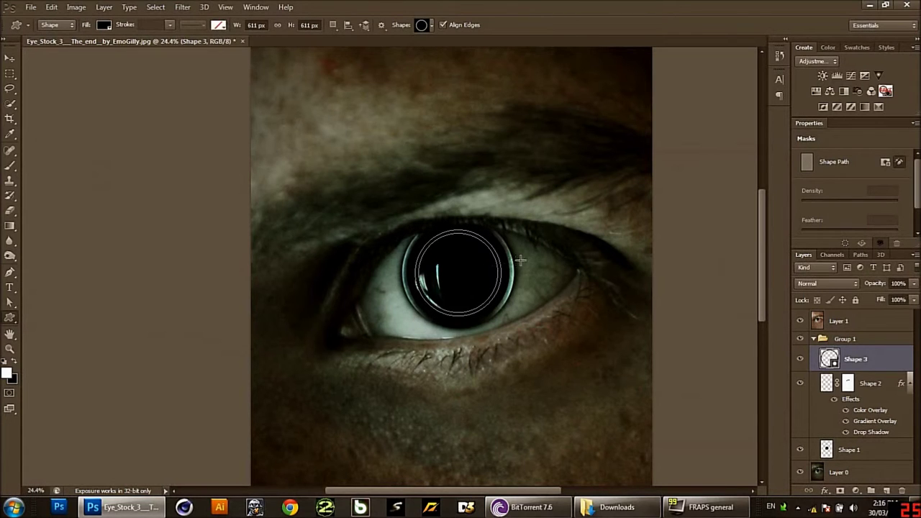
click(102, 25)
click(61, 89)
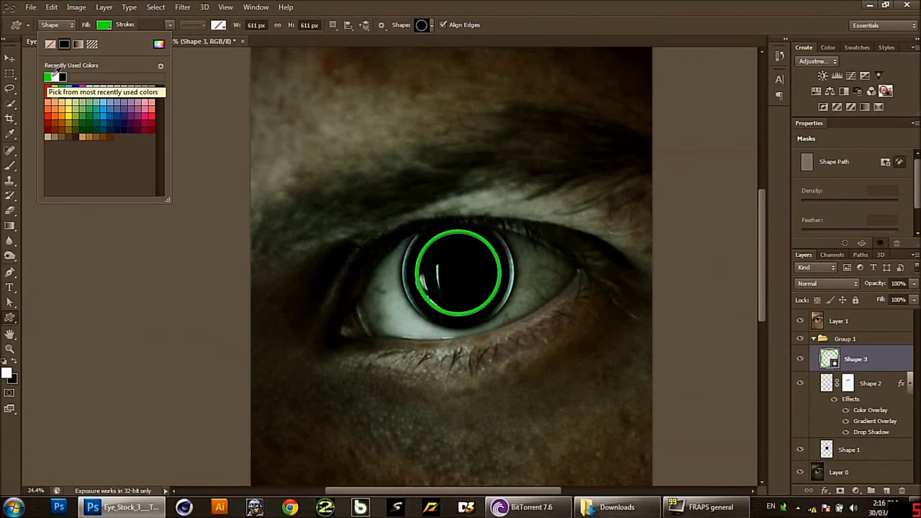
Step: Change the ring's fill to white and duplicate Shape 3 as Shape 3 copy
click(55, 76)
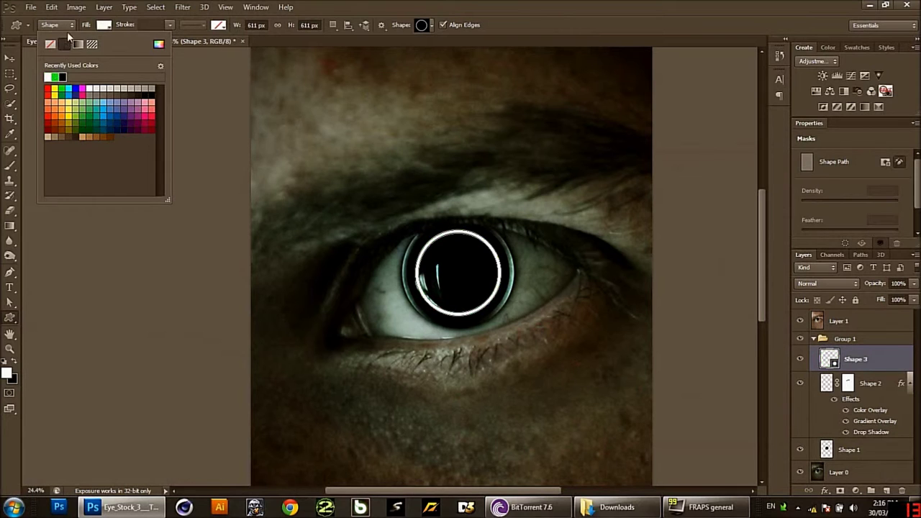
click(72, 25)
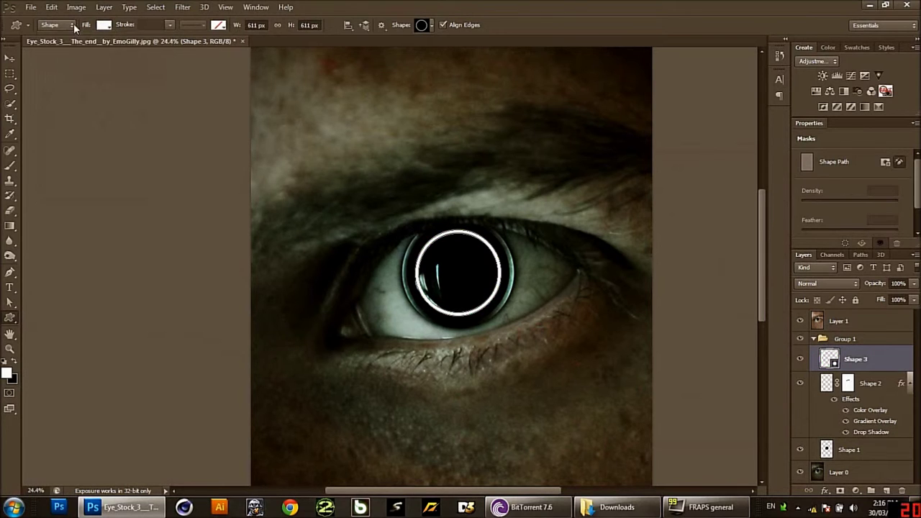
right_click(879, 356)
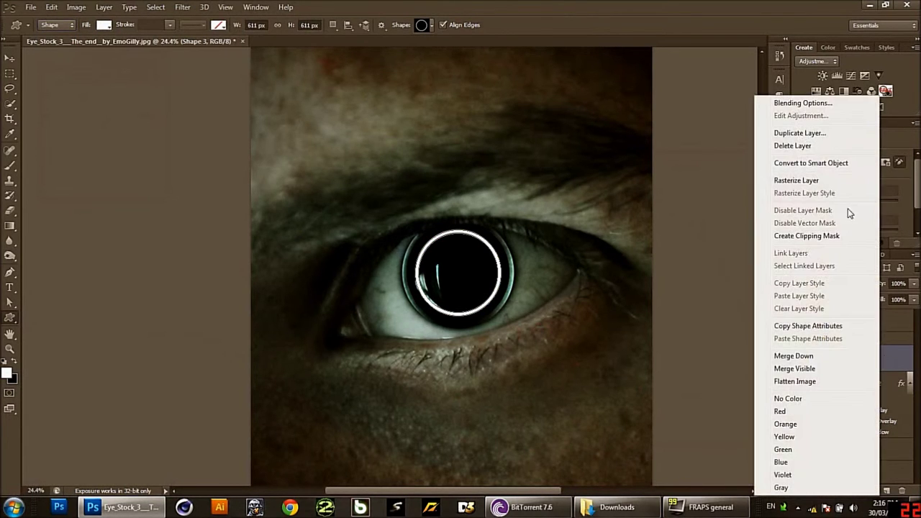
click(826, 134)
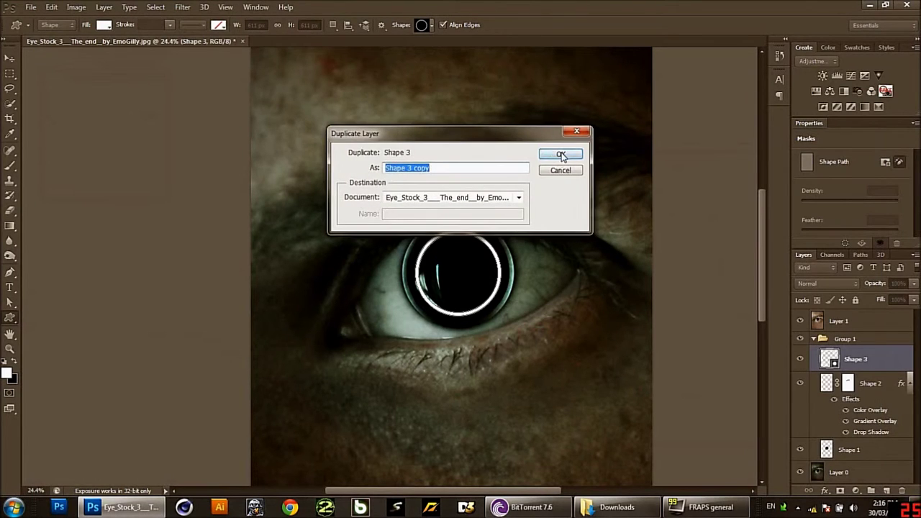
click(558, 154)
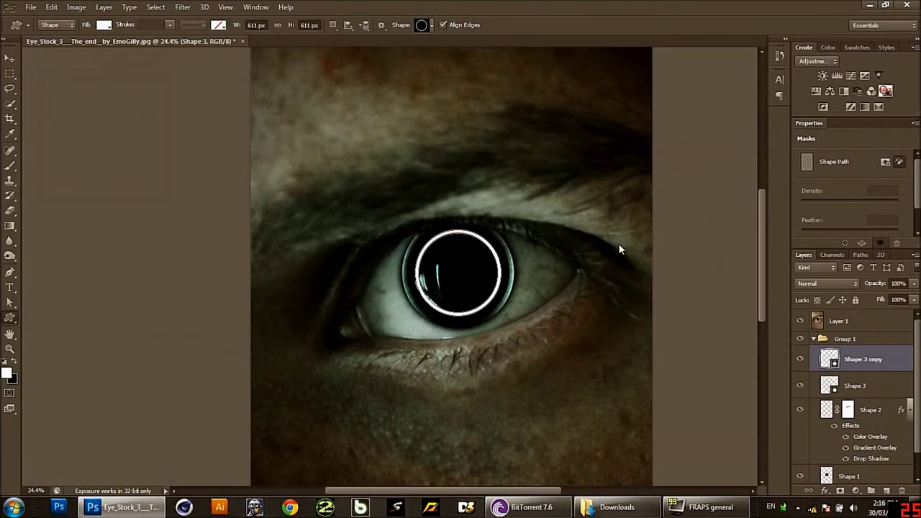
right_click(853, 364)
click(861, 361)
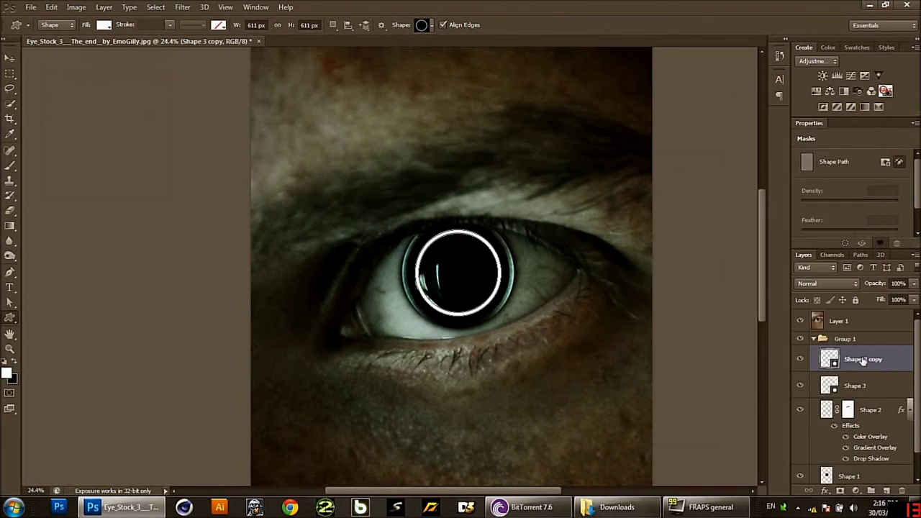
right_click(862, 355)
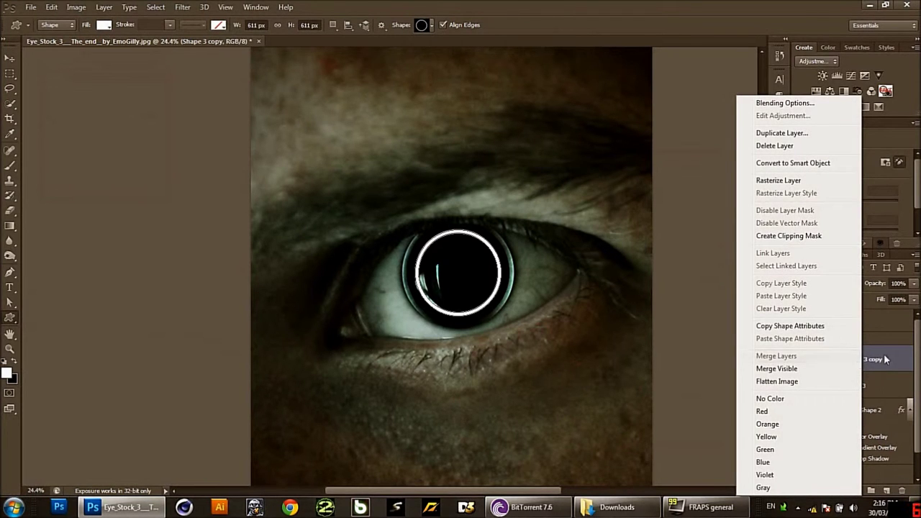
Step: Rasterize Shape 3 copy and apply a Gaussian Blur with 30.5 pixel radius
click(806, 179)
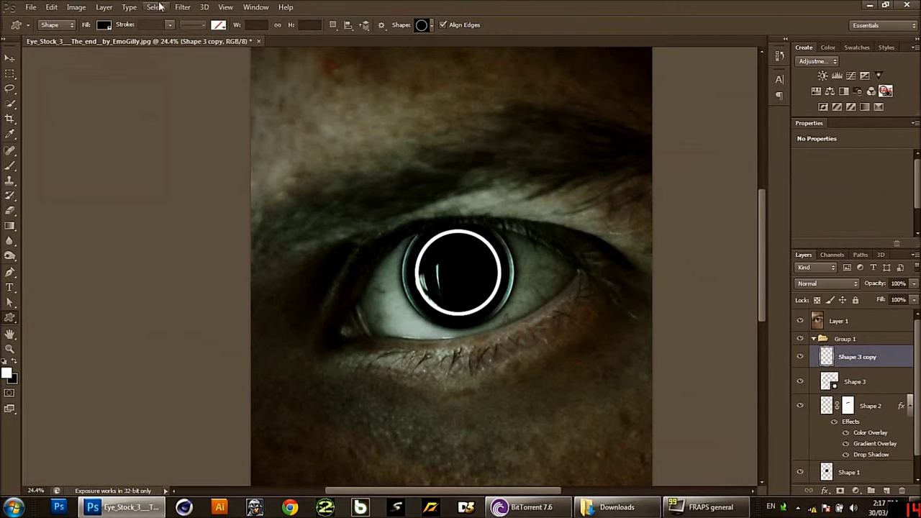
click(182, 8)
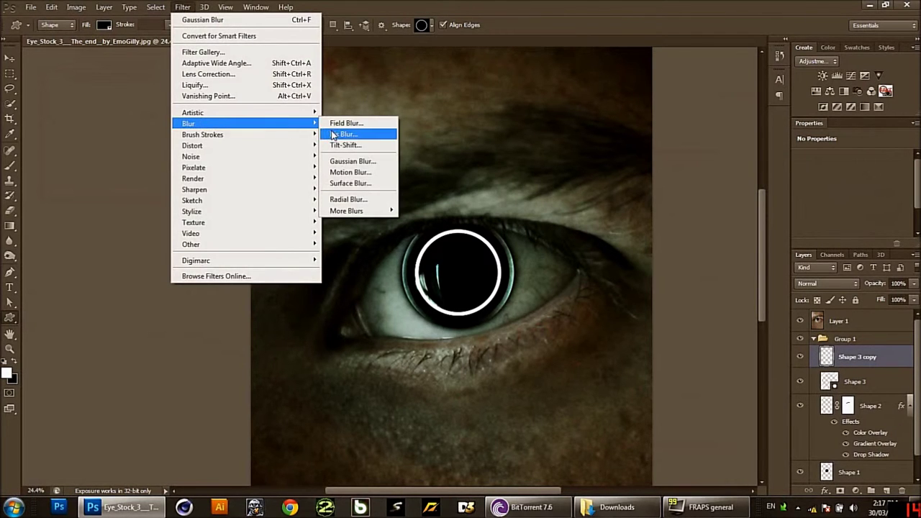
click(360, 163)
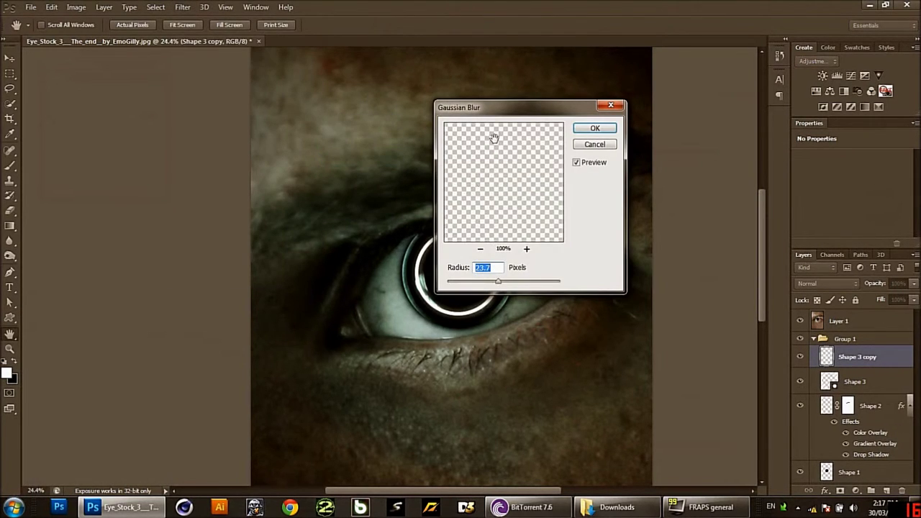
drag(494, 114, 650, 119)
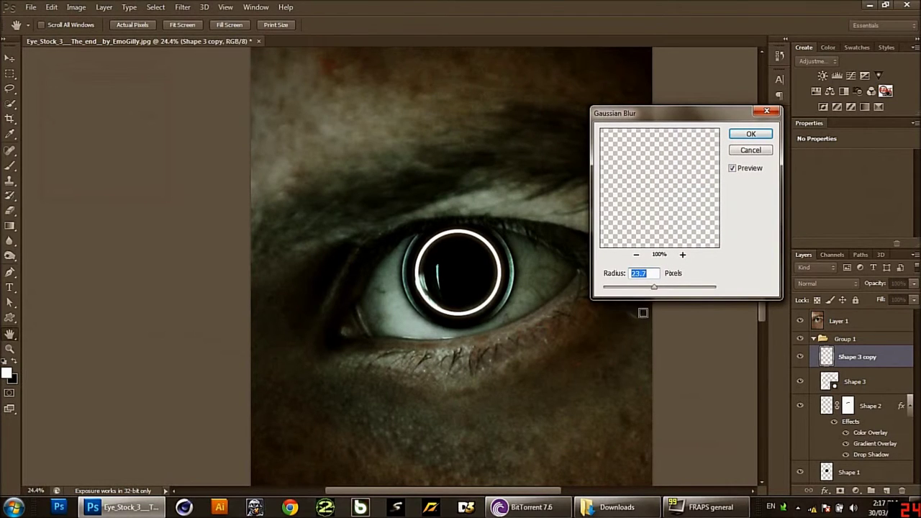
drag(656, 289, 655, 288)
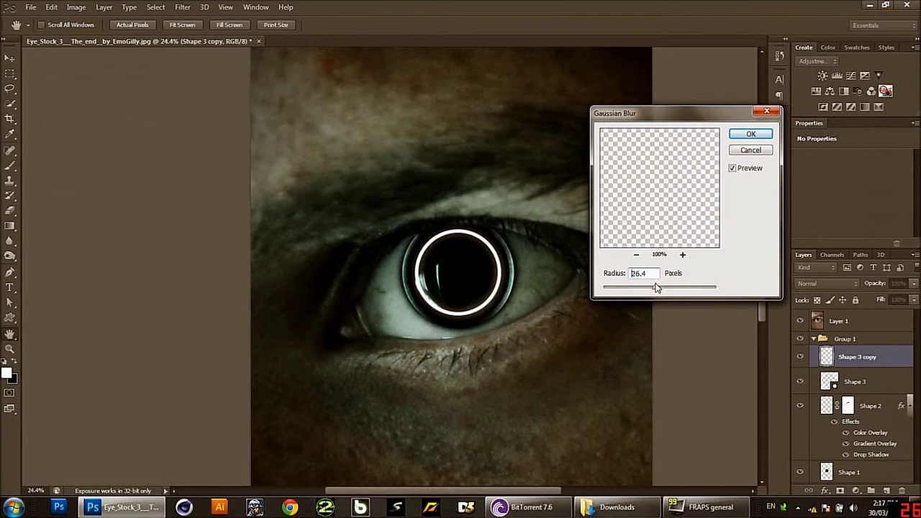
click(736, 134)
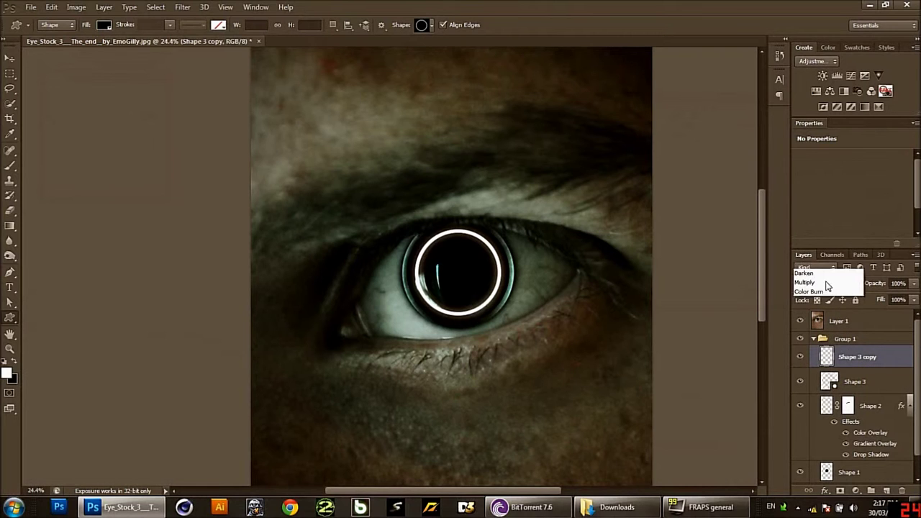
Step: Set Shape 3 copy's blend mode to Pin Light and reselect the original Shape 3 layer
click(827, 283)
click(819, 152)
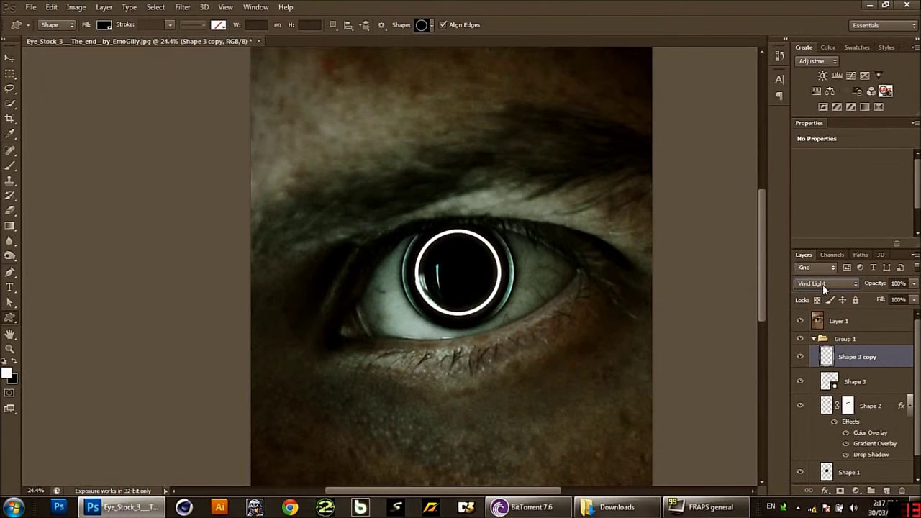
scroll(822, 285, down, 2)
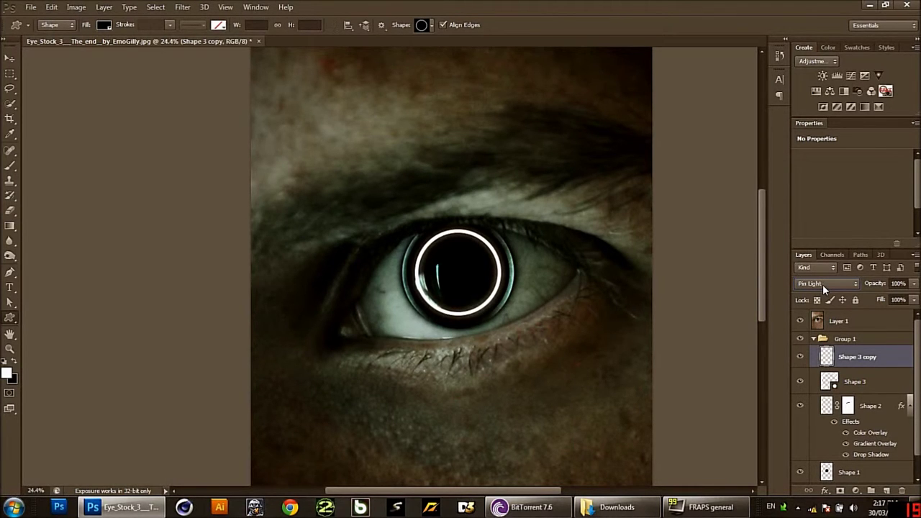
click(863, 385)
Step: Rasterize Shape 3 and give it a Gradient Overlay in Overlay blend mode
right_click(862, 383)
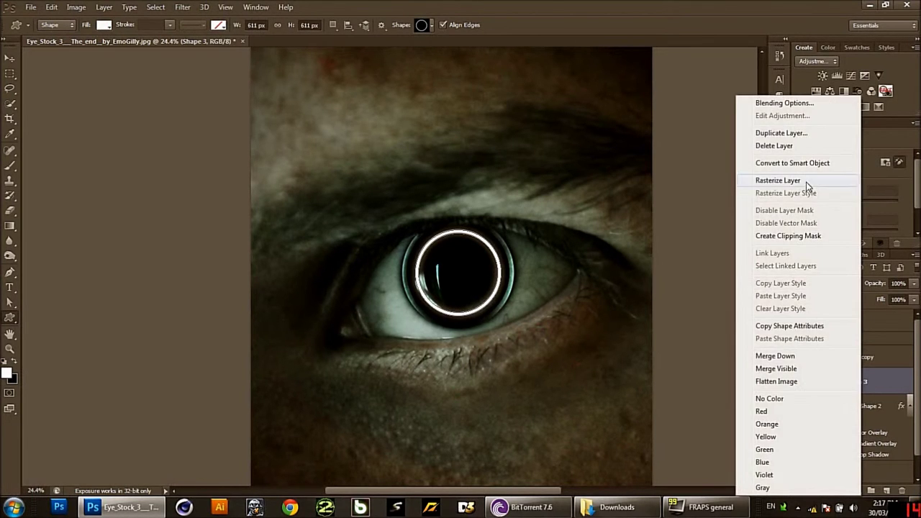
click(781, 180)
right_click(851, 374)
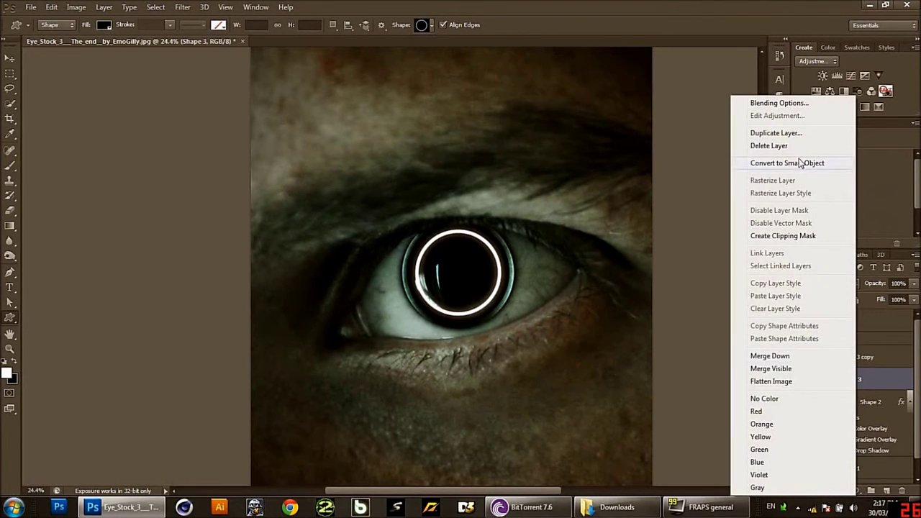
click(781, 103)
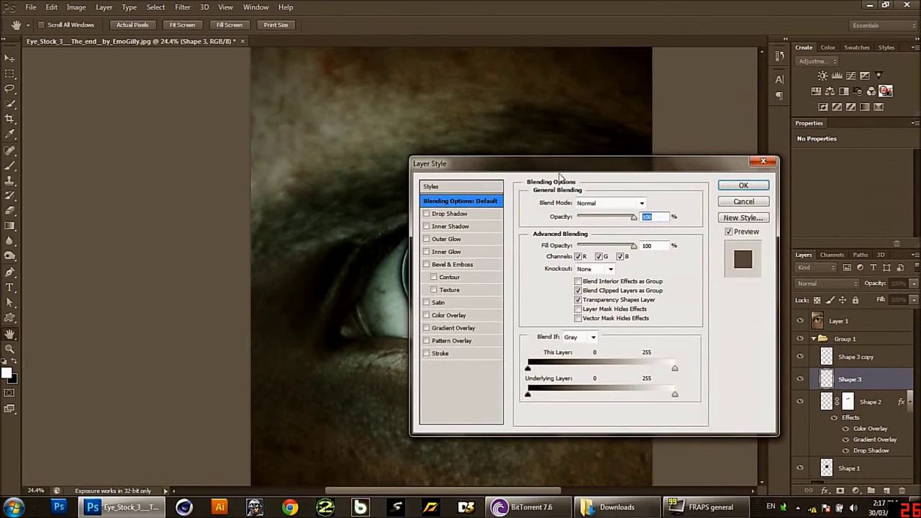
drag(548, 156, 724, 118)
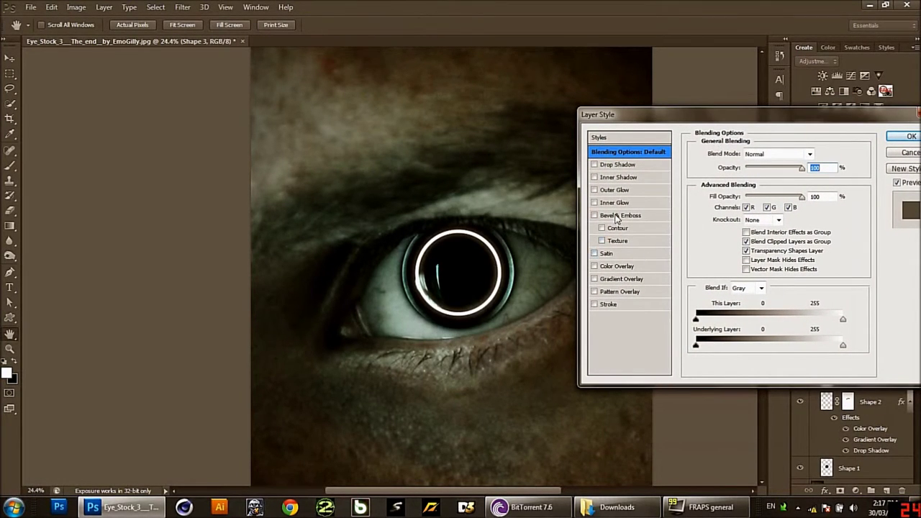
click(597, 279)
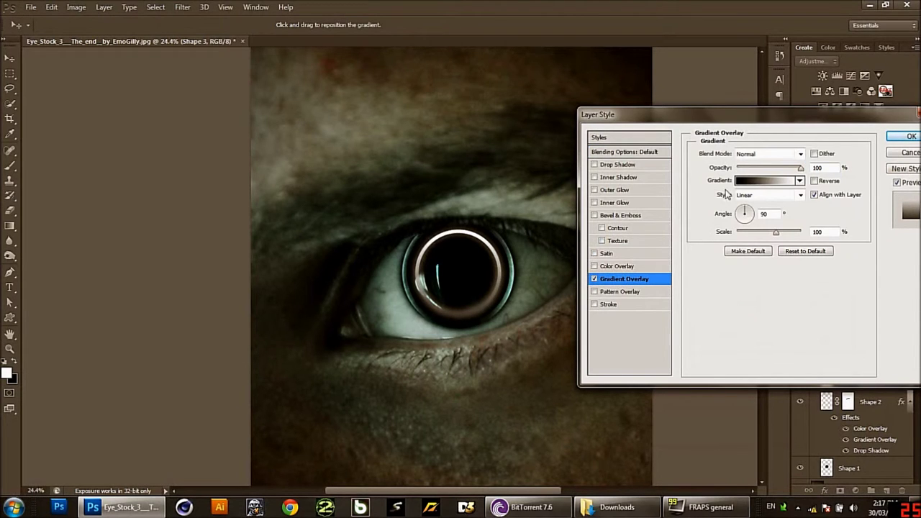
click(781, 154)
click(749, 305)
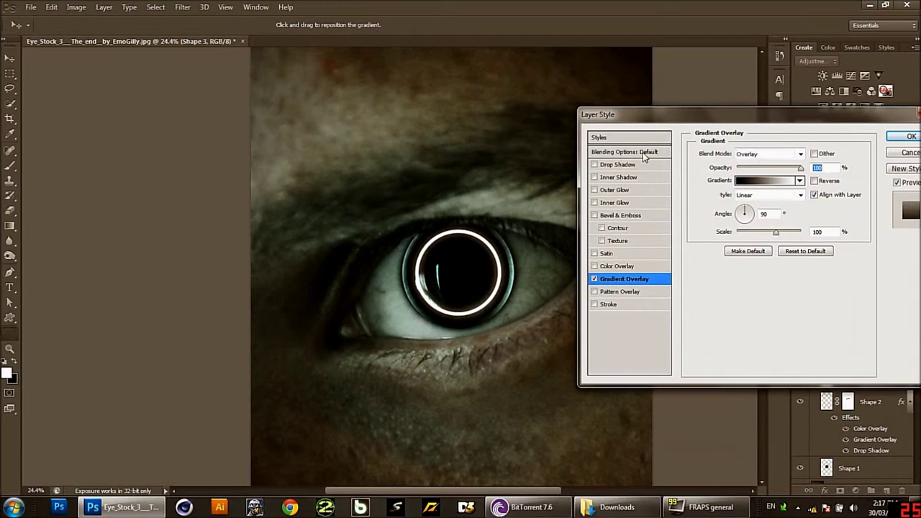
Step: Set the ring layer's blend mode to Hard Light and enable a Color Overlay, turning it red
click(642, 152)
click(756, 154)
click(766, 306)
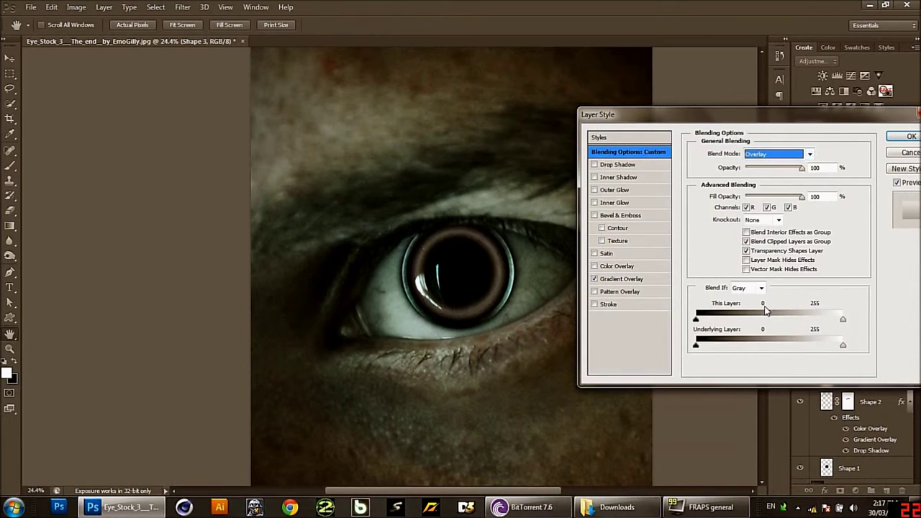
scroll(755, 157, down, 1)
scroll(756, 159, down, 1)
scroll(755, 159, up, 1)
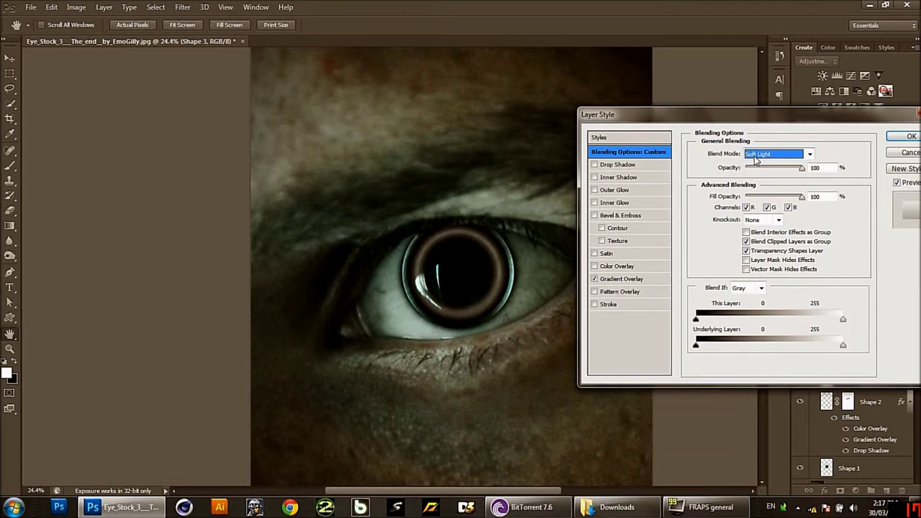
scroll(755, 160, down, 1)
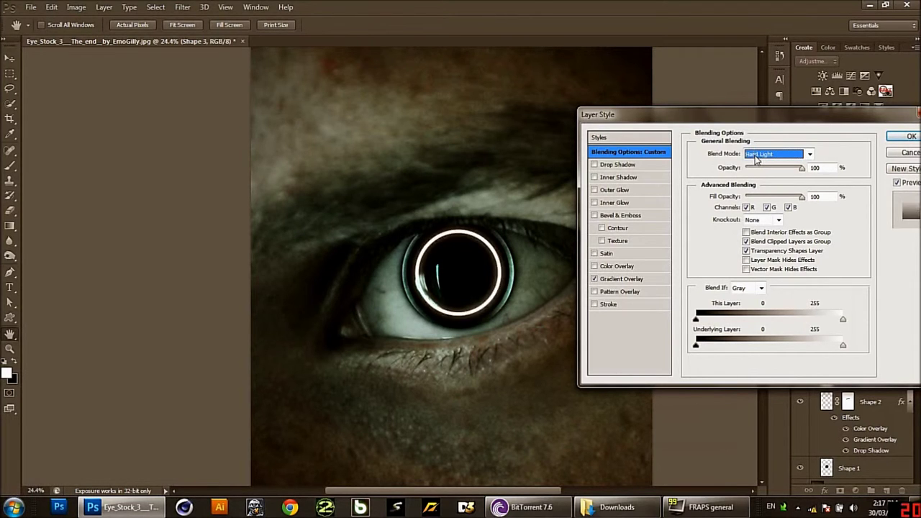
scroll(755, 160, up, 1)
scroll(755, 160, down, 1)
scroll(761, 162, up, 1)
scroll(764, 170, down, 1)
click(814, 167)
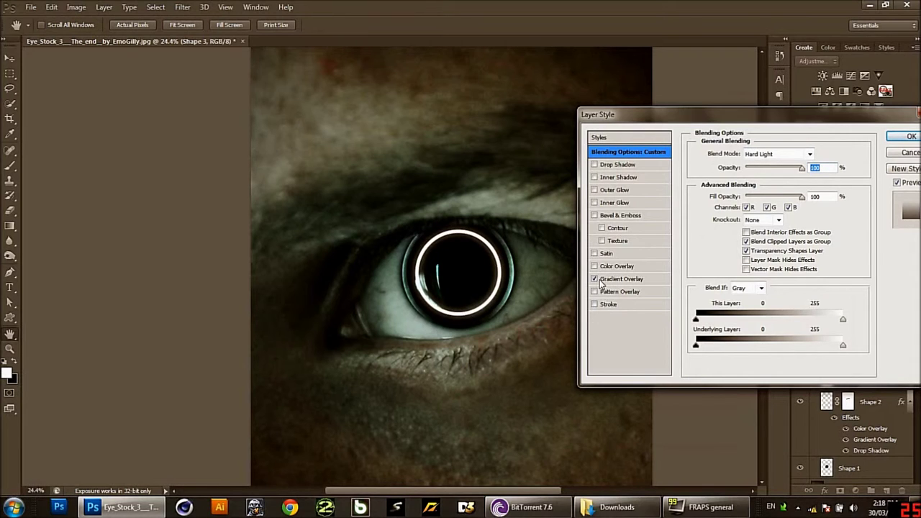
click(594, 266)
Step: Set the ring's Color Overlay colour to bright green
click(594, 266)
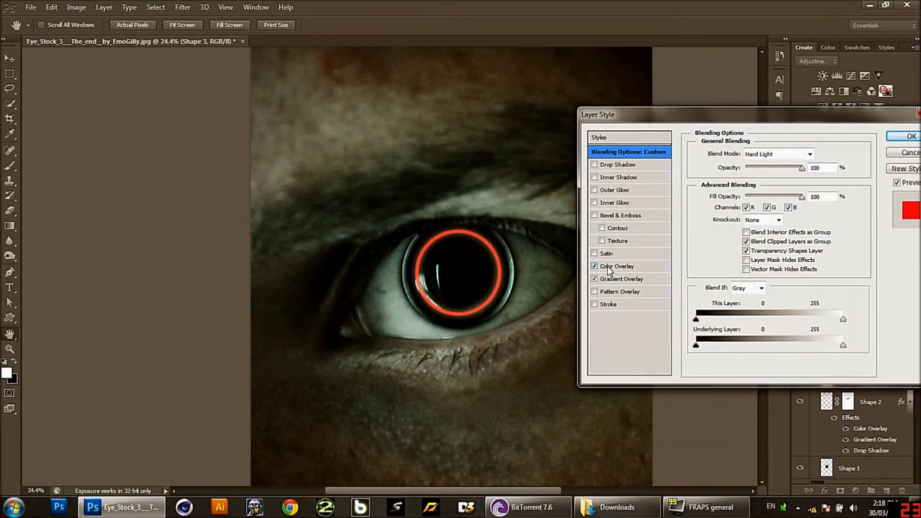
click(820, 154)
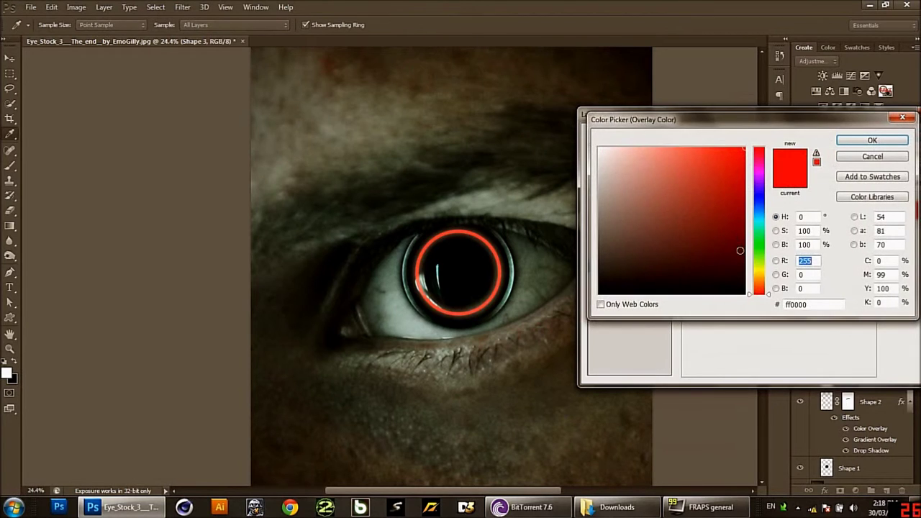
click(765, 241)
mouse_move(715, 229)
mouse_down()
mouse_move(700, 231)
mouse_move(780, 135)
mouse_up()
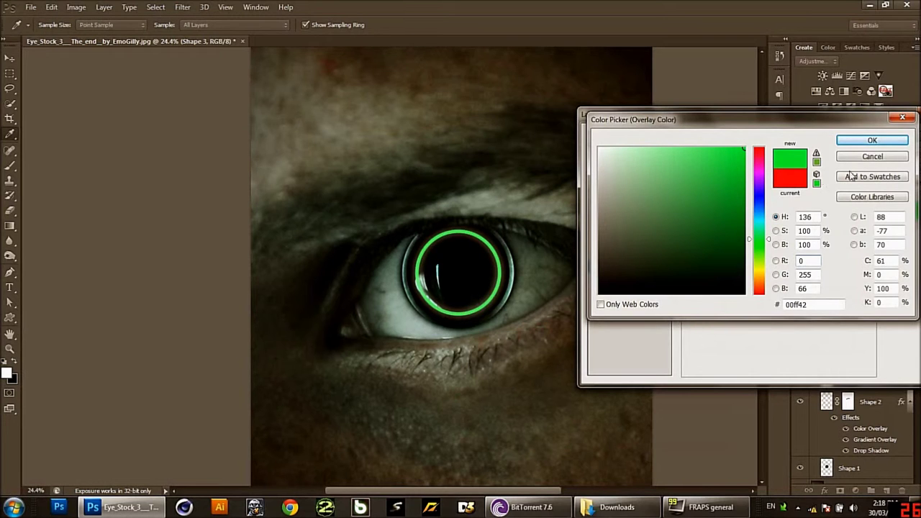
click(838, 143)
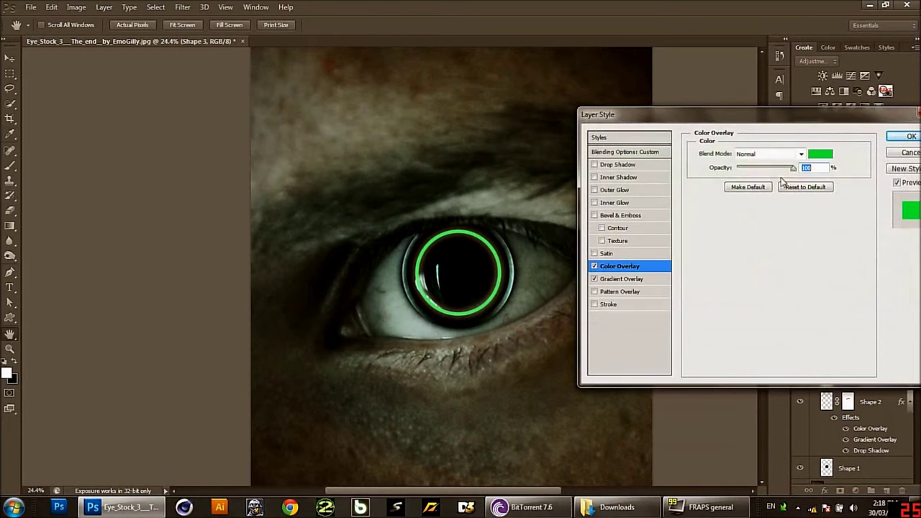
Step: Change the green Color Overlay's blend mode to Pin Light
click(643, 151)
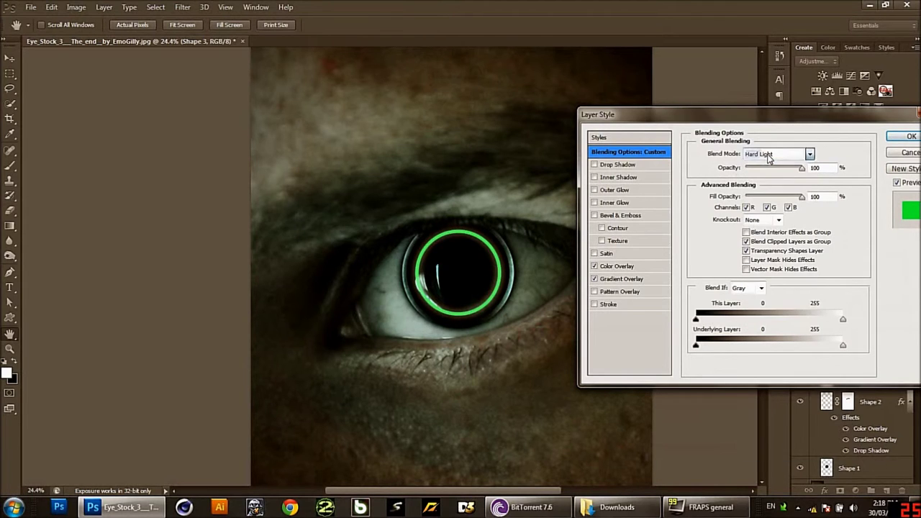
scroll(768, 158, down, 1)
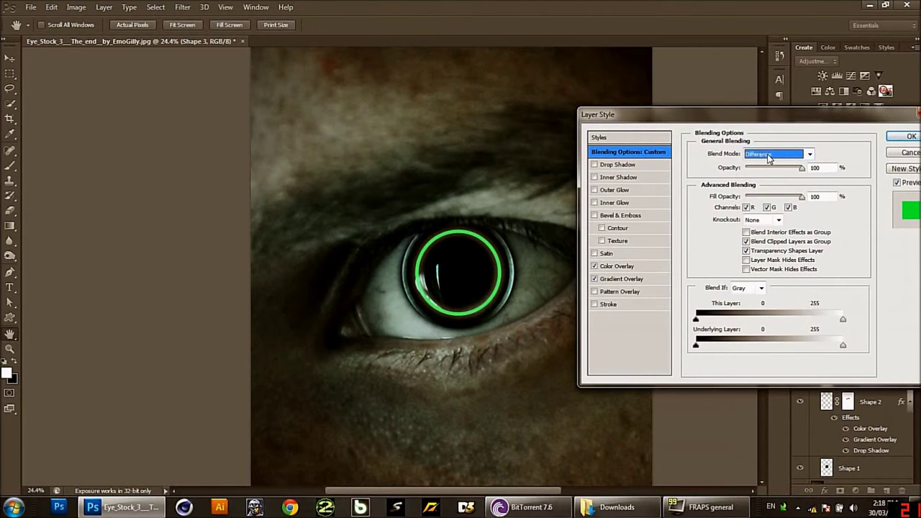
click(620, 266)
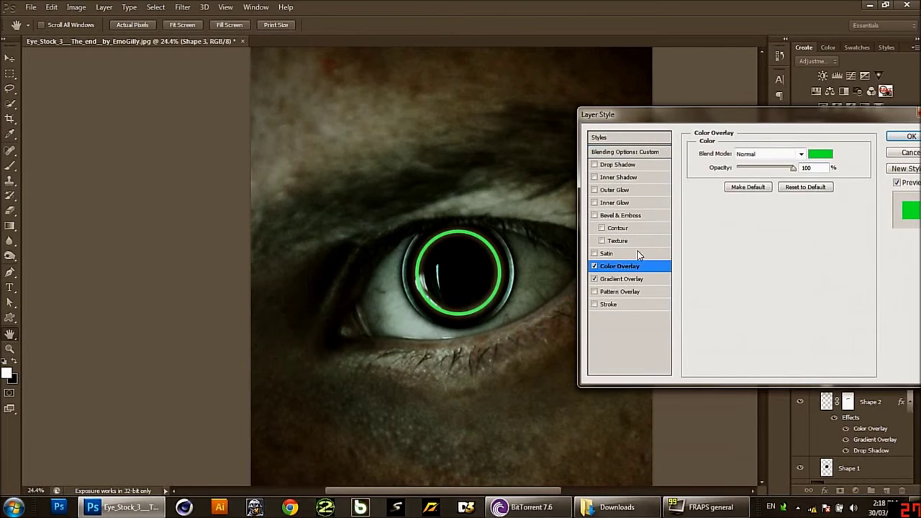
click(763, 153)
click(747, 305)
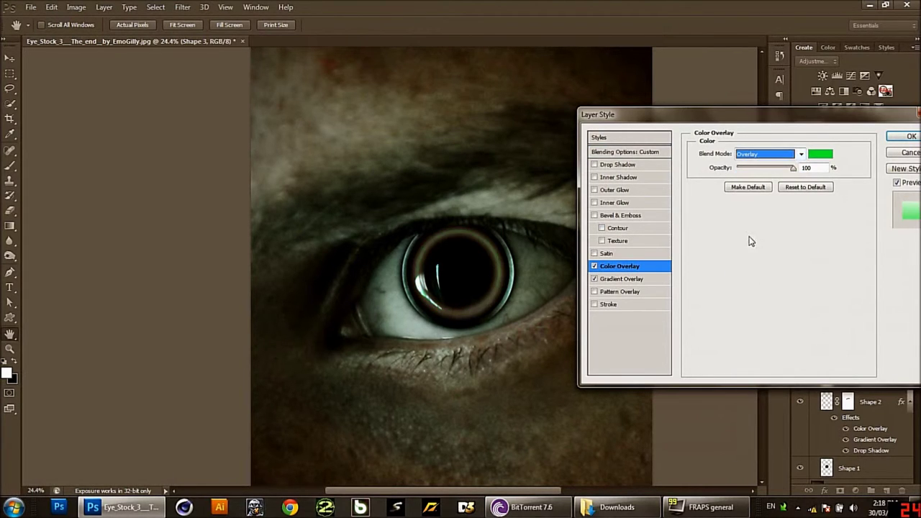
Step: Enable an Outer Glow around the ring and widen its size
scroll(748, 162, down, 1)
scroll(748, 161, down, 1)
scroll(748, 161, down, 1)
scroll(748, 162, down, 1)
scroll(748, 161, down, 1)
scroll(748, 162, down, 1)
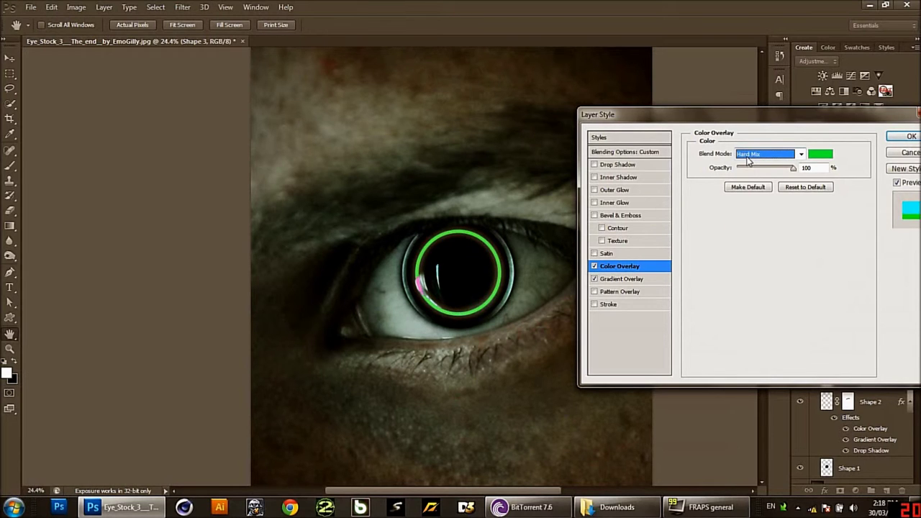
scroll(748, 162, up, 1)
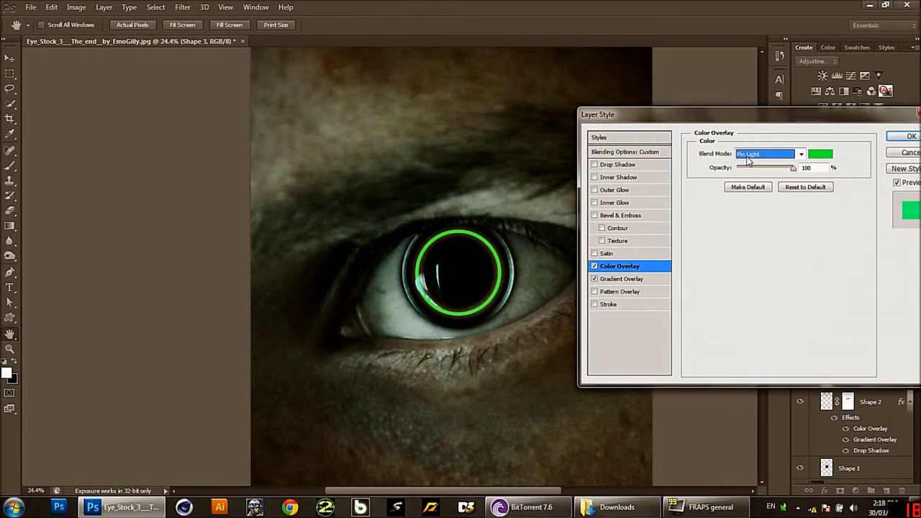
drag(743, 109, 704, 112)
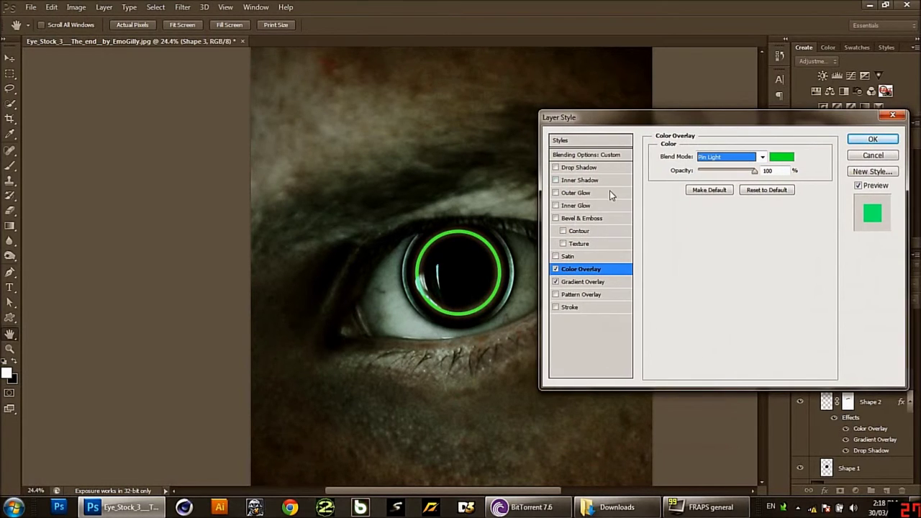
click(555, 193)
drag(702, 256, 713, 259)
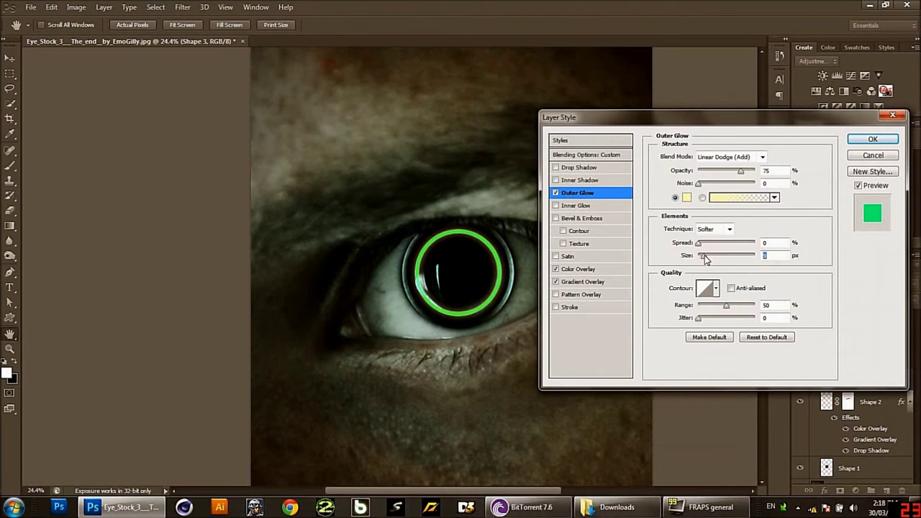
Step: Try light-type blend modes for the outer glow, stepping through to Pin Light
click(713, 157)
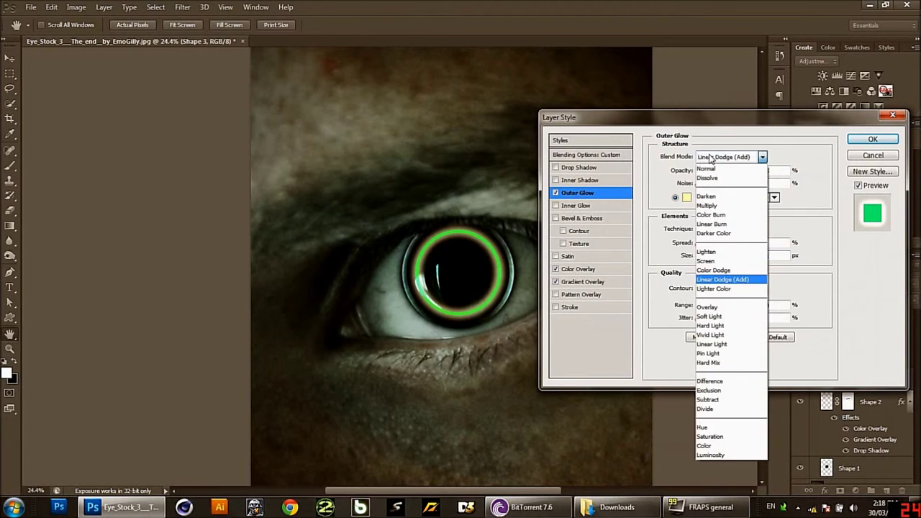
click(716, 325)
key(Down)
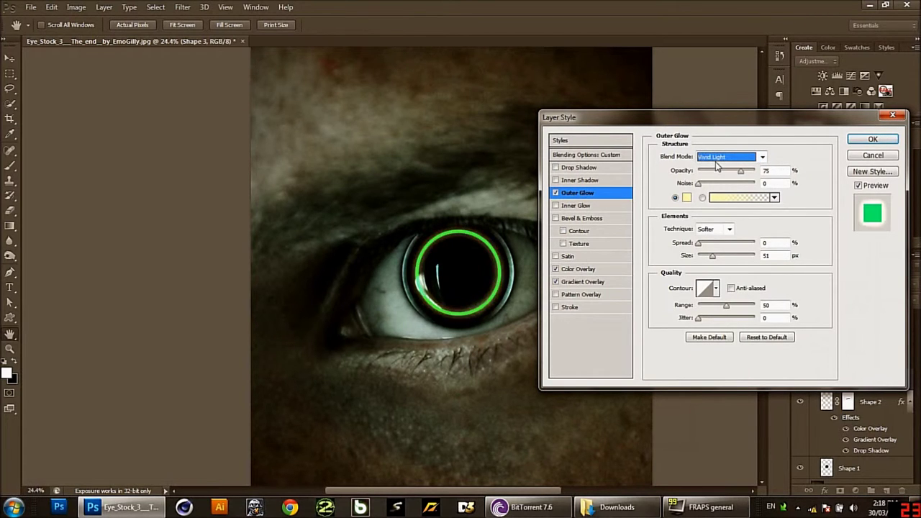
key(Down)
key(Down)
Step: Make the ring's Color Overlay colour white
click(577, 270)
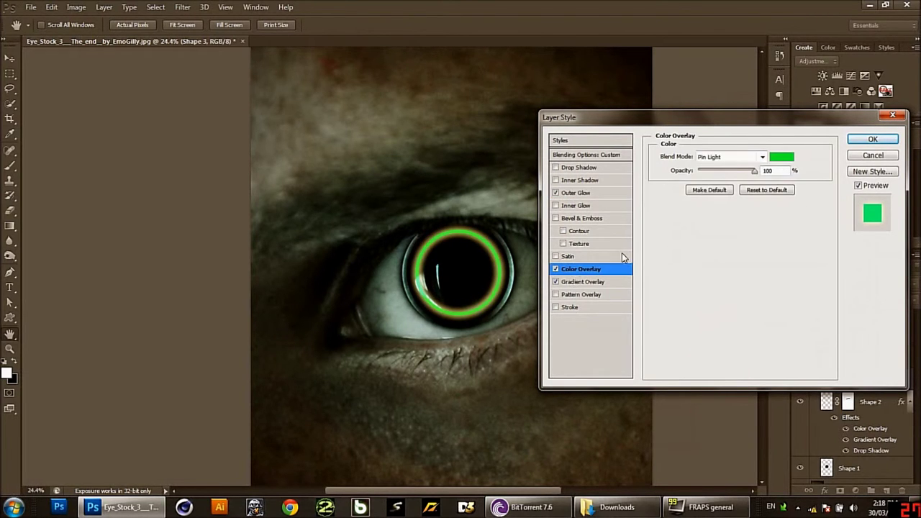
click(772, 159)
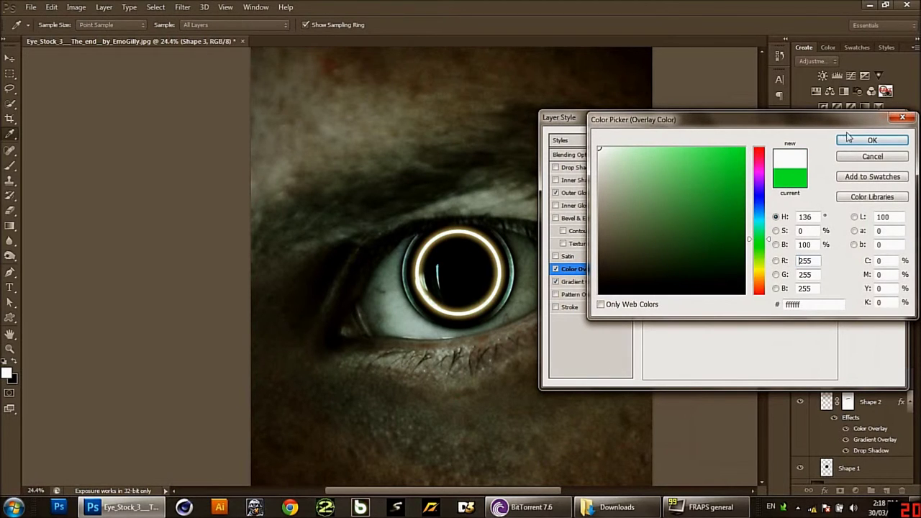
click(871, 139)
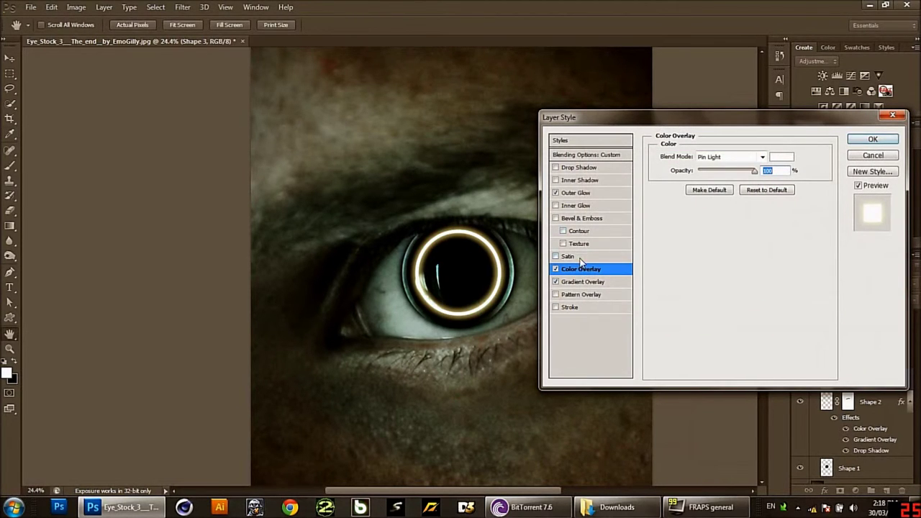
Step: Set the outer glow colour to a pale cyan after sampling teal tones from the eye
click(572, 194)
click(686, 198)
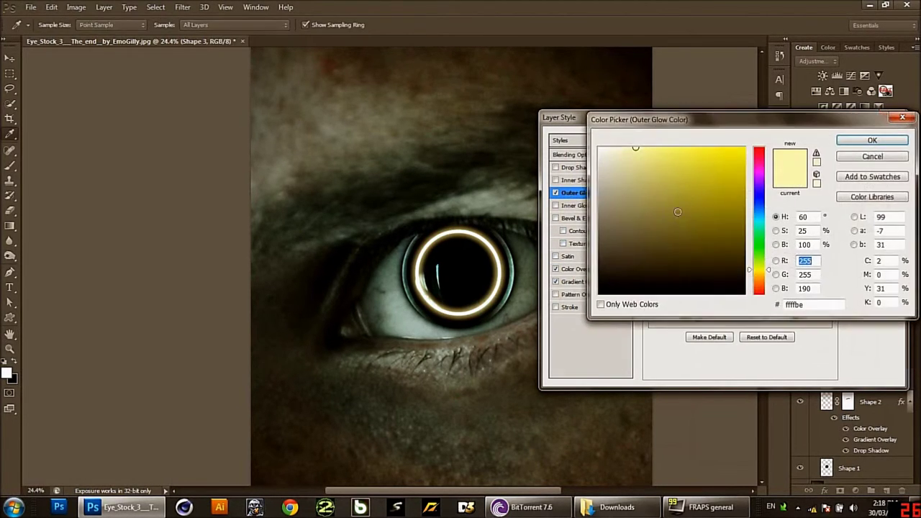
click(761, 214)
click(475, 239)
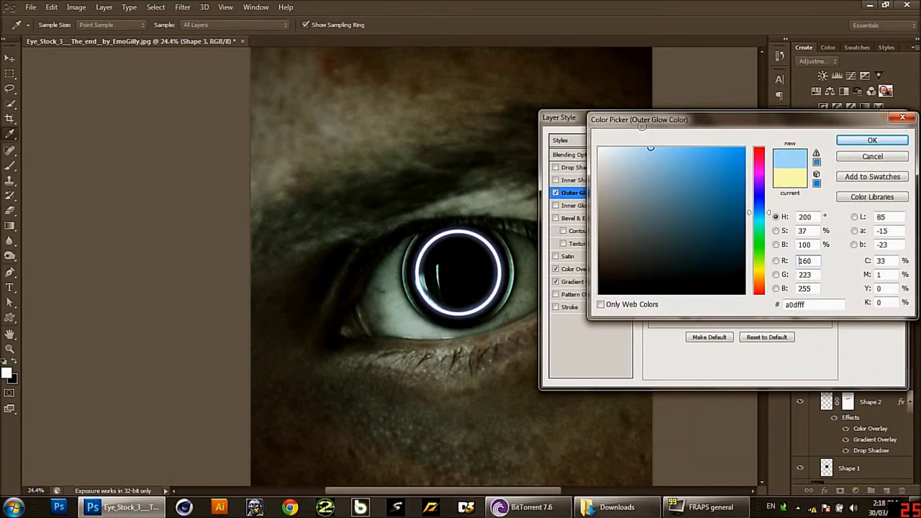
click(409, 252)
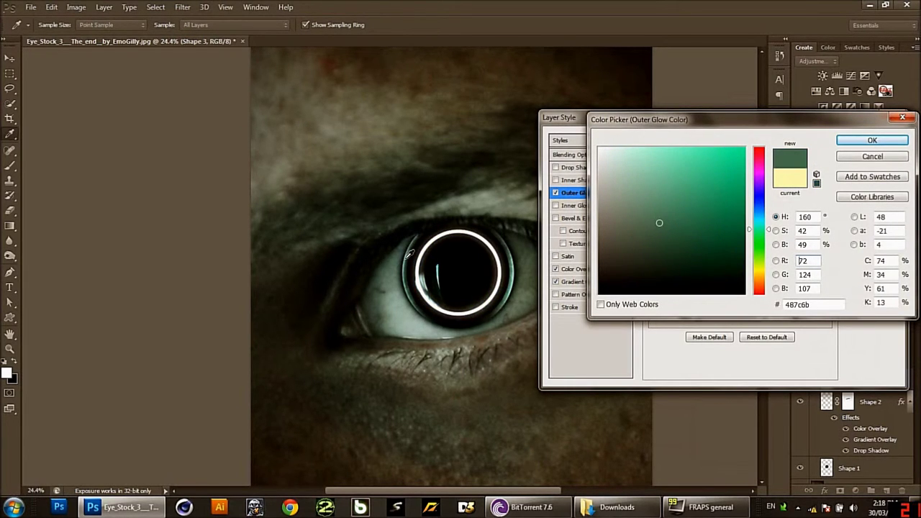
click(411, 250)
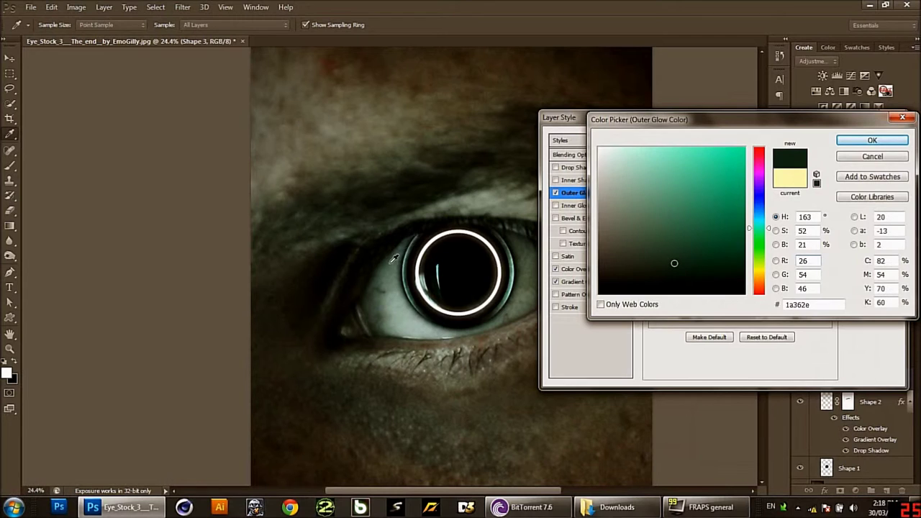
click(408, 272)
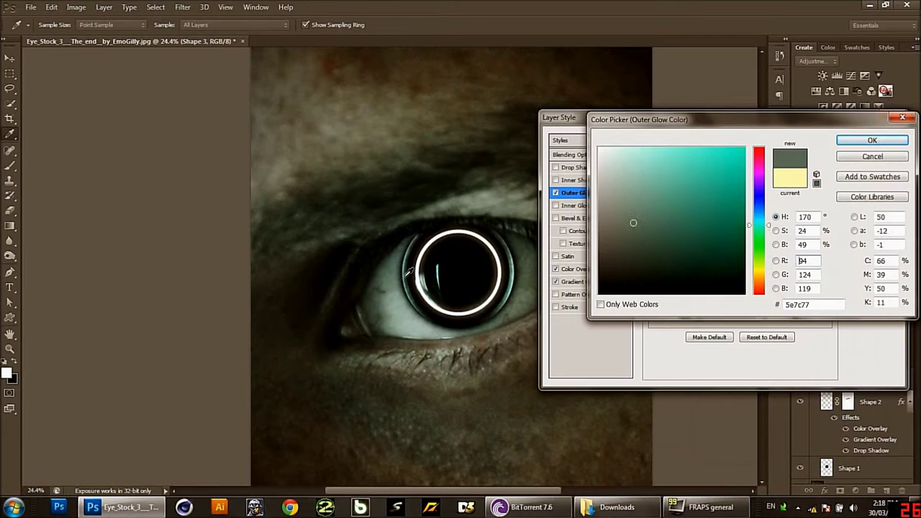
click(745, 149)
drag(706, 158, 701, 147)
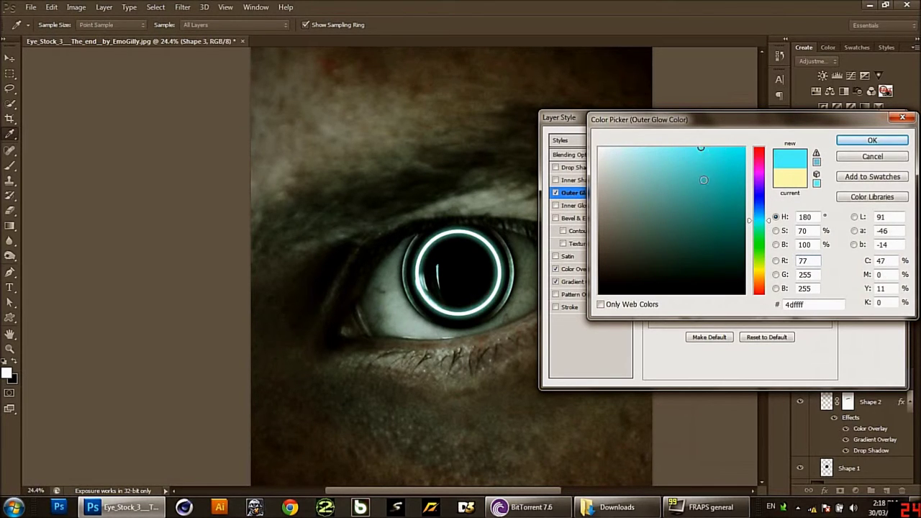
click(872, 142)
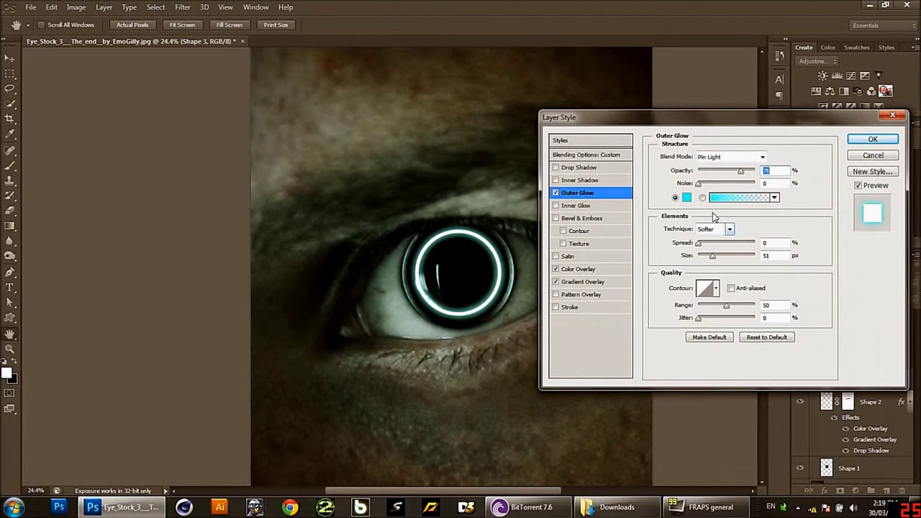
Step: Set the glow to Hard Light at 75%, 68 px size, 53% range, and apply
click(716, 157)
click(719, 204)
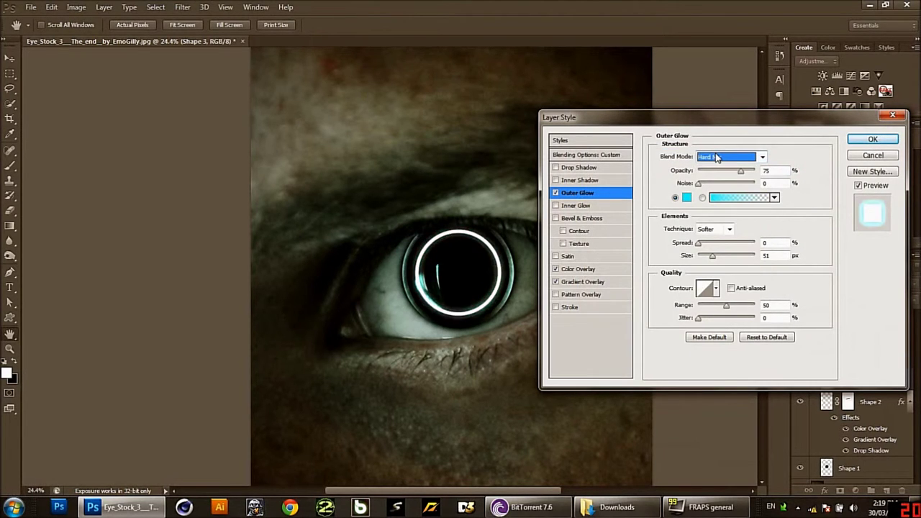
key(Up)
key(Up)
key(Up)
key(Up)
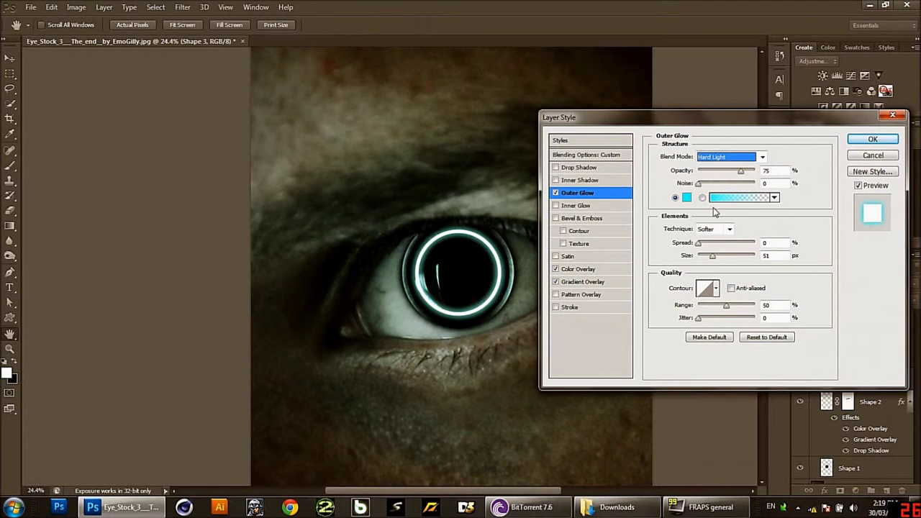
drag(712, 257, 737, 258)
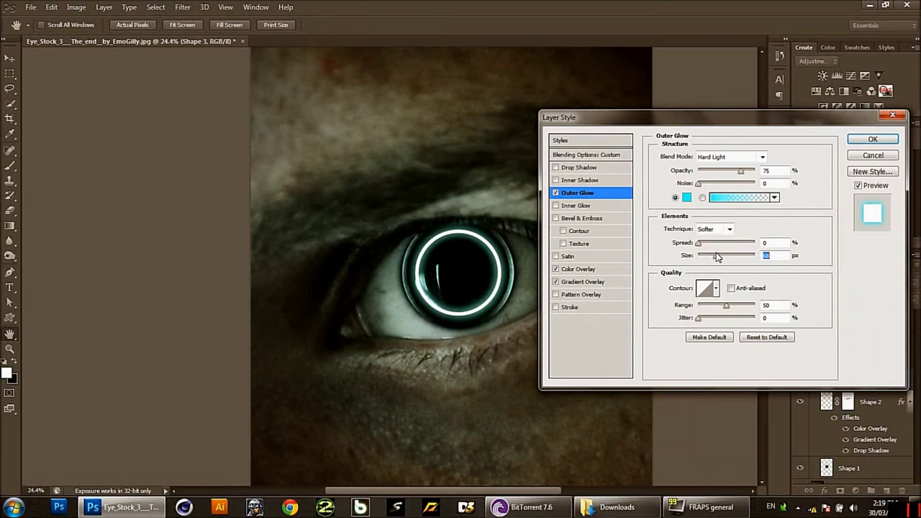
click(700, 246)
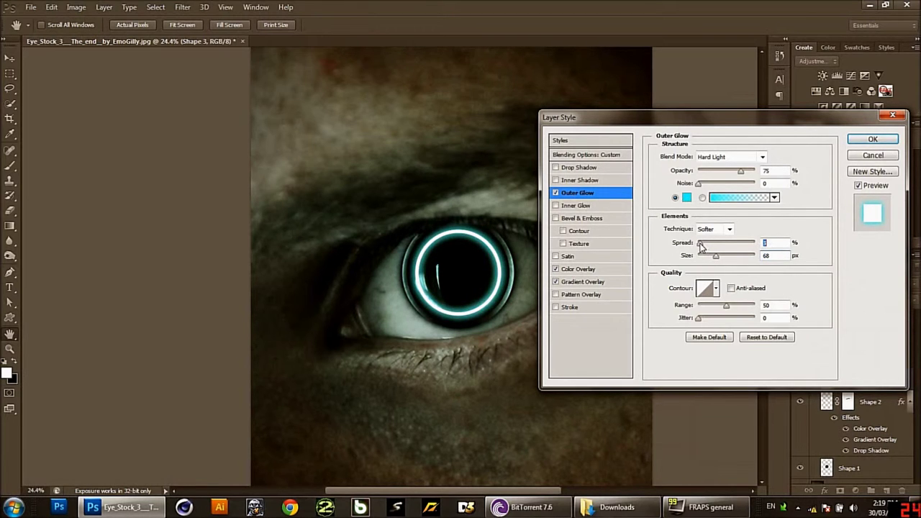
click(726, 308)
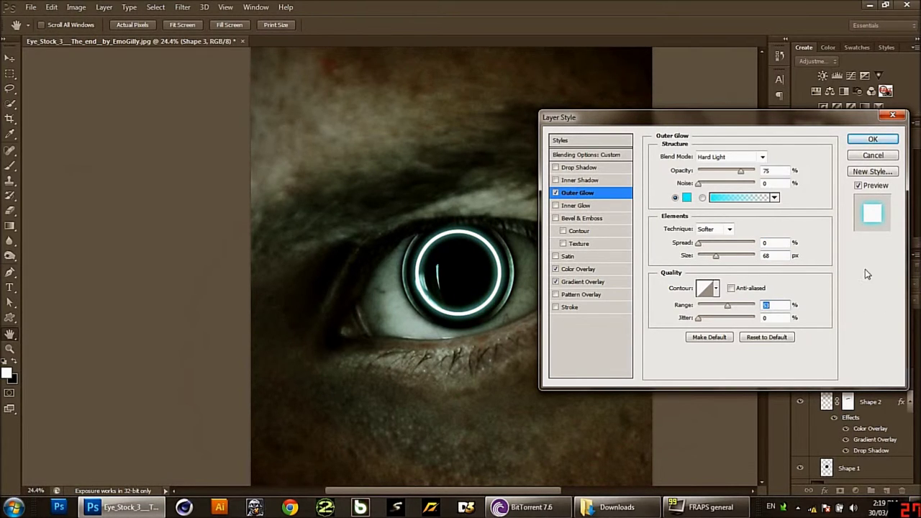
click(868, 140)
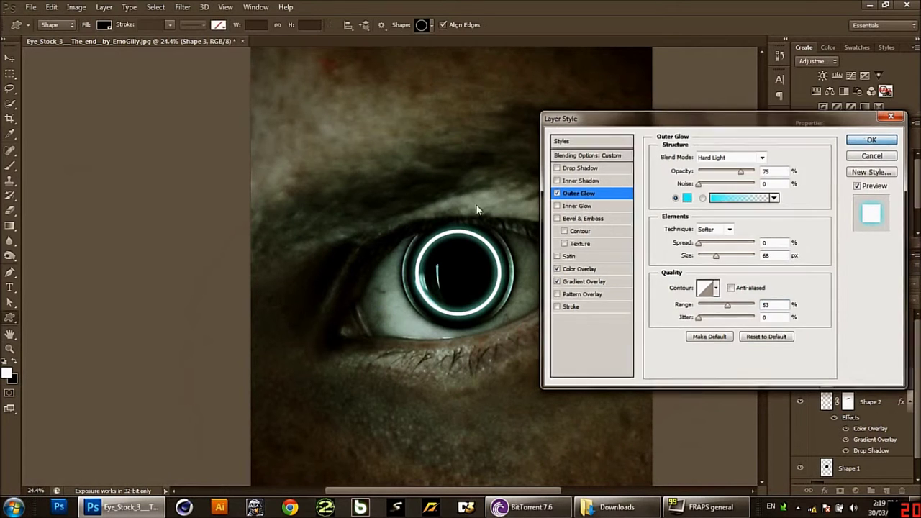
Step: Add a layer mask to Shape 3, test a brush stroke on it and undo it
click(840, 490)
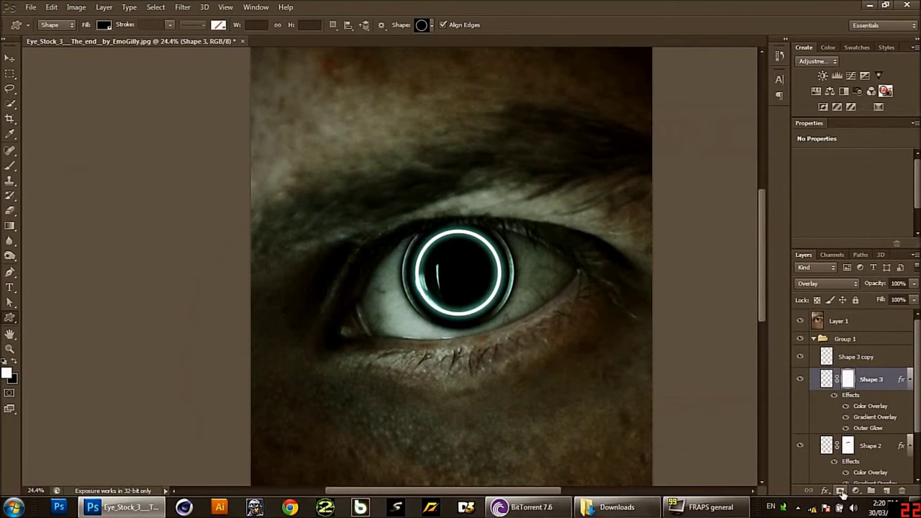
scroll(407, 205, up, 2)
scroll(407, 206, up, 3)
scroll(555, 268, up, 1)
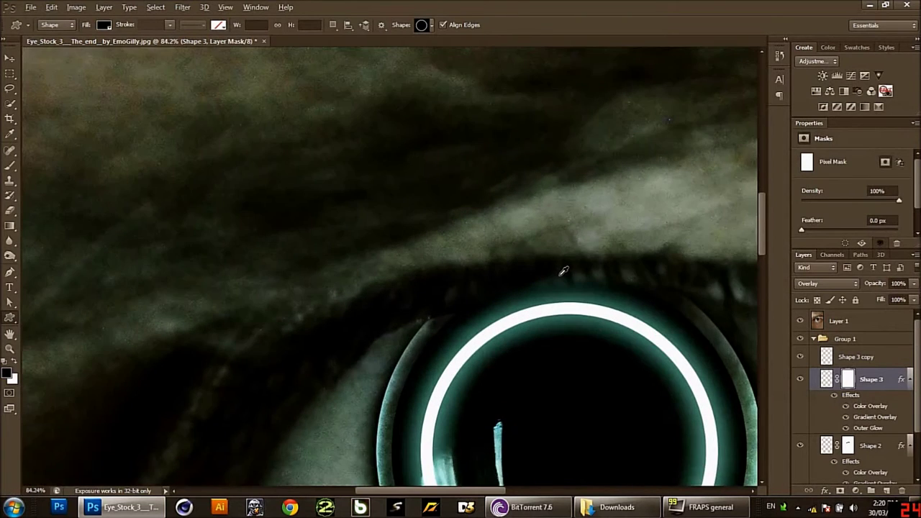
scroll(510, 273, up, 2)
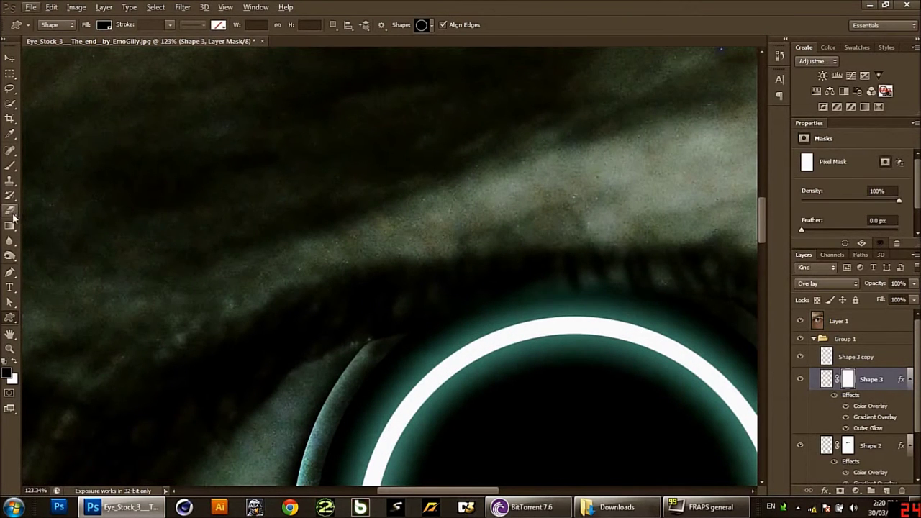
click(10, 164)
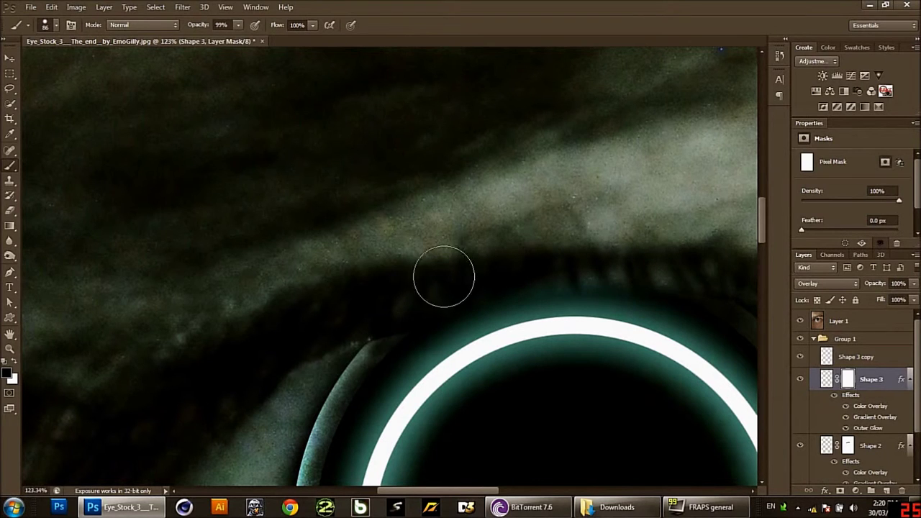
drag(469, 300, 500, 314)
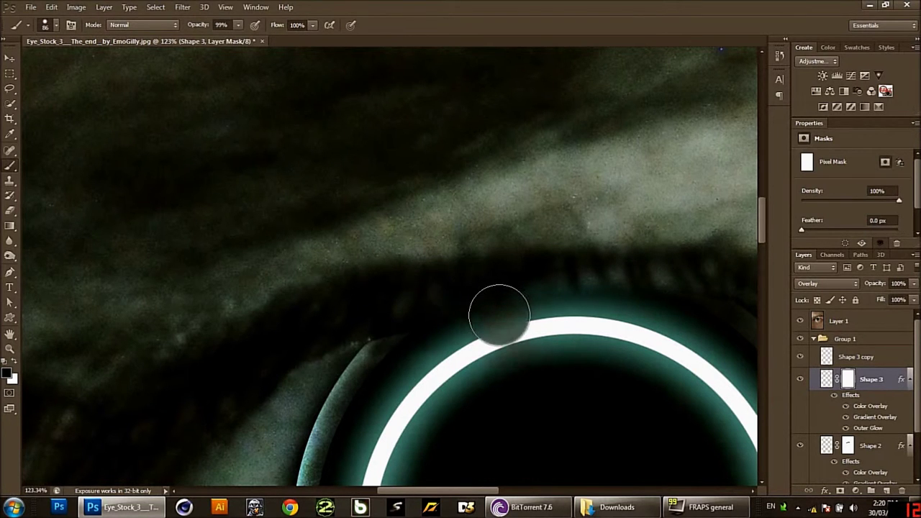
key(ctrl+z)
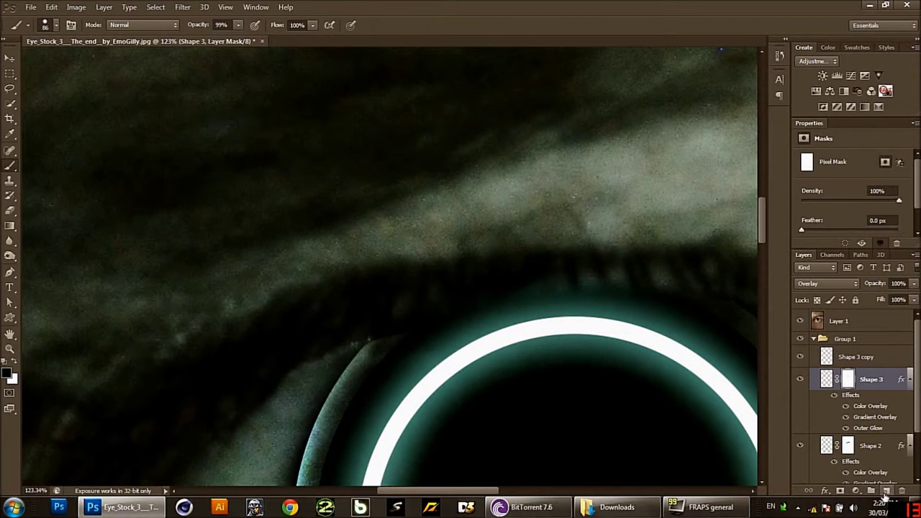
Step: Select Shape 3 copy and hide then show it to compare the ring
scroll(554, 313, down, 3)
scroll(548, 307, down, 2)
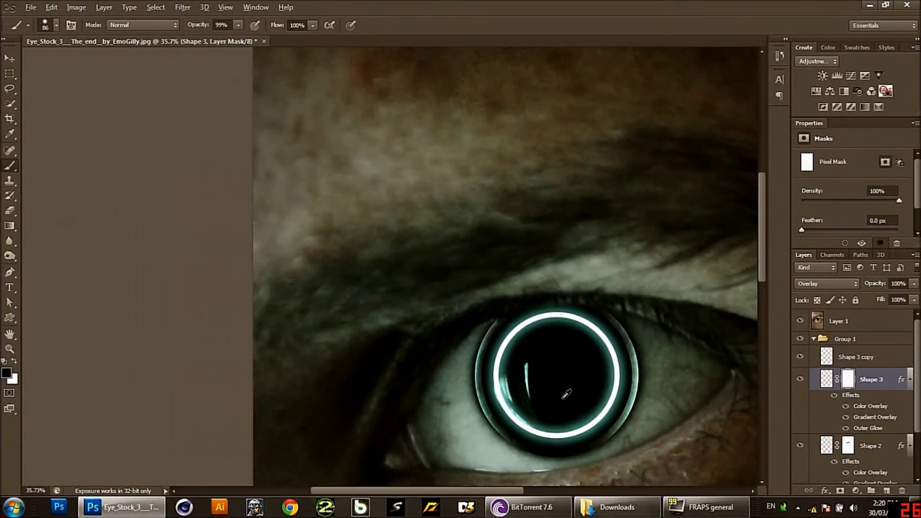
scroll(567, 394, up, 1)
scroll(598, 420, up, 1)
scroll(599, 420, up, 1)
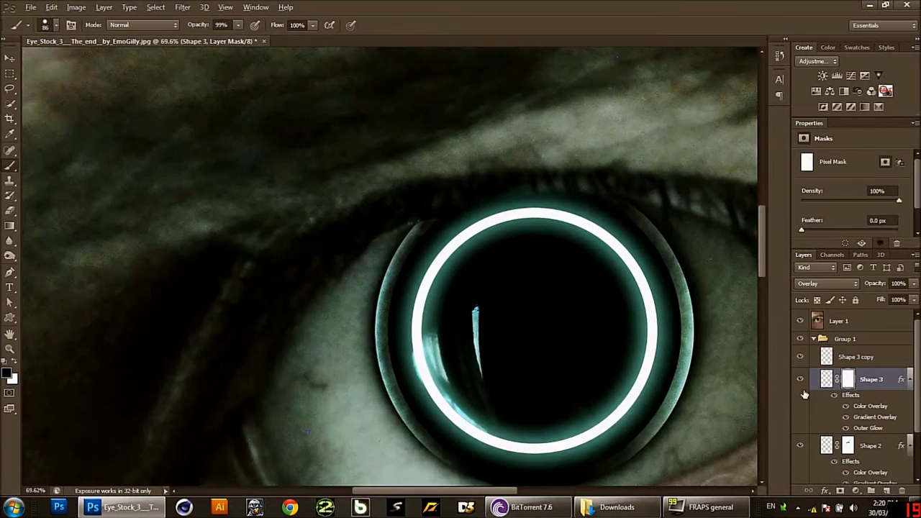
click(824, 357)
click(801, 357)
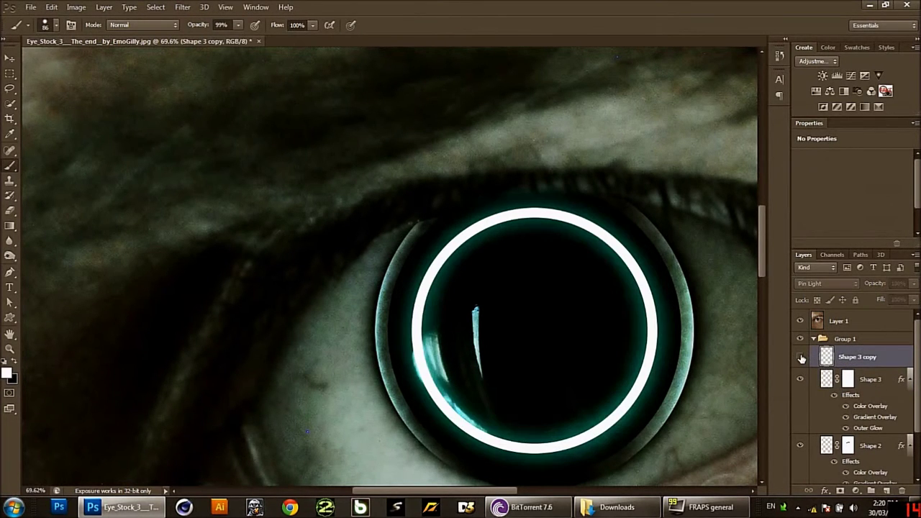
click(800, 357)
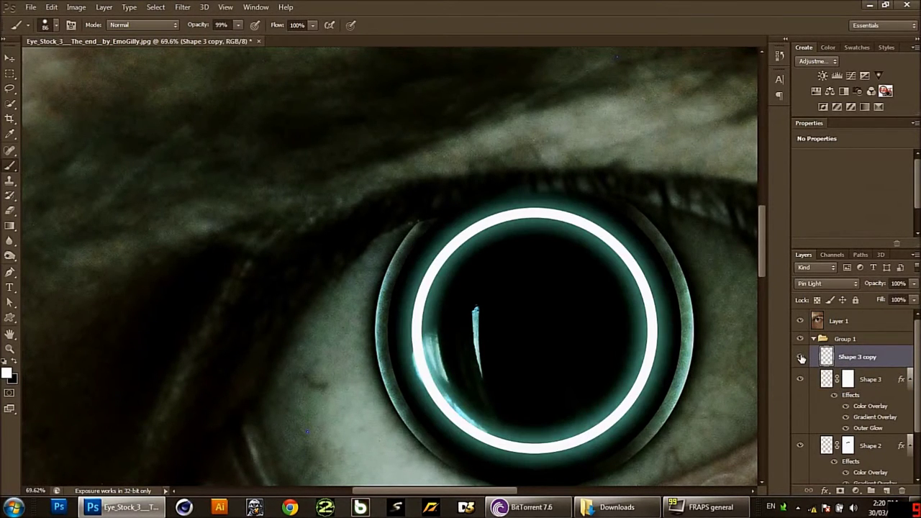
Step: Toggle Shape 3 copy's visibility once more while reviewing the layers panel
scroll(551, 318, down, 5)
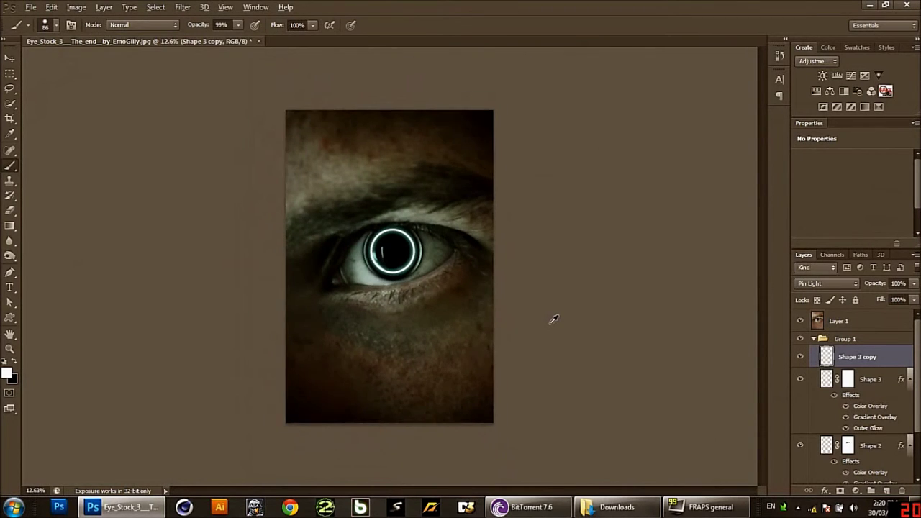
scroll(554, 319, up, 1)
click(798, 358)
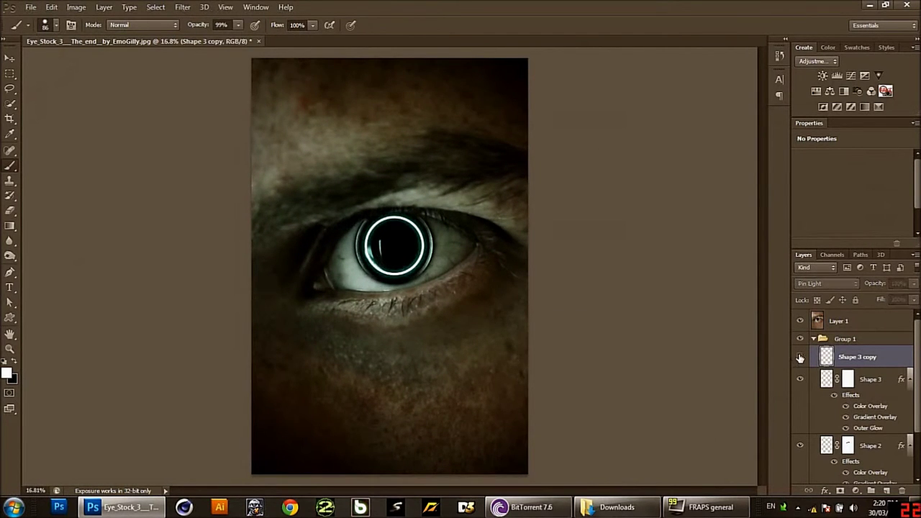
scroll(326, 279, down, 3)
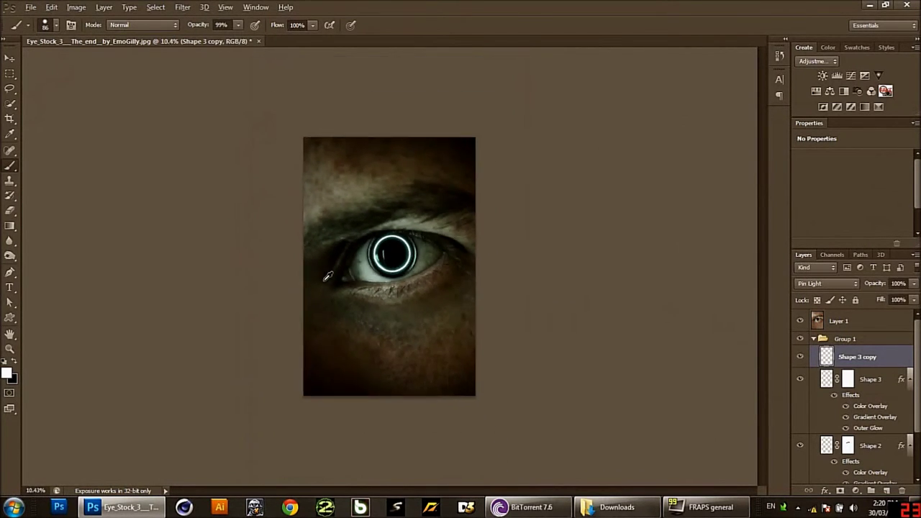
scroll(325, 278, up, 3)
scroll(327, 276, down, 1)
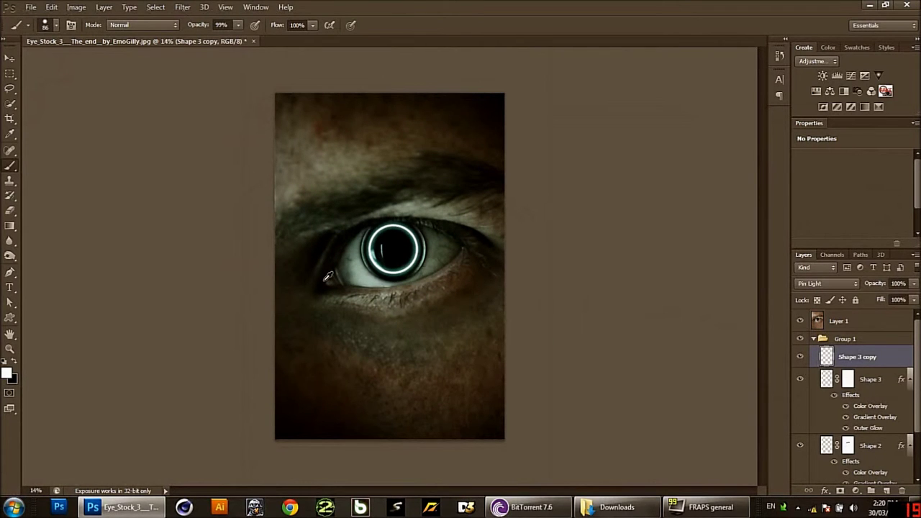
scroll(379, 250, up, 2)
scroll(385, 204, up, 3)
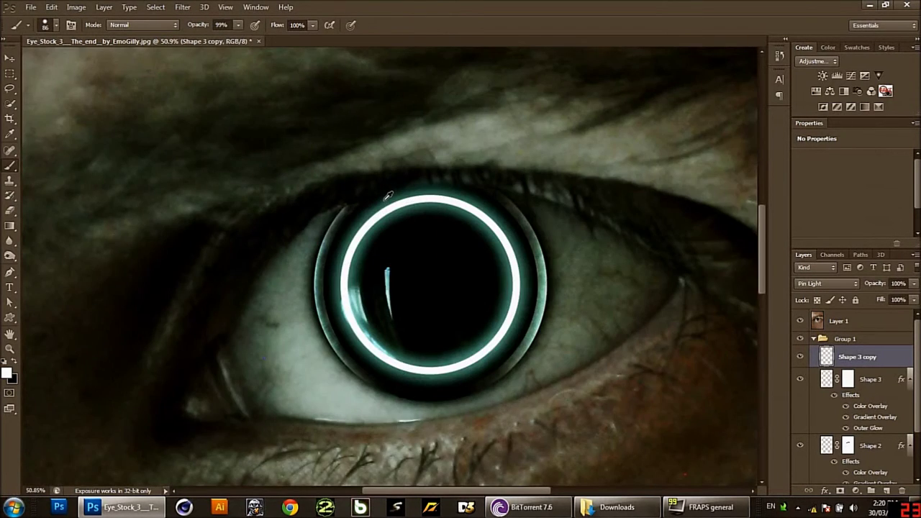
scroll(384, 204, up, 1)
scroll(385, 204, up, 1)
scroll(461, 307, up, 1)
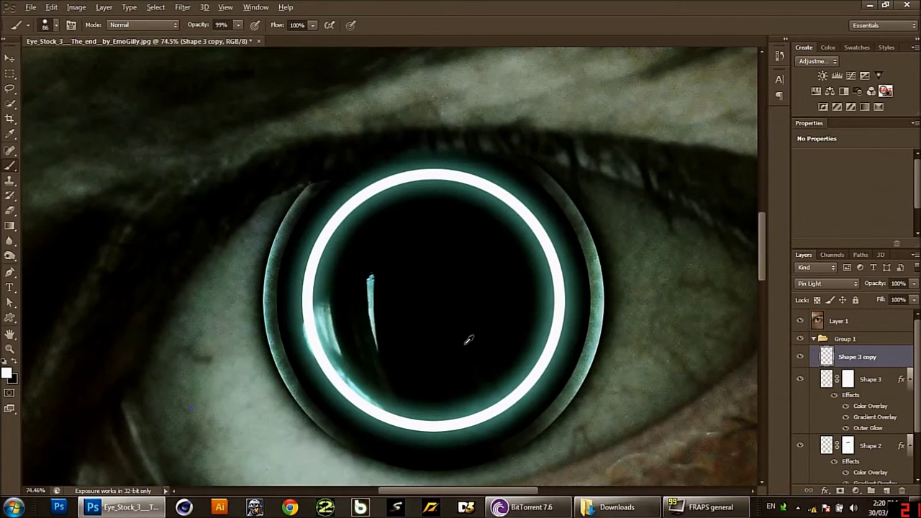
scroll(459, 342, down, 1)
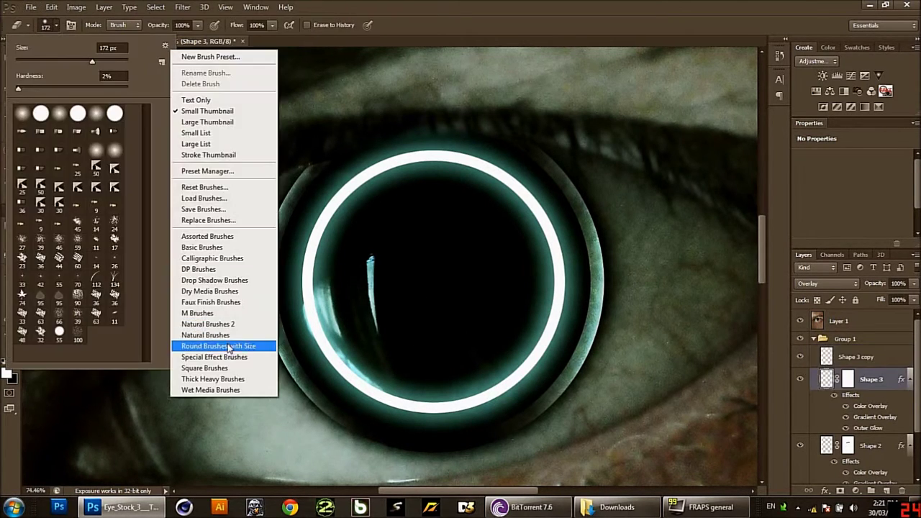
Step: Replace the brushes with the Square Brushes set and pick the 20 px square tip, enlarging it
click(227, 368)
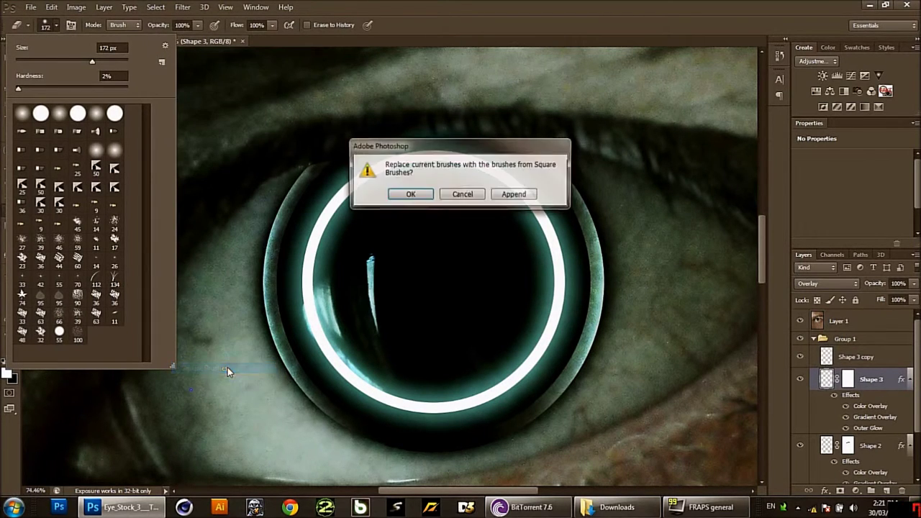
click(414, 193)
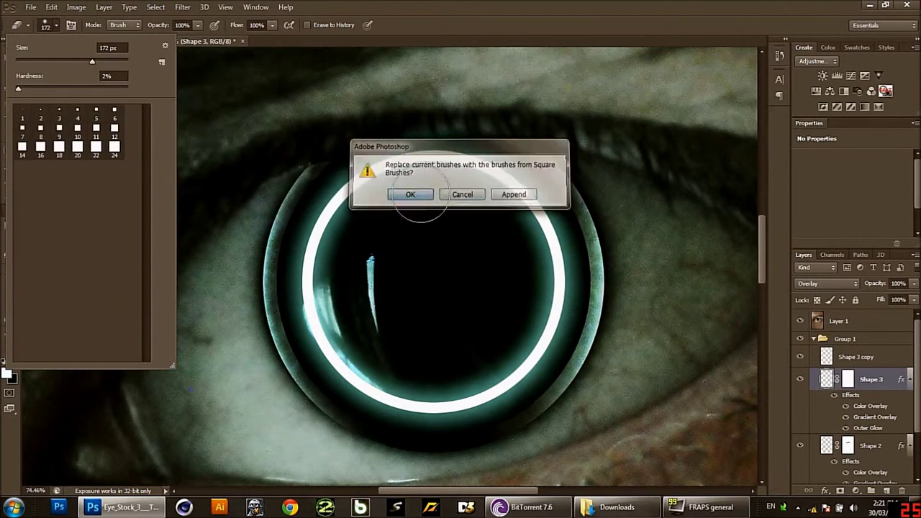
click(79, 148)
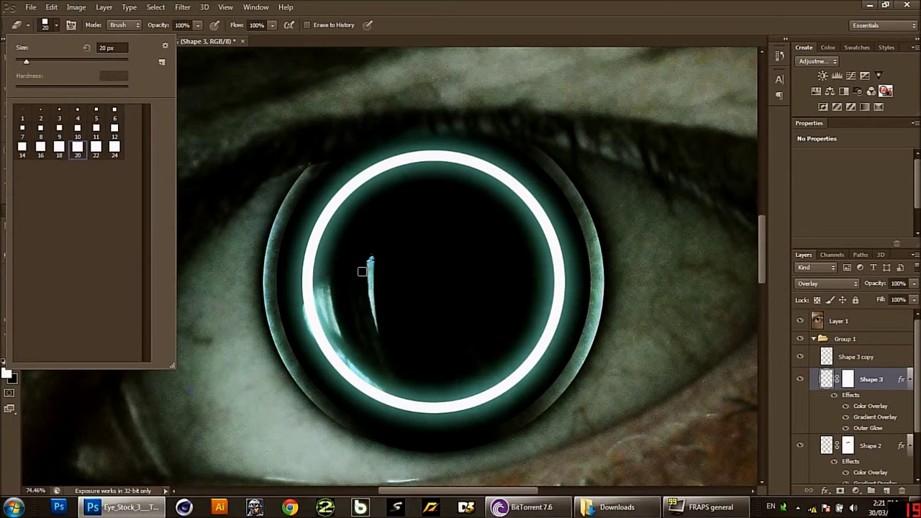
mouse_move(364, 269)
mouse_down()
mouse_move(414, 275)
mouse_move(370, 274)
mouse_up()
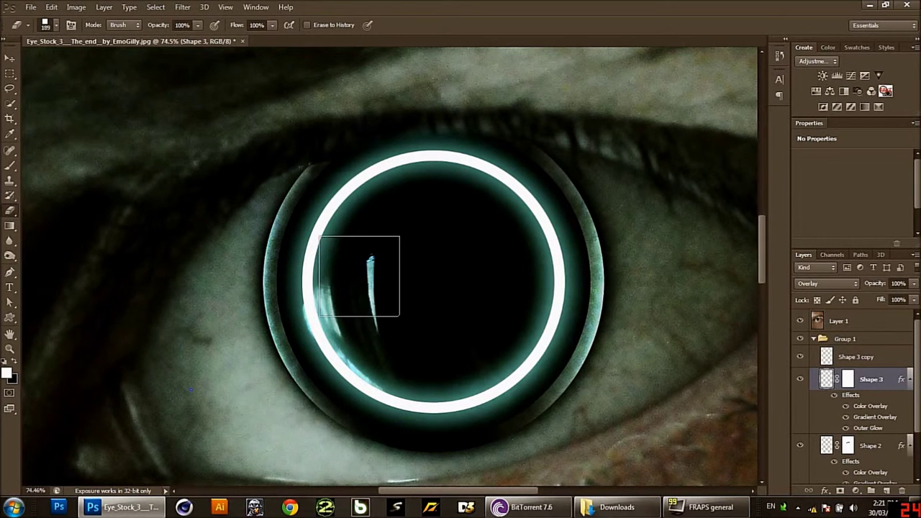
Step: Erase square notches at the ring's left, right, top, bottom, lower-right and upper-left
scroll(354, 279, up, 1)
click(319, 308)
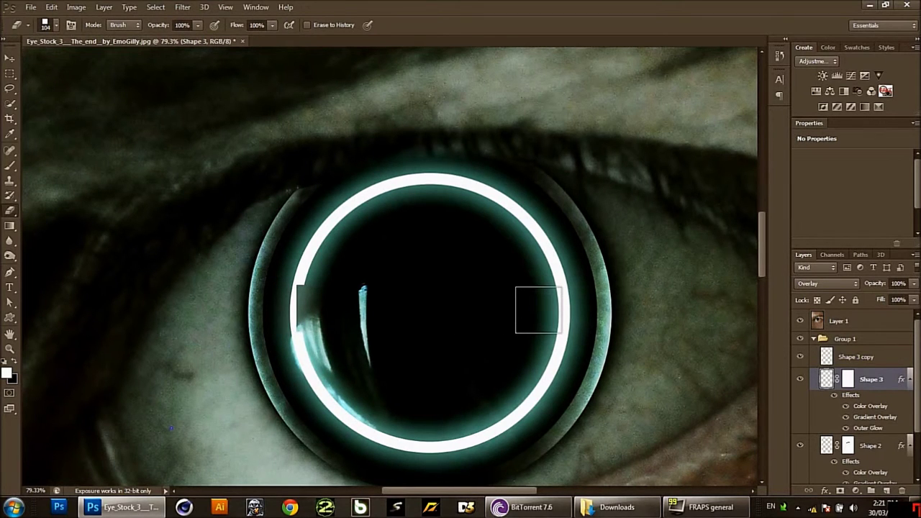
click(538, 309)
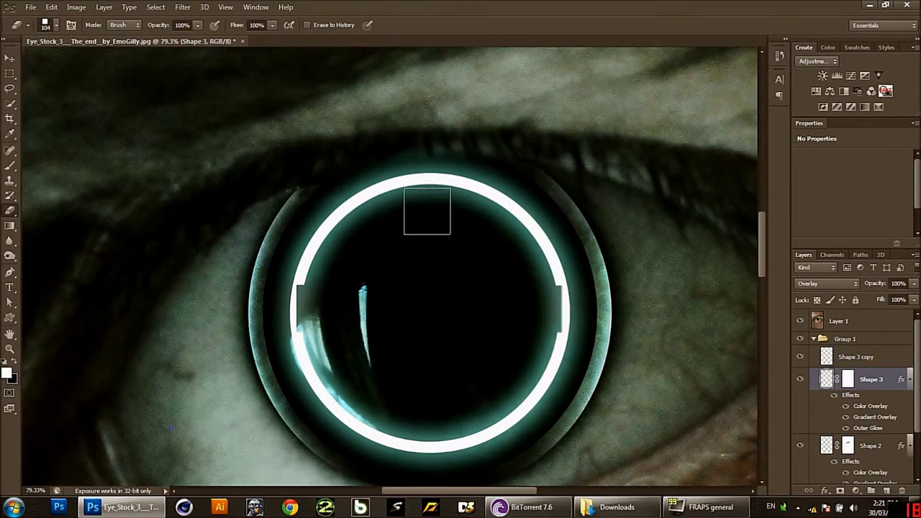
click(430, 203)
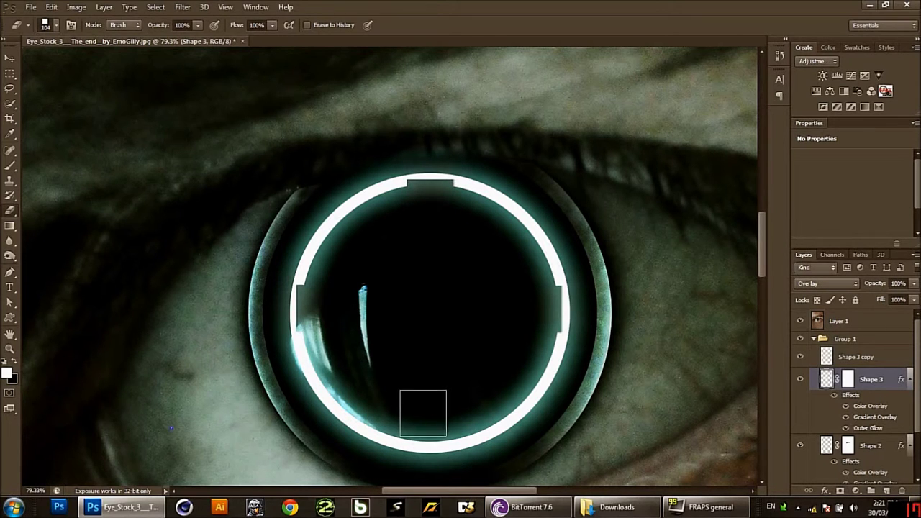
click(429, 421)
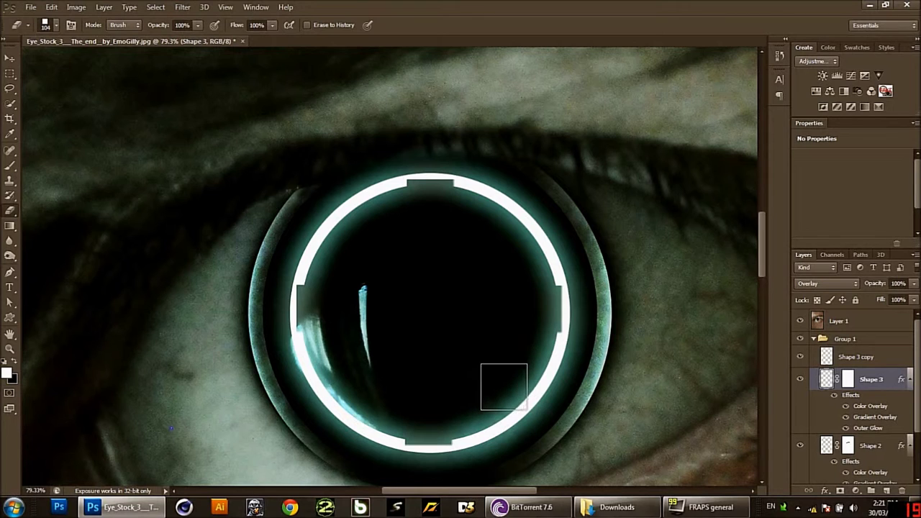
click(503, 387)
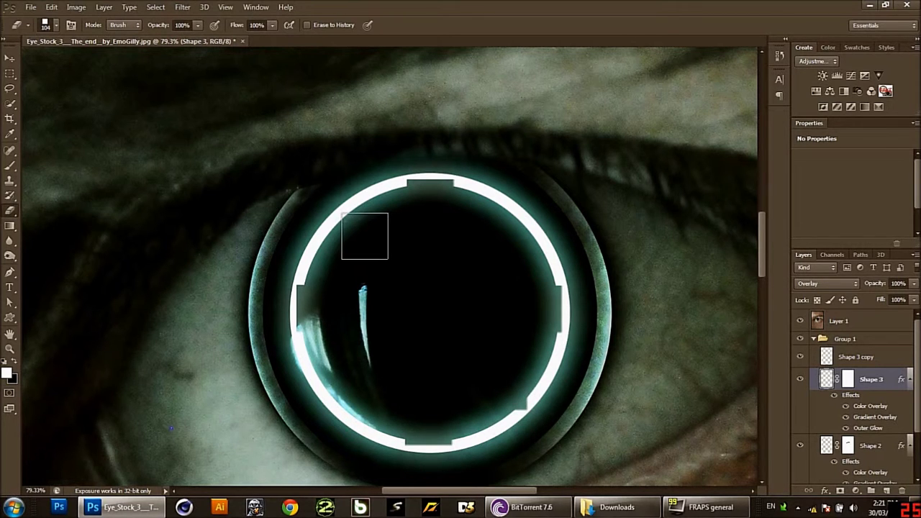
click(365, 233)
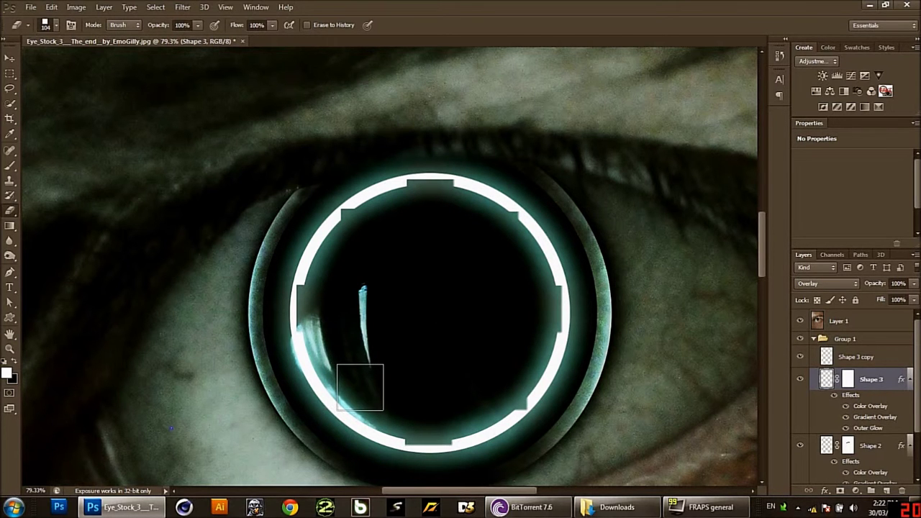
Step: Hide the Shape 3 copy outer ring
scroll(382, 366, down, 5)
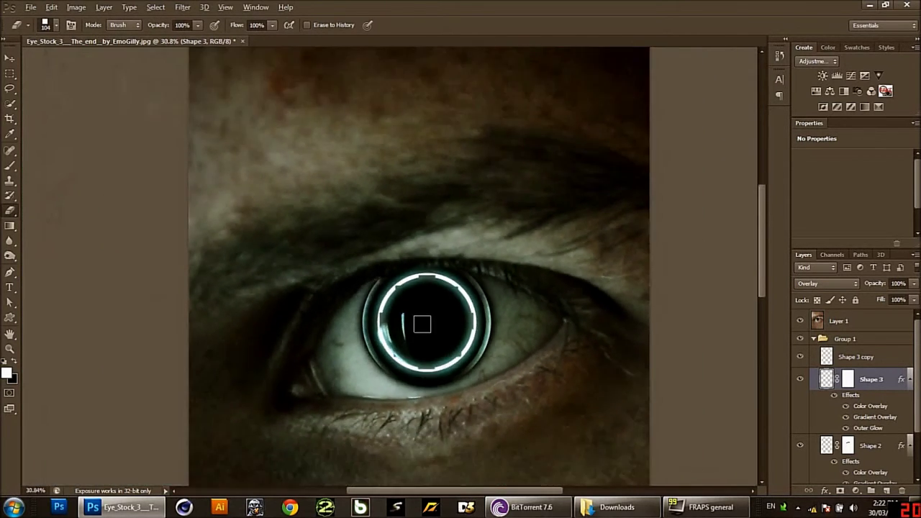
scroll(422, 412, down, 2)
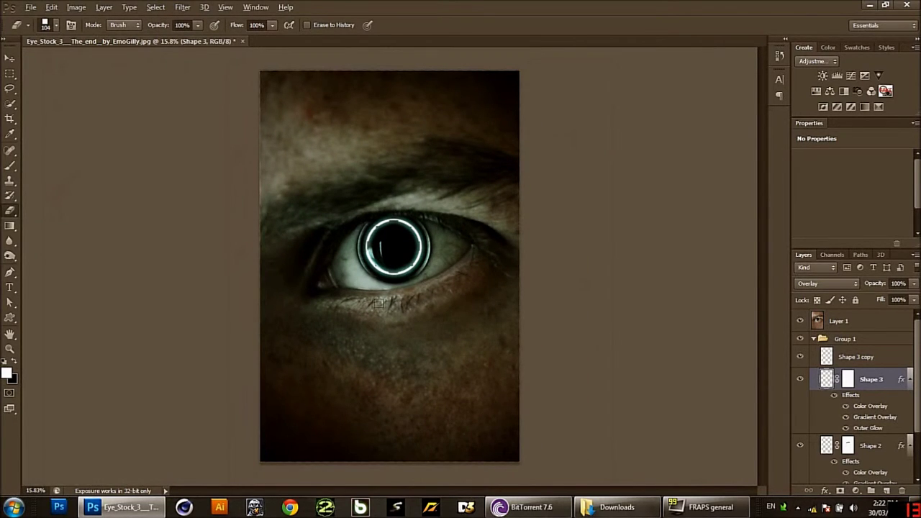
scroll(403, 223, up, 2)
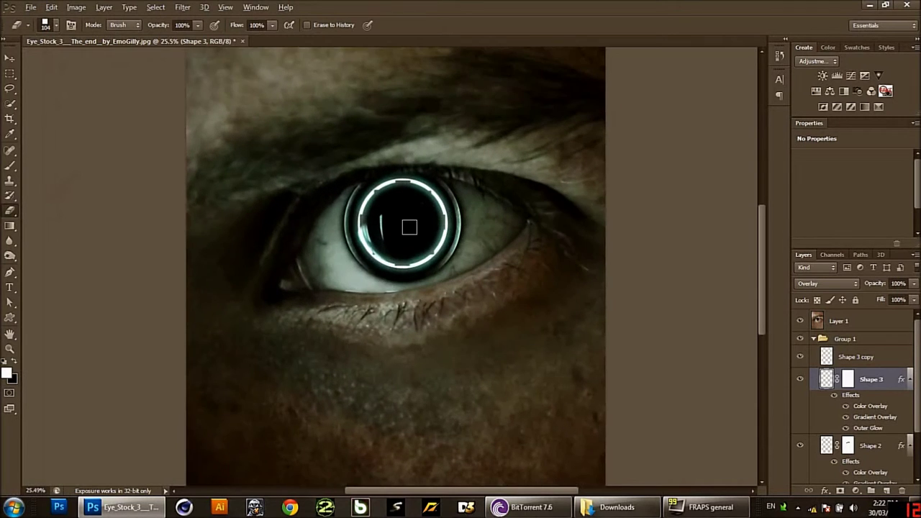
scroll(422, 195, up, 2)
scroll(428, 195, up, 1)
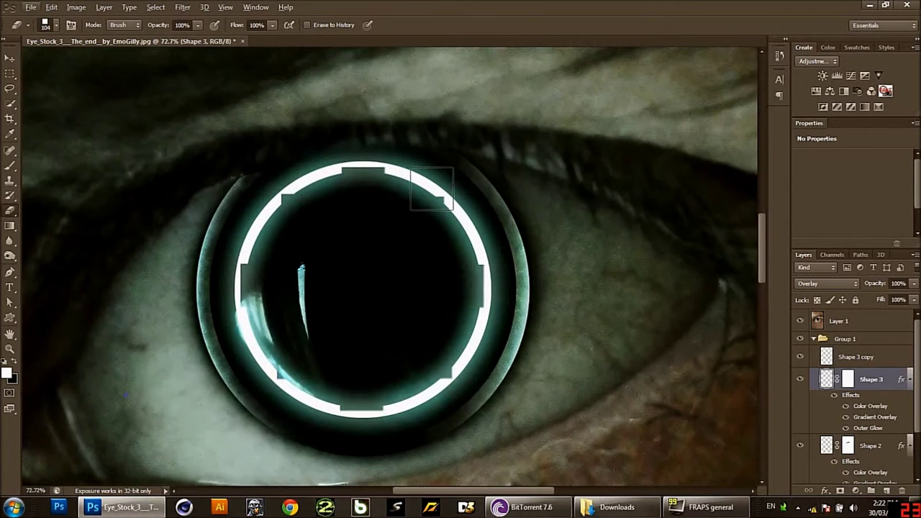
click(800, 356)
scroll(586, 370, down, 2)
scroll(514, 379, down, 2)
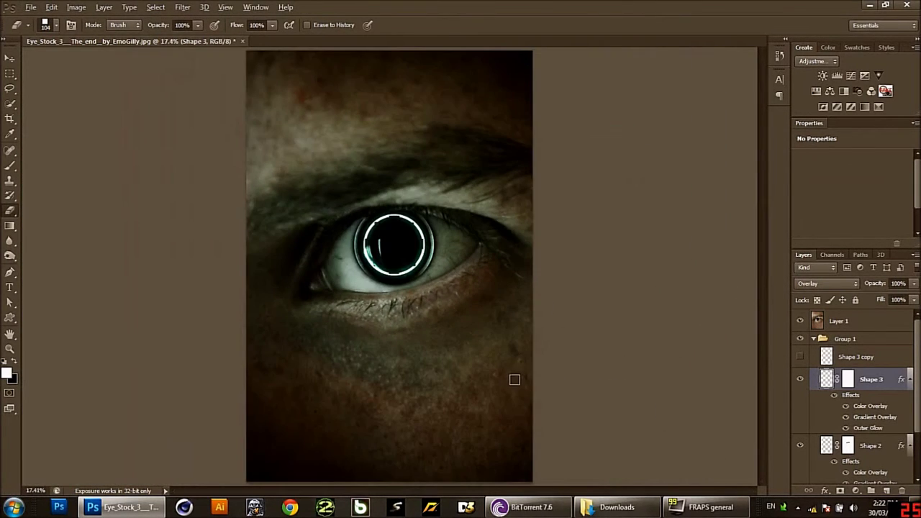
scroll(514, 380, down, 1)
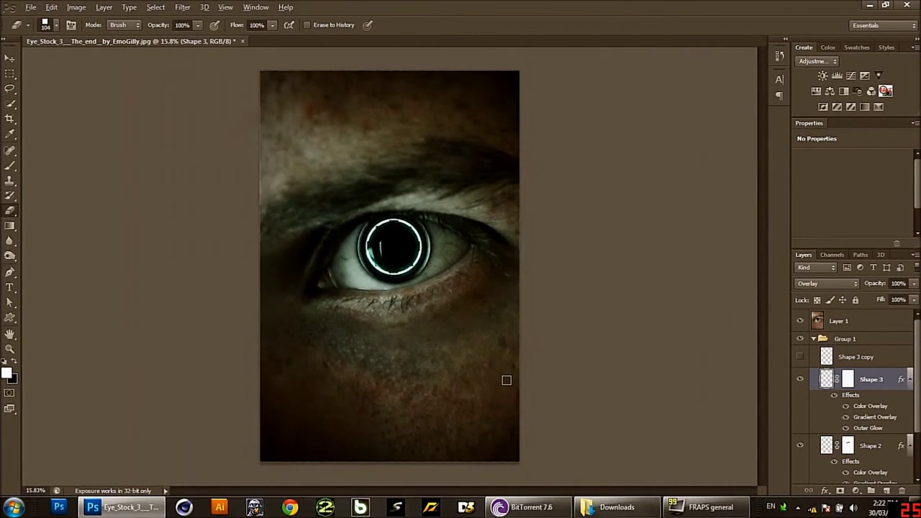
Step: Open Shape 3's Blending Options and compare the ring with Color Overlay off and on
right_click(871, 384)
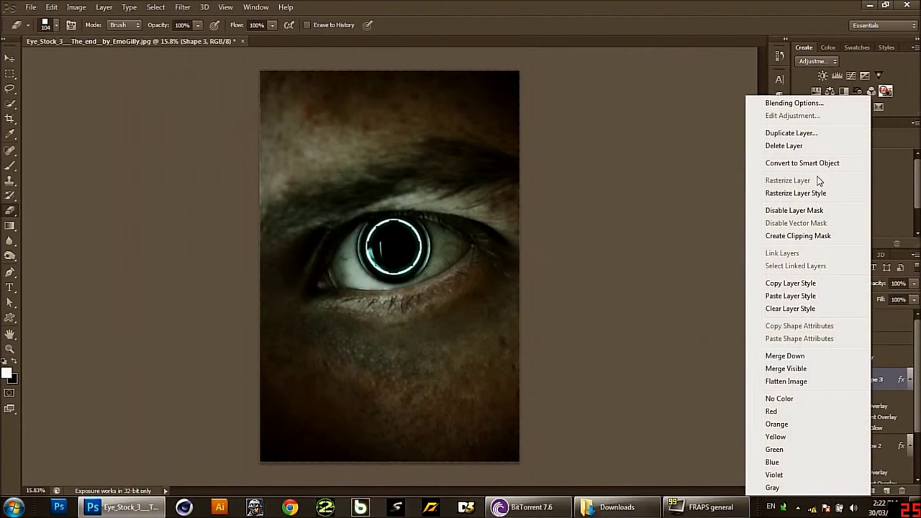
click(791, 103)
click(555, 257)
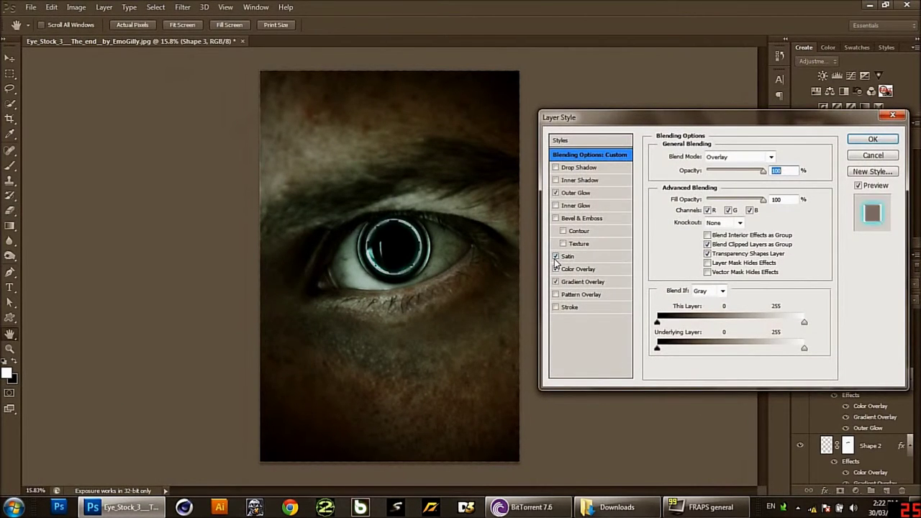
click(556, 269)
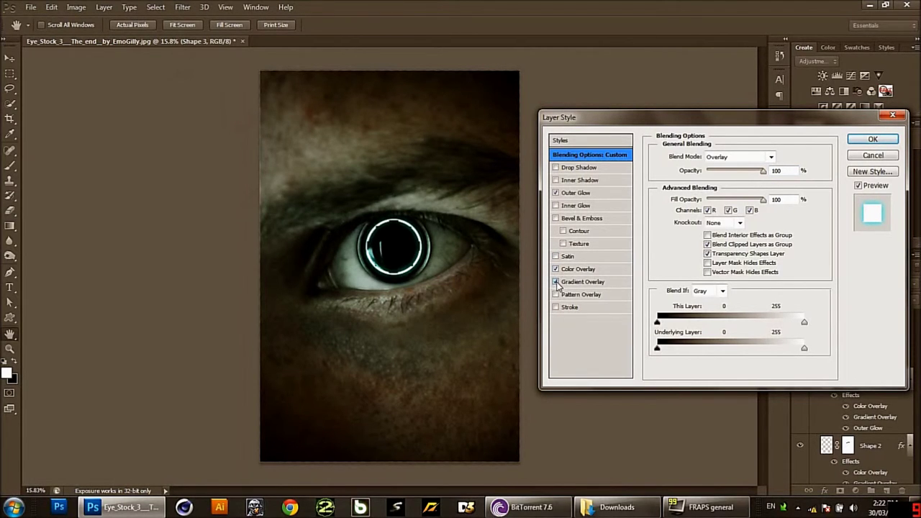
click(556, 269)
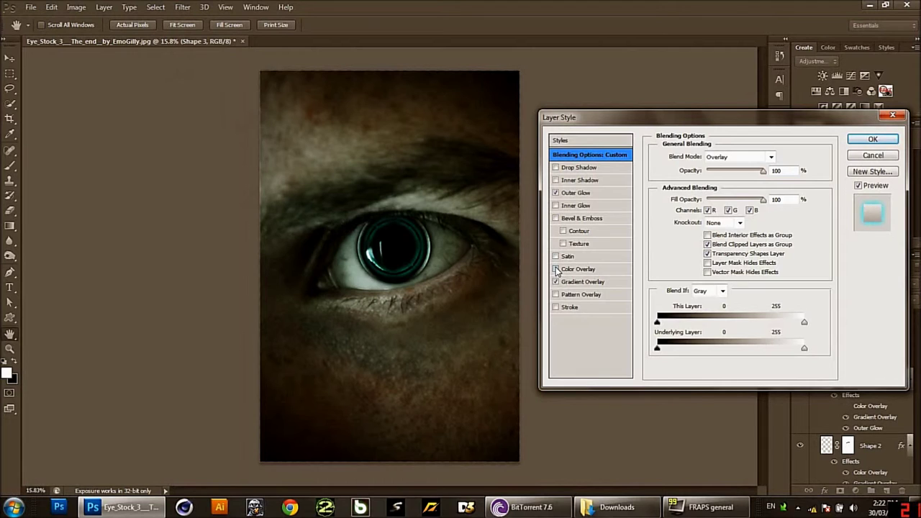
click(556, 269)
Step: Set Shape 3 to Vivid Light with Pattern Overlay off, then add an empty layer above
click(726, 156)
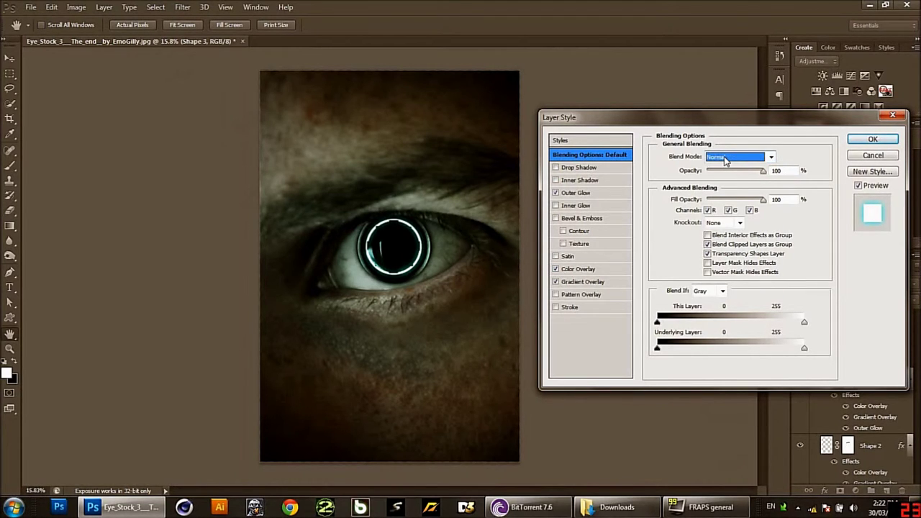
click(729, 160)
click(730, 333)
click(562, 298)
click(556, 295)
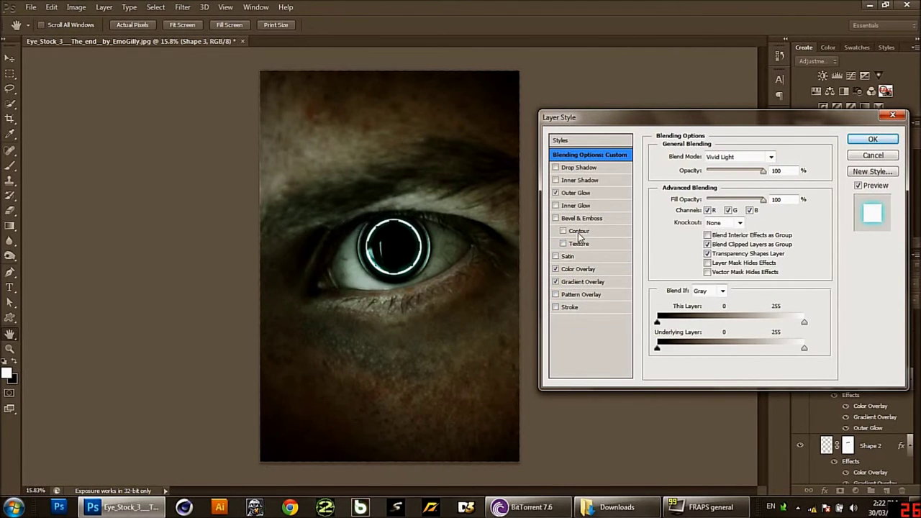
click(872, 139)
key(e)
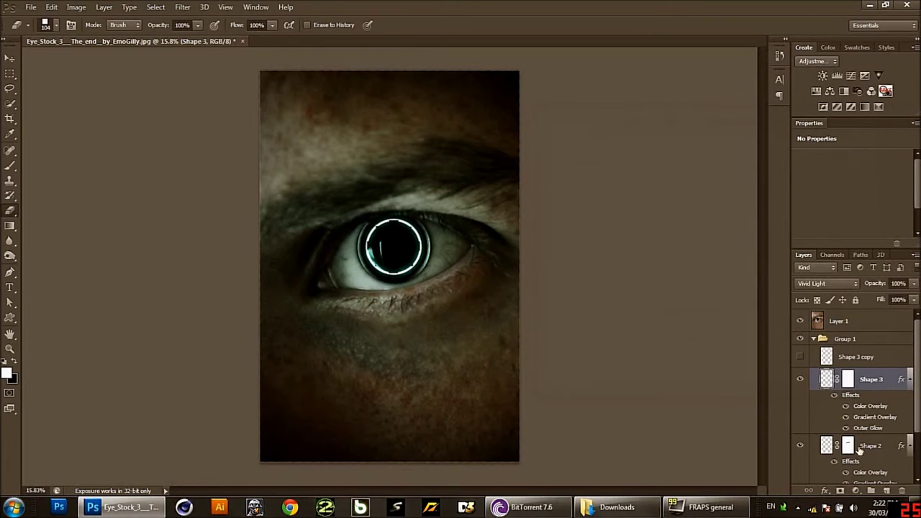
click(887, 491)
Step: Paint a soft bright spot on the iris with a 427 px brush
click(10, 164)
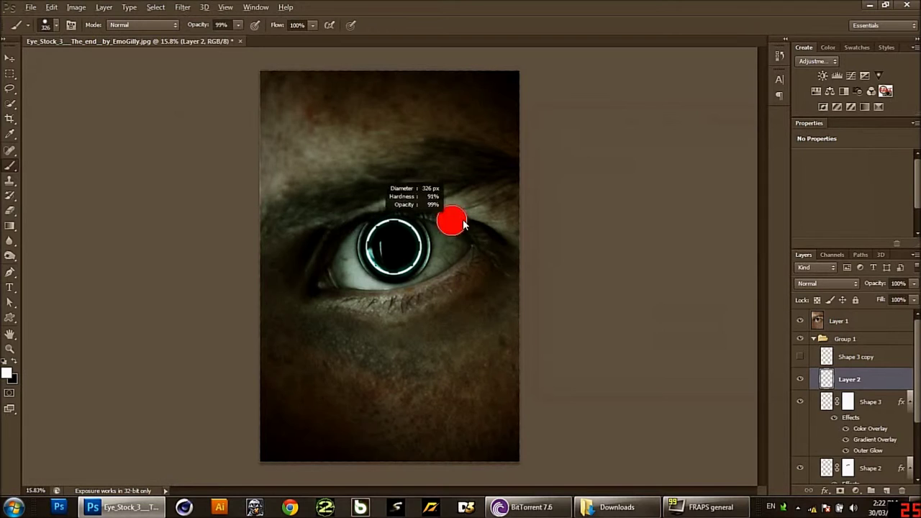
drag(418, 237, 405, 376)
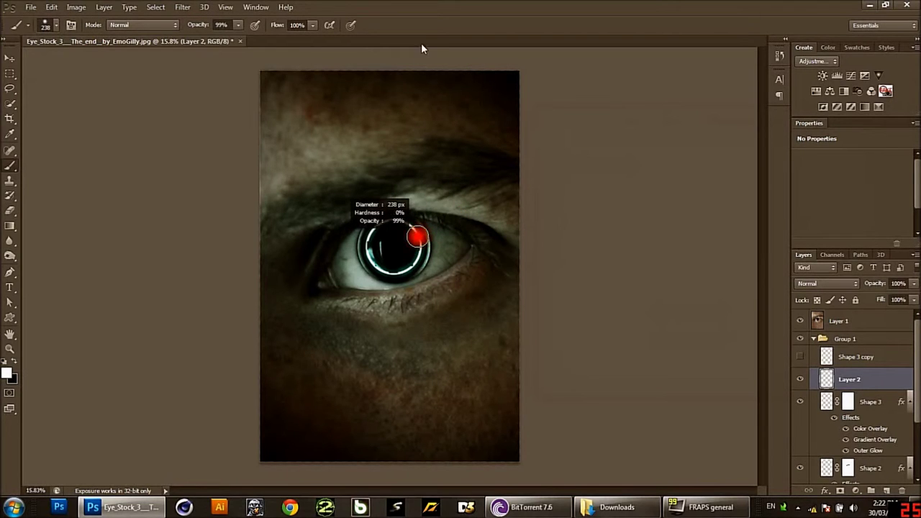
drag(408, 241, 446, 241)
click(407, 241)
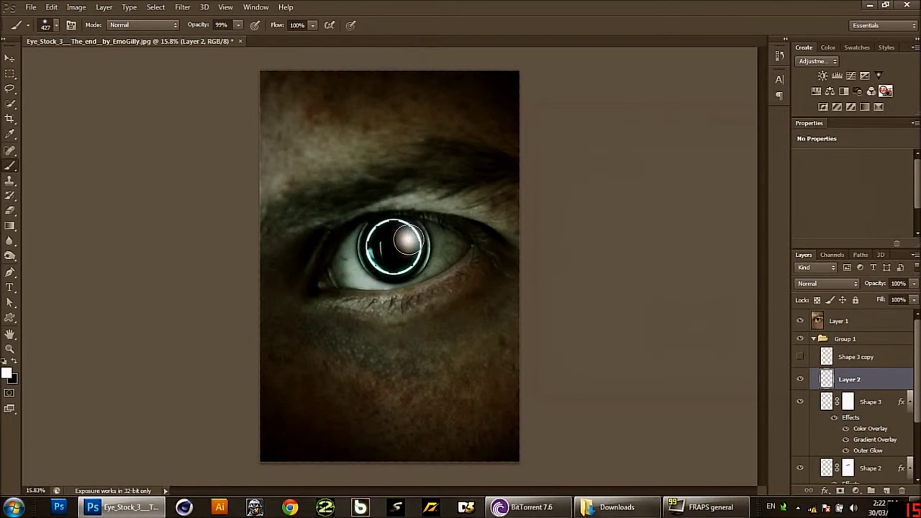
Step: Squash, tilt about -27° and move the highlight over the pupil's upper edge, then commit
key(ctrl+t)
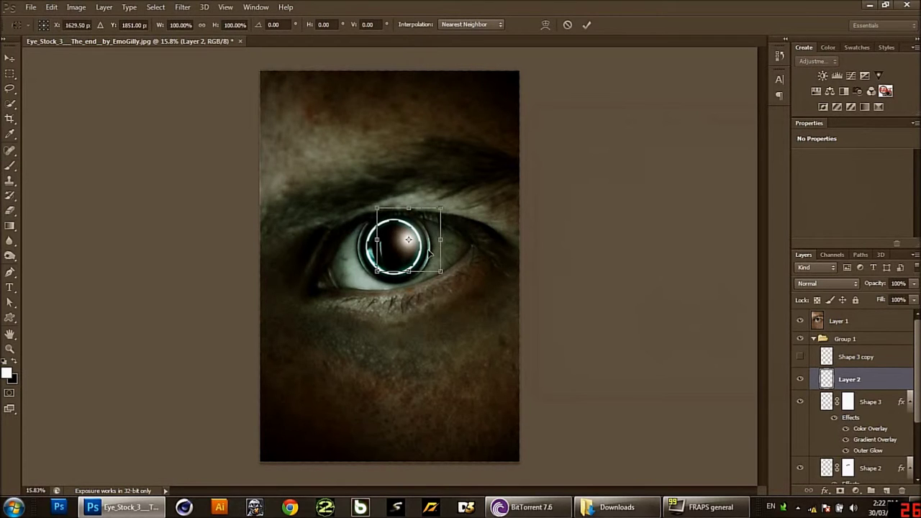
drag(408, 272, 408, 247)
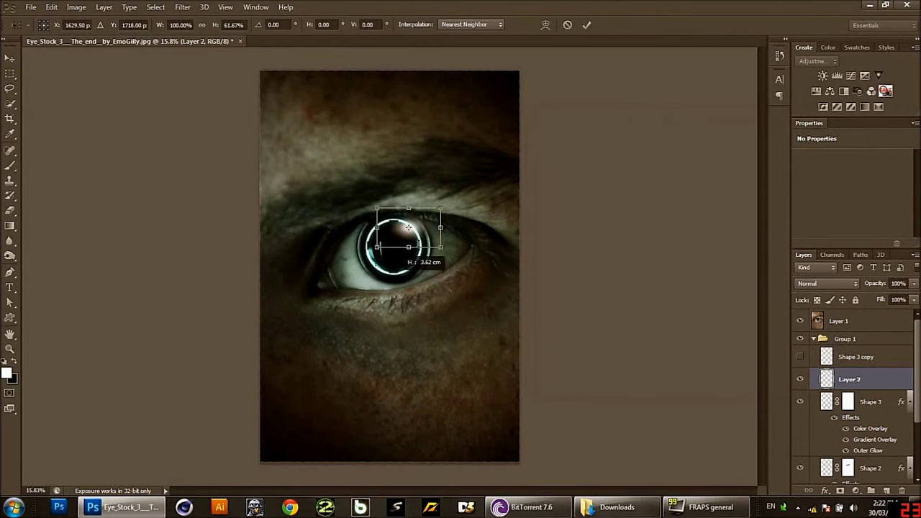
drag(490, 243, 489, 203)
mouse_move(427, 232)
mouse_down()
mouse_move(429, 247)
mouse_move(437, 240)
mouse_move(429, 245)
mouse_up()
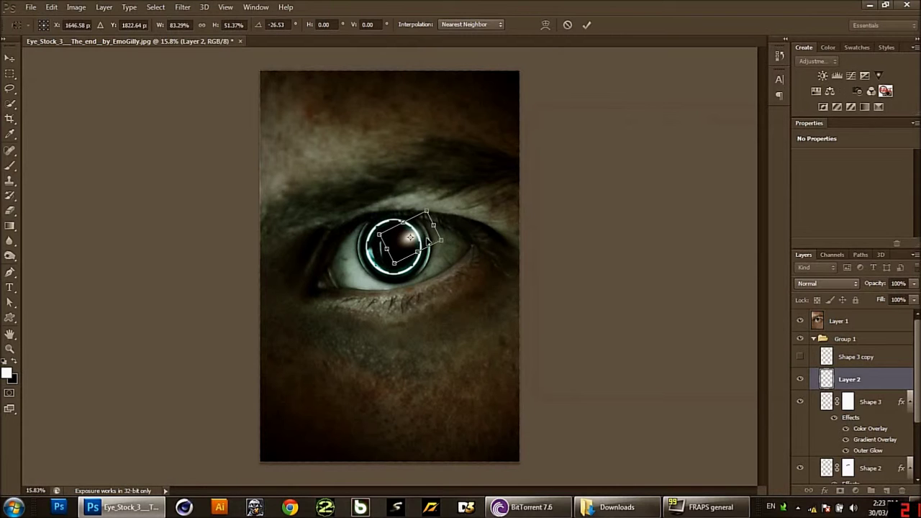
key(Return)
key(b)
scroll(477, 243, down, 2)
scroll(476, 242, down, 1)
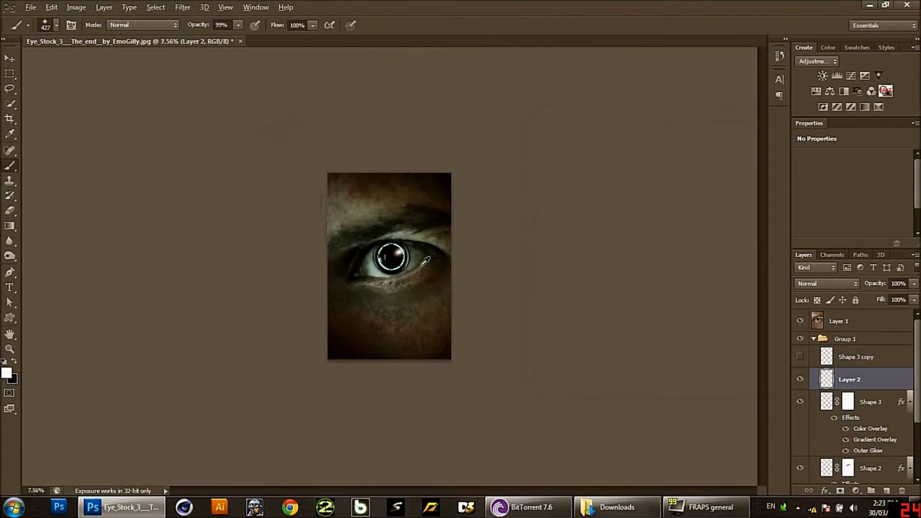
scroll(446, 237, up, 3)
scroll(425, 228, up, 2)
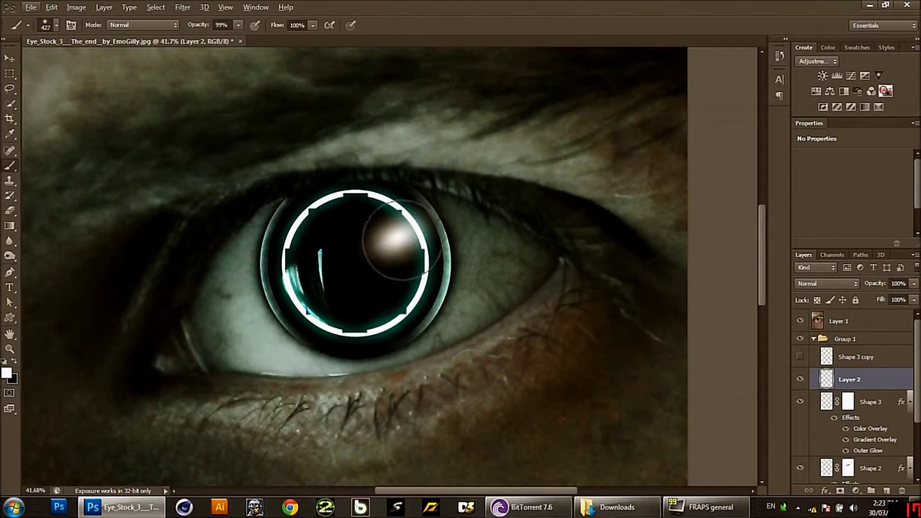
Step: Warp the highlight reflection into a curved streak inside the ring's upper right
key(ctrl+t)
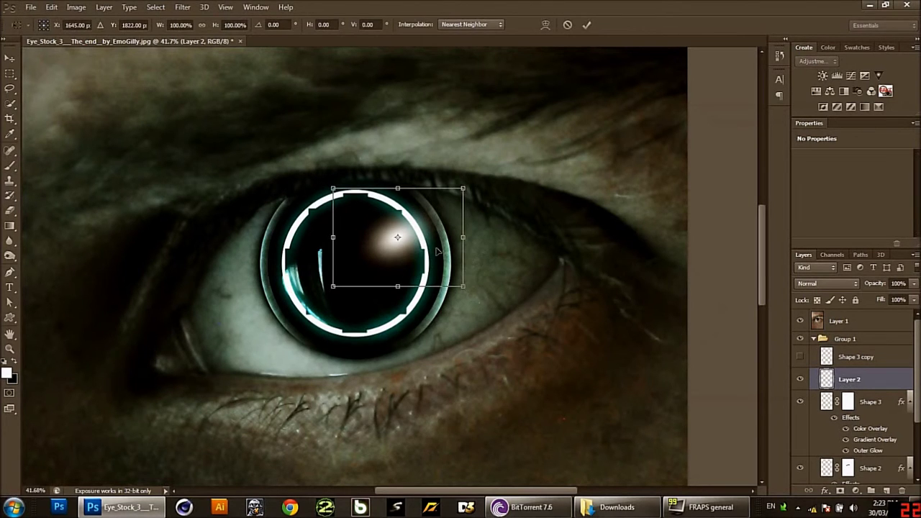
right_click(430, 246)
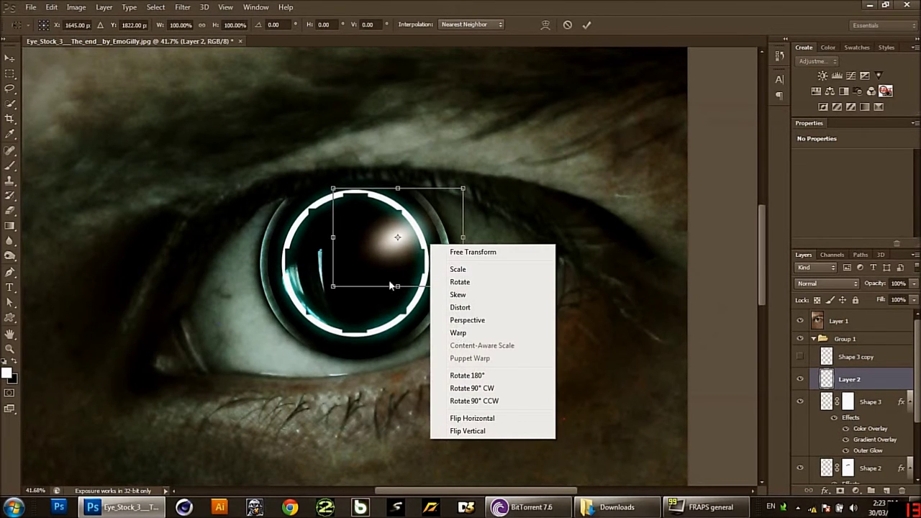
click(458, 332)
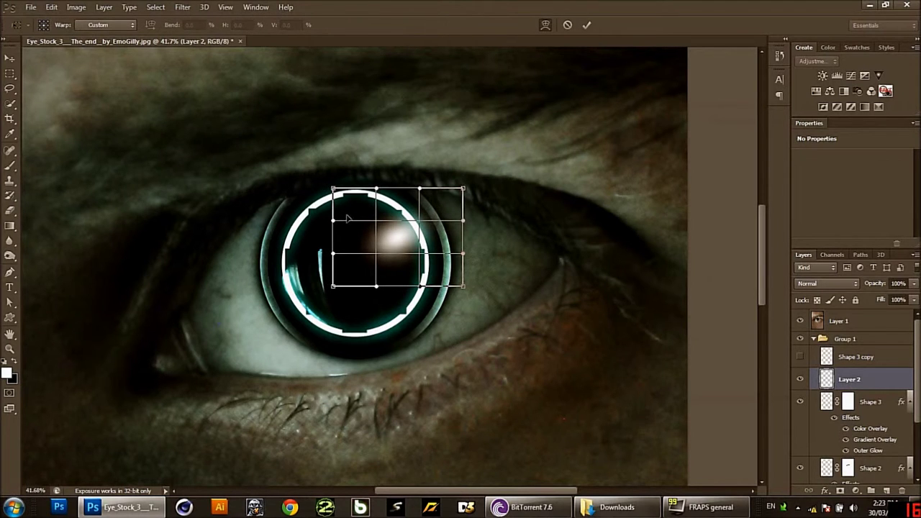
mouse_move(349, 225)
mouse_down()
mouse_move(386, 279)
mouse_move(377, 261)
mouse_up()
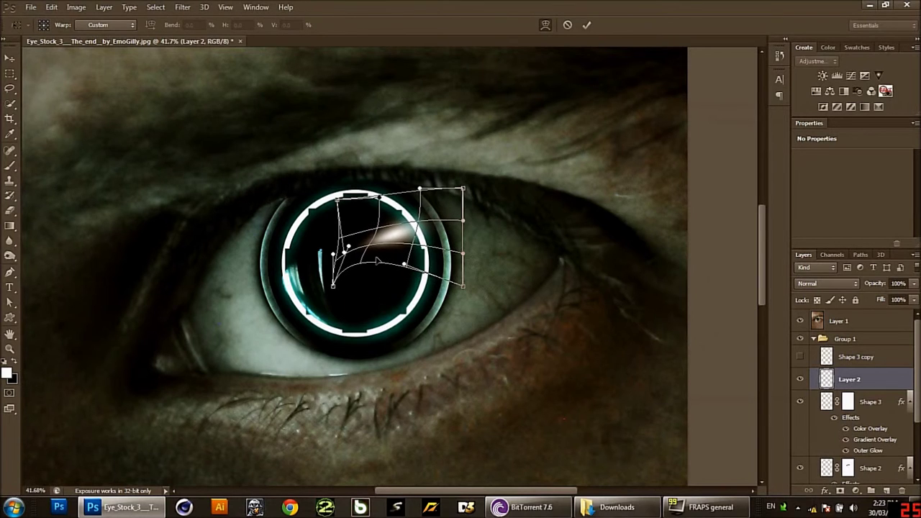
drag(361, 212, 429, 234)
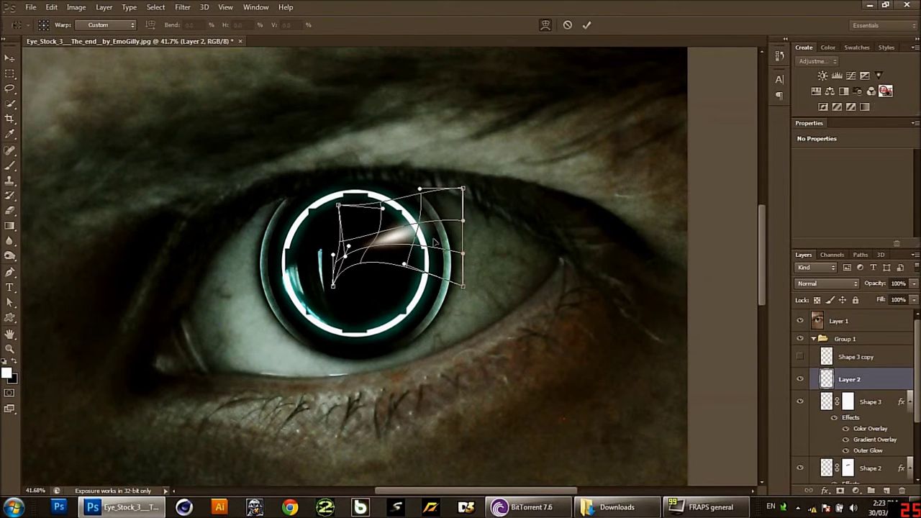
drag(429, 238, 412, 261)
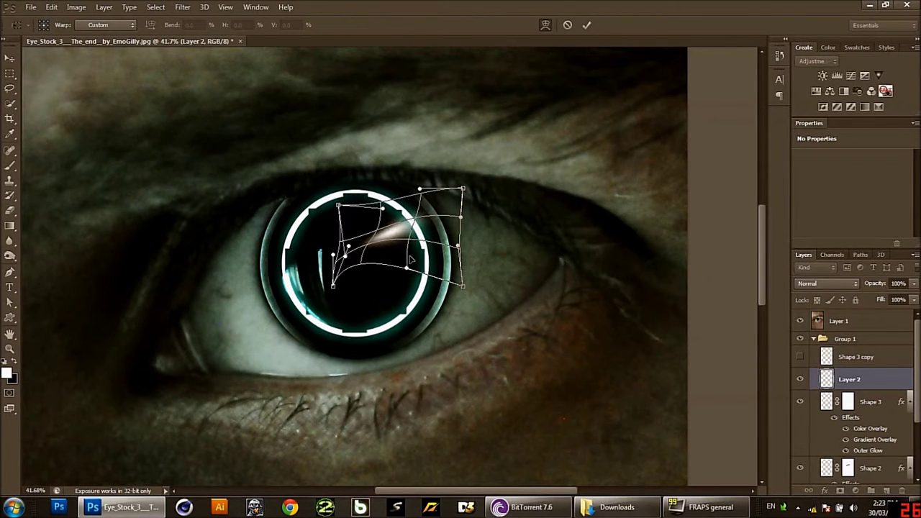
key(Return)
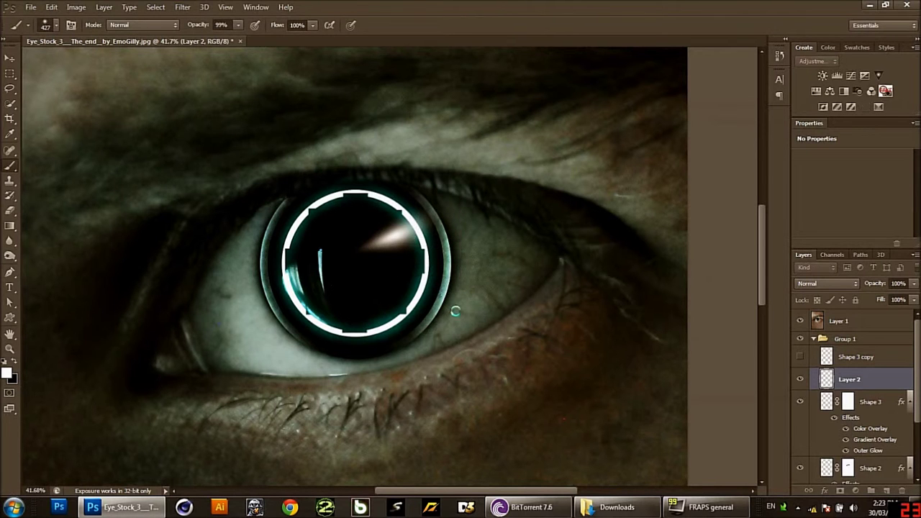
scroll(438, 324, down, 1)
scroll(438, 324, down, 2)
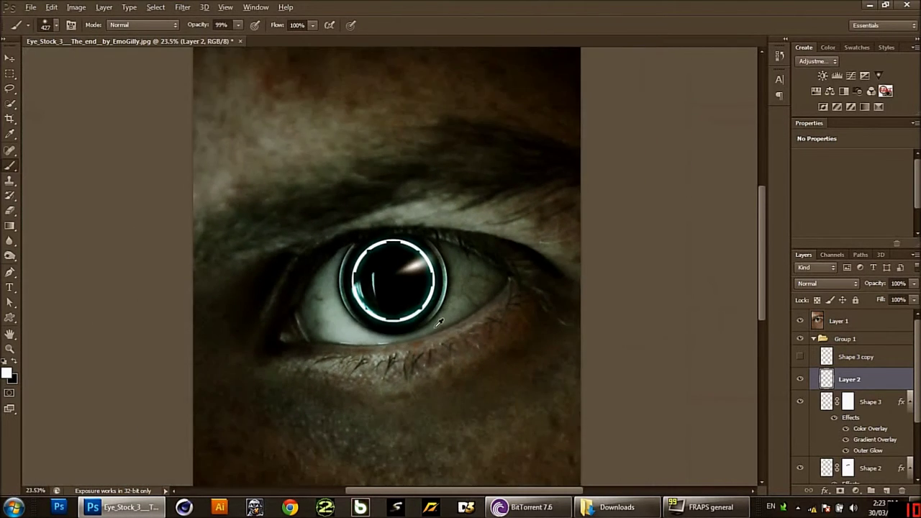
scroll(432, 338, down, 2)
scroll(430, 344, down, 1)
scroll(430, 344, up, 2)
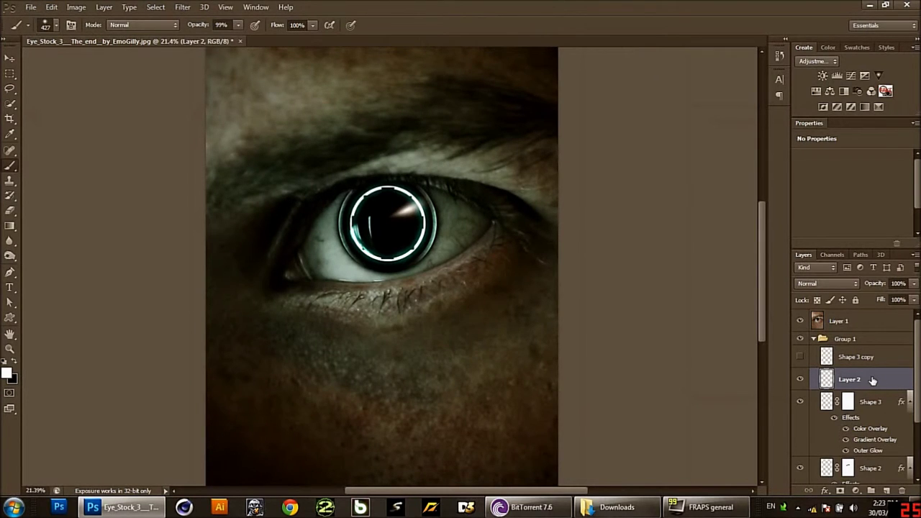
Step: Nudge the Layer 2 highlight one arrow-key step lower with Free Transform
key(ctrl+t)
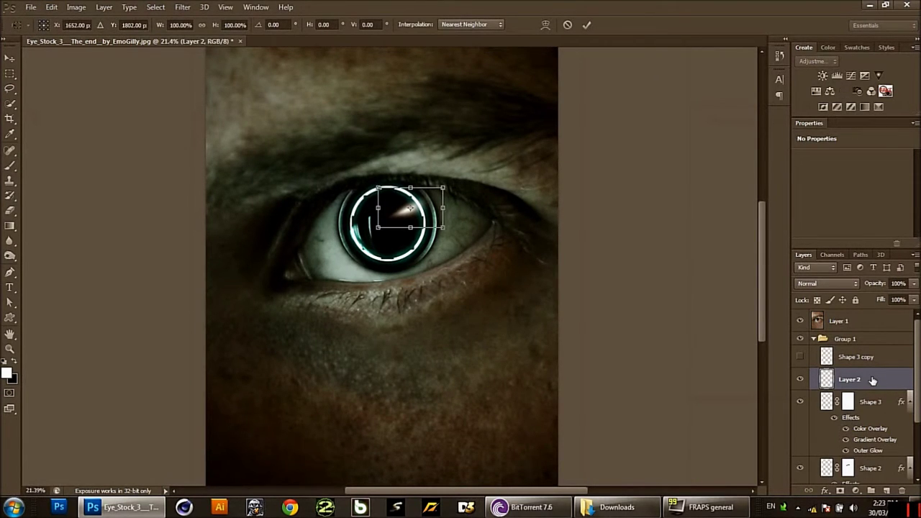
key(Down)
key(Down)
key(Down)
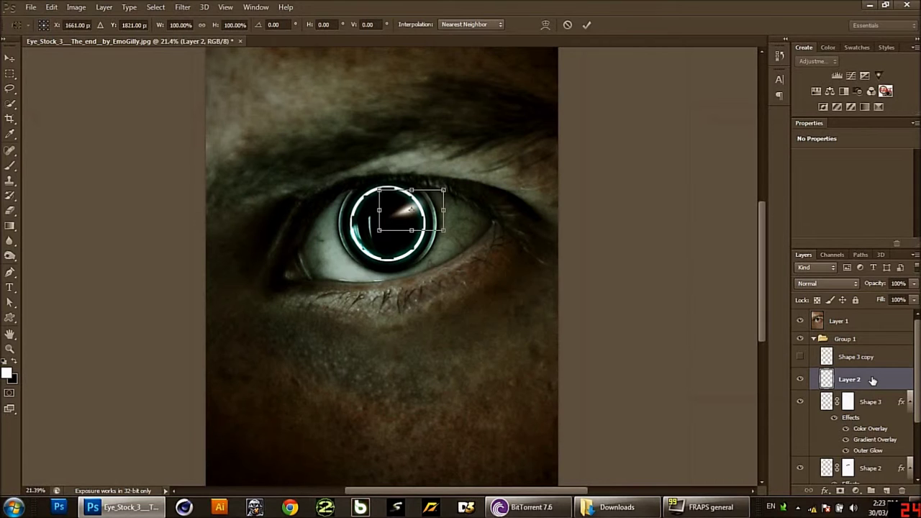
key(Return)
key(b)
scroll(637, 325, down, 2)
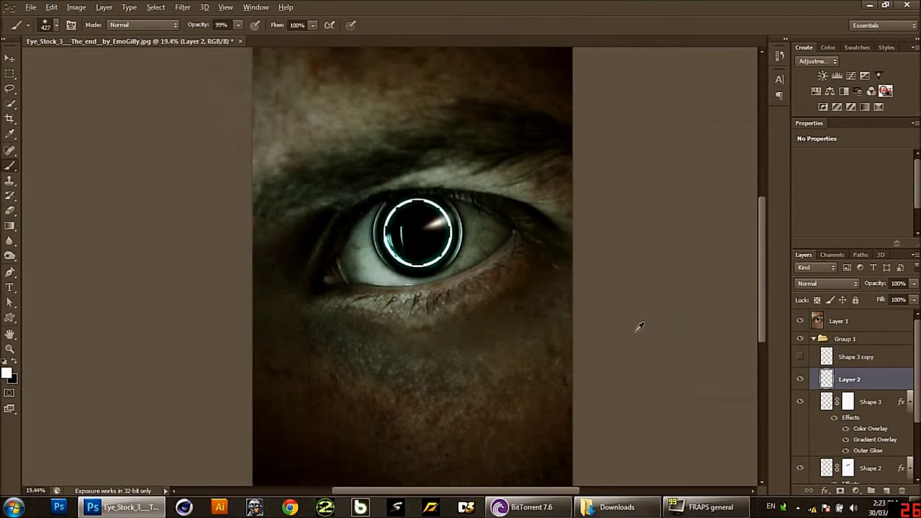
scroll(551, 350, down, 3)
scroll(533, 353, down, 3)
scroll(532, 347, up, 2)
scroll(533, 347, up, 2)
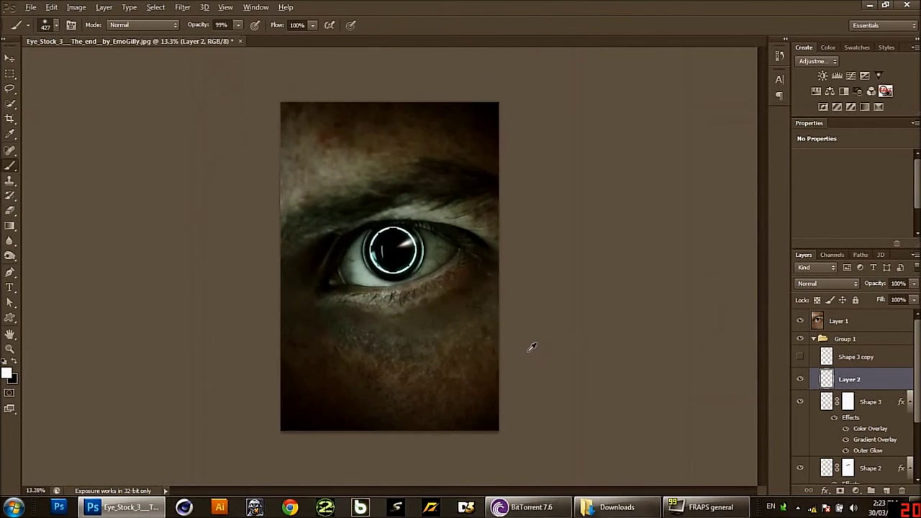
scroll(532, 347, up, 1)
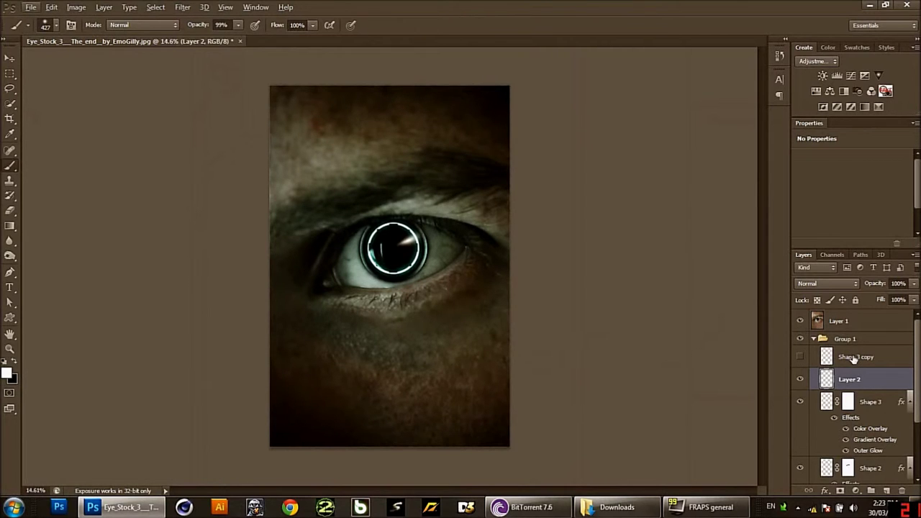
Step: Add a Brightness/Contrast layer above Layer 1 at Brightness 0, Contrast 40, checking against the glowing ring
click(841, 321)
click(855, 492)
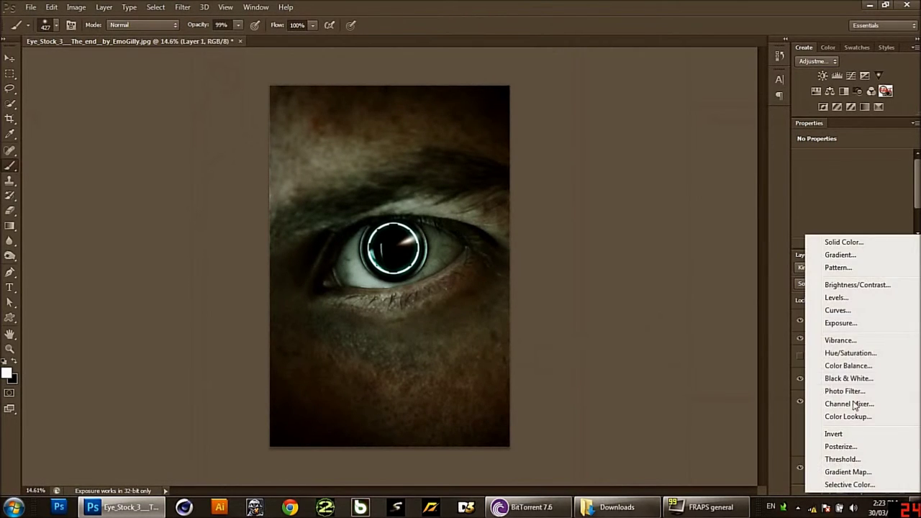
click(850, 285)
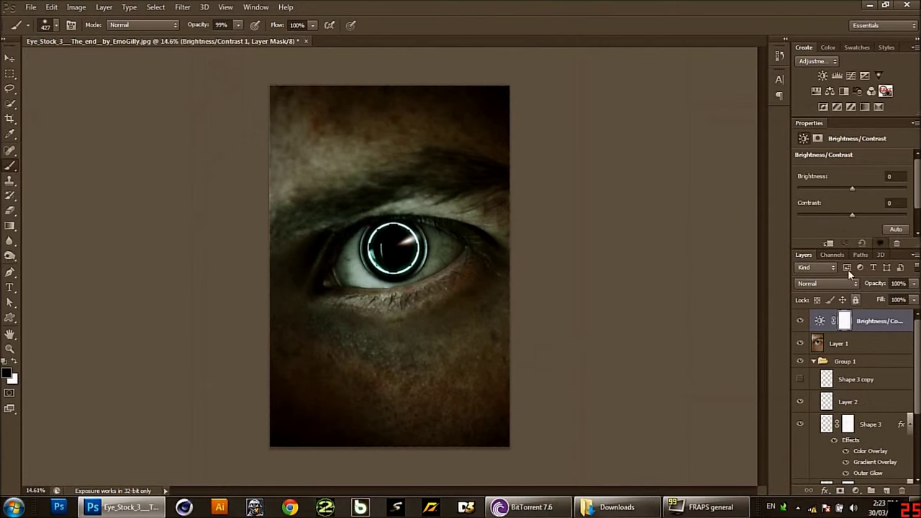
mouse_move(865, 215)
mouse_down()
mouse_move(906, 214)
mouse_move(873, 214)
mouse_up()
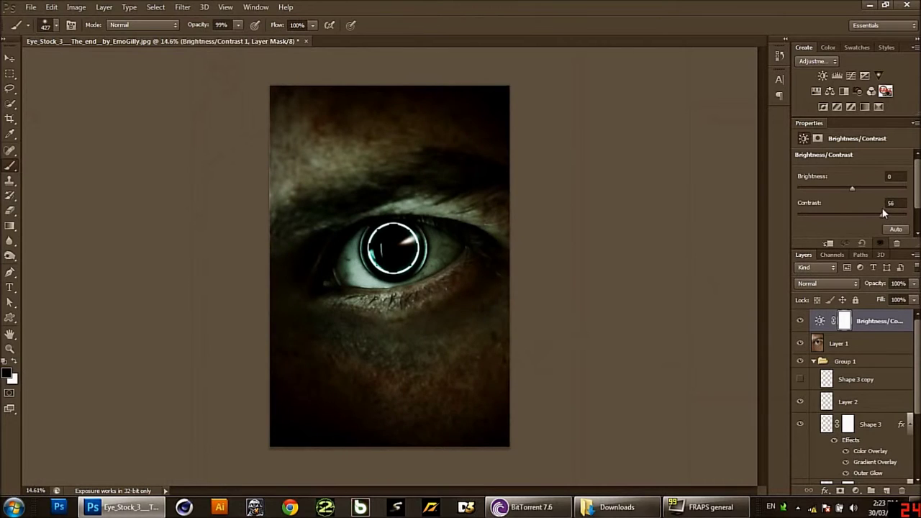
click(800, 423)
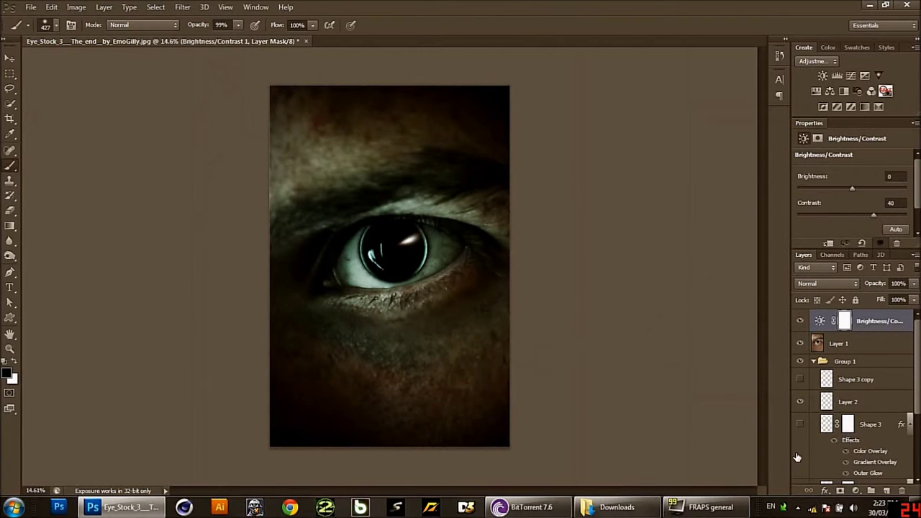
click(799, 424)
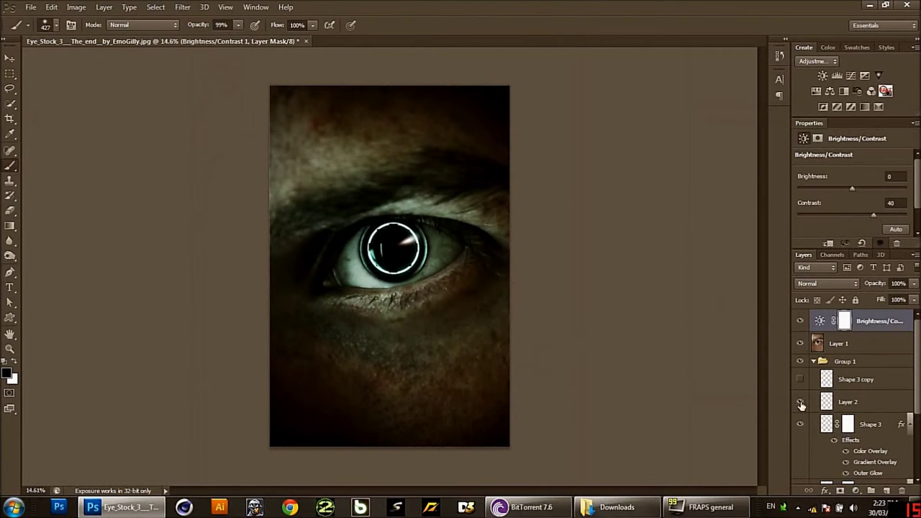
scroll(541, 356, down, 1)
scroll(540, 355, up, 1)
scroll(543, 356, up, 1)
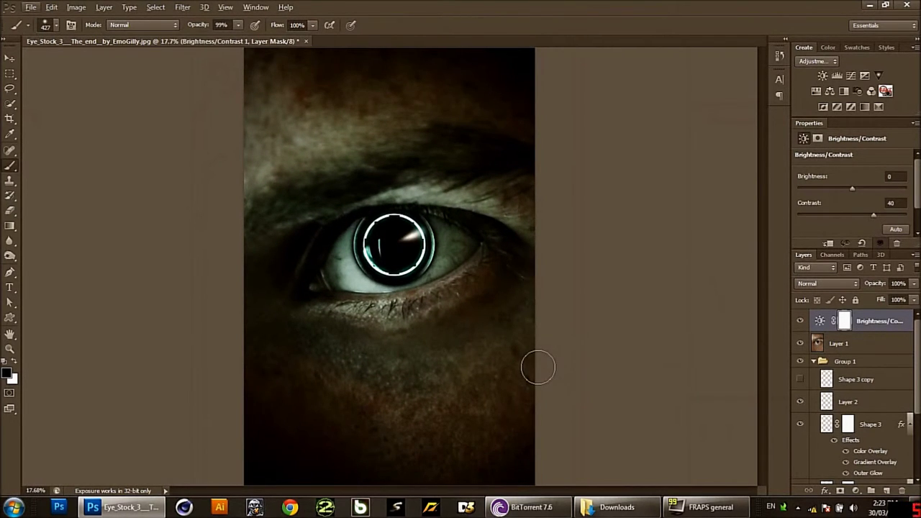
scroll(843, 346, down, 5)
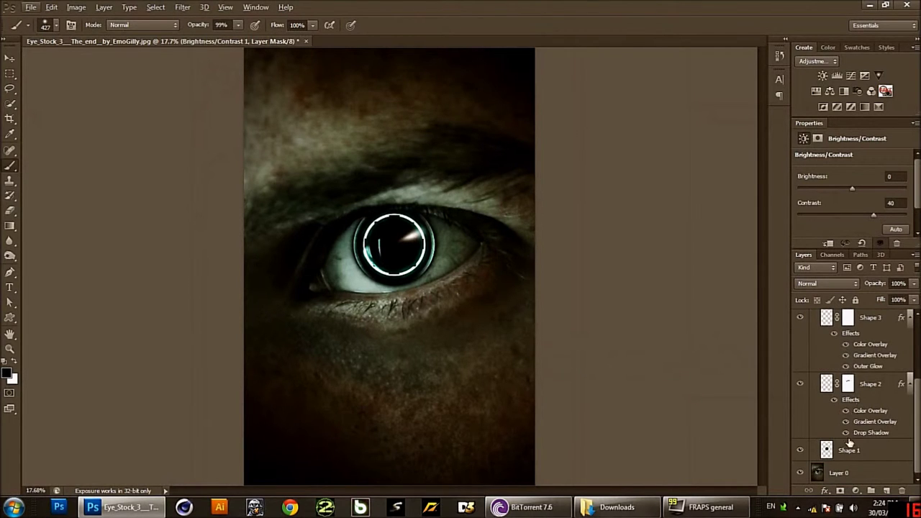
Step: Dodge Layer 0 at Midtones, 50% exposure over the eye's left corner, right cheek and lower sclera
click(824, 469)
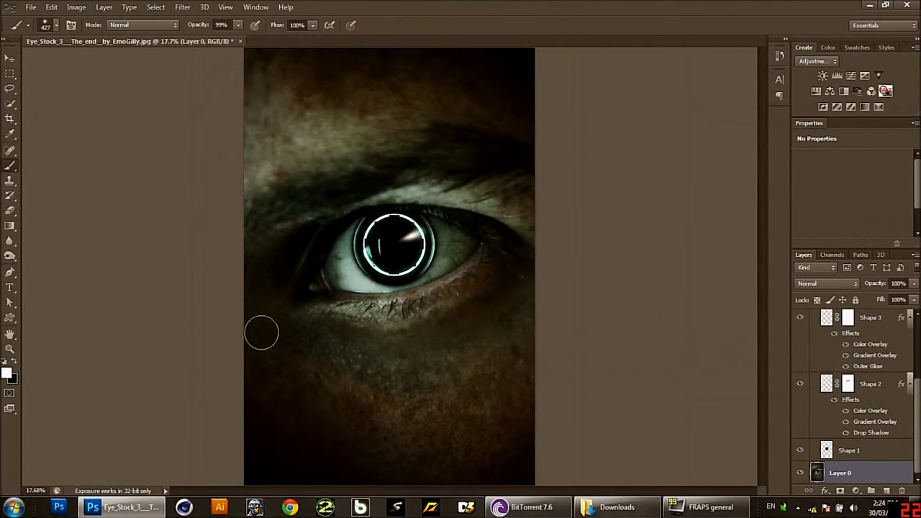
click(10, 258)
click(39, 264)
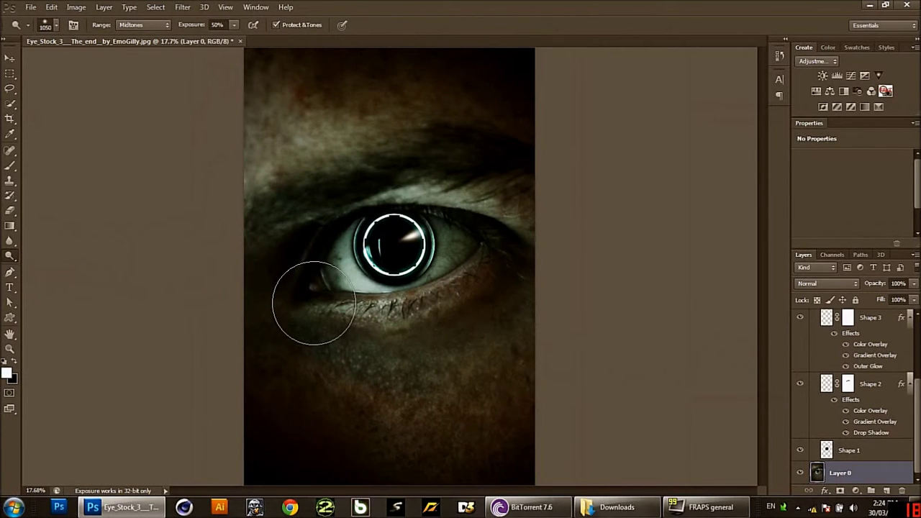
mouse_move(313, 302)
mouse_down()
mouse_move(288, 233)
mouse_move(353, 309)
mouse_move(328, 329)
mouse_move(328, 345)
mouse_move(354, 372)
mouse_move(485, 333)
mouse_move(390, 359)
mouse_move(331, 335)
mouse_move(346, 206)
mouse_move(456, 164)
mouse_move(483, 201)
mouse_move(378, 181)
mouse_move(483, 165)
mouse_move(486, 233)
mouse_move(379, 331)
mouse_move(309, 339)
mouse_move(318, 353)
mouse_move(403, 378)
mouse_up()
mouse_move(449, 367)
mouse_down()
mouse_move(520, 323)
mouse_move(489, 323)
mouse_move(483, 305)
mouse_move(343, 305)
mouse_up()
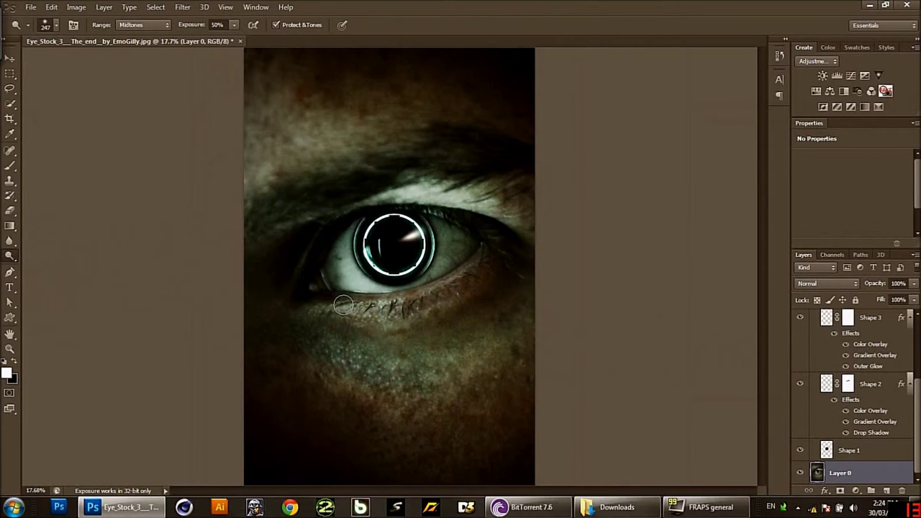
mouse_move(351, 299)
mouse_down()
mouse_move(485, 252)
mouse_move(310, 310)
mouse_move(312, 237)
mouse_move(287, 305)
mouse_move(327, 344)
mouse_move(318, 267)
mouse_move(356, 223)
mouse_move(329, 277)
mouse_move(342, 284)
mouse_move(338, 253)
mouse_move(378, 286)
mouse_move(416, 278)
mouse_move(442, 248)
mouse_move(437, 237)
mouse_move(465, 243)
mouse_move(451, 256)
mouse_move(464, 235)
mouse_up()
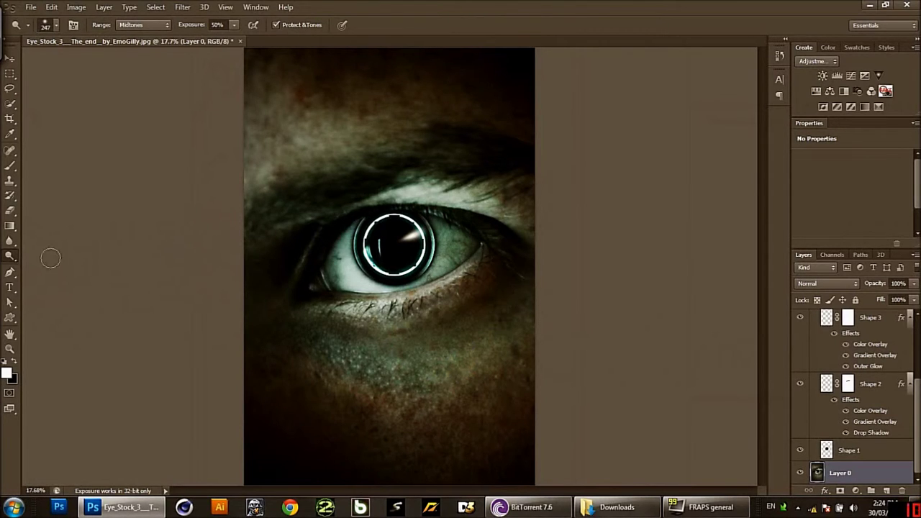
Step: Burn the eye's left corner, the under-eye skin and the forehead above the eyebrow
right_click(17, 258)
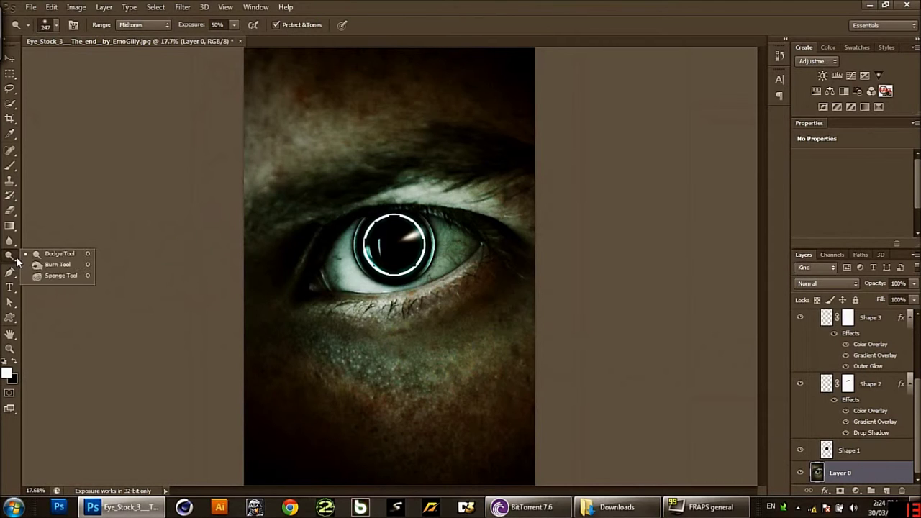
click(36, 265)
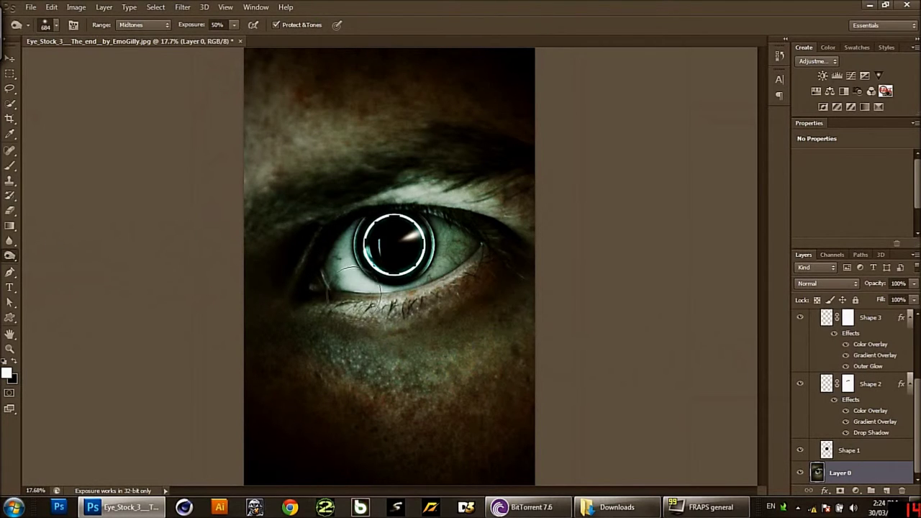
drag(292, 257, 288, 243)
drag(364, 355, 515, 273)
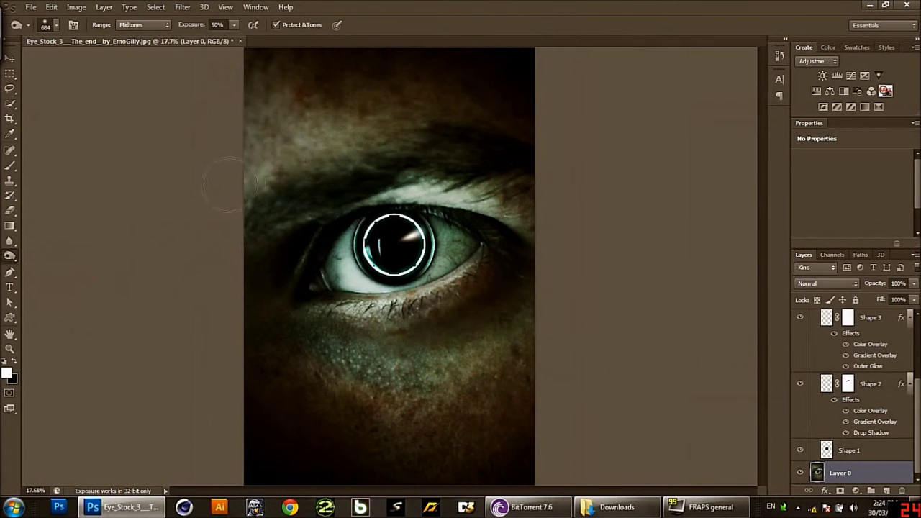
drag(270, 166, 169, 104)
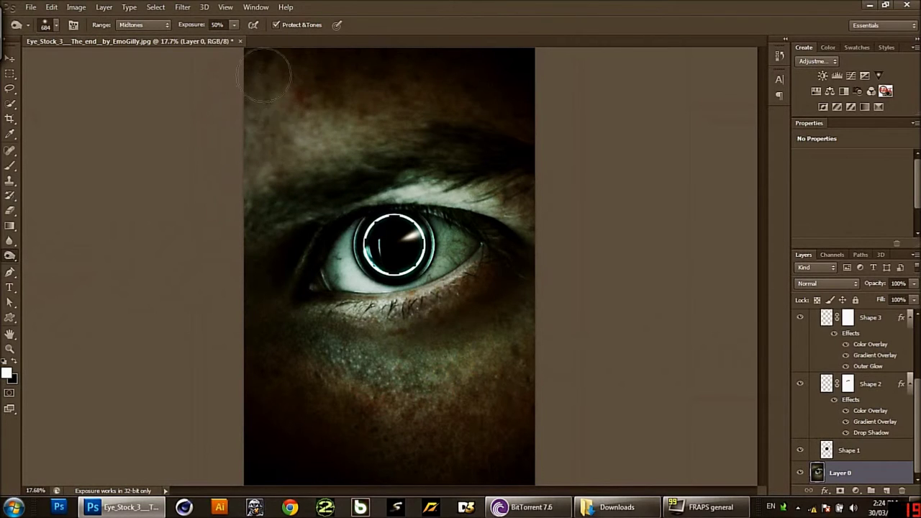
drag(318, 139, 308, 131)
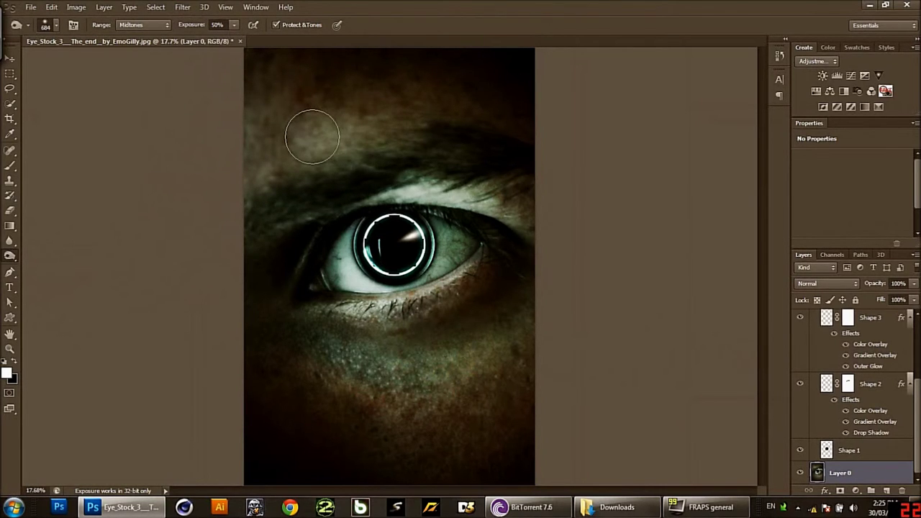
drag(394, 126, 324, 136)
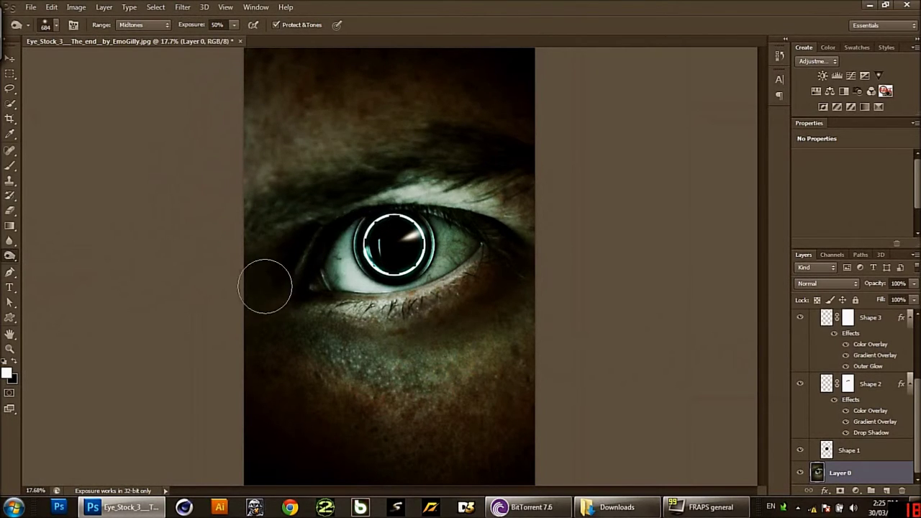
Step: Burn the eye's inner corner and the skin along the lower eyelid
mouse_move(287, 282)
mouse_down()
mouse_move(299, 267)
mouse_move(269, 255)
mouse_up()
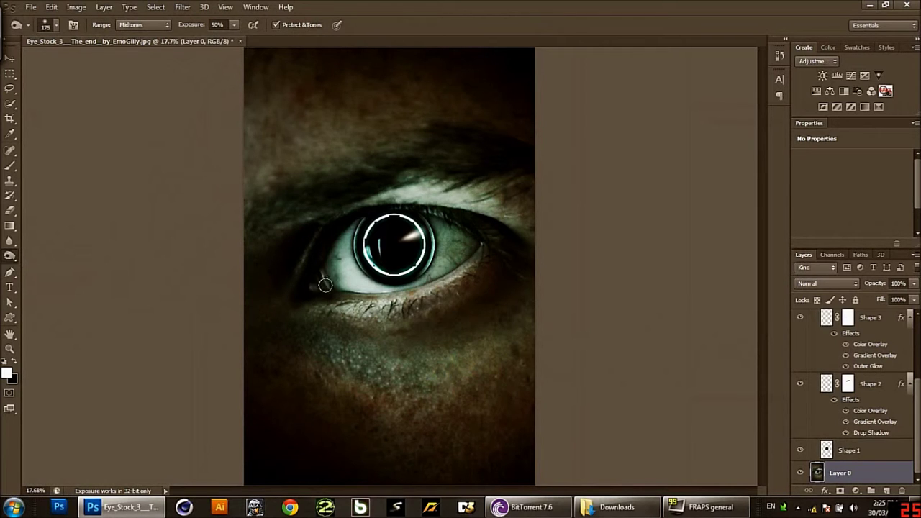
mouse_move(327, 279)
mouse_down()
mouse_move(329, 265)
mouse_move(344, 279)
mouse_up()
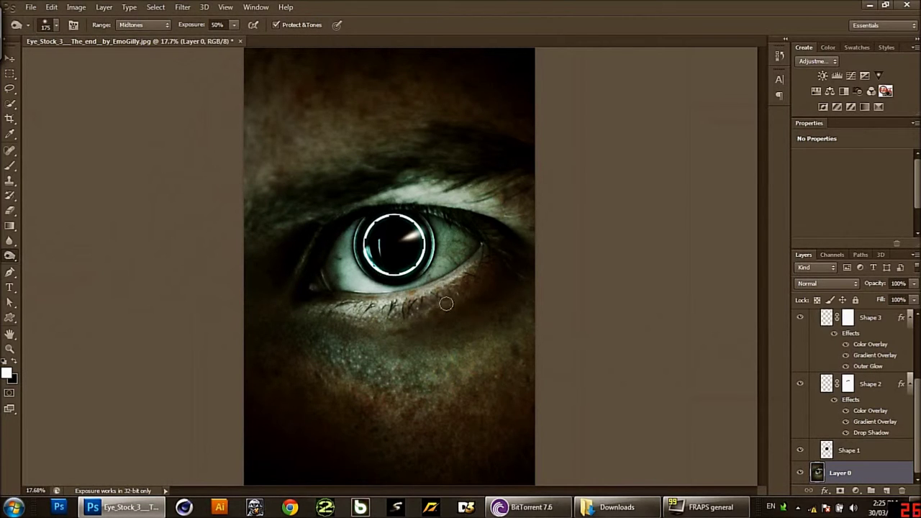
drag(435, 301, 477, 267)
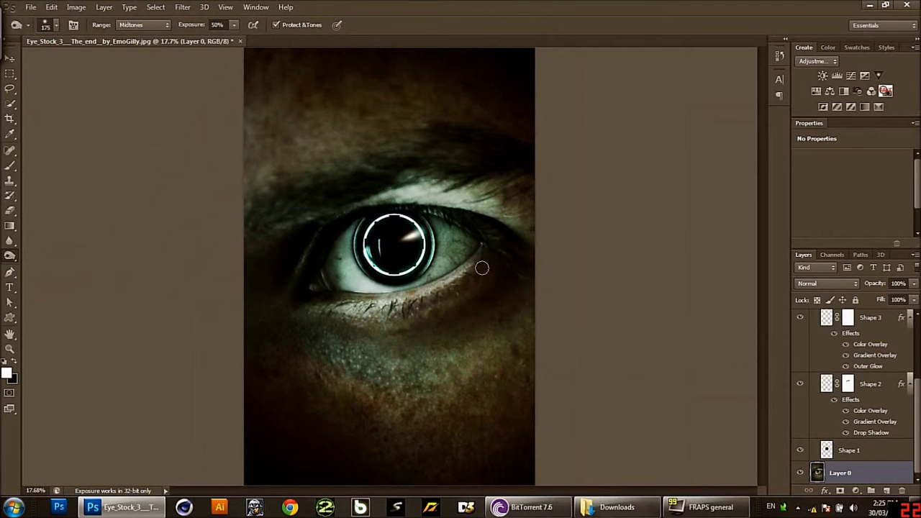
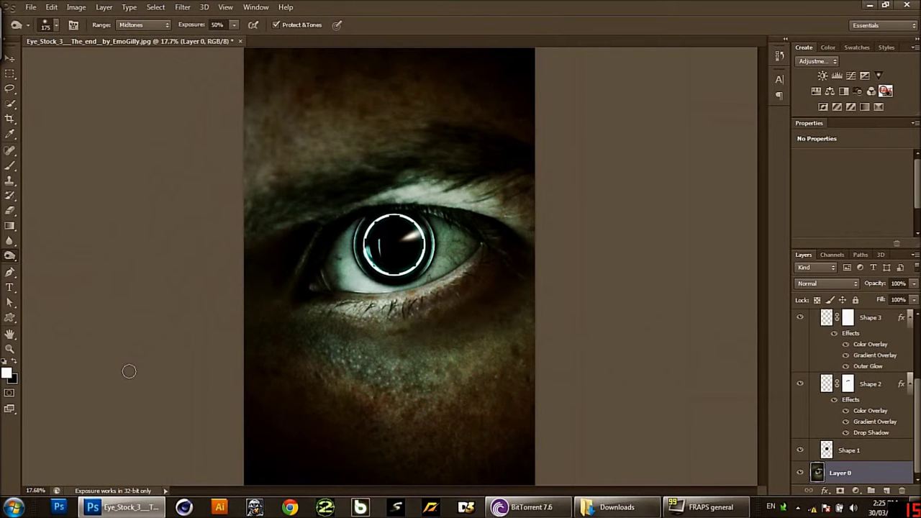
Step: Browse to Desktop > golden bokeh and select golden bokeh (1) to open
scroll(218, 317, down, 2)
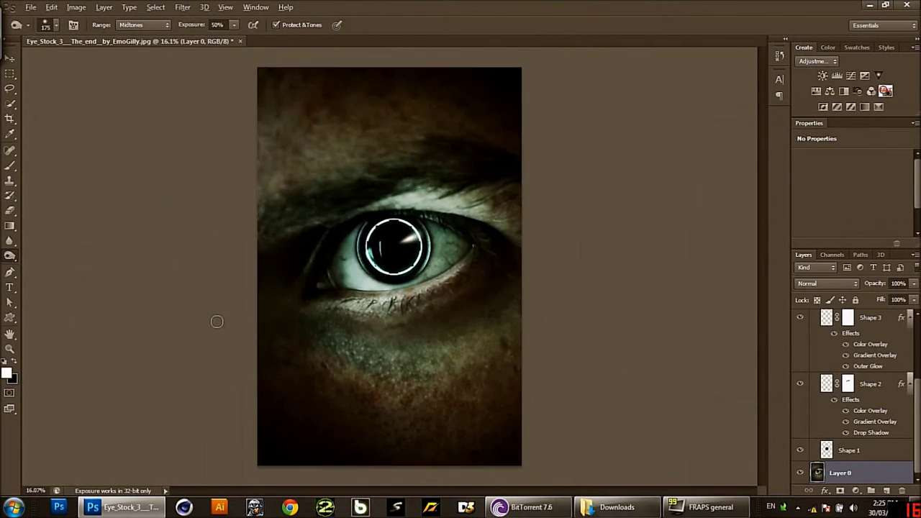
scroll(218, 317, up, 2)
scroll(217, 320, down, 2)
scroll(216, 322, up, 1)
scroll(216, 322, up, 1)
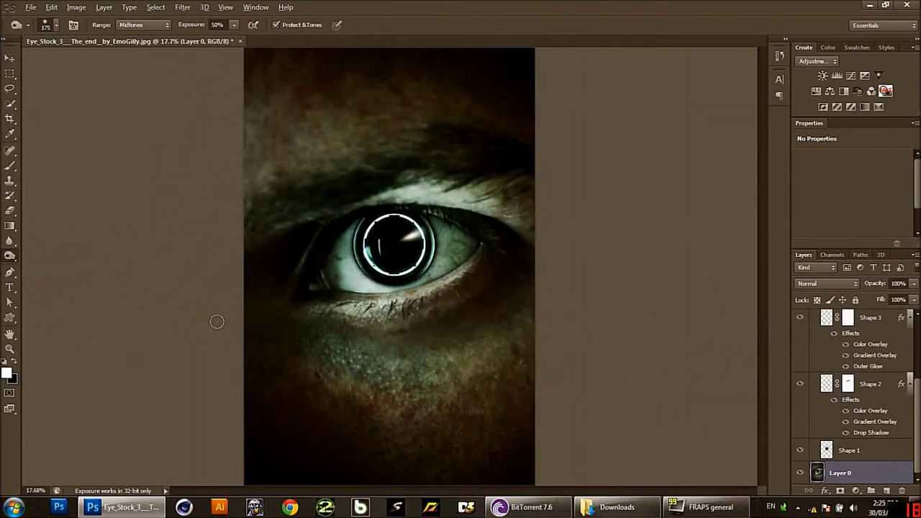
scroll(216, 322, down, 1)
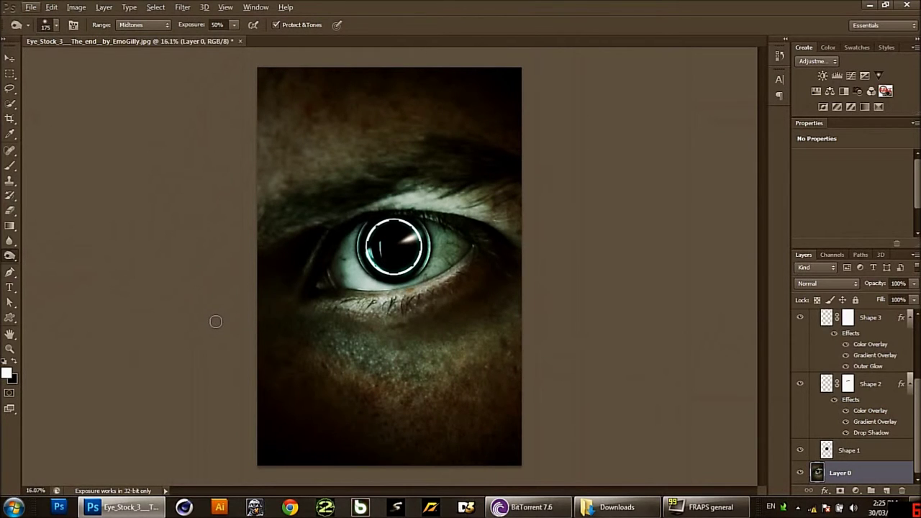
click(31, 7)
click(36, 29)
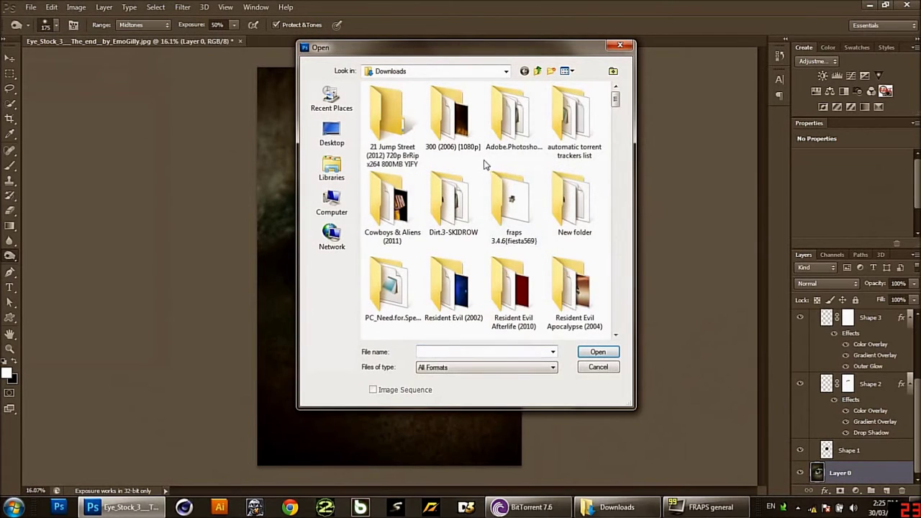
click(347, 128)
scroll(432, 180, down, 10)
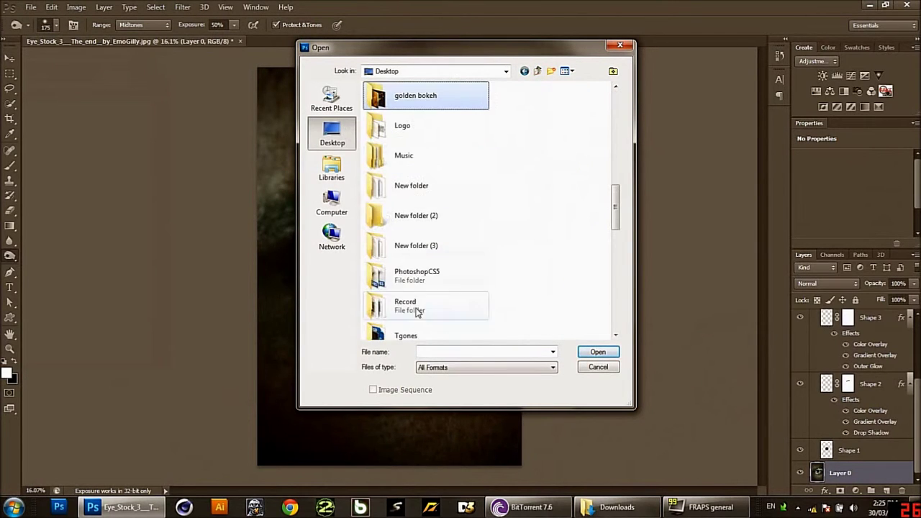
double_click(406, 95)
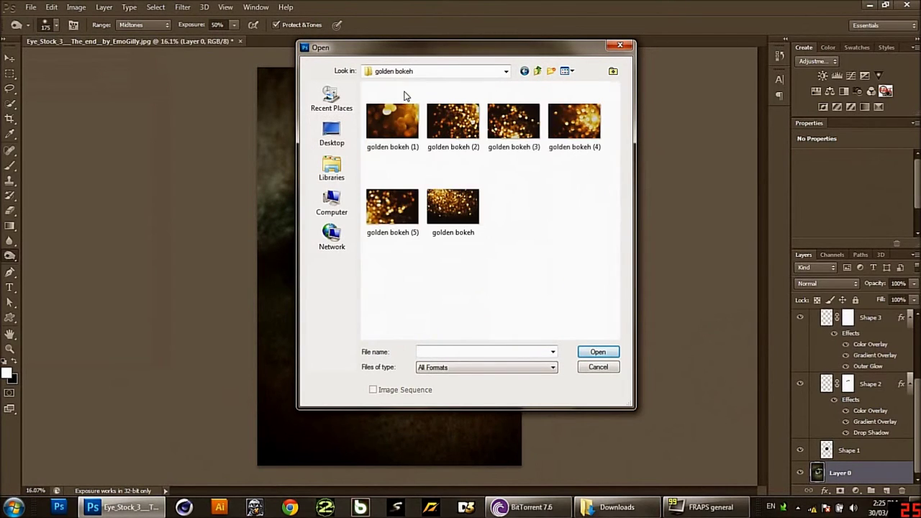
click(411, 136)
Step: Open the bokeh image and recolour it teal-green with a Hue/Saturation hue of +141
click(598, 352)
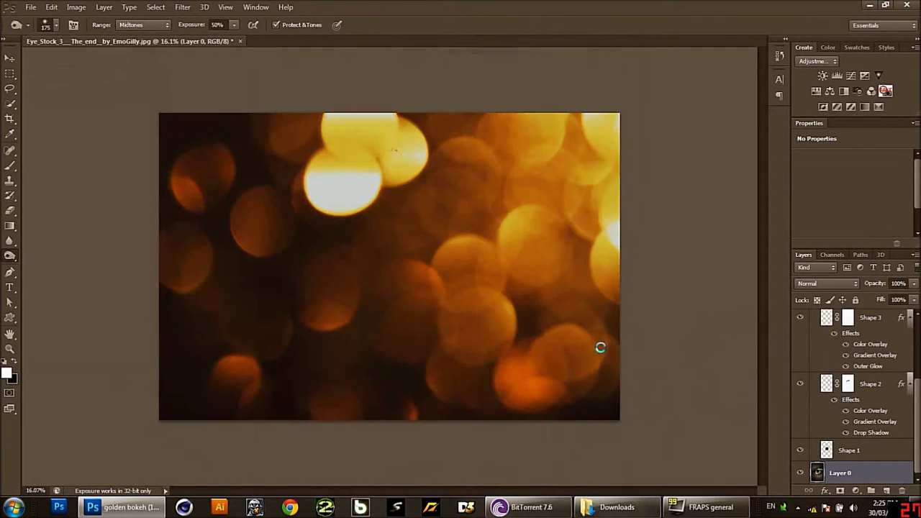
click(856, 489)
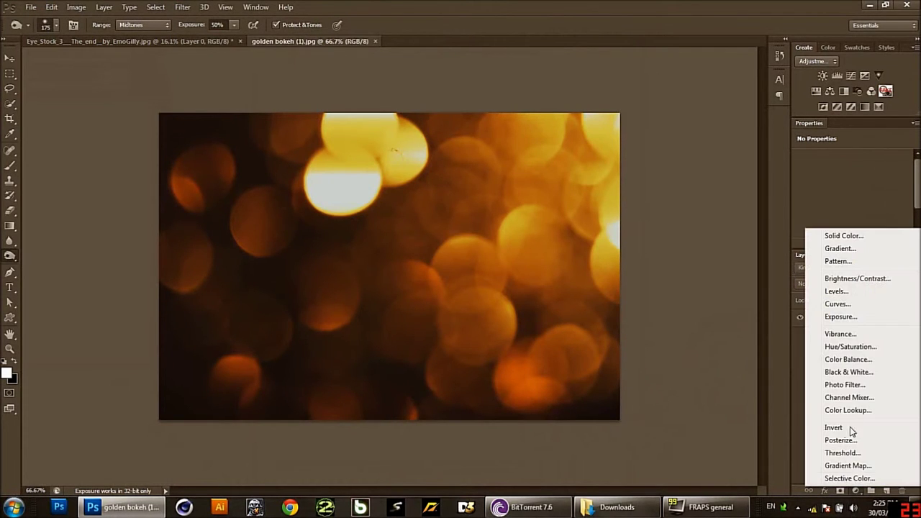
click(845, 346)
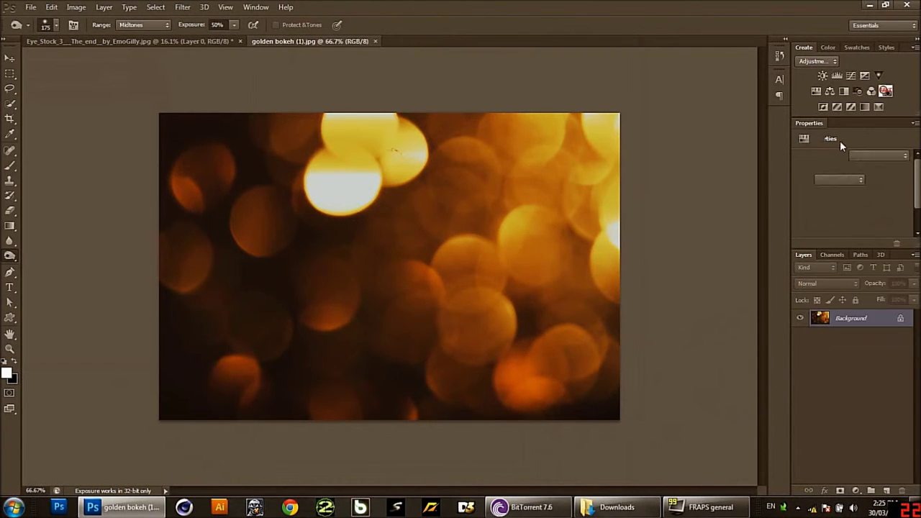
drag(850, 209, 894, 207)
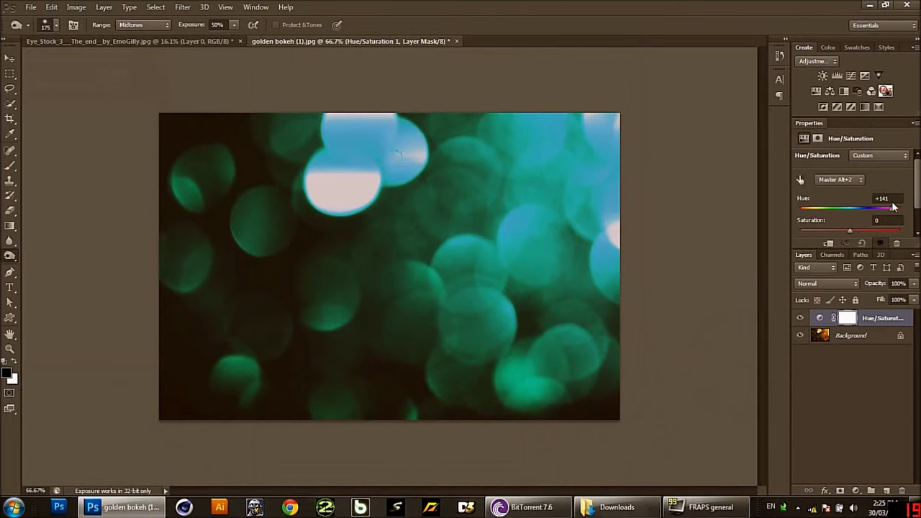
Step: Merge the Hue/Saturation layer with the Background into a single layer
click(854, 322)
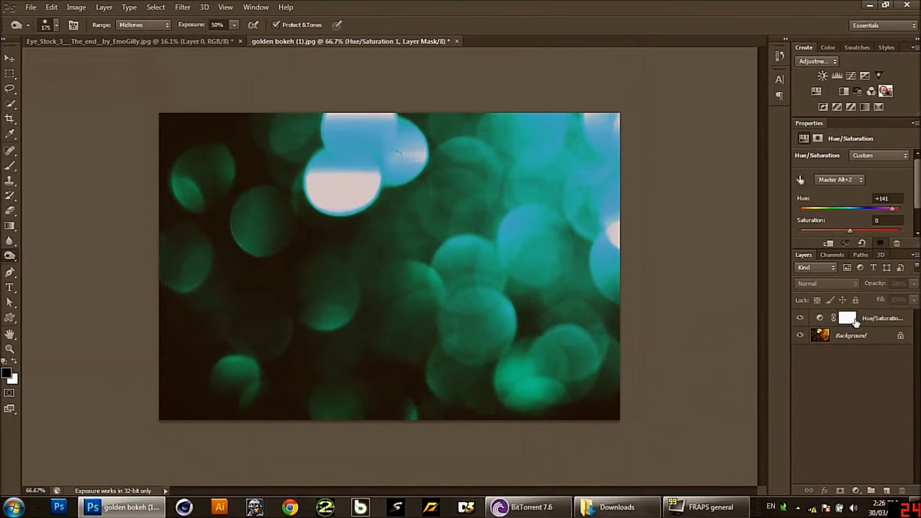
click(856, 322)
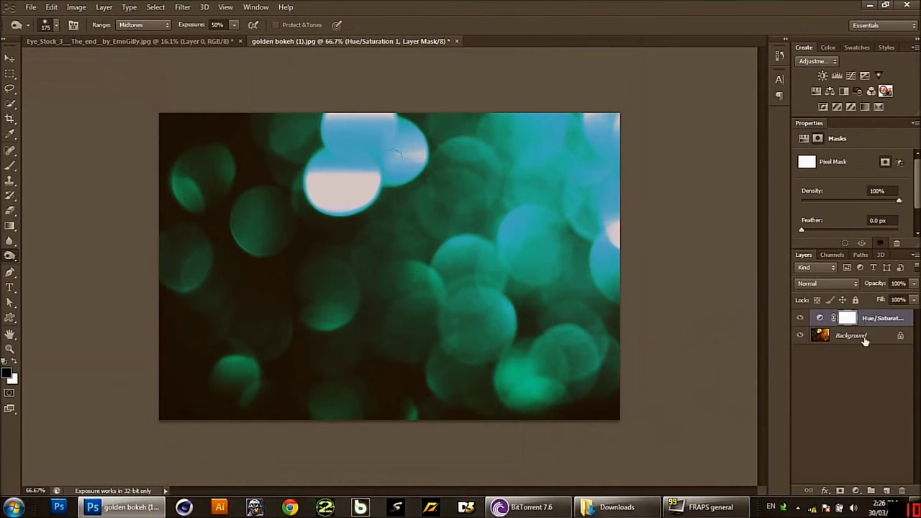
shift+click(864, 338)
right_click(864, 335)
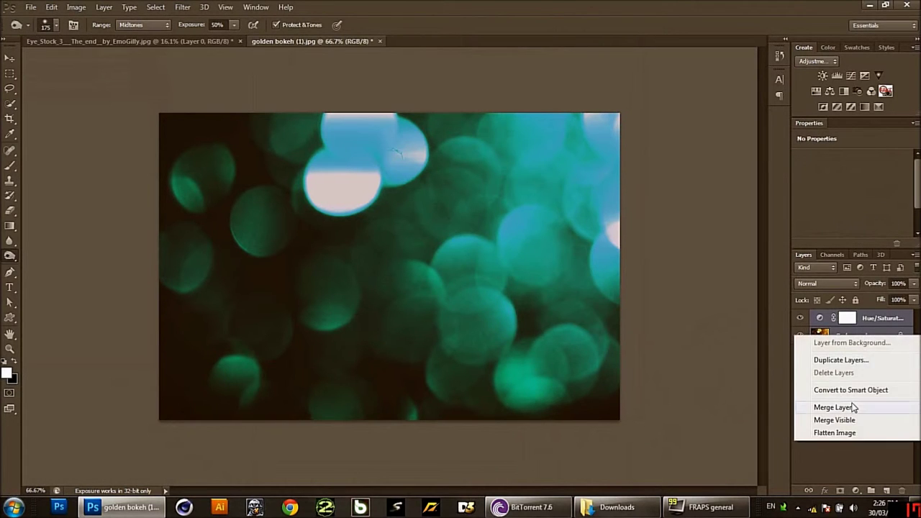
click(853, 407)
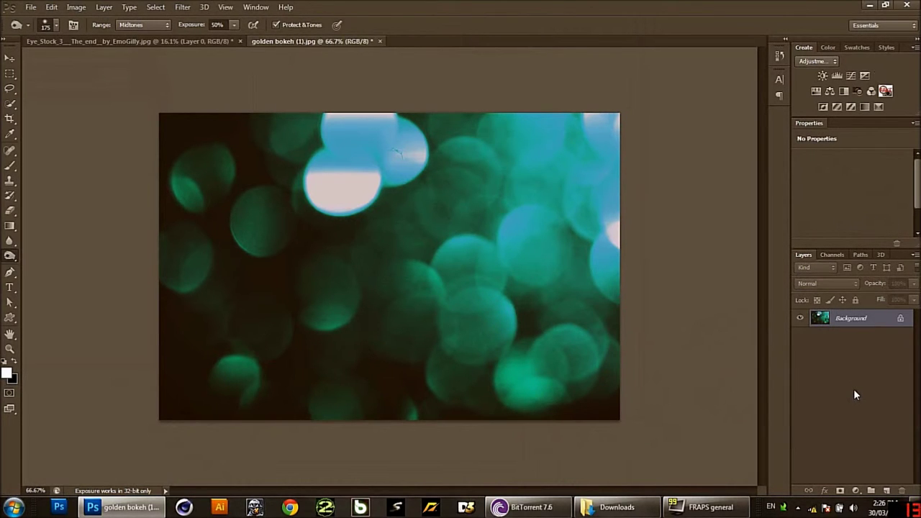
Step: Copy the bokeh into Eye_Stock, rotated 179.3° and scaled 254.1% over the lower face
key(ctrl+a)
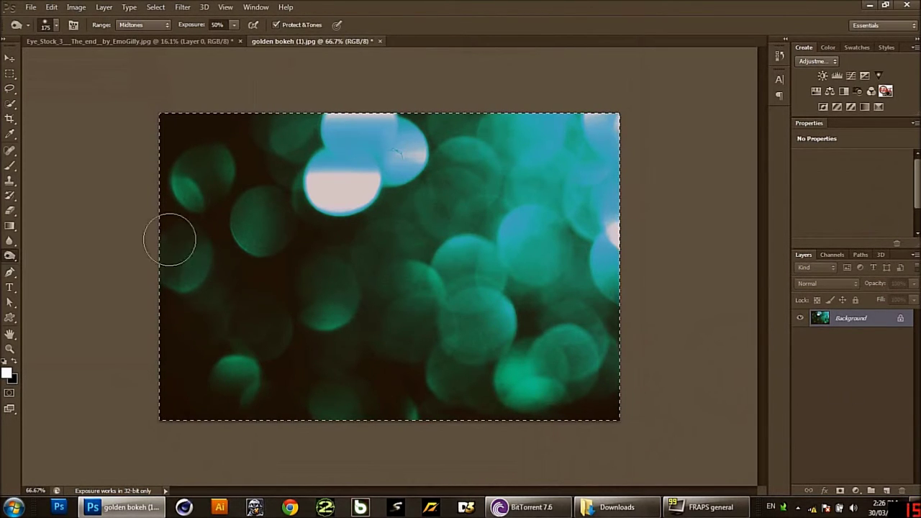
click(88, 40)
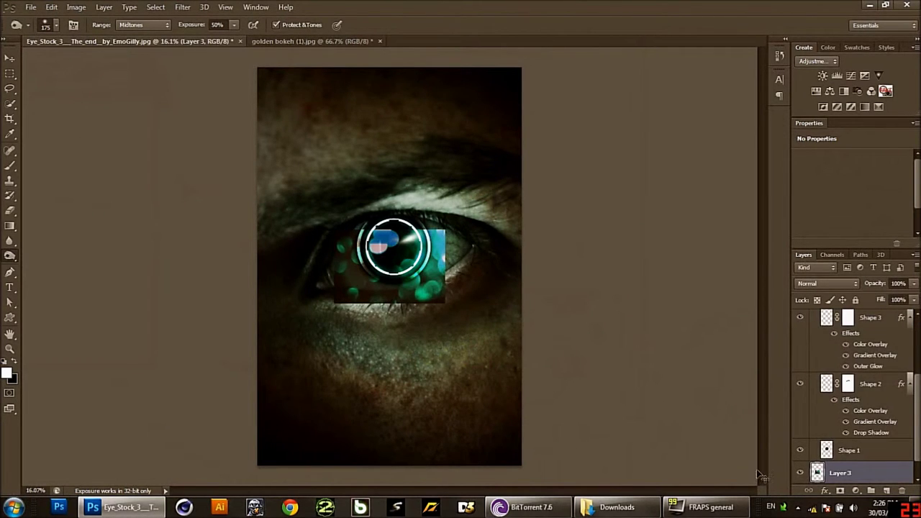
key(ctrl+t)
drag(612, 299, 210, 214)
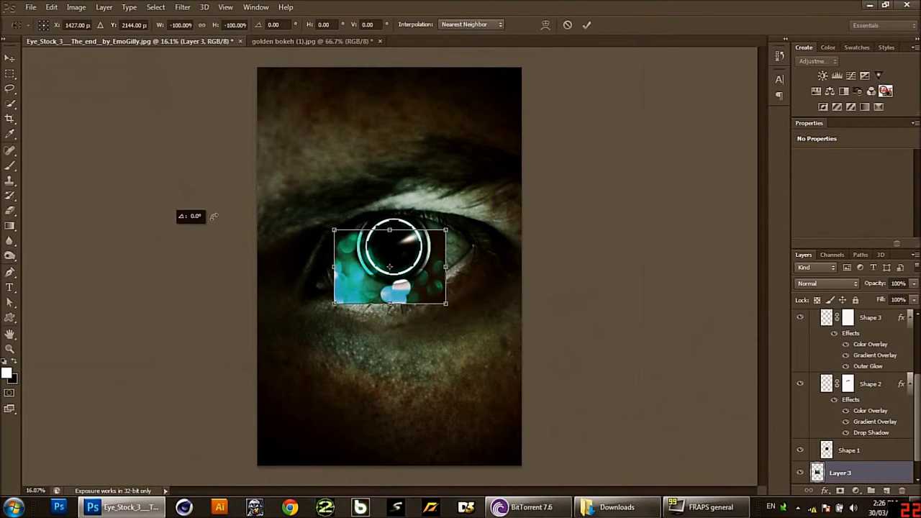
drag(425, 281, 443, 444)
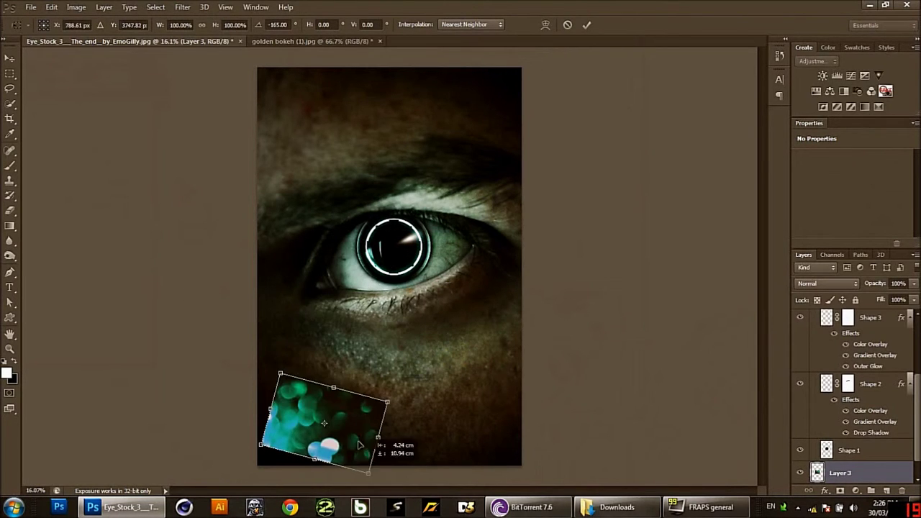
drag(443, 410, 450, 399)
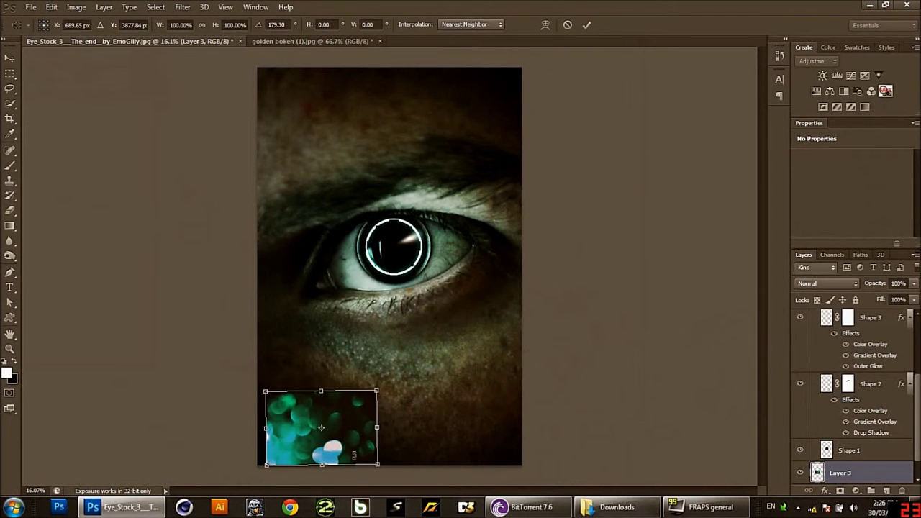
drag(374, 480, 568, 479)
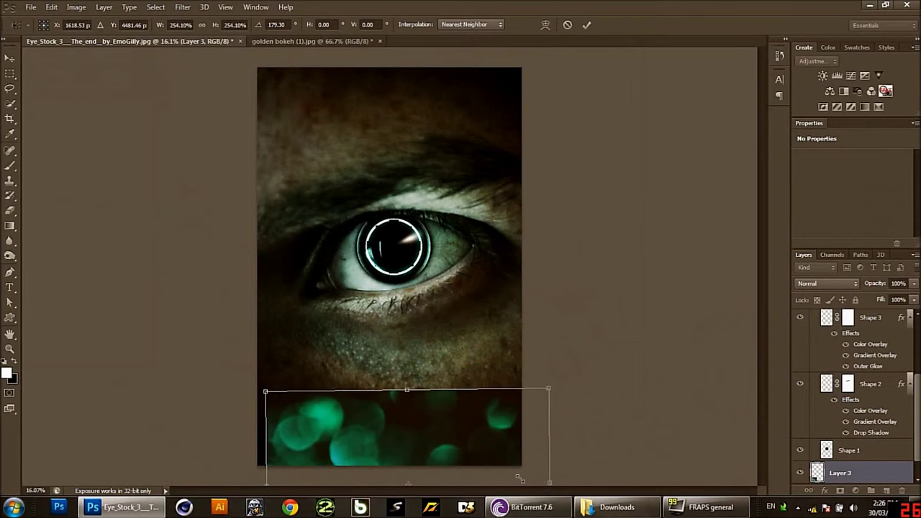
drag(514, 464, 503, 421)
Step: Commit the bokeh transform and place Layer 3 just below the Brightness/Contrast adjustment
key(o)
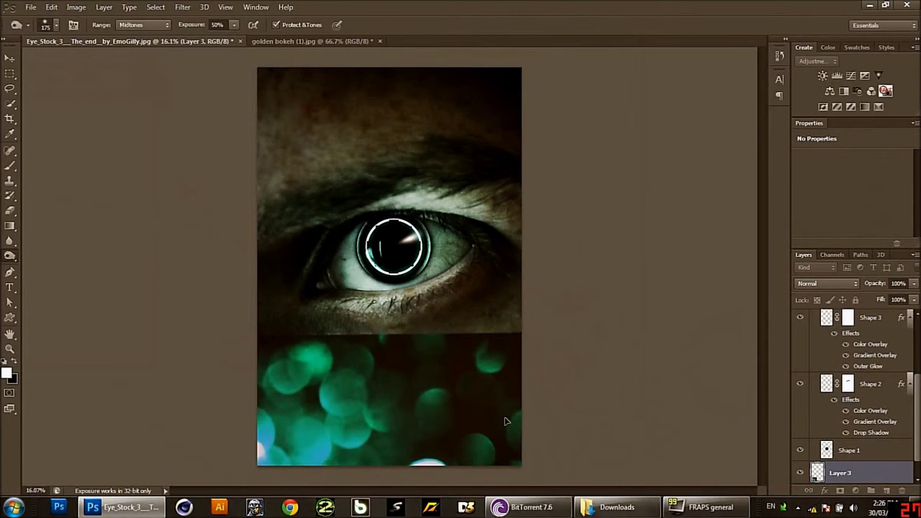
click(835, 283)
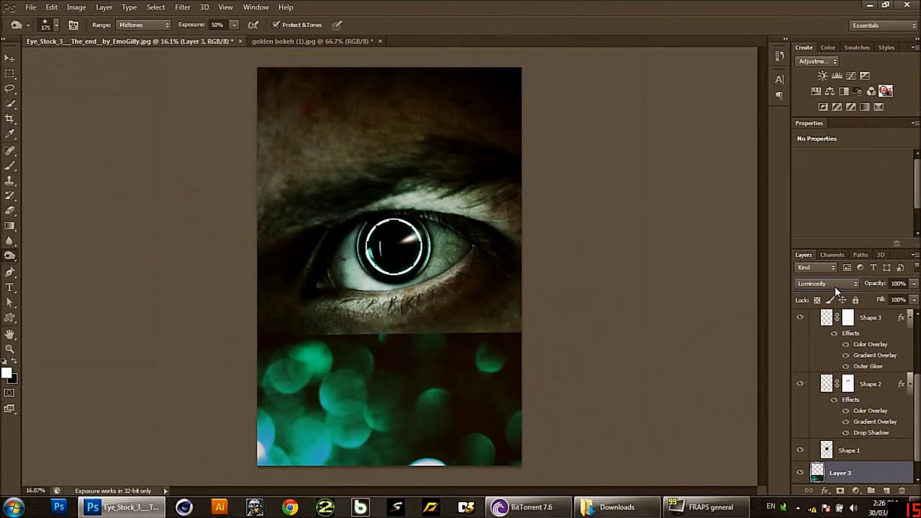
key(Up)
key(Up)
key(Up)
key(Up)
key(Up)
key(Up)
key(Up)
key(Up)
key(Up)
drag(846, 480, 847, 277)
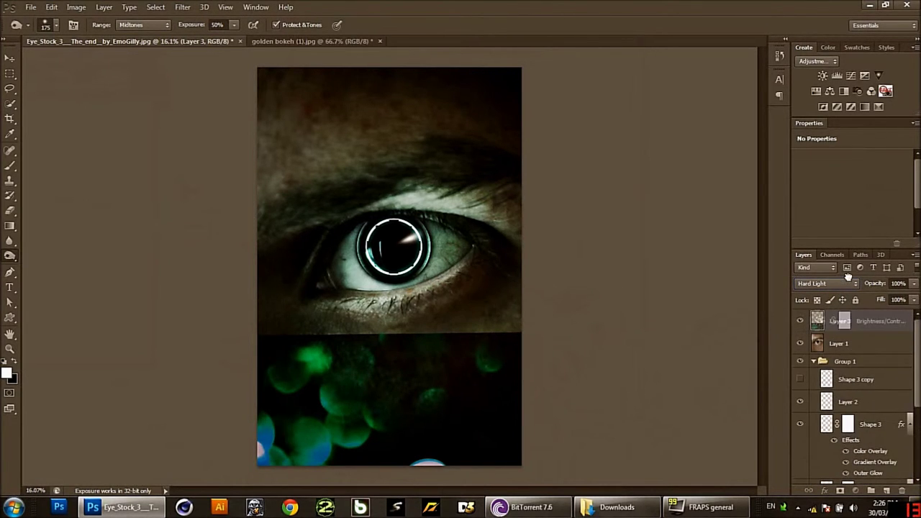
drag(847, 277, 850, 319)
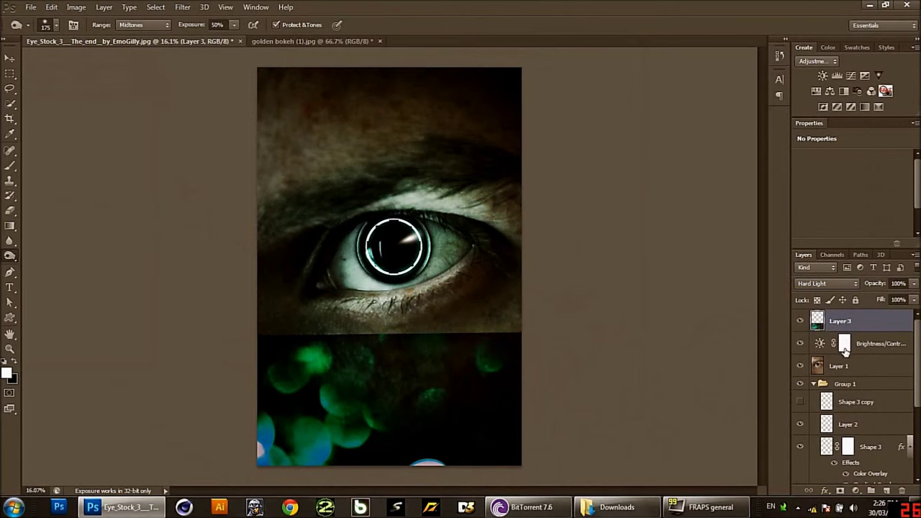
drag(866, 323, 867, 349)
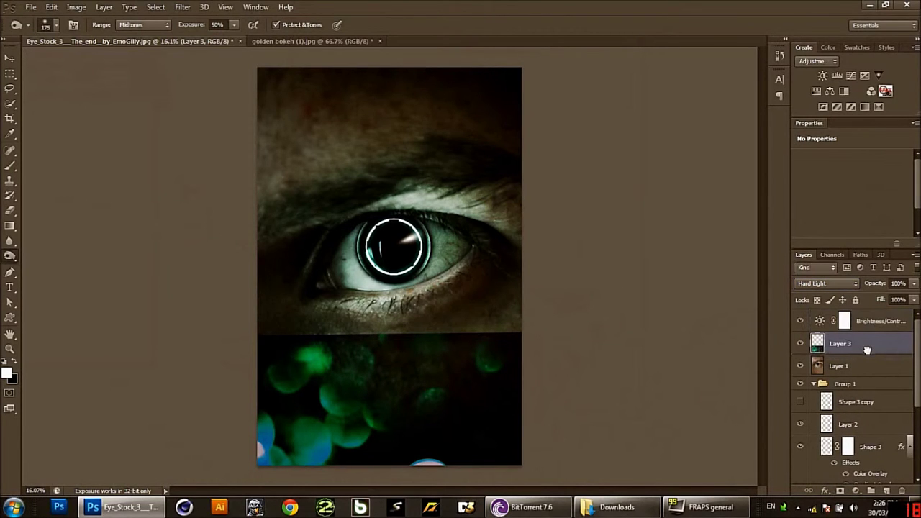
Step: Set Layer 3's blend mode to Color Dodge
click(830, 282)
scroll(830, 283, up, 2)
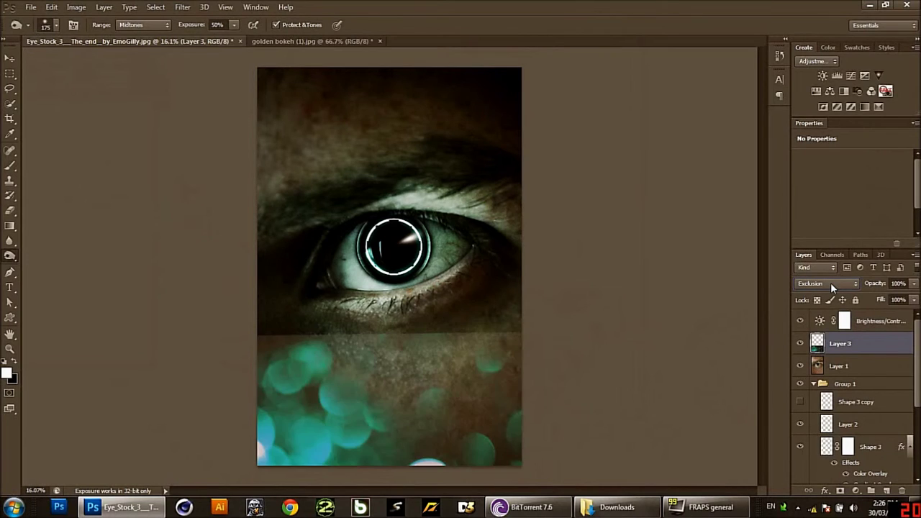
scroll(830, 283, up, 1)
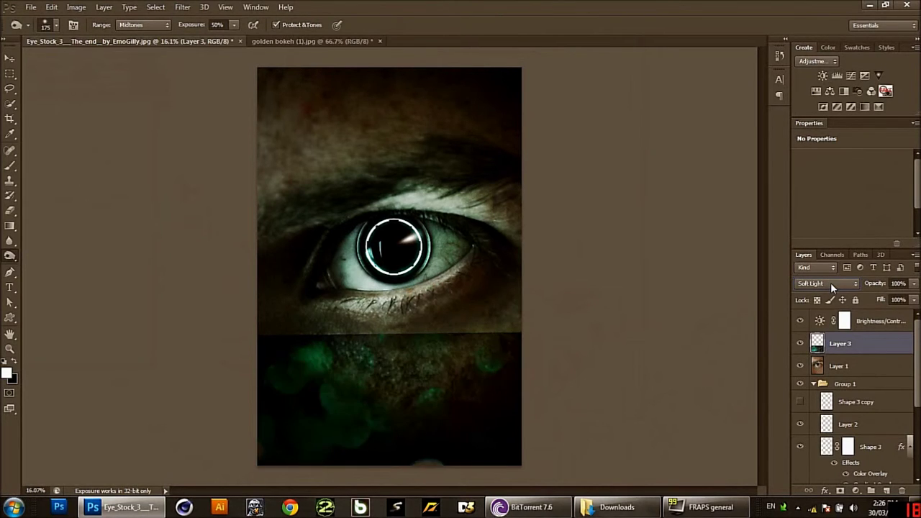
scroll(830, 283, up, 1)
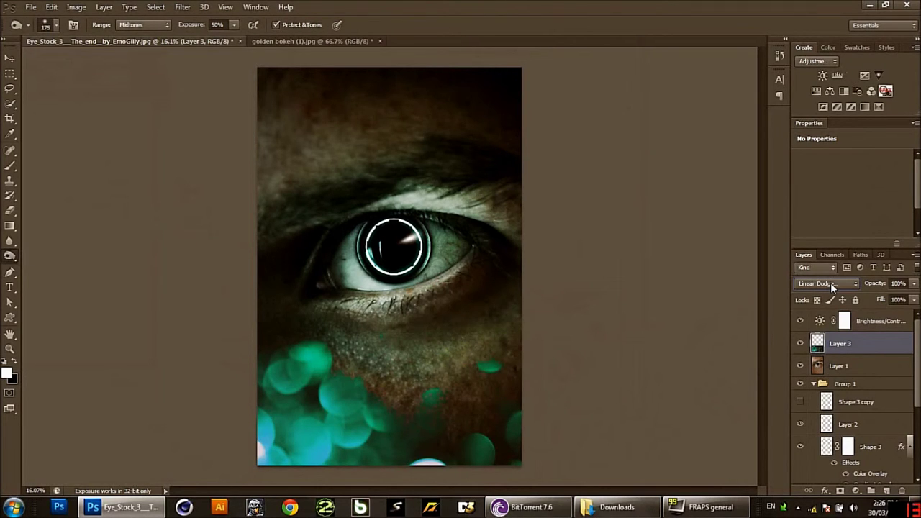
scroll(830, 283, up, 1)
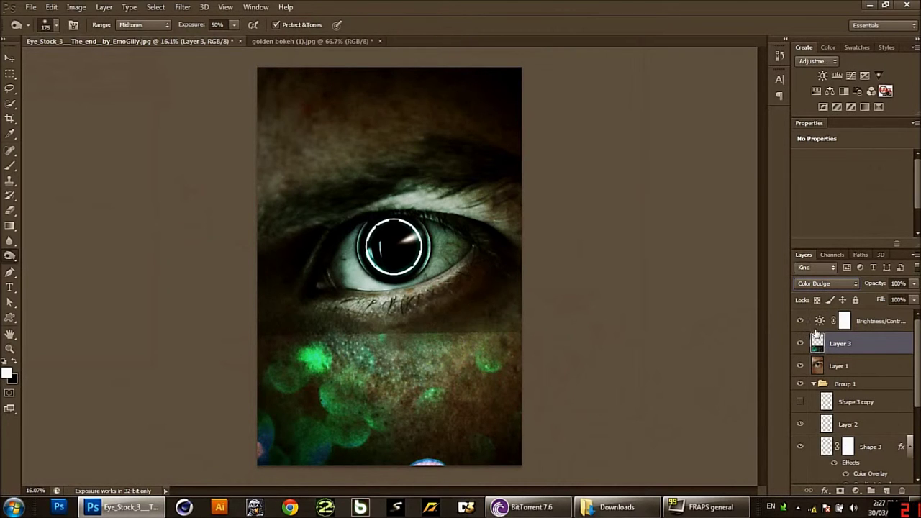
Step: Set up the Eraser with Round Brushes with Size, a 19 px hard round enlarged to 1139 px
click(10, 210)
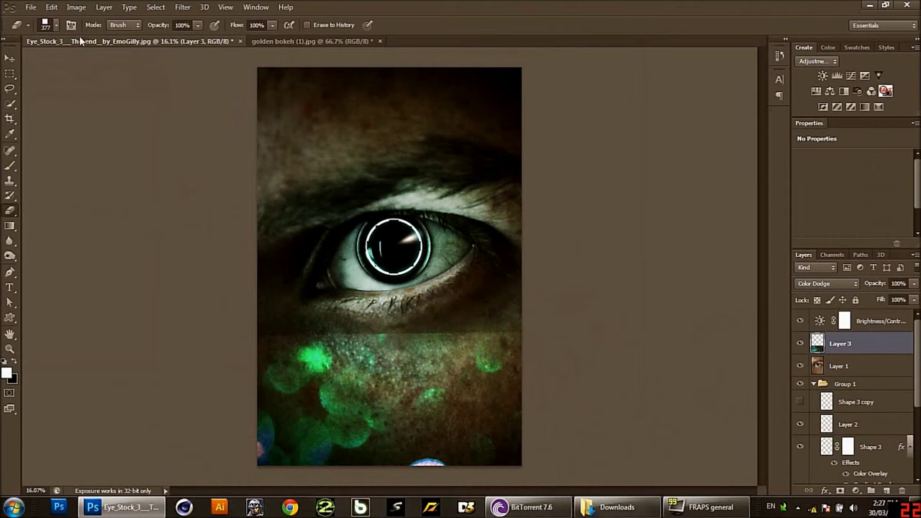
click(55, 25)
click(164, 46)
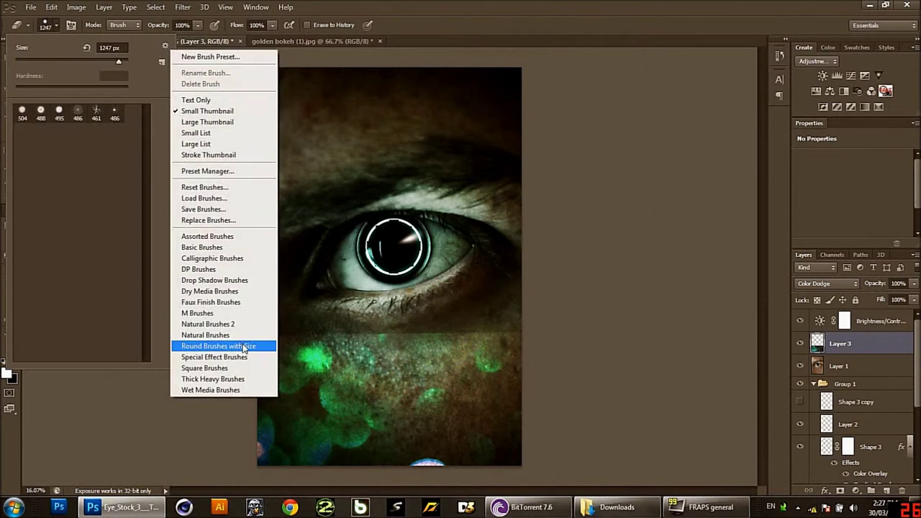
click(243, 346)
click(404, 195)
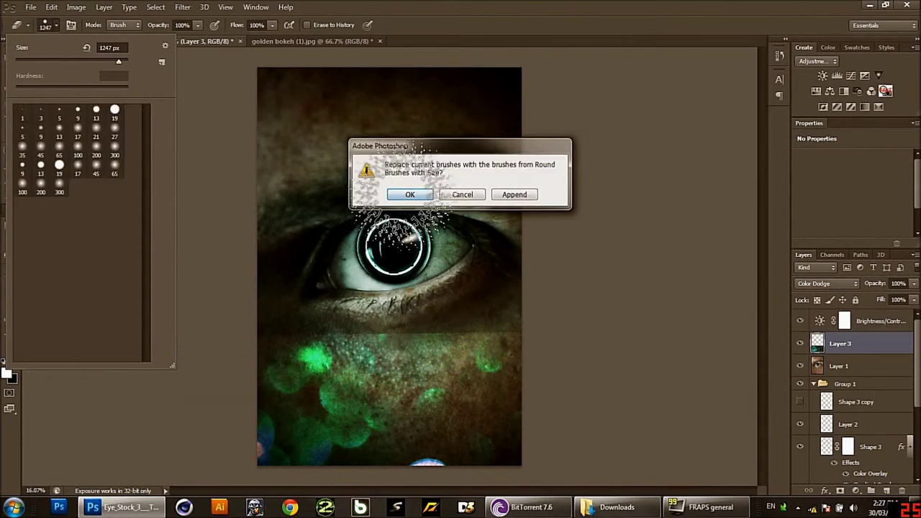
click(113, 111)
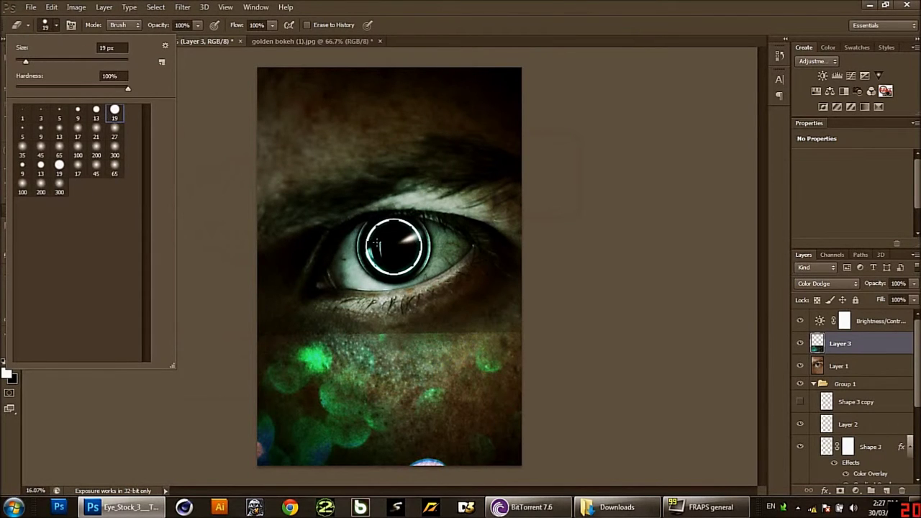
drag(379, 229, 404, 208)
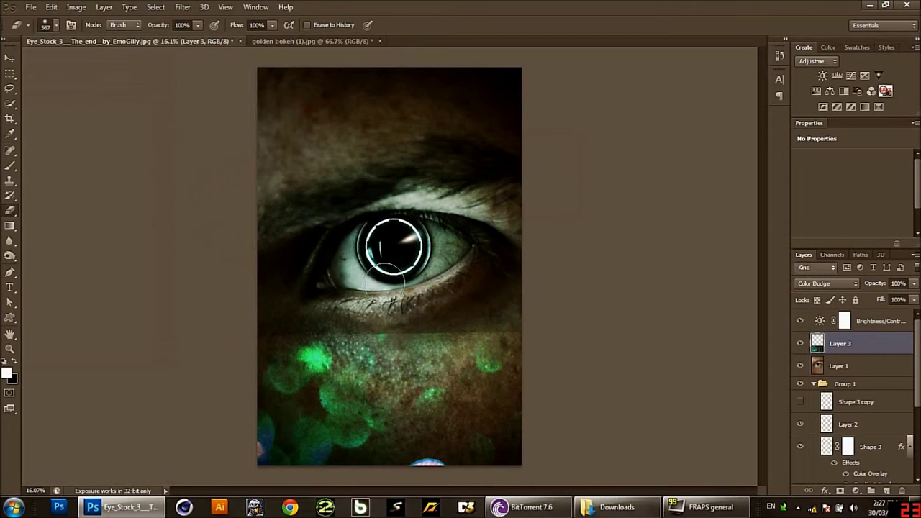
drag(288, 323, 576, 288)
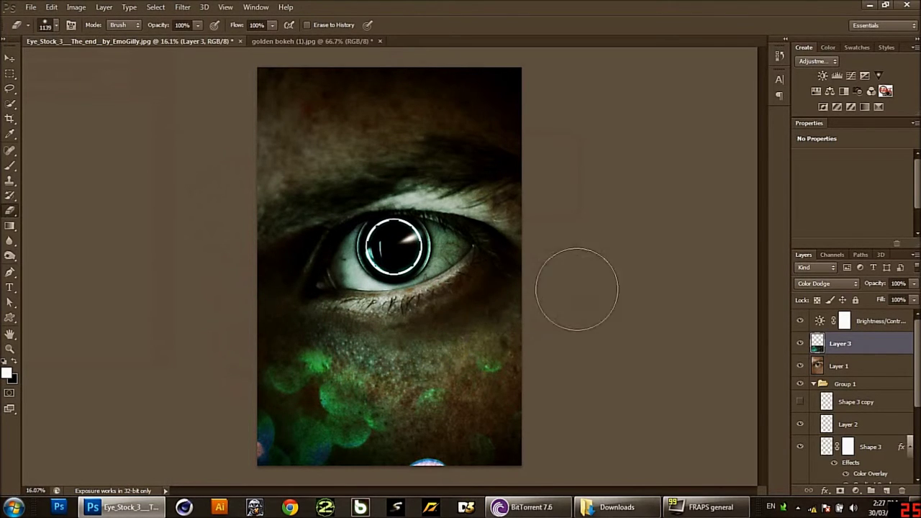
Step: Erase the stray bright bokeh along the bottom of the photo
mouse_move(206, 441)
mouse_down()
mouse_move(267, 462)
mouse_move(525, 482)
mouse_move(227, 478)
mouse_up()
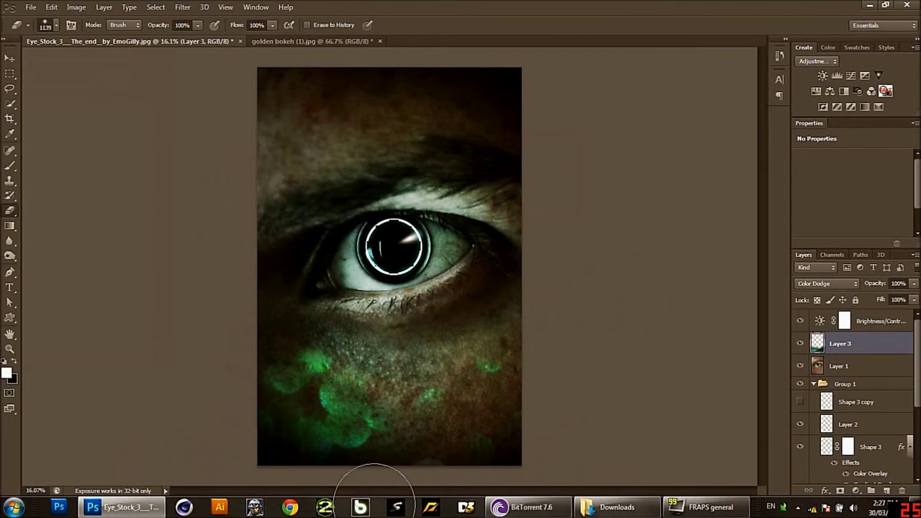
scroll(82, 304, down, 1)
scroll(82, 305, up, 1)
scroll(82, 304, down, 2)
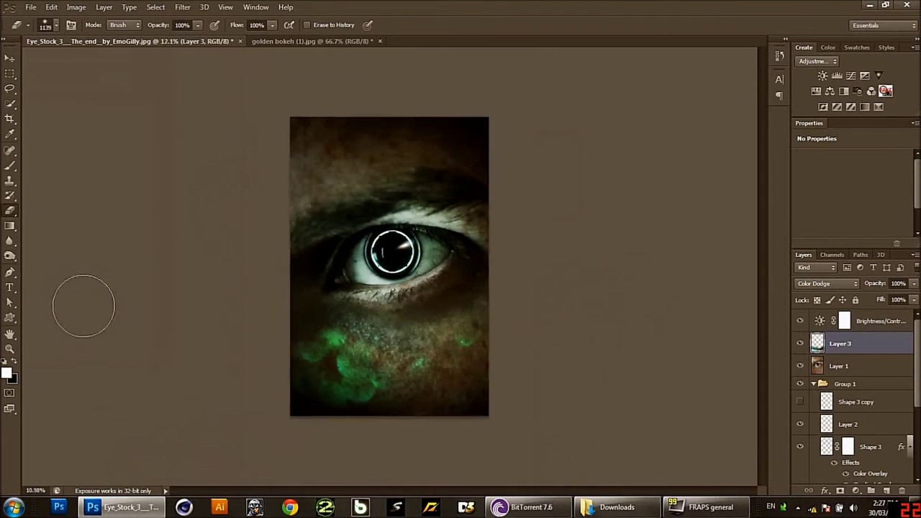
scroll(84, 305, up, 2)
scroll(83, 305, up, 1)
scroll(82, 305, down, 1)
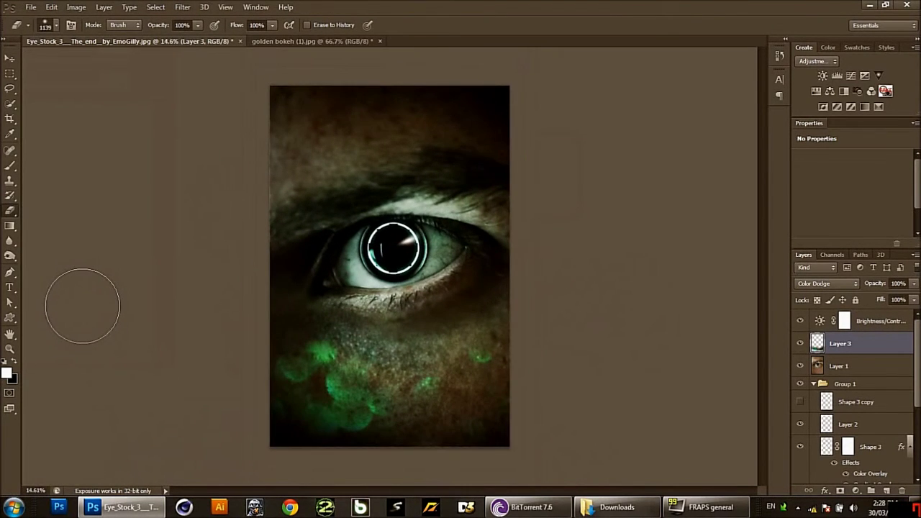
scroll(82, 305, up, 1)
scroll(82, 305, down, 1)
scroll(82, 305, up, 1)
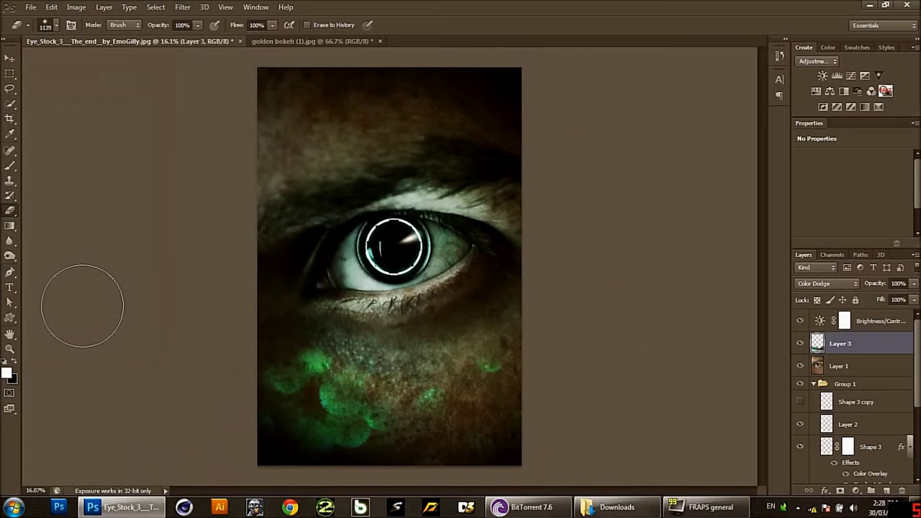
scroll(395, 248, up, 1)
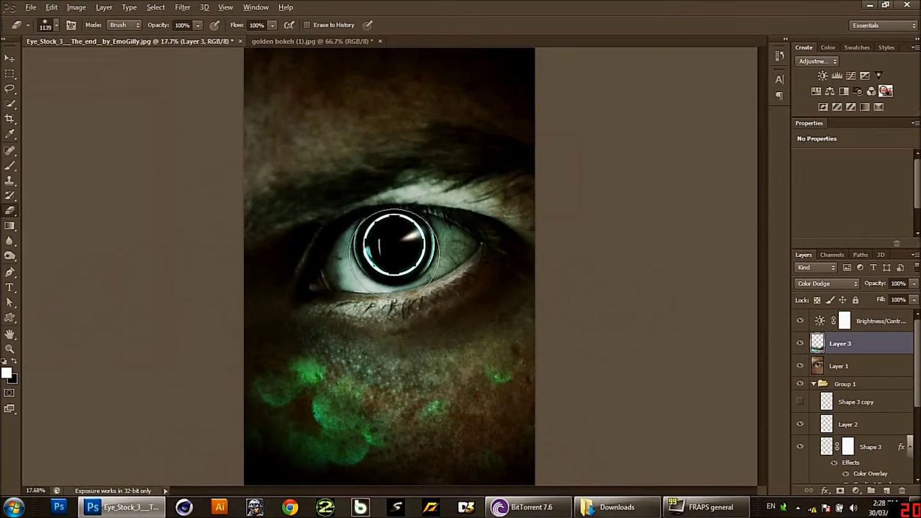
scroll(394, 251, up, 2)
scroll(394, 253, up, 4)
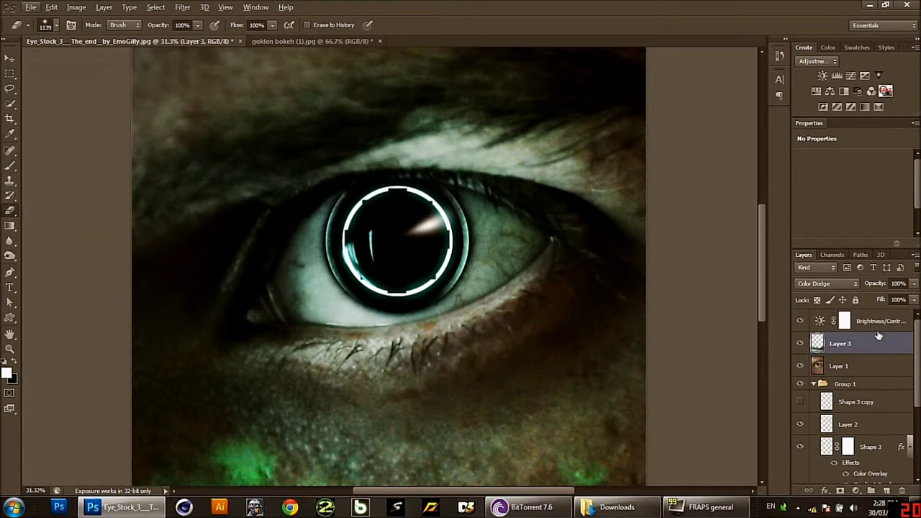
scroll(873, 371, down, 2)
scroll(872, 371, up, 1)
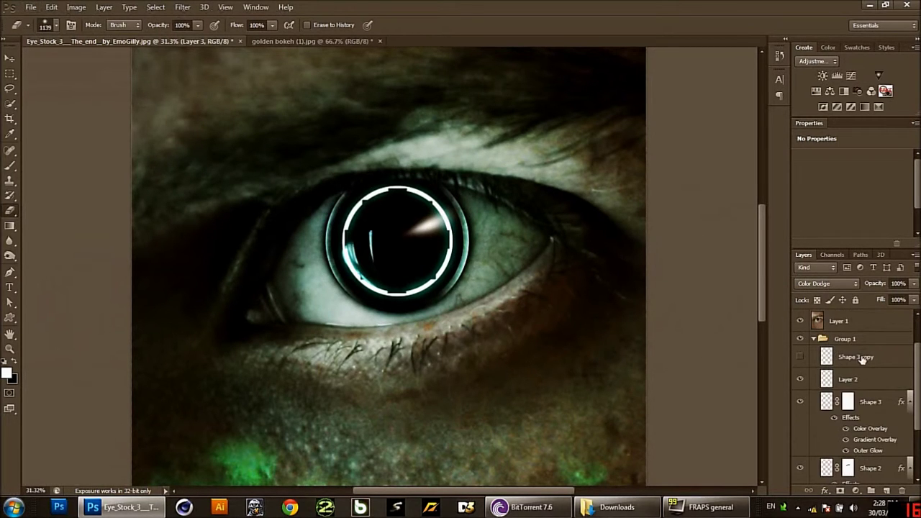
Step: Add Layer 4 and load Assorted Brushes, enlarging the 41 px tip to 1261 px
click(886, 490)
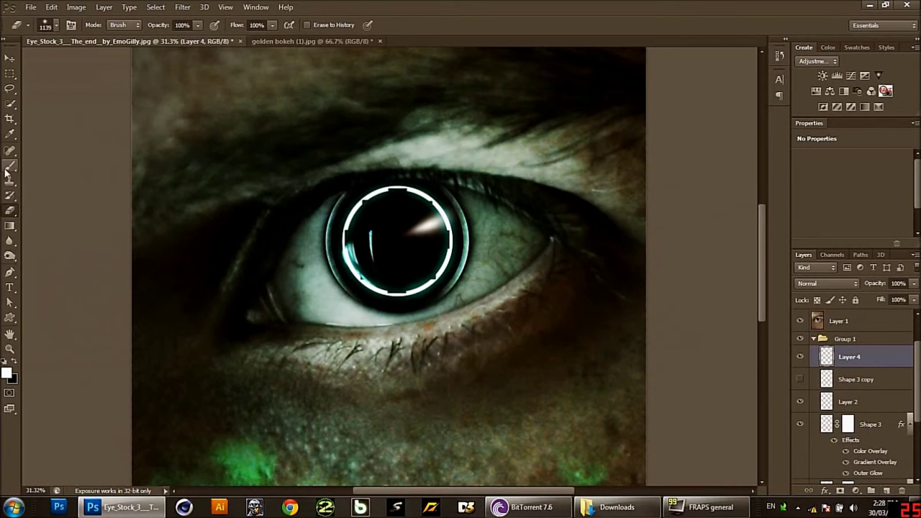
click(57, 26)
click(165, 46)
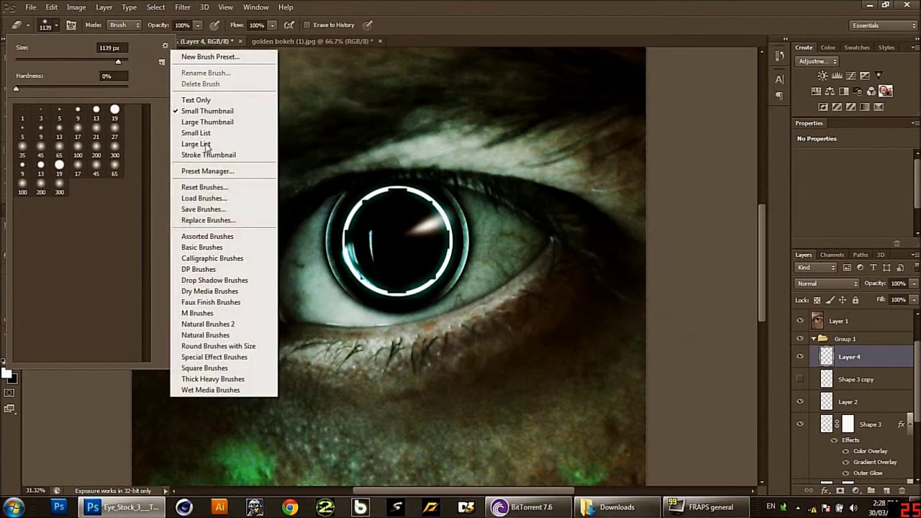
click(209, 234)
click(407, 194)
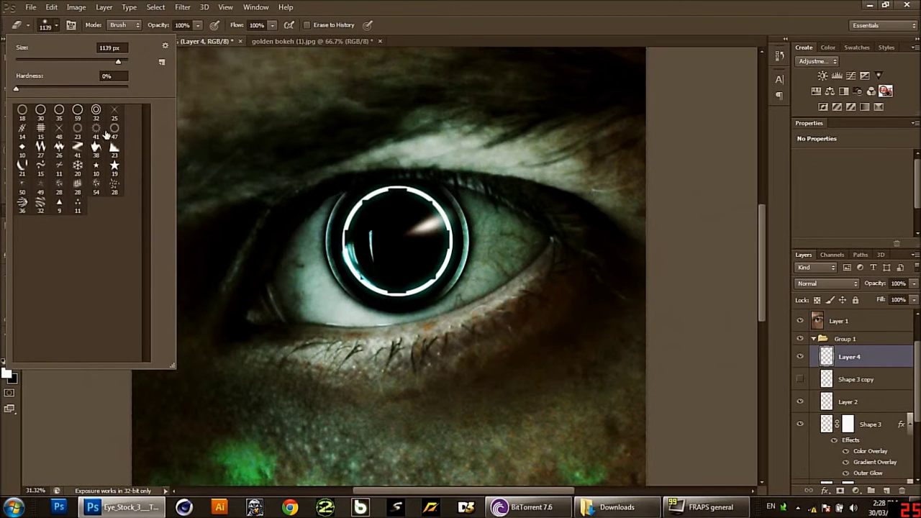
click(102, 132)
drag(397, 234, 539, 234)
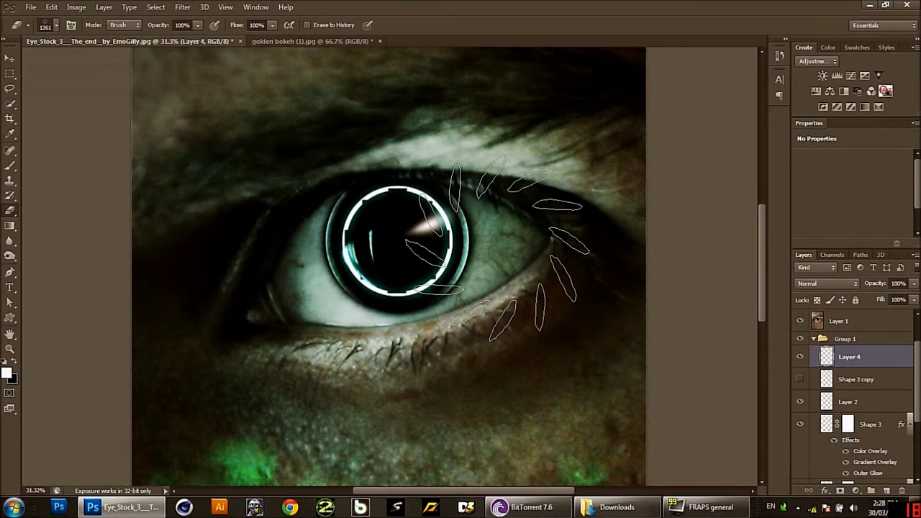
Step: Stamp a white 1165 px petal-ring brush around the iris and blend Layer 4 in Overlay
click(10, 165)
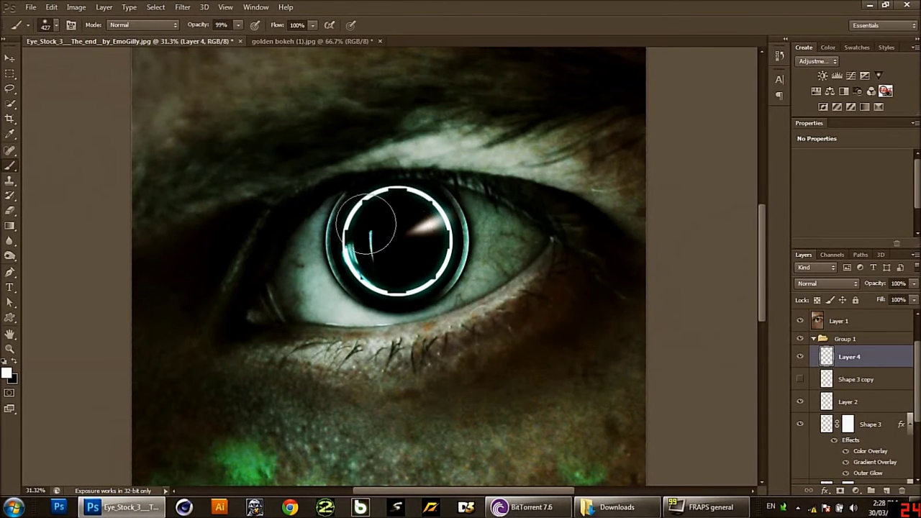
click(47, 24)
click(164, 46)
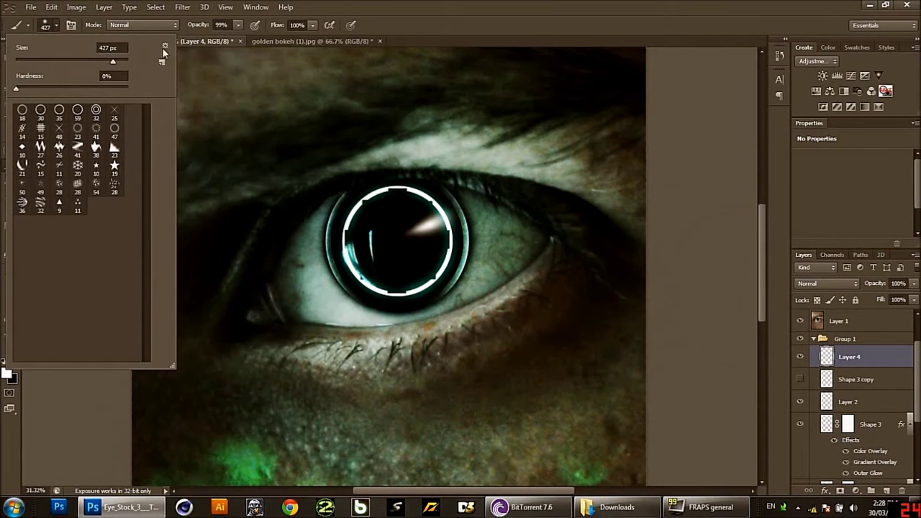
click(96, 131)
click(374, 221)
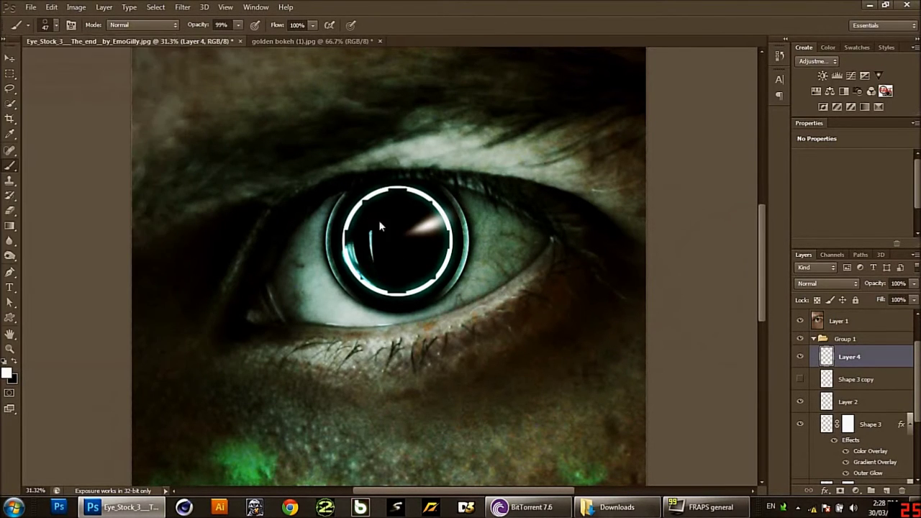
click(394, 241)
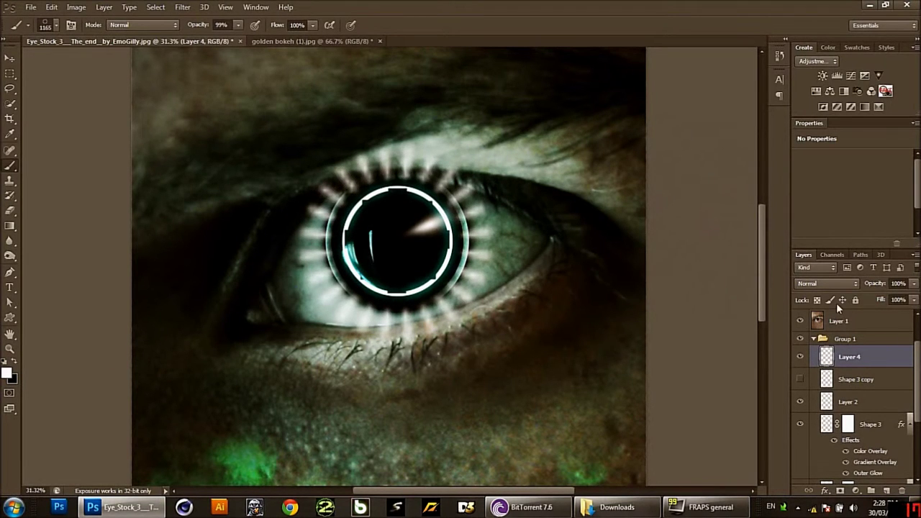
click(823, 283)
click(813, 146)
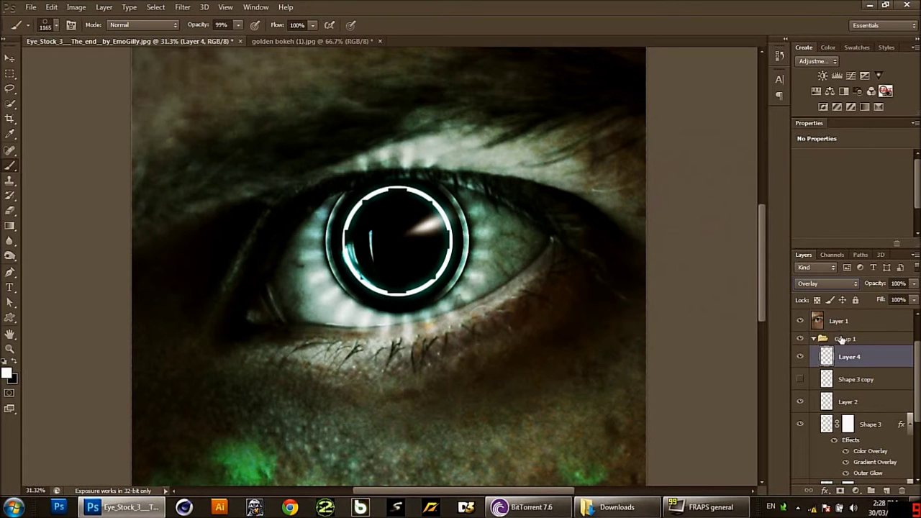
Step: Choose the Eraser with a hard round tip from Round Brushes with Size at 213 px
click(10, 210)
click(56, 25)
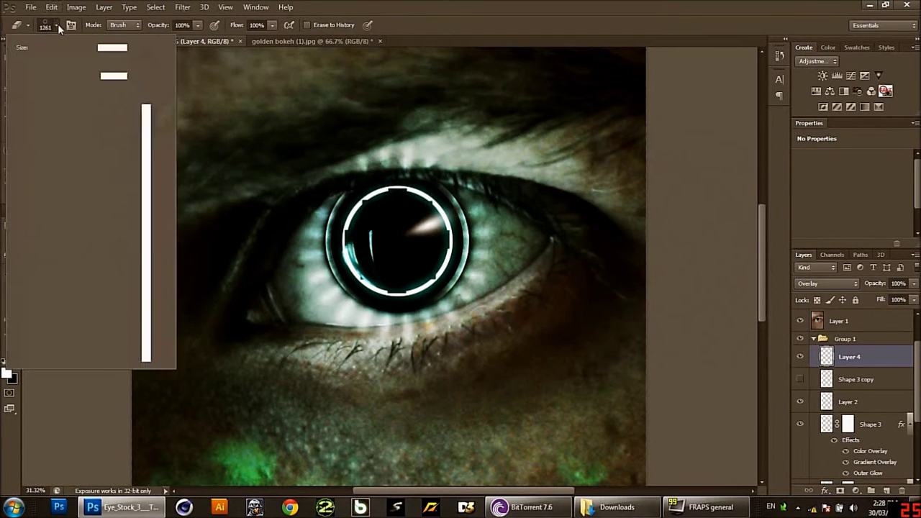
click(164, 46)
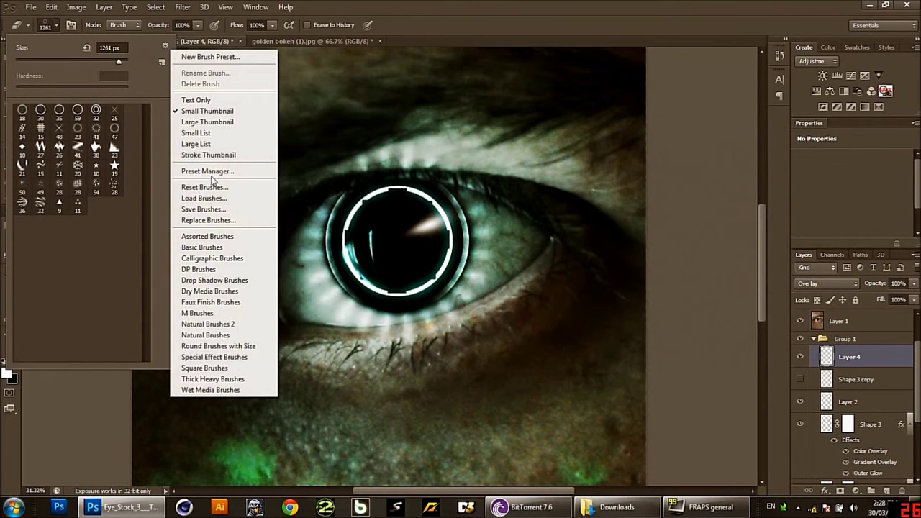
click(240, 347)
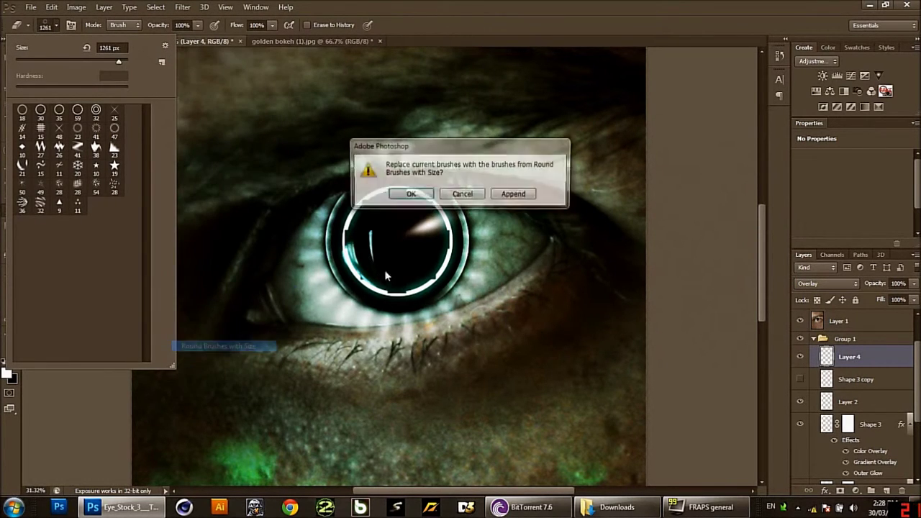
click(414, 193)
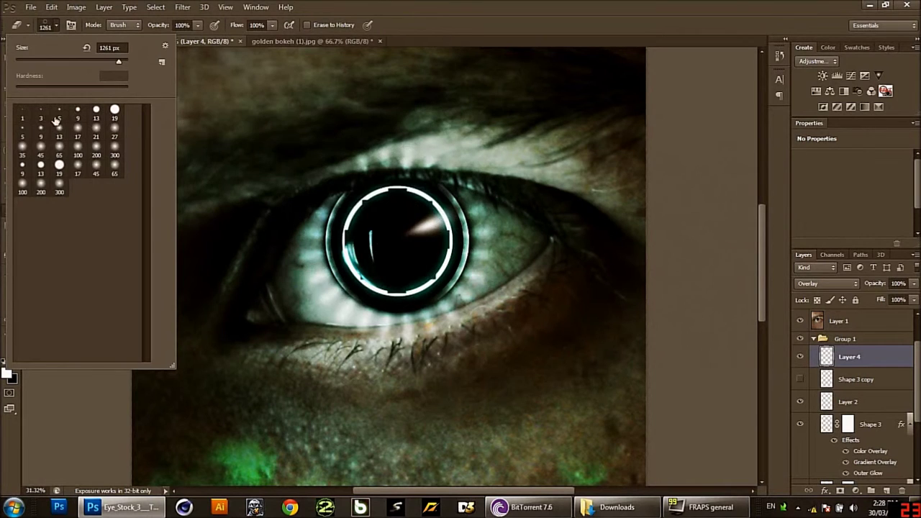
click(78, 114)
drag(347, 150, 353, 149)
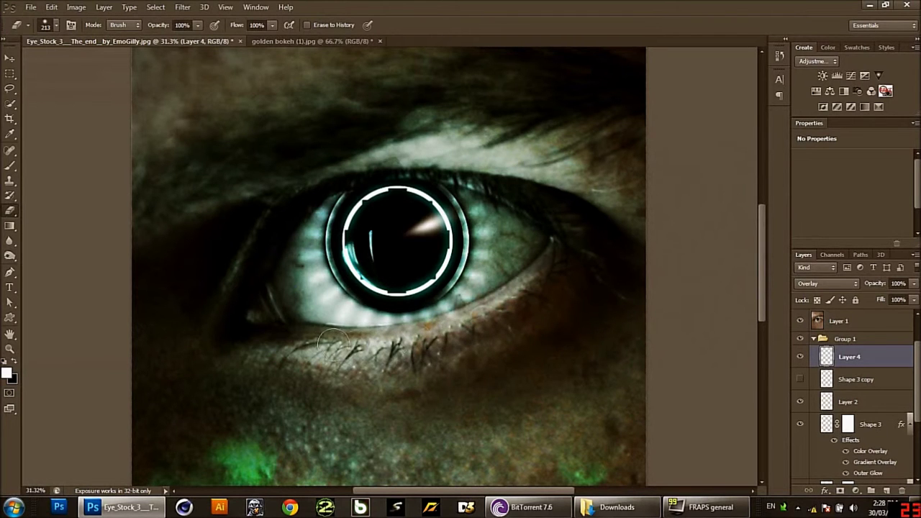
key(super)
key(super)
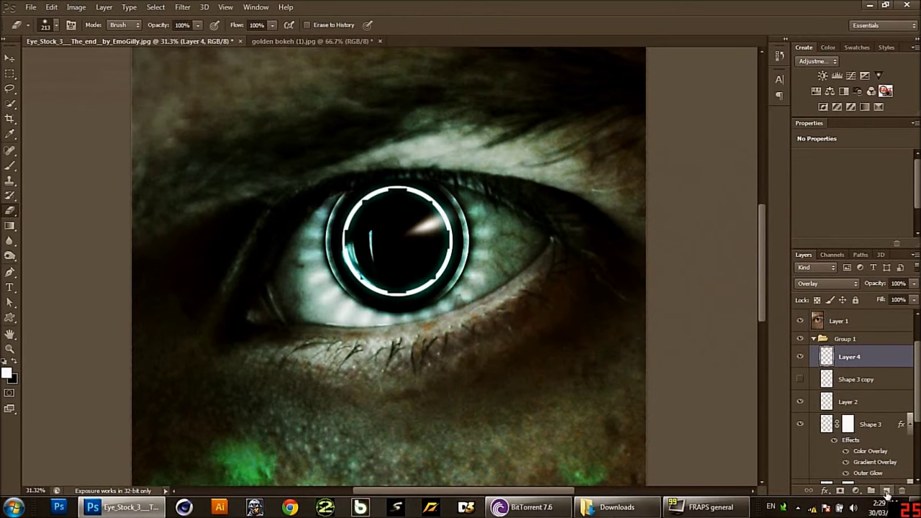
Step: Add Layer 5 and draw a large custom-shape ring around the eye
click(886, 491)
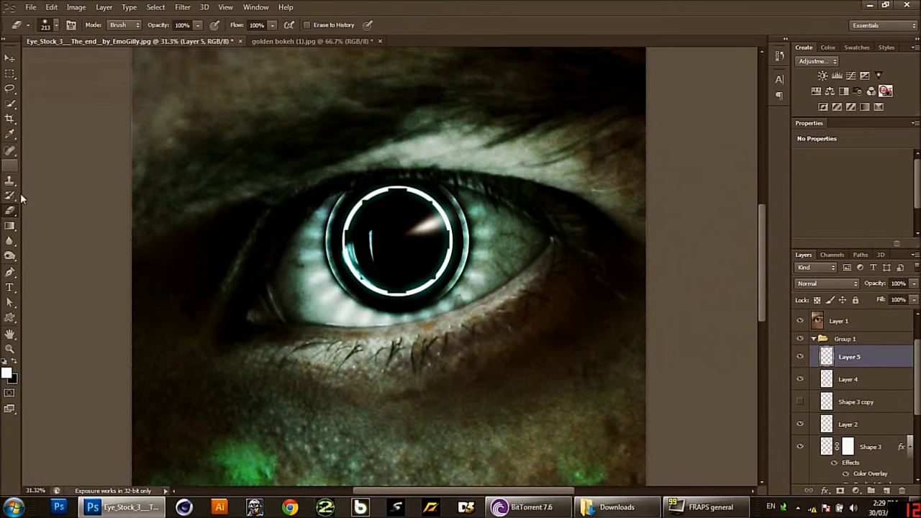
click(11, 256)
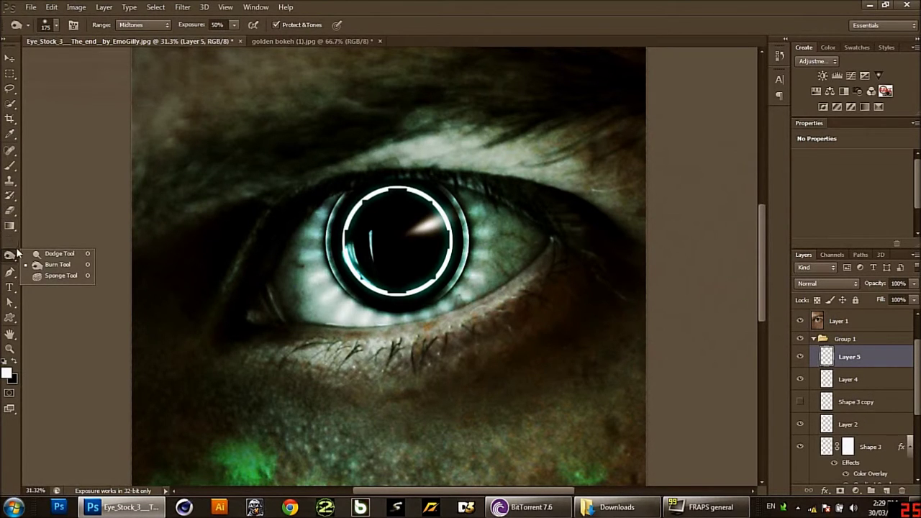
click(10, 210)
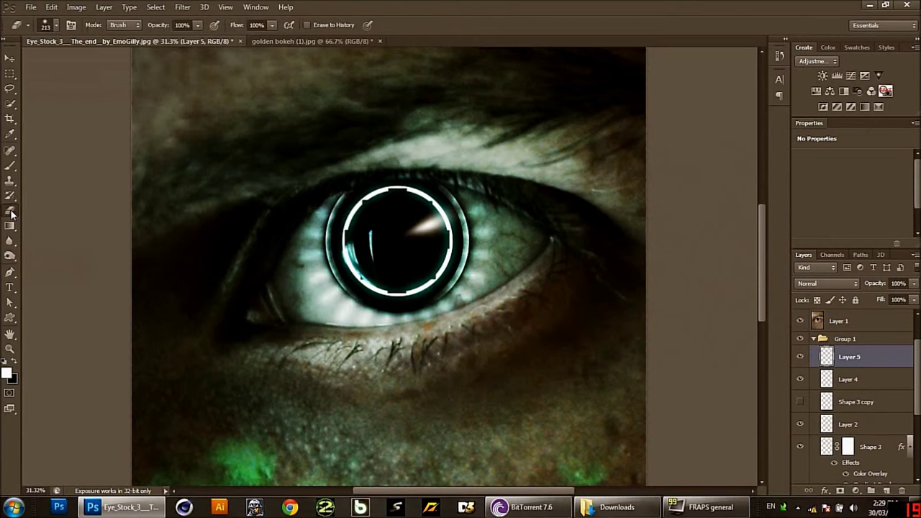
click(10, 318)
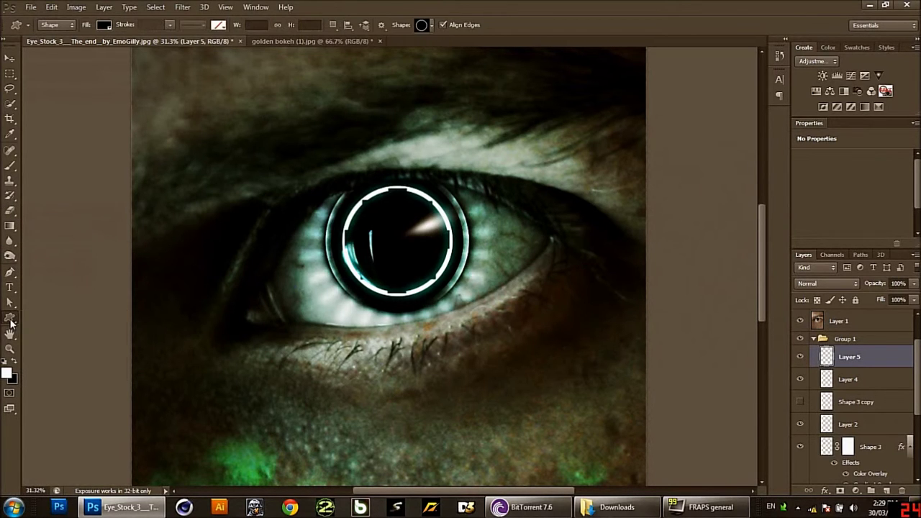
click(37, 338)
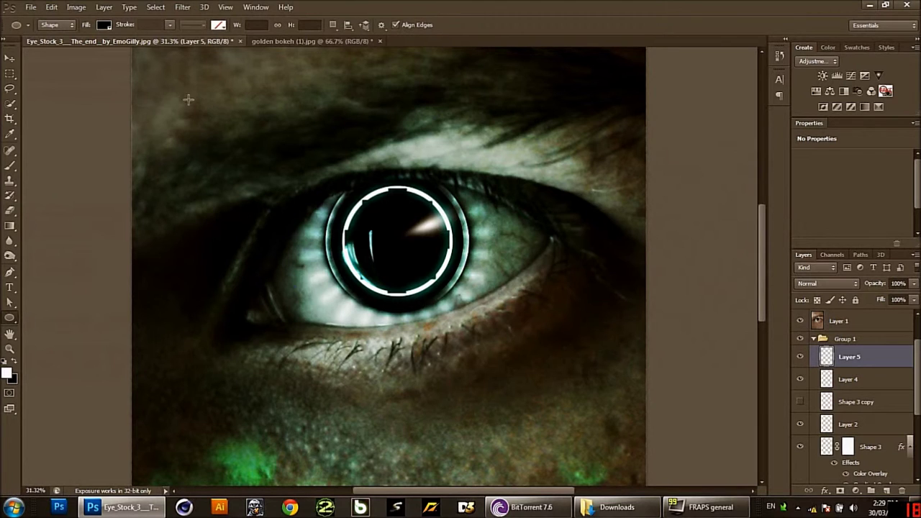
click(13, 319)
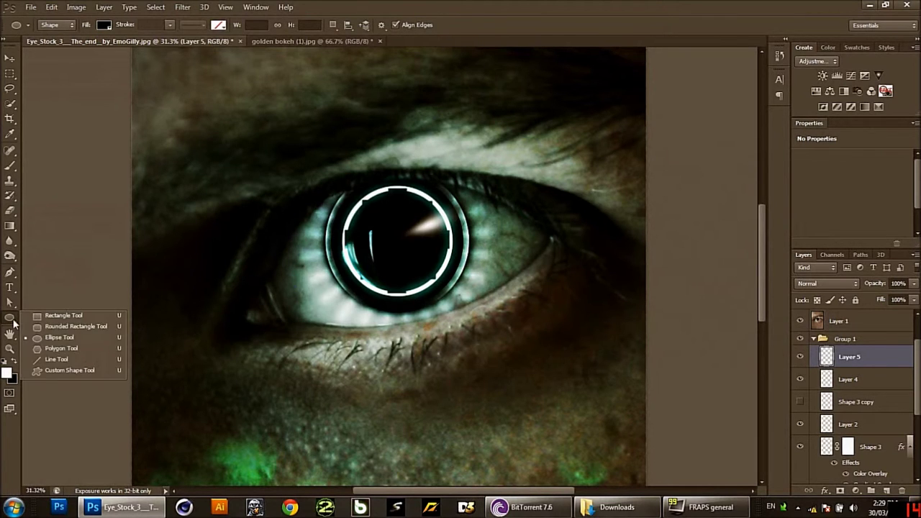
click(86, 370)
click(430, 25)
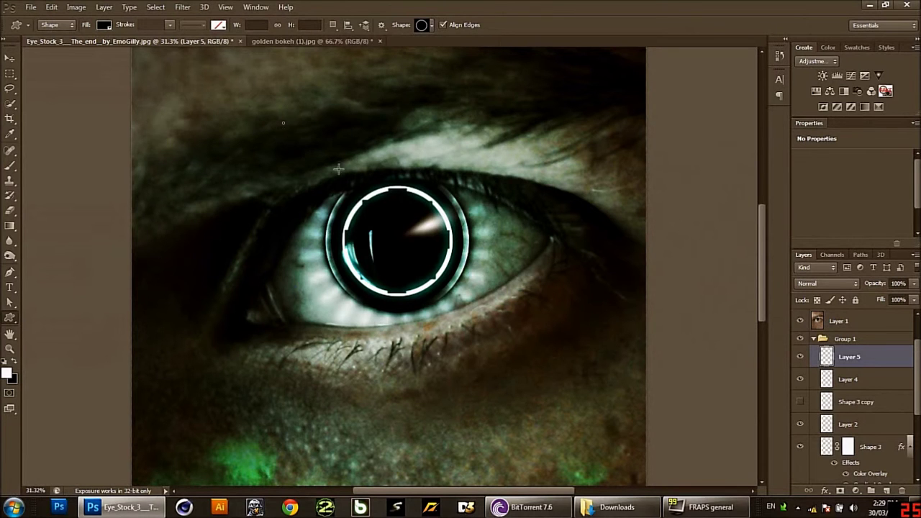
drag(283, 122, 529, 367)
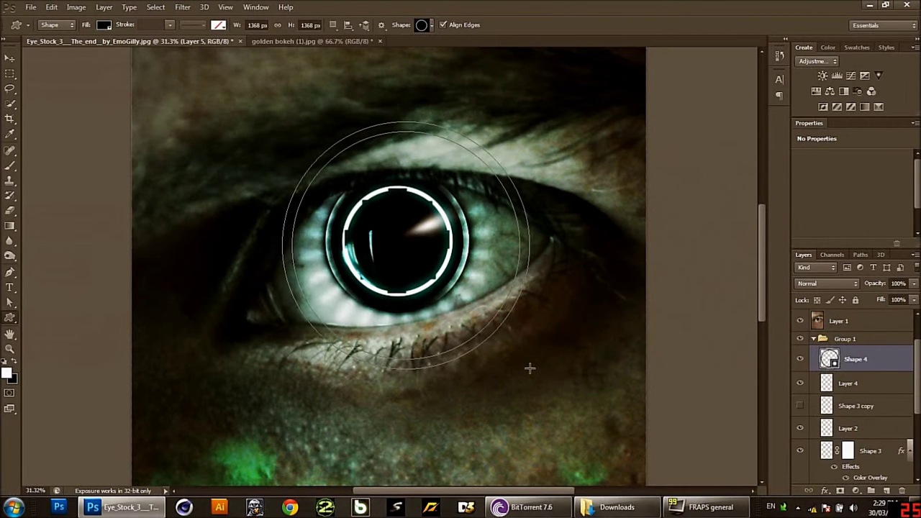
Step: Scale the ring to about 84% and nudge it to centre on the iris
key(ctrl+t)
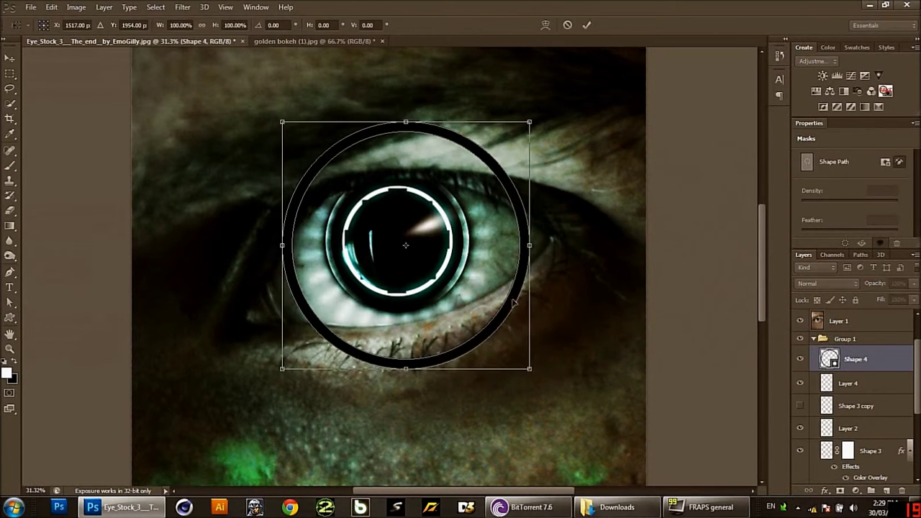
drag(517, 311, 500, 325)
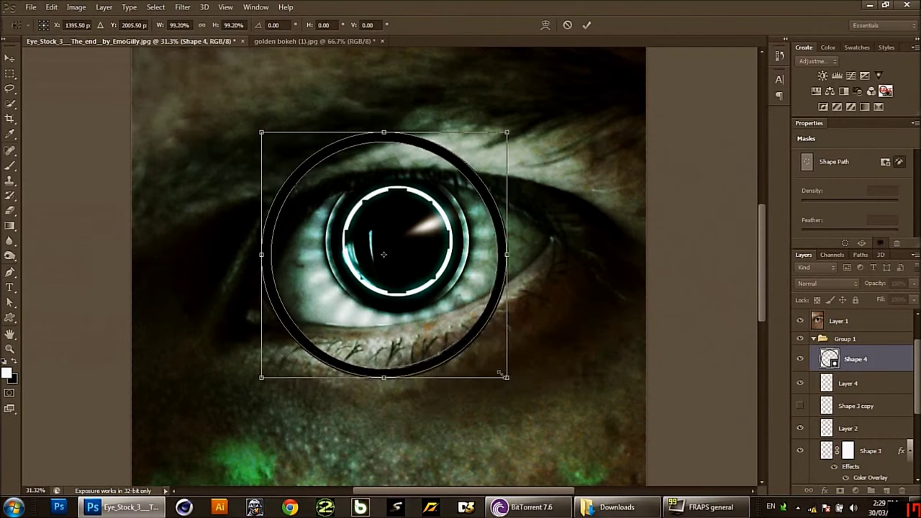
mouse_move(508, 379)
mouse_down()
mouse_move(454, 319)
mouse_move(464, 325)
mouse_up()
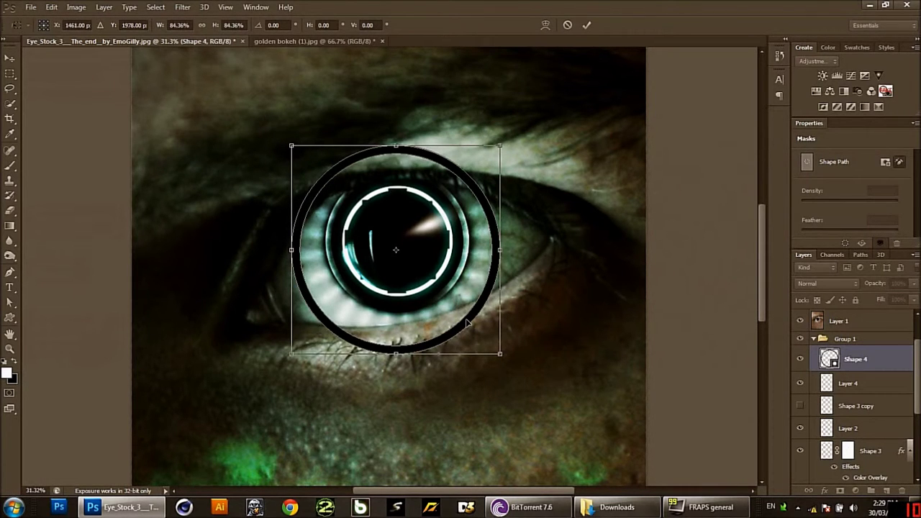
key(Up)
key(Up)
key(Up)
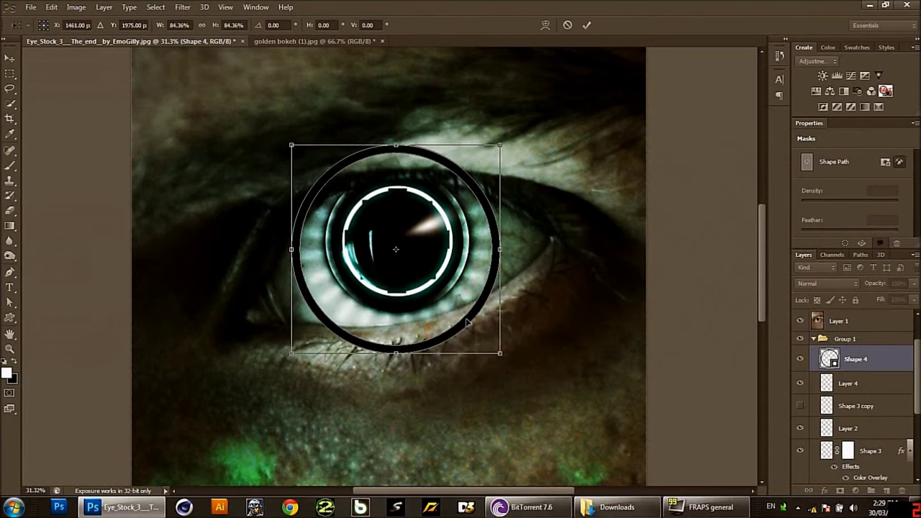
key(Right)
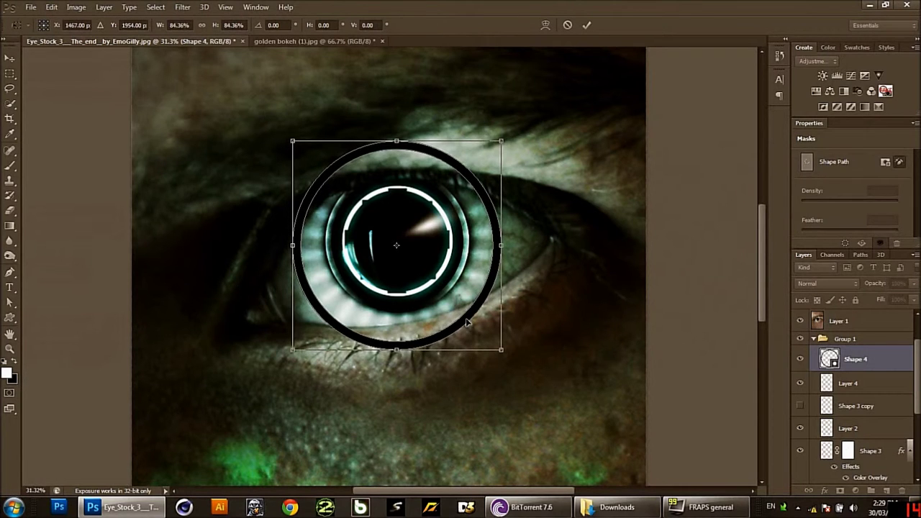
key(Up)
key(Up)
key(Up)
key(Up)
key(Up)
key(Up)
key(Up)
key(Up)
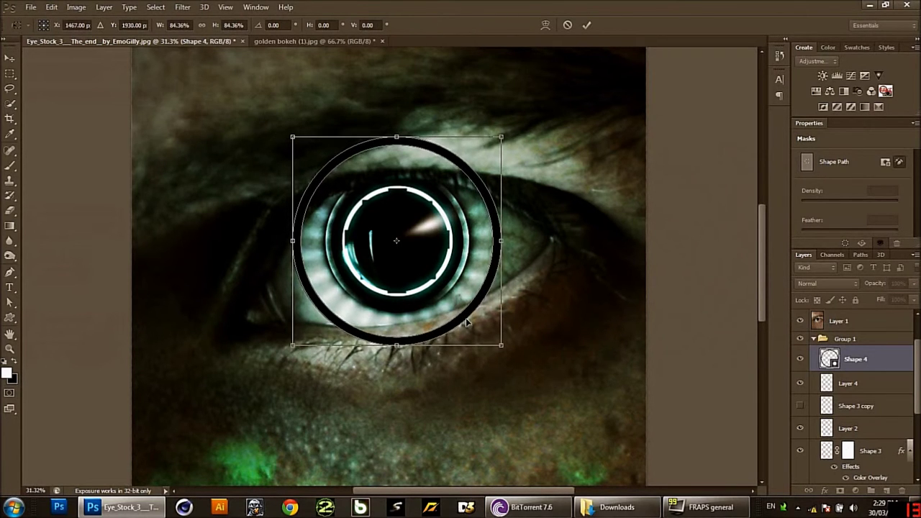
key(Up)
key(Right)
key(Right)
key(Right)
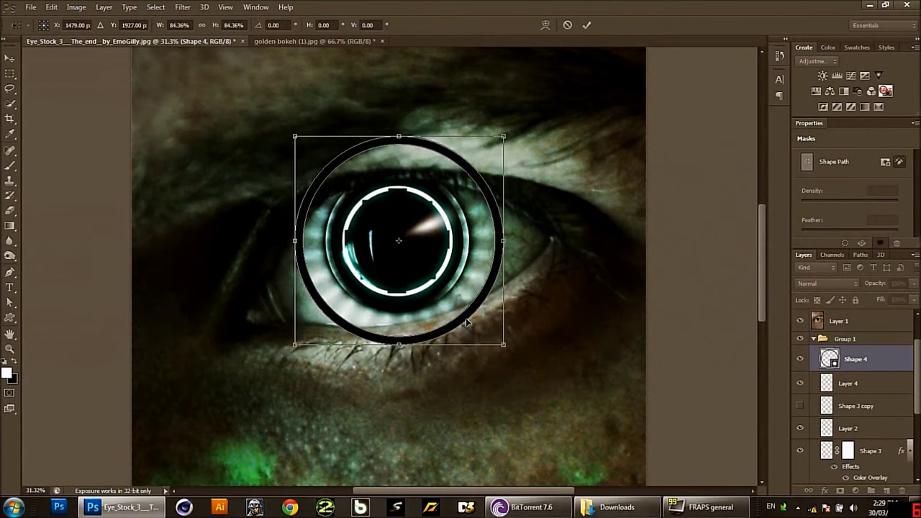
key(Return)
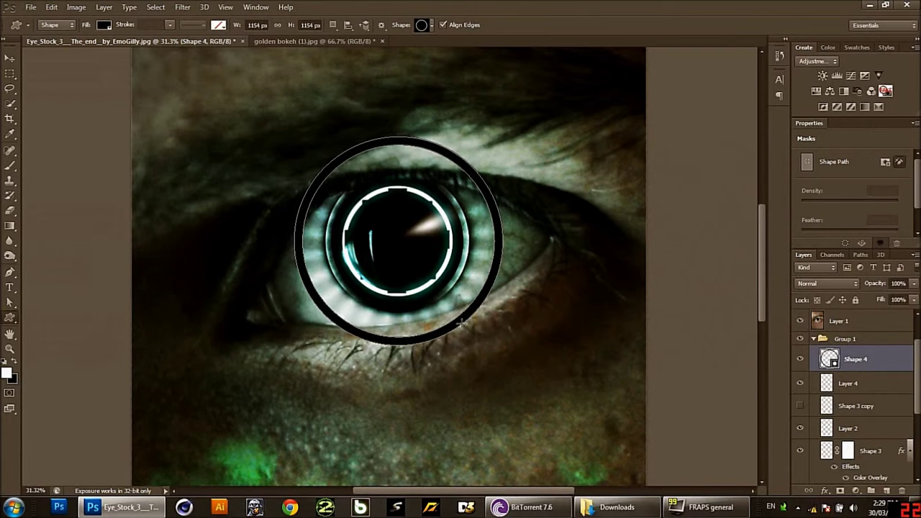
Step: Rasterize the Shape 4 ring layer
right_click(873, 353)
click(815, 179)
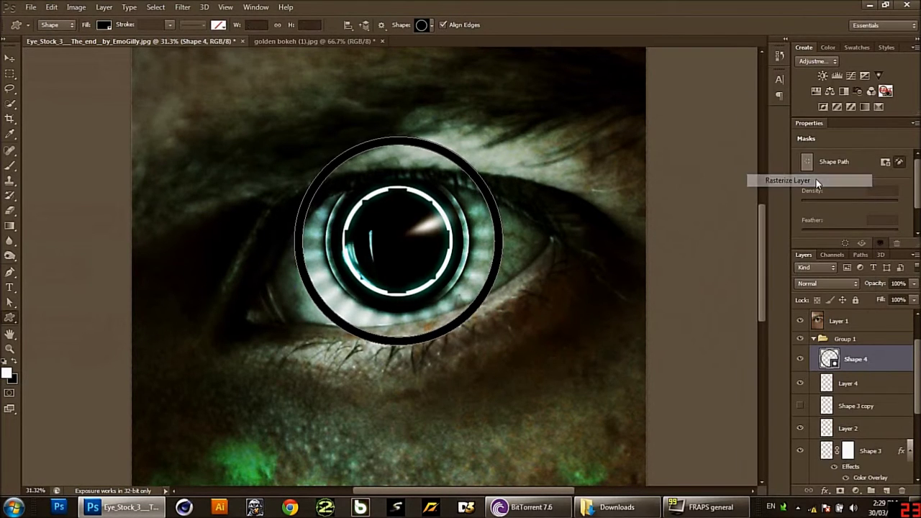
scroll(820, 392, down, 1)
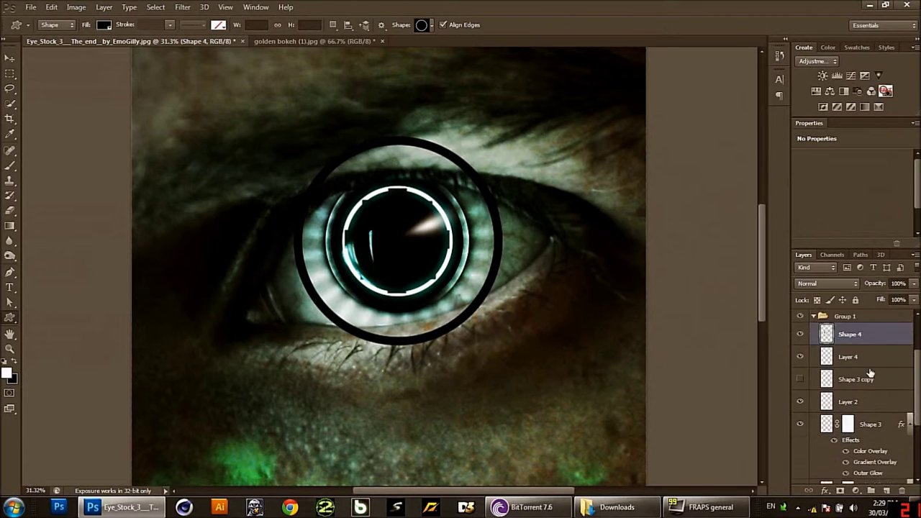
scroll(796, 410, down, 1)
click(798, 406)
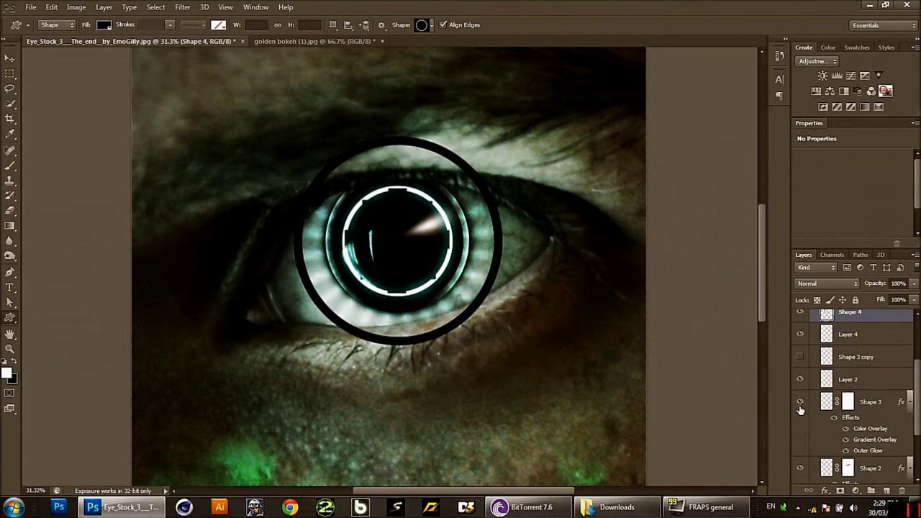
scroll(799, 414, down, 1)
click(800, 447)
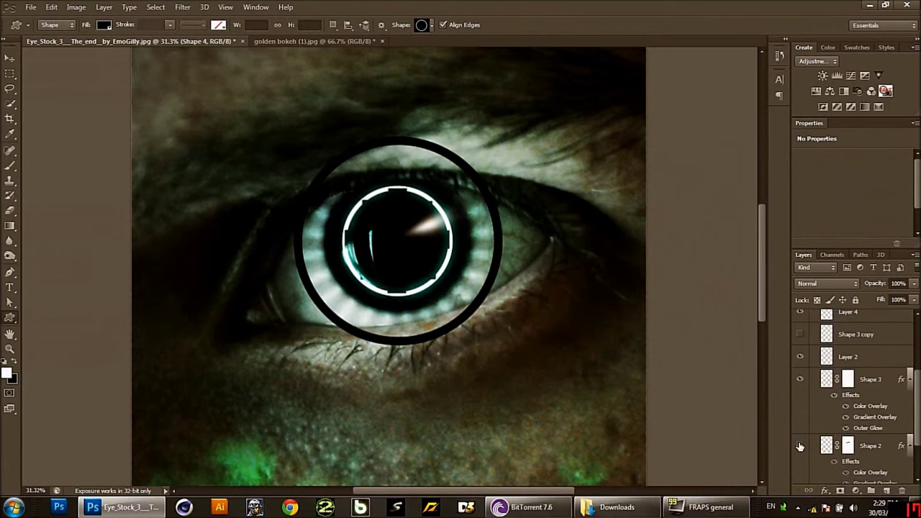
Step: Paste Shape 2's layer style onto Shape 4 and give it a layer mask
click(882, 446)
right_click(900, 448)
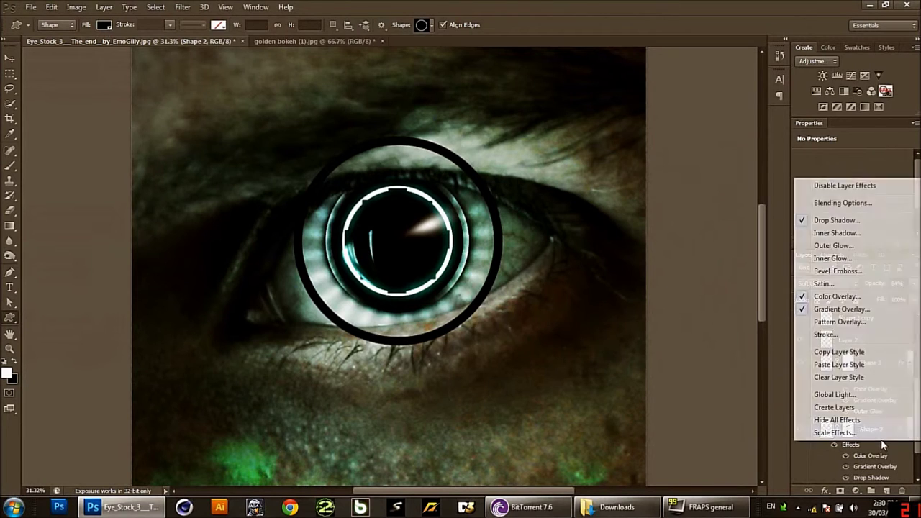
click(840, 351)
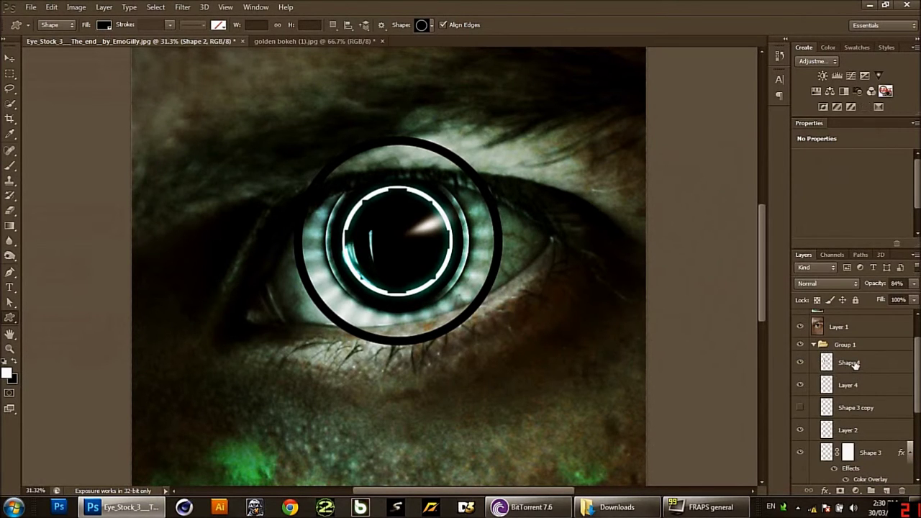
click(853, 364)
right_click(849, 364)
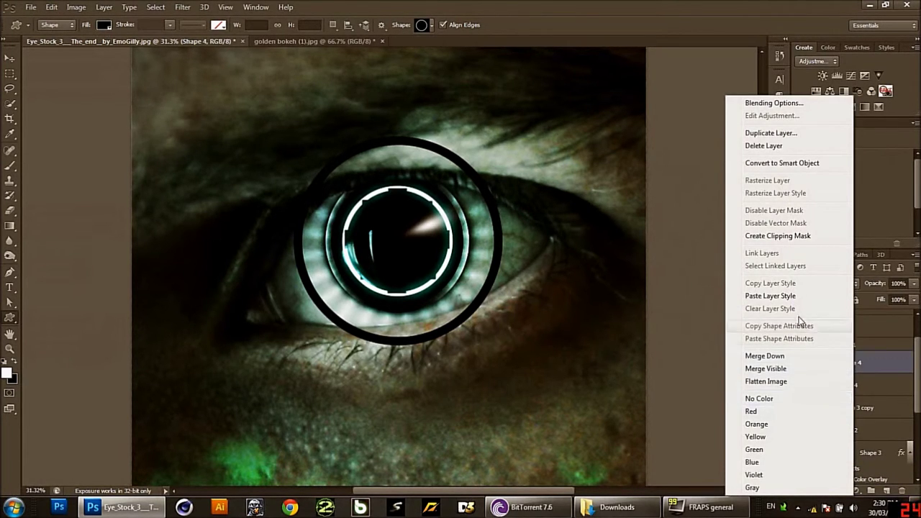
click(786, 295)
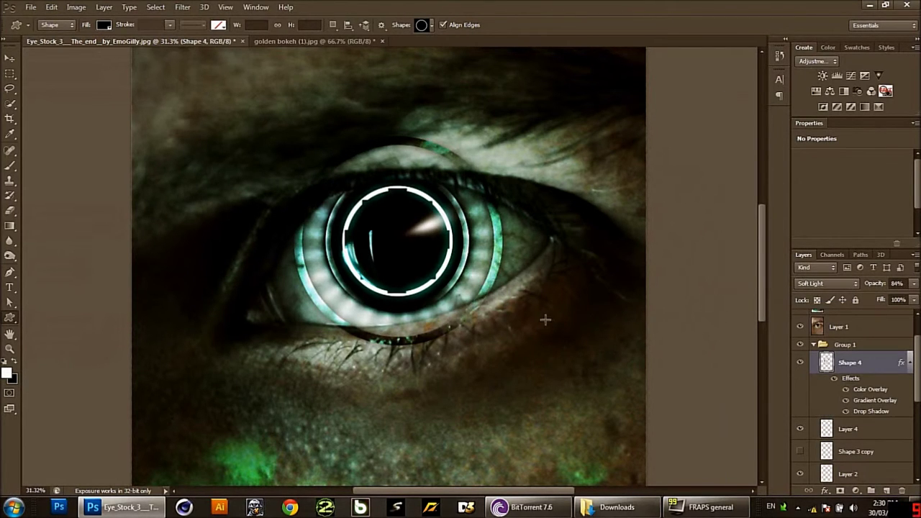
click(840, 493)
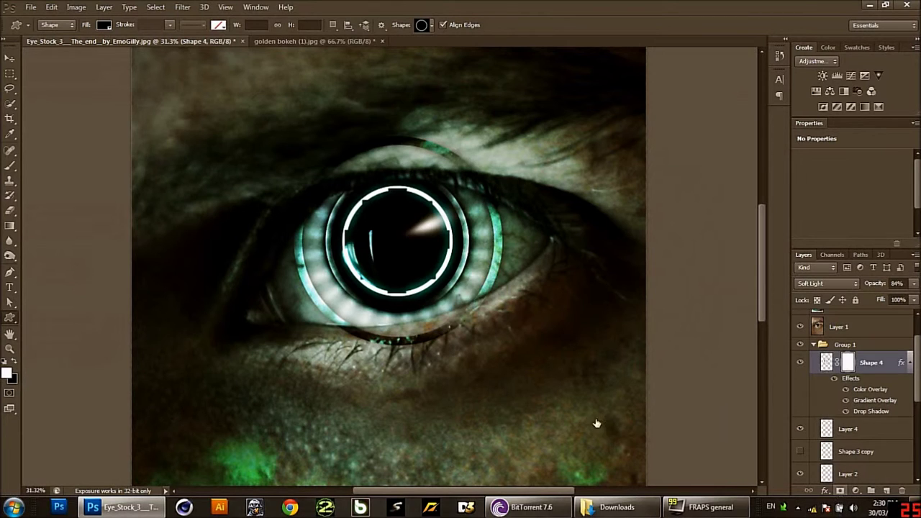
click(11, 208)
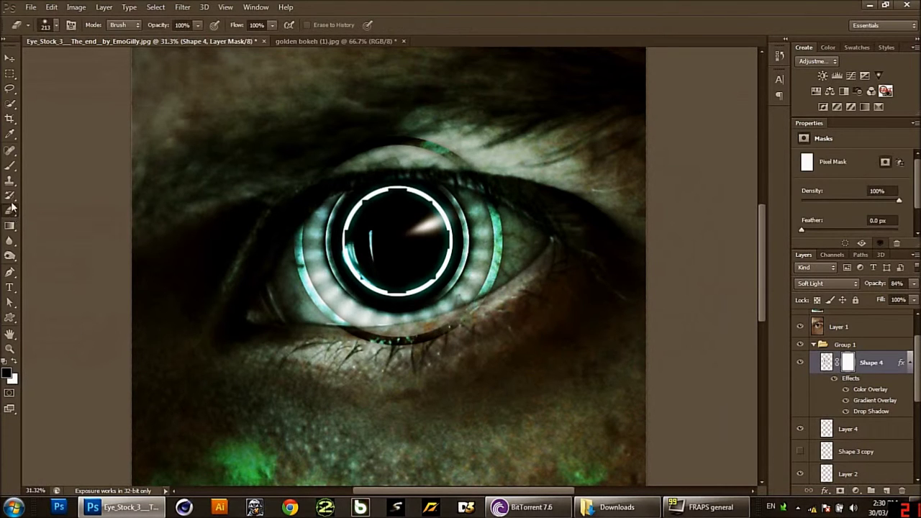
click(10, 151)
click(55, 26)
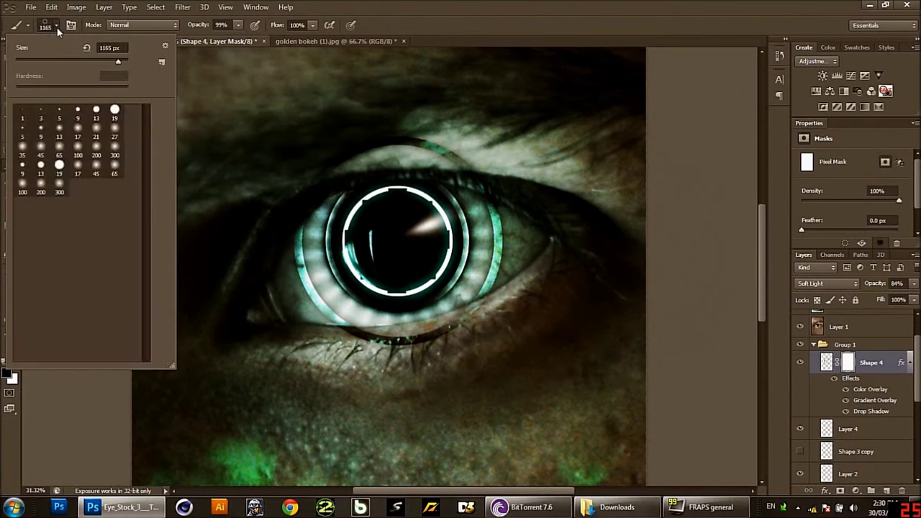
click(95, 119)
key(Return)
mouse_move(294, 141)
mouse_down()
mouse_move(493, 140)
mouse_move(508, 185)
mouse_up()
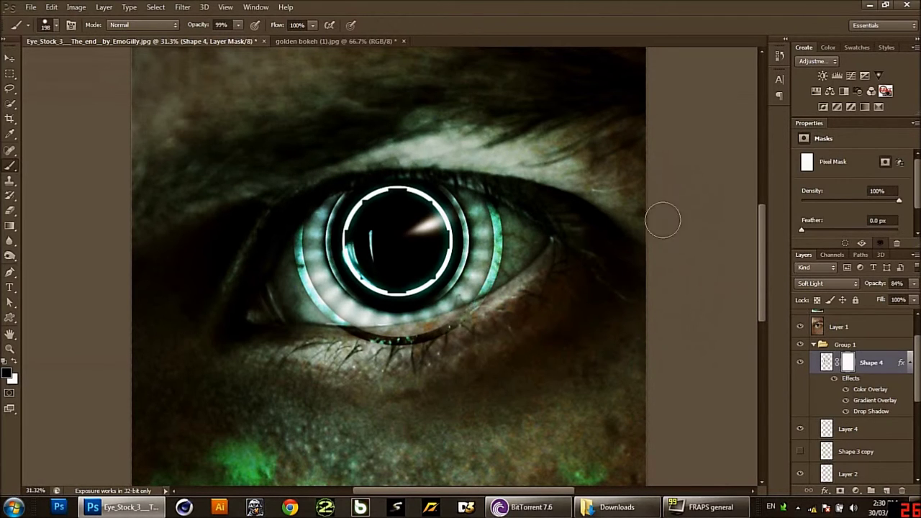
mouse_move(522, 347)
mouse_down()
mouse_move(489, 331)
mouse_move(324, 353)
mouse_up()
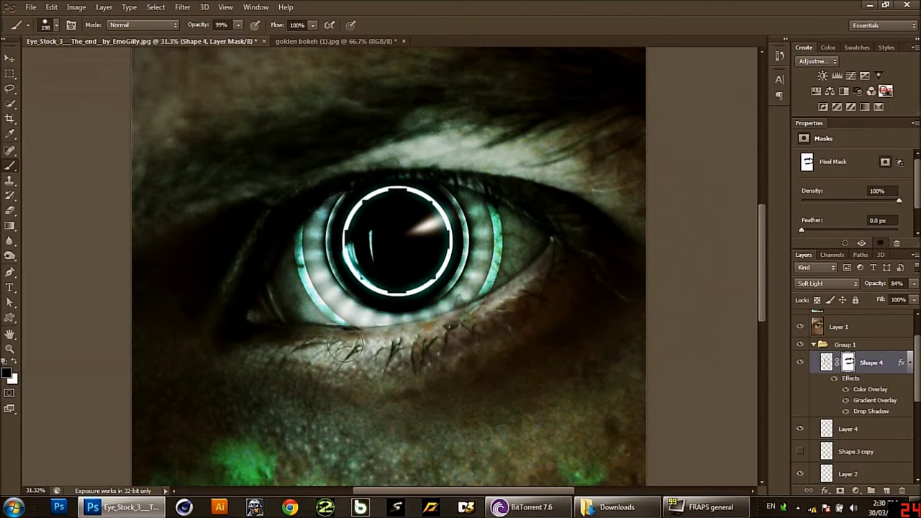
drag(351, 348, 481, 319)
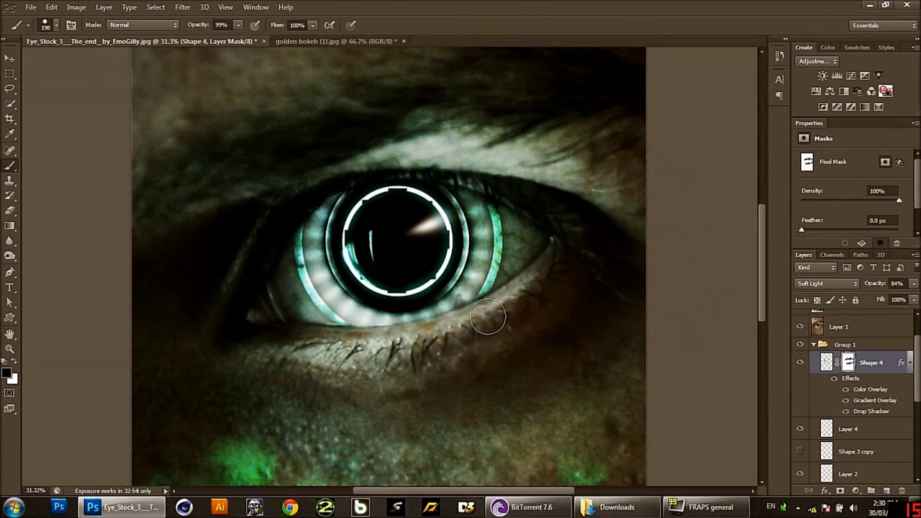
scroll(495, 338, down, 2)
scroll(496, 343, down, 2)
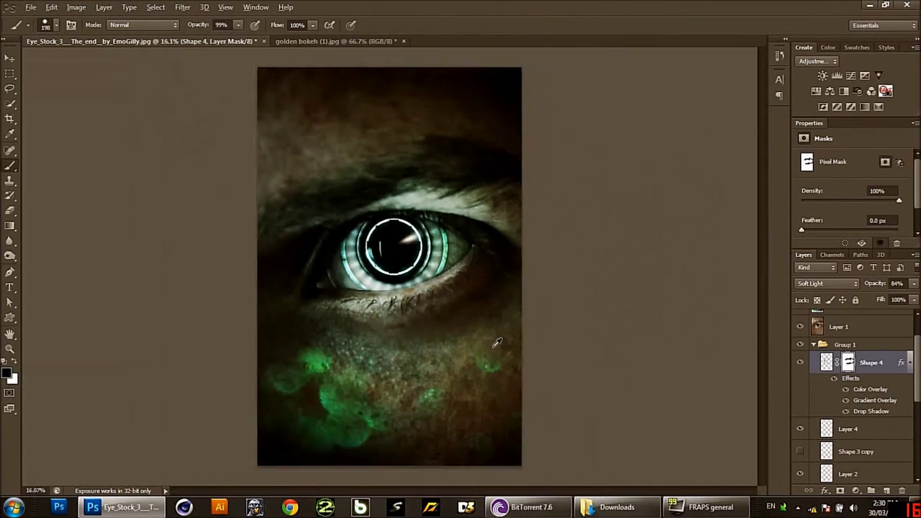
scroll(482, 372, up, 1)
scroll(461, 324, up, 3)
scroll(415, 252, up, 2)
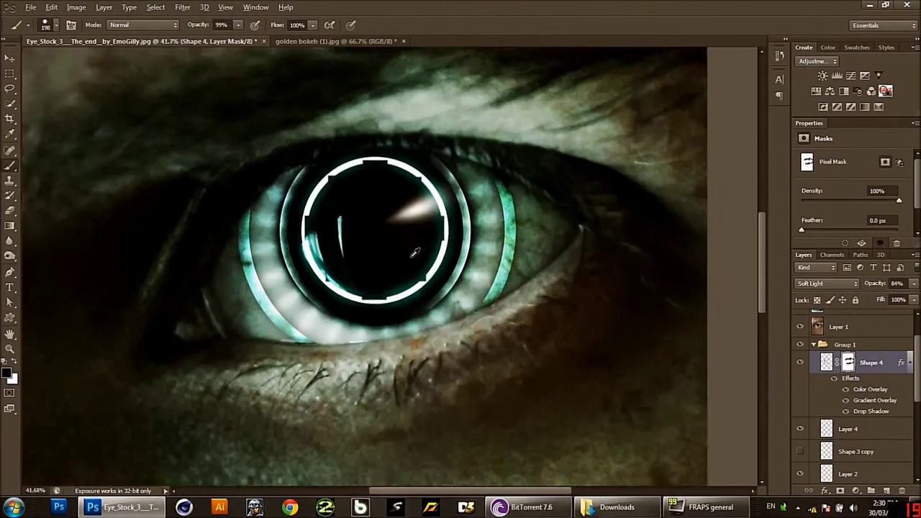
scroll(417, 251, up, 1)
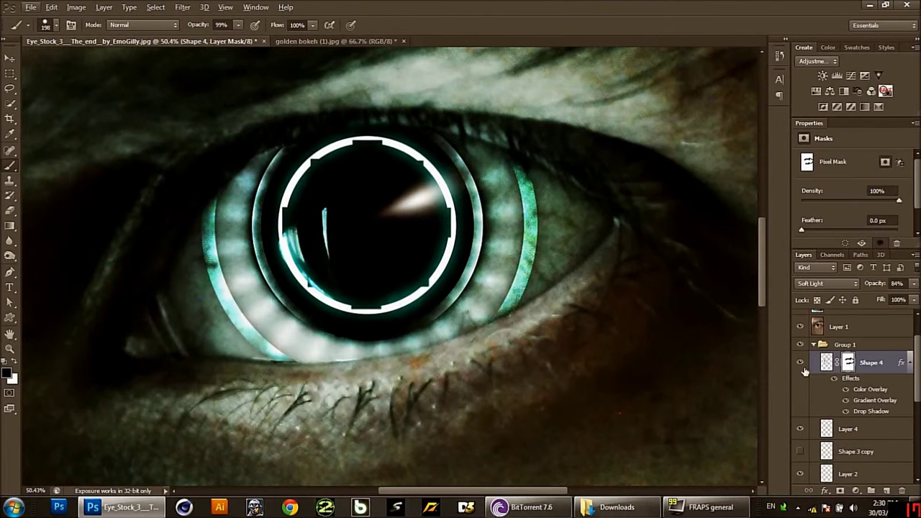
Step: Set Shape 4's Color Overlay colour to black in Blending Options
right_click(874, 374)
click(794, 104)
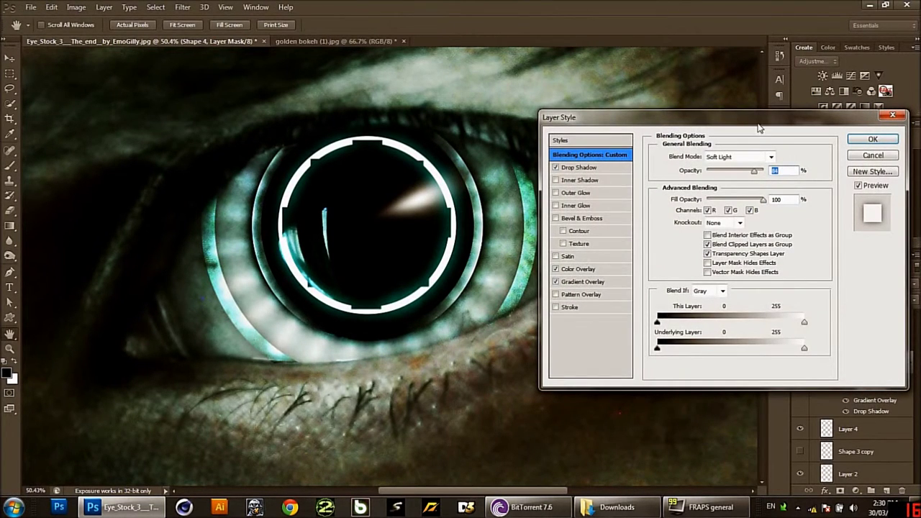
click(601, 282)
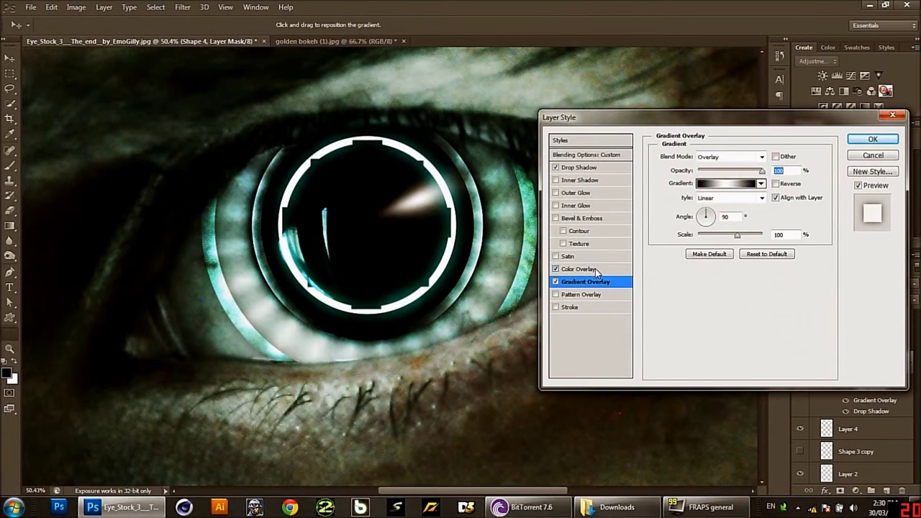
click(595, 268)
click(783, 157)
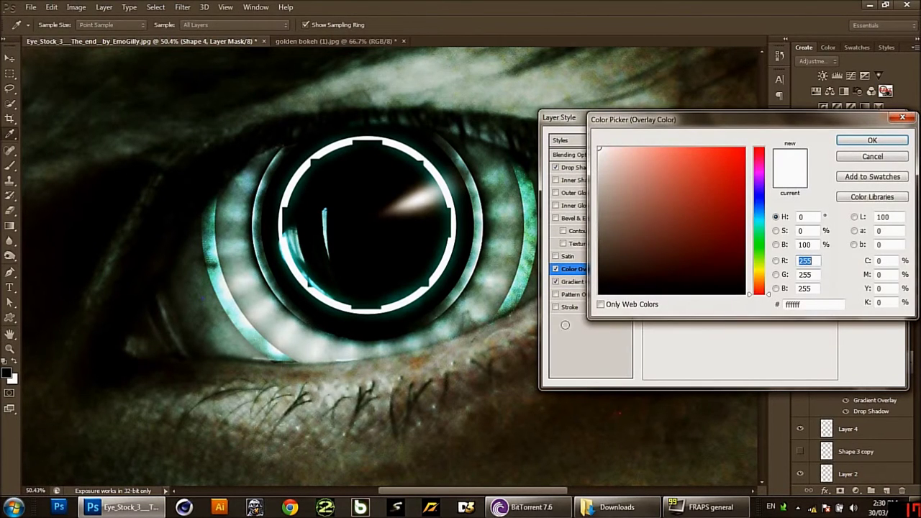
click(558, 330)
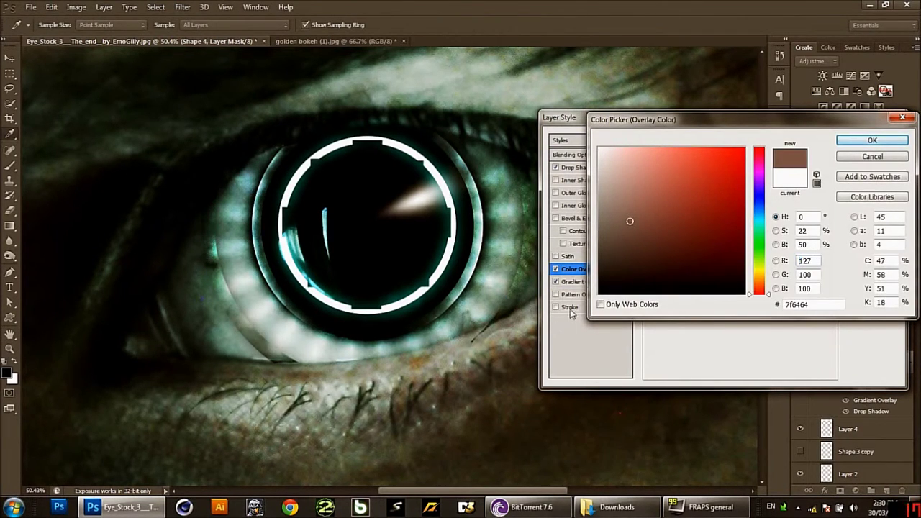
drag(672, 261, 591, 296)
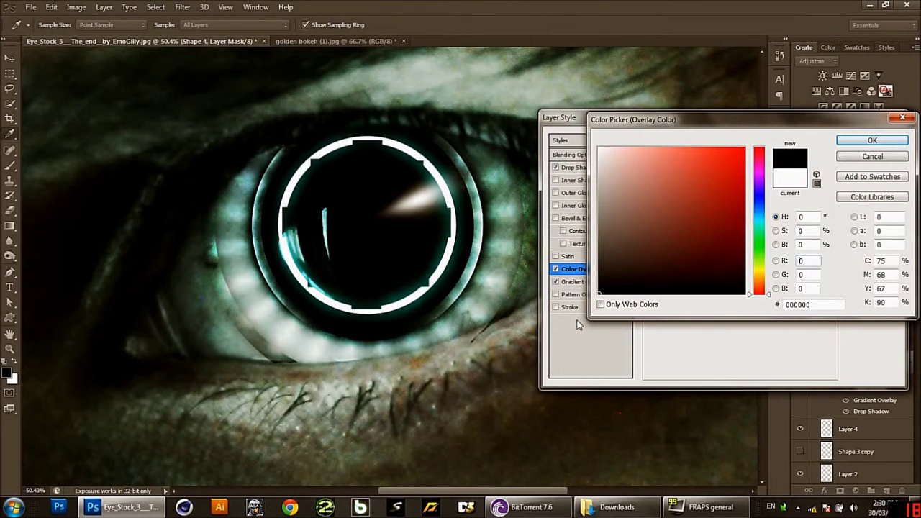
click(871, 140)
click(556, 282)
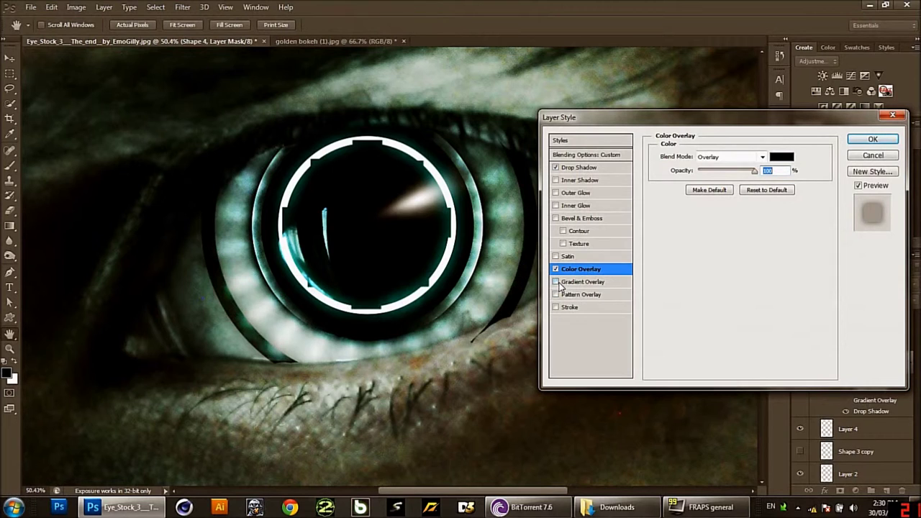
click(556, 282)
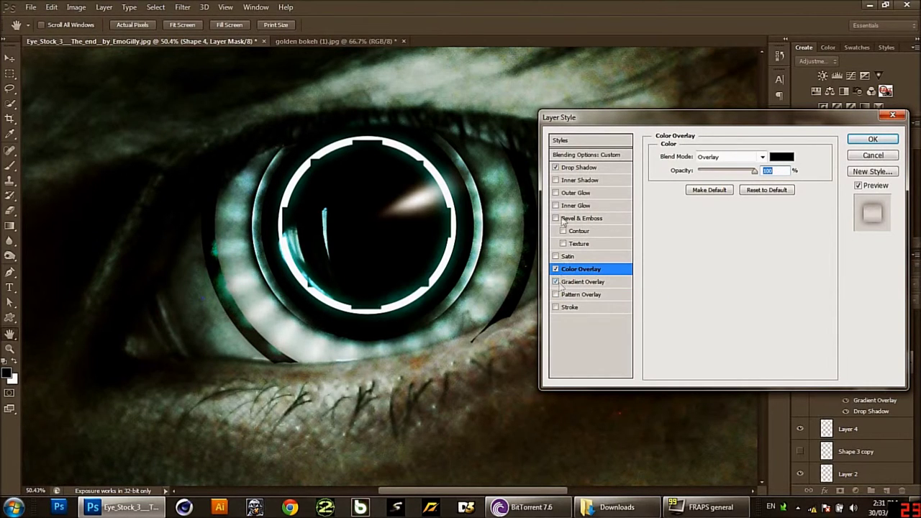
Step: Change the ring's blend mode to Normal and bring up the Drop Shadow settings
click(582, 156)
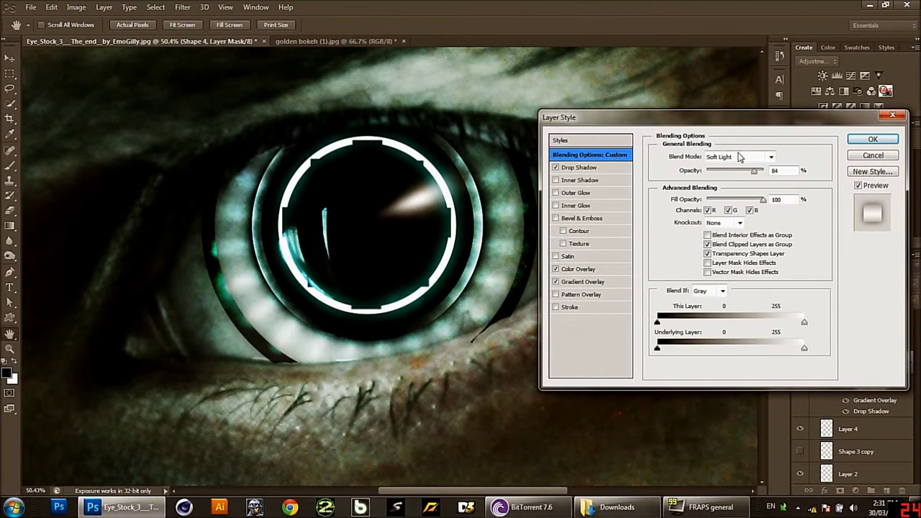
click(741, 157)
click(717, 307)
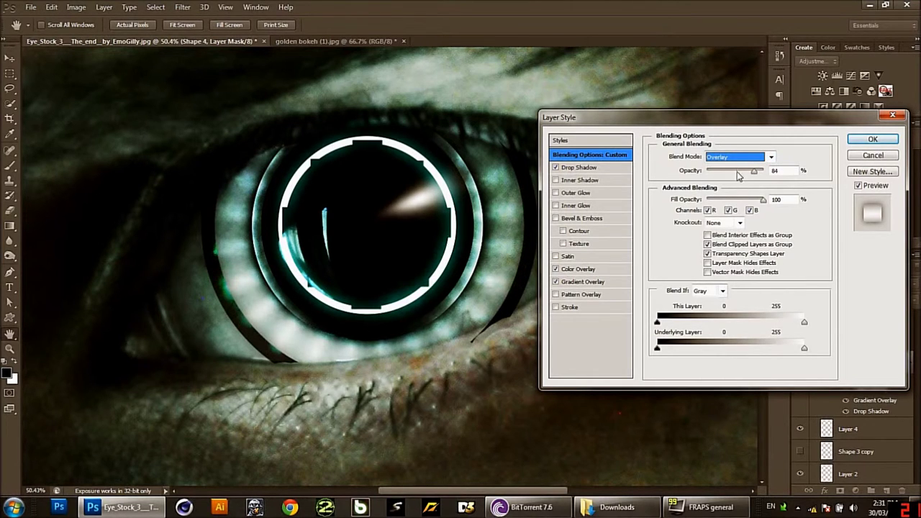
scroll(737, 162, up, 6)
scroll(737, 162, up, 6)
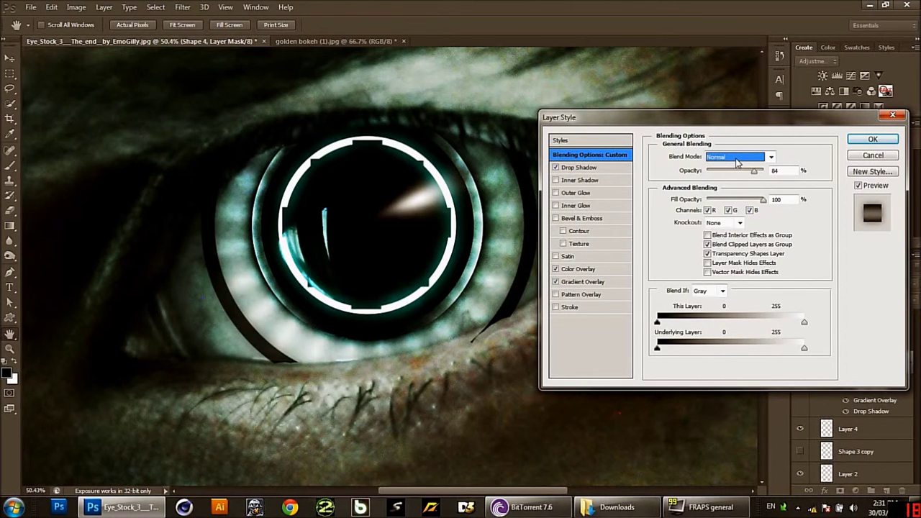
scroll(737, 162, down, 1)
scroll(737, 163, up, 2)
click(568, 167)
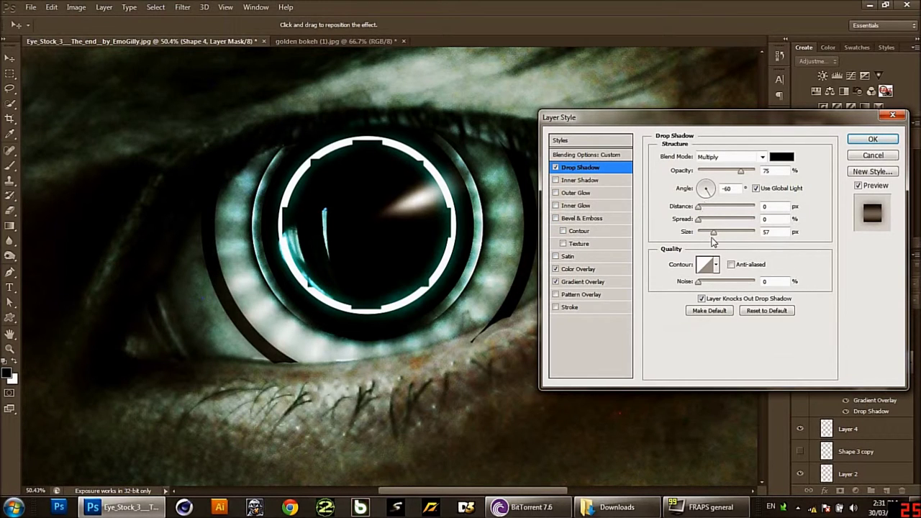
Step: Enlarge Shape 4's drop shadow to about 76 px size, keeping spread at 0%
drag(725, 232, 730, 232)
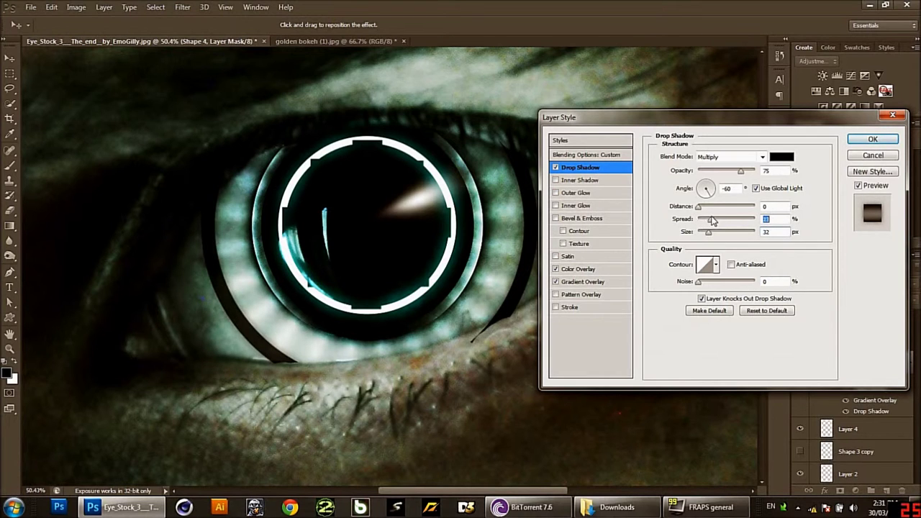
mouse_move(711, 221)
mouse_down()
mouse_move(736, 217)
mouse_move(725, 210)
mouse_up()
mouse_move(710, 214)
mouse_down()
mouse_move(698, 213)
mouse_move(718, 231)
mouse_up()
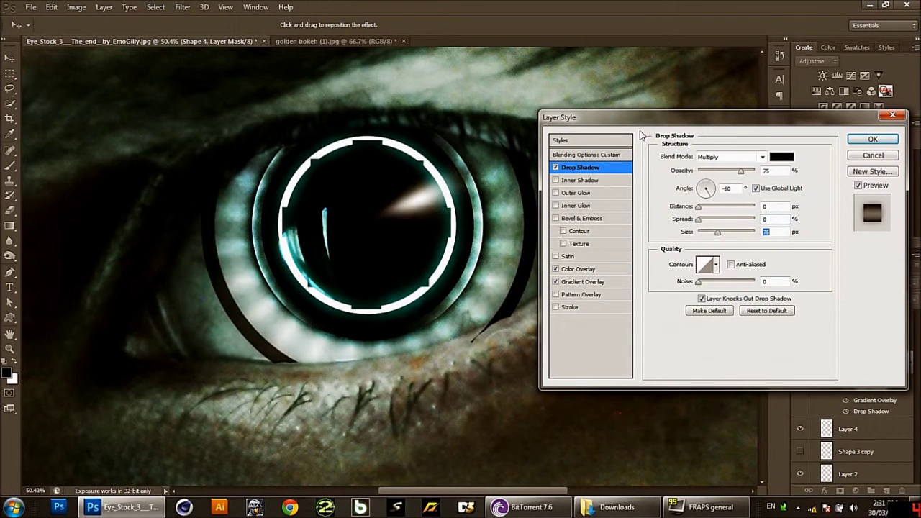
mouse_move(633, 122)
mouse_down()
mouse_move(702, 349)
mouse_move(661, 162)
mouse_up()
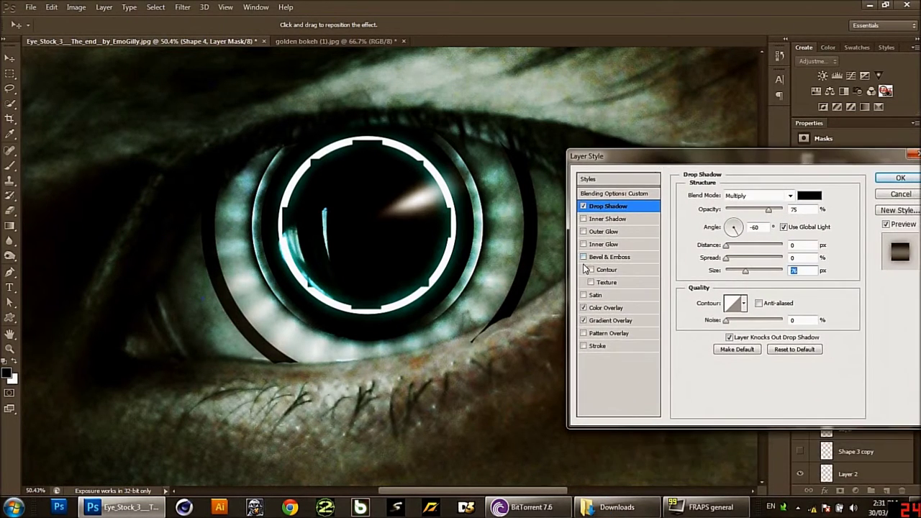
Step: Apply an Inner Bevel to Shape 4: depth 83%, size 43 px, soften 9, highlight opacity 92%
click(591, 257)
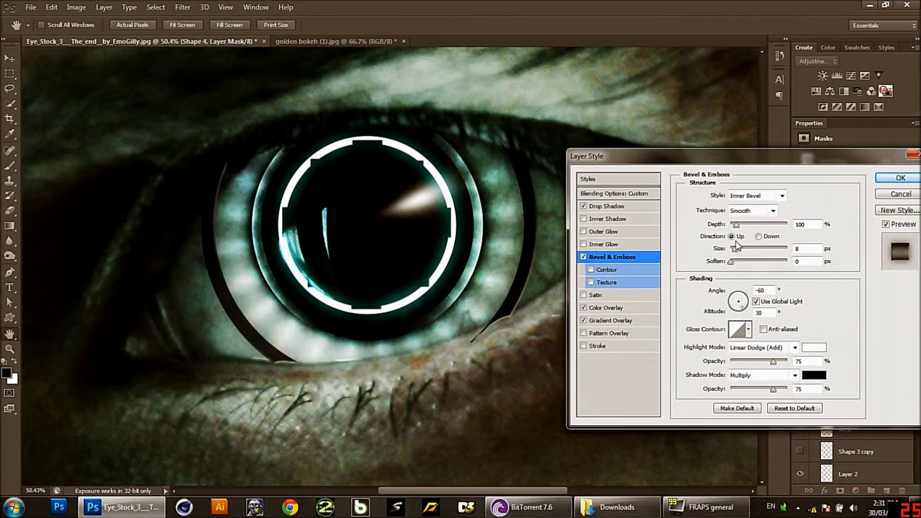
drag(754, 227, 755, 227)
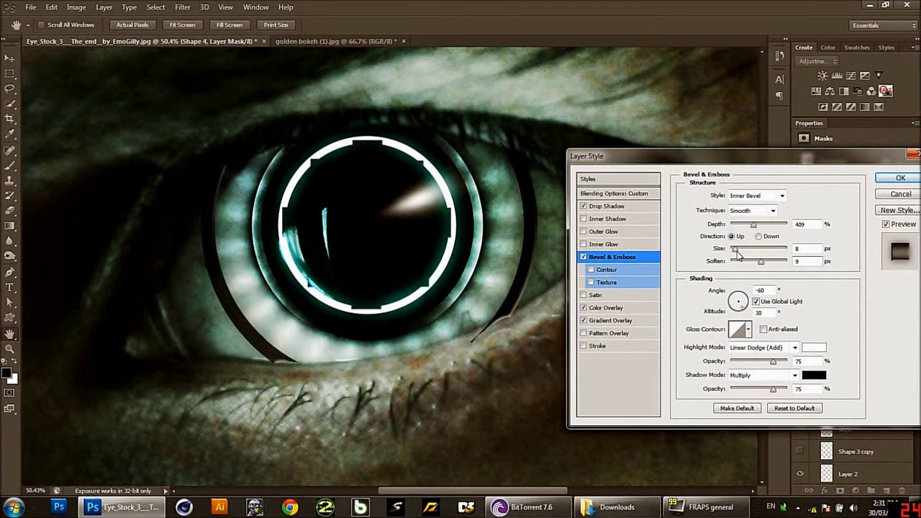
drag(773, 250, 749, 250)
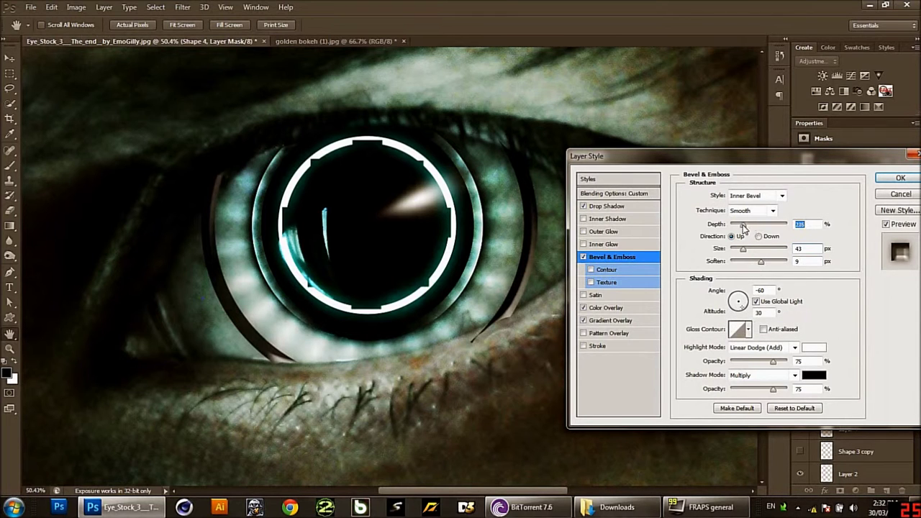
drag(736, 227, 736, 228)
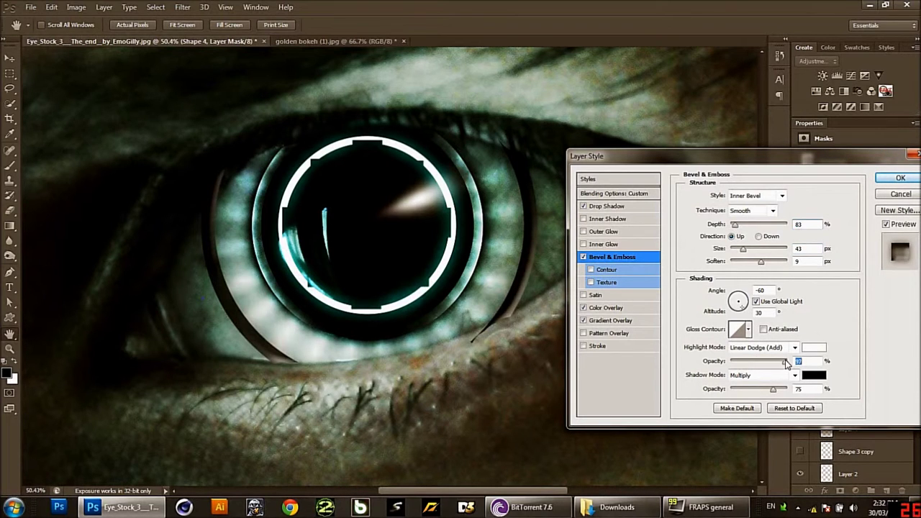
drag(787, 362, 743, 392)
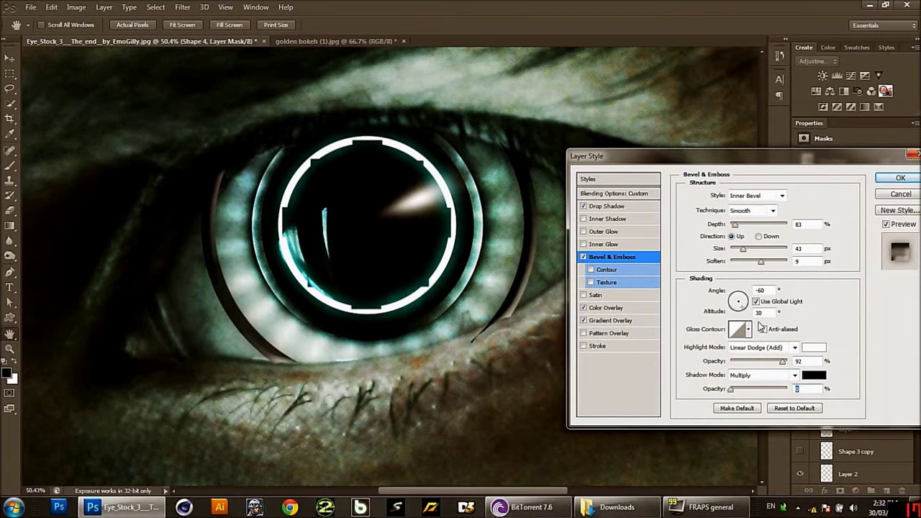
click(893, 180)
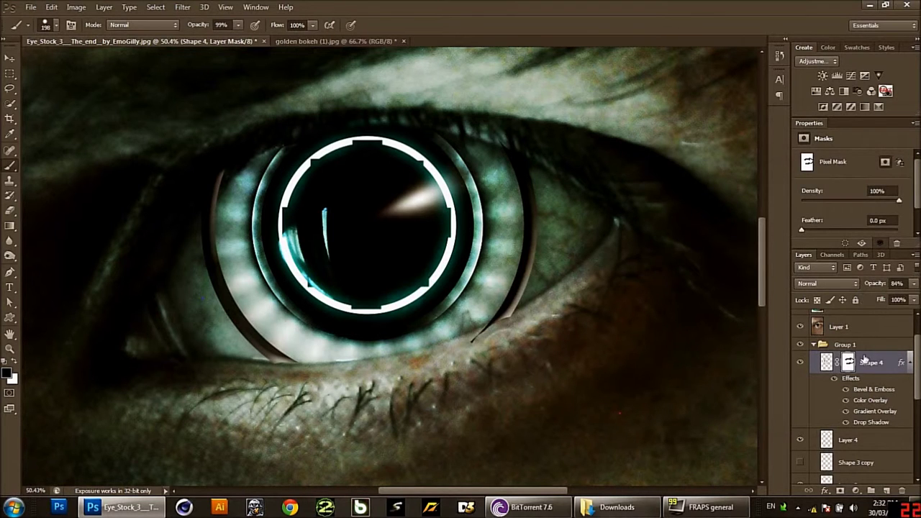
Step: Merge the ring shape into a new Layer 5 and give it a layer mask
click(886, 491)
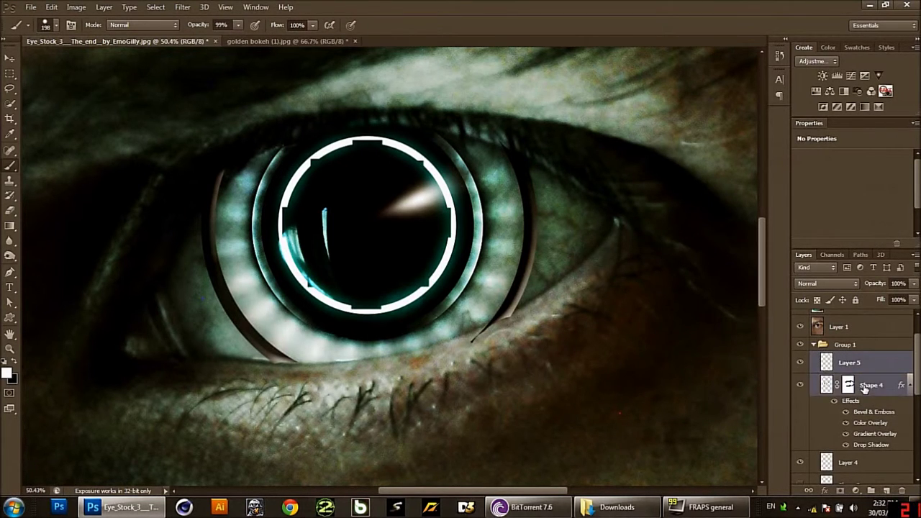
right_click(866, 388)
click(807, 355)
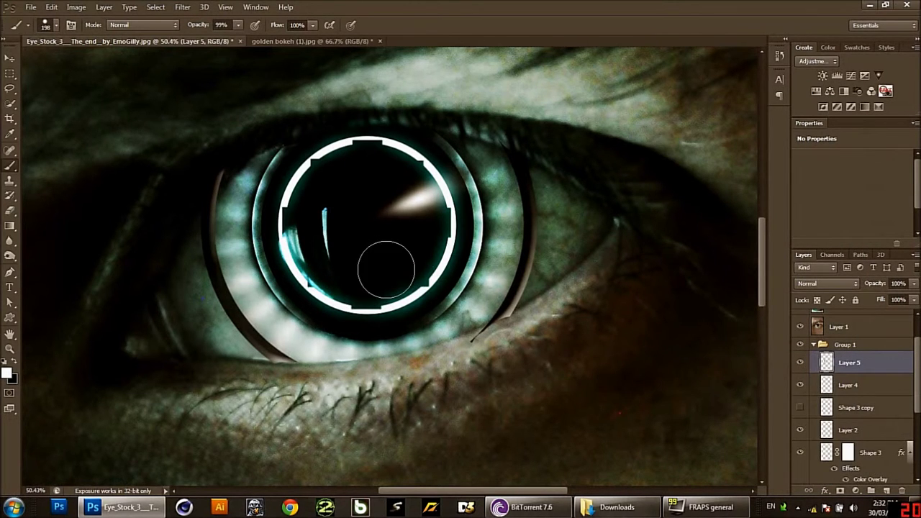
drag(467, 248, 416, 272)
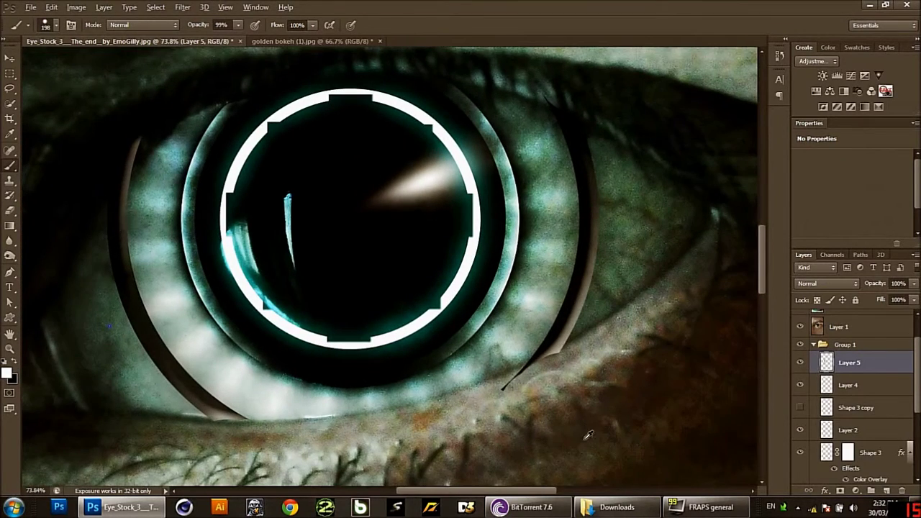
drag(496, 356, 590, 383)
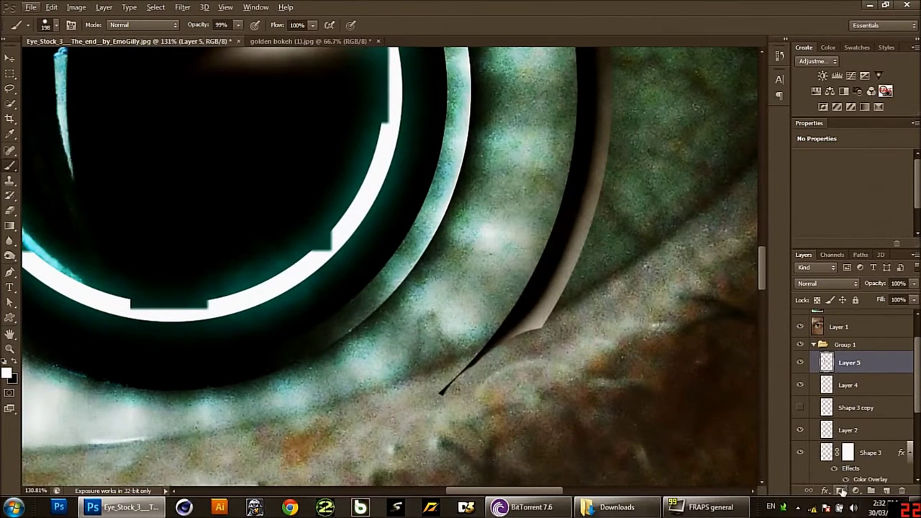
click(840, 491)
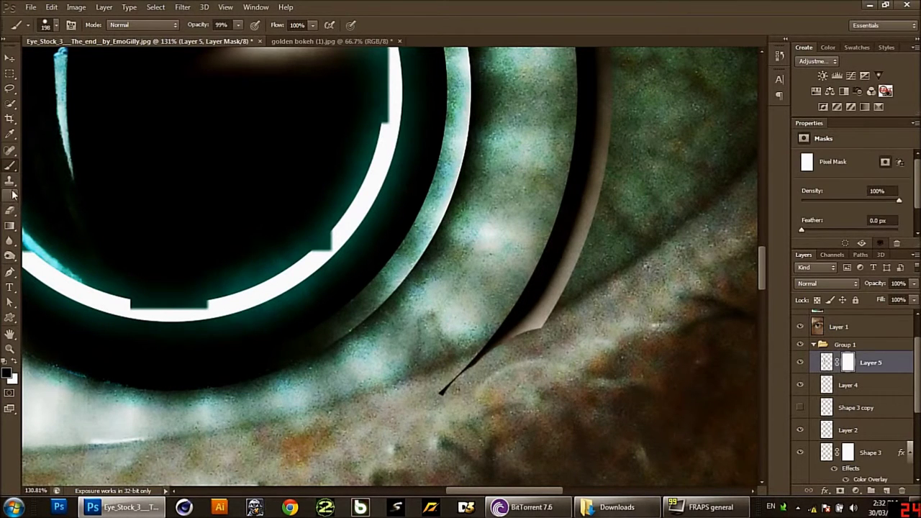
Step: With a 100 px brush, mask out the beige ring rim at the eyelid
mouse_move(530, 401)
mouse_down()
mouse_move(454, 402)
mouse_move(525, 376)
mouse_up()
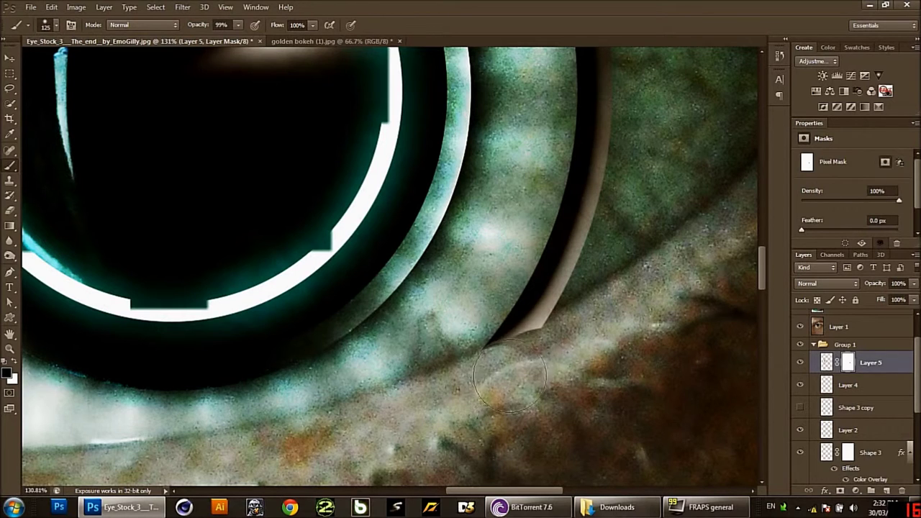
mouse_move(509, 375)
mouse_down()
mouse_move(544, 364)
mouse_move(529, 359)
mouse_up()
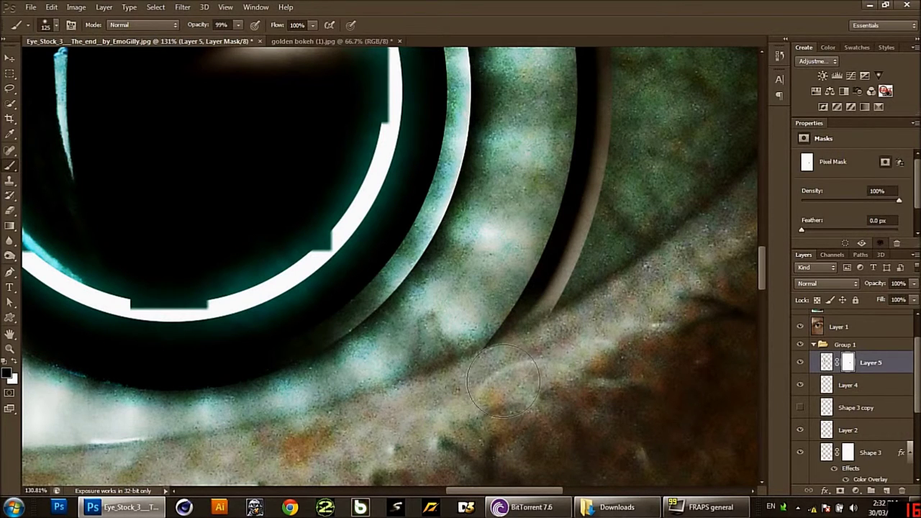
drag(462, 400, 308, 360)
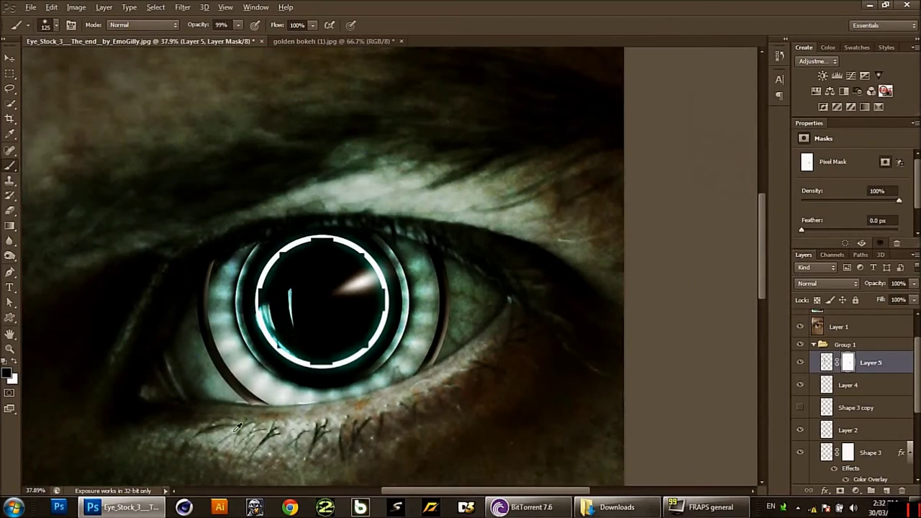
mouse_move(238, 427)
mouse_down()
mouse_move(256, 450)
mouse_move(267, 370)
mouse_move(242, 353)
mouse_move(236, 366)
mouse_move(309, 381)
mouse_move(185, 339)
mouse_move(185, 370)
mouse_up()
scroll(198, 380, down, 3)
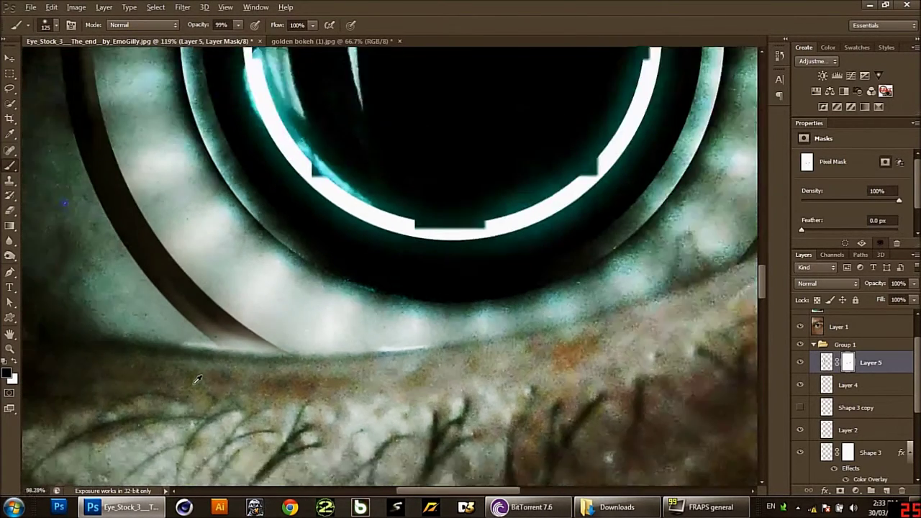
scroll(198, 380, down, 3)
scroll(401, 130, up, 3)
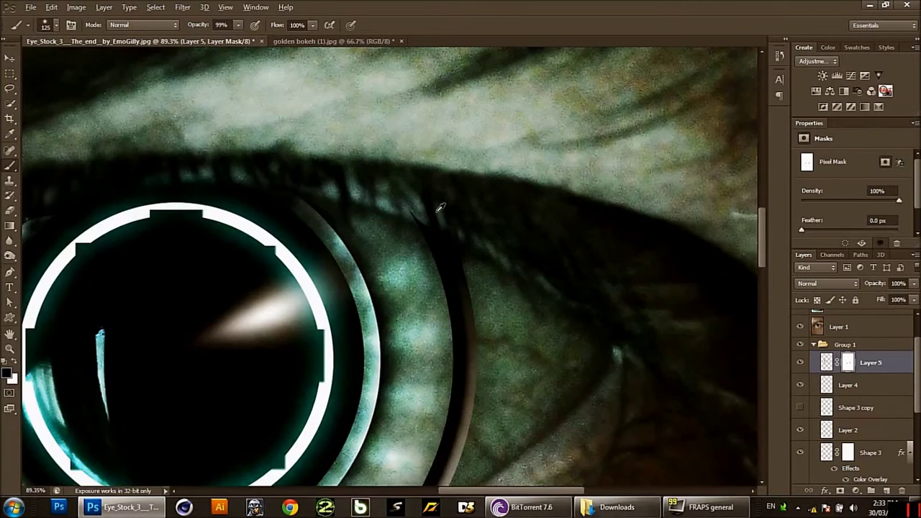
scroll(401, 130, up, 3)
scroll(410, 180, up, 2)
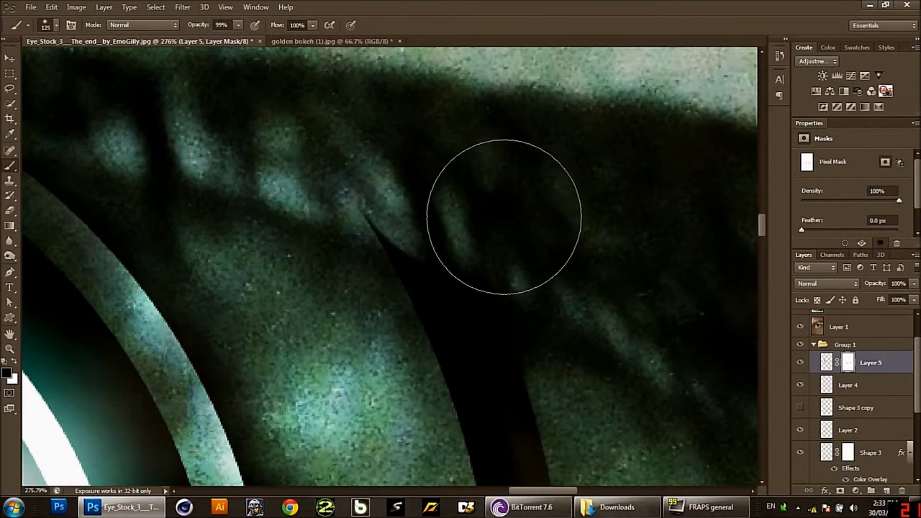
Step: Mask away the ring showing among the eyelashes and the brown edge along the eyelid
drag(504, 212, 376, 158)
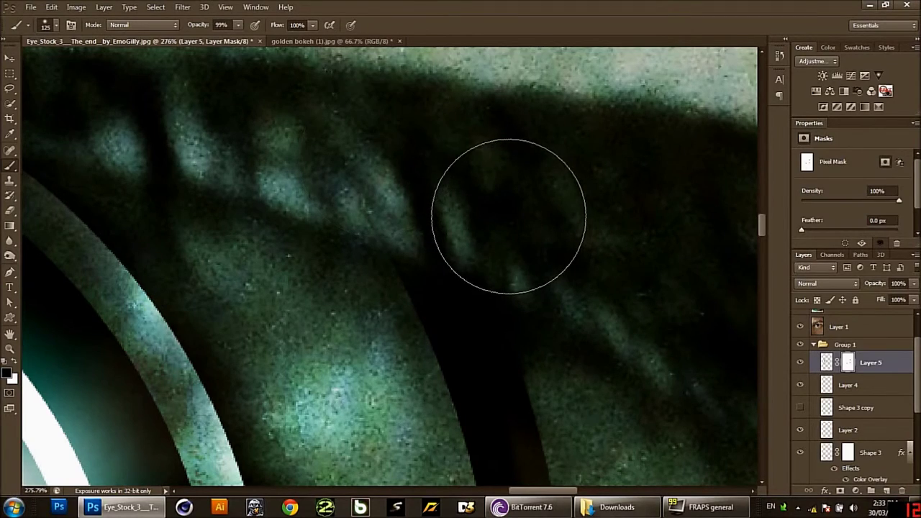
scroll(448, 208, down, 3)
scroll(439, 216, down, 2)
scroll(435, 221, down, 1)
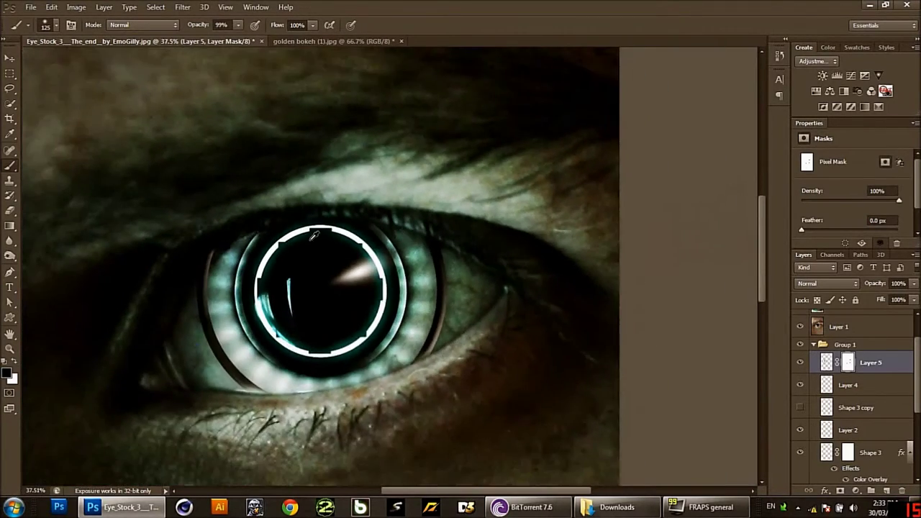
scroll(435, 221, up, 1)
scroll(434, 221, up, 2)
scroll(435, 221, up, 1)
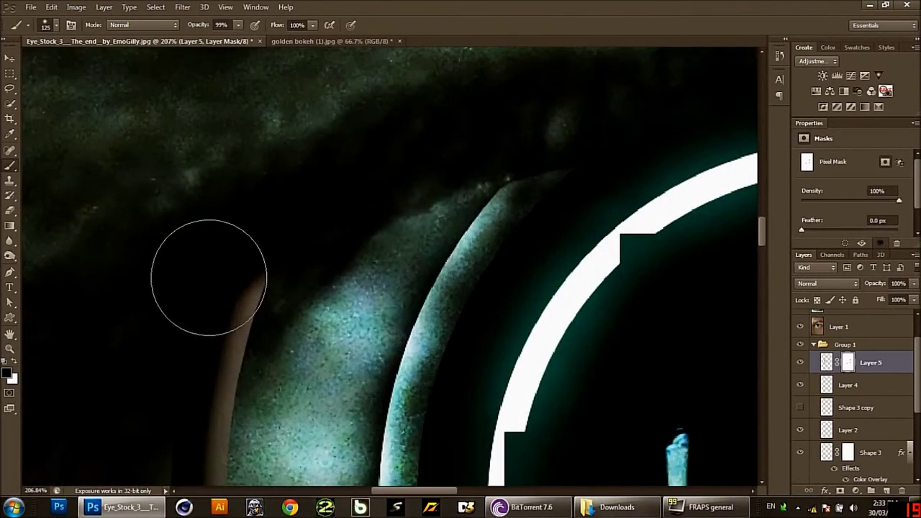
scroll(207, 283, down, 1)
drag(224, 248, 173, 314)
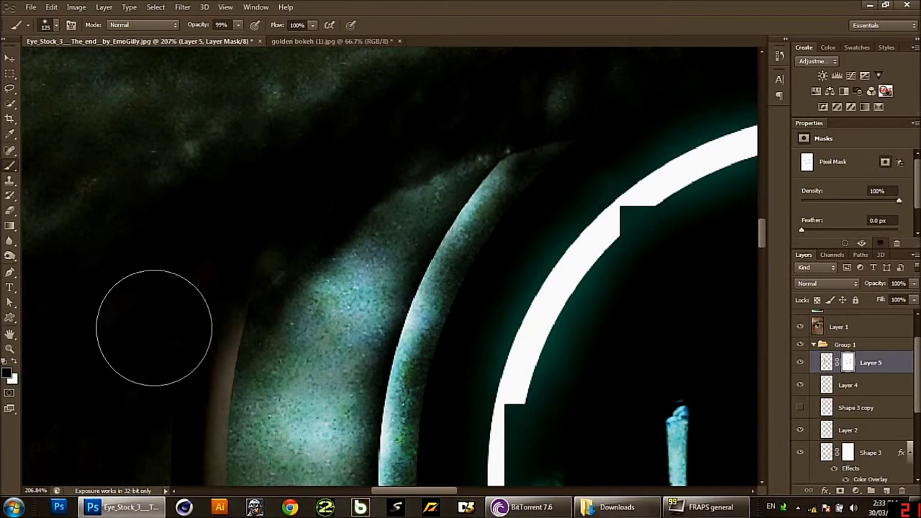
alt+scroll(147, 312, down, 5)
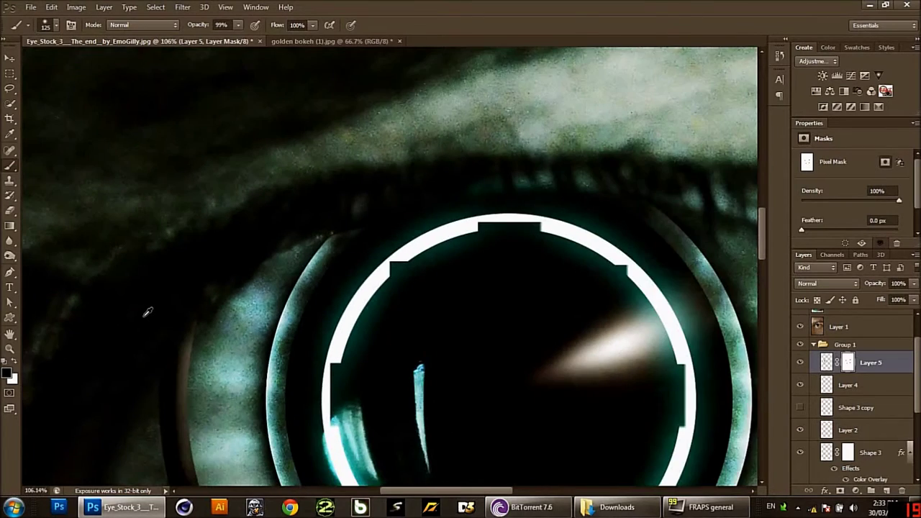
alt+scroll(147, 311, down, 3)
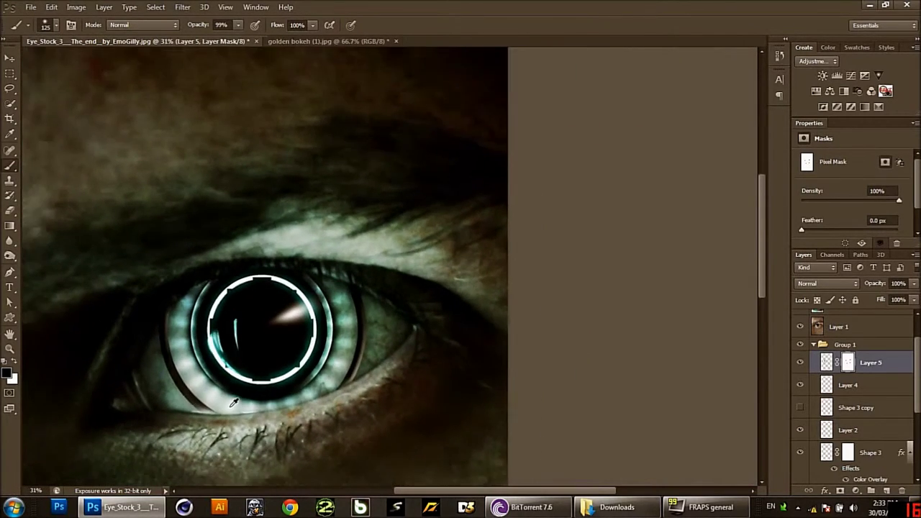
alt+scroll(238, 408, up, 1)
alt+scroll(237, 406, up, 1)
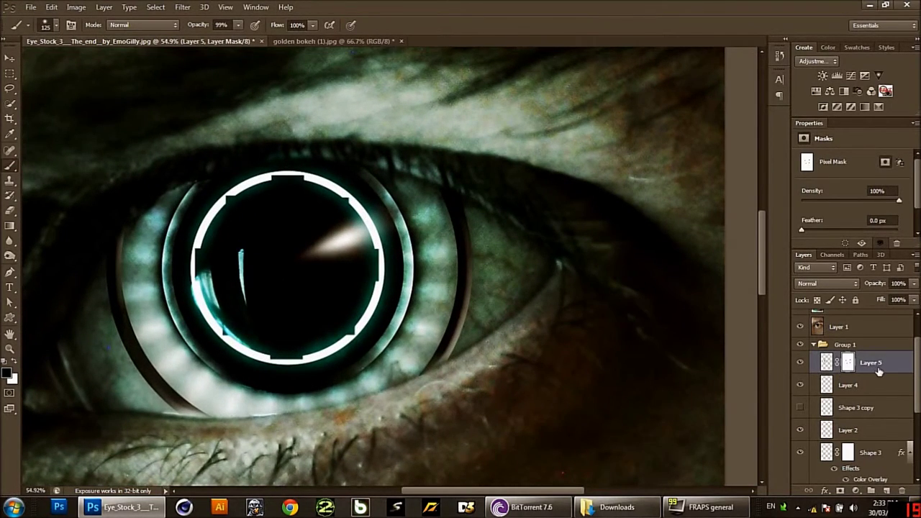
click(799, 363)
click(827, 282)
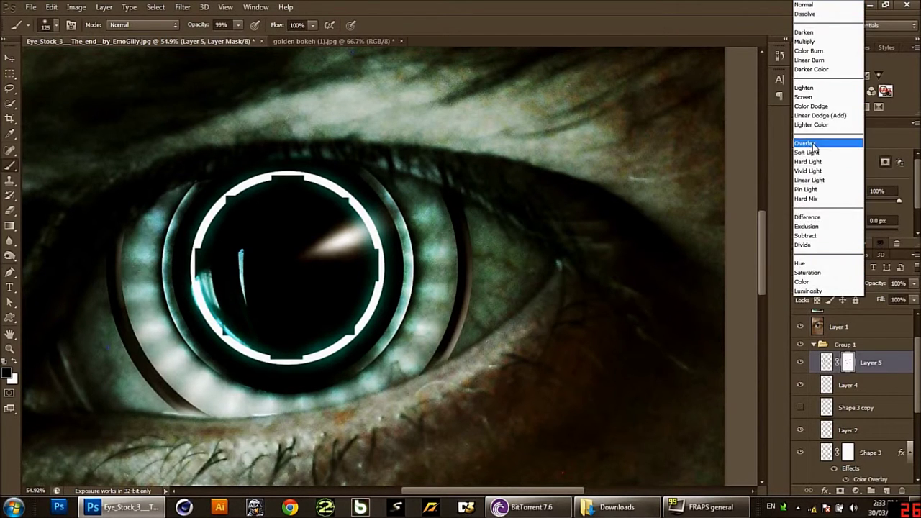
click(820, 136)
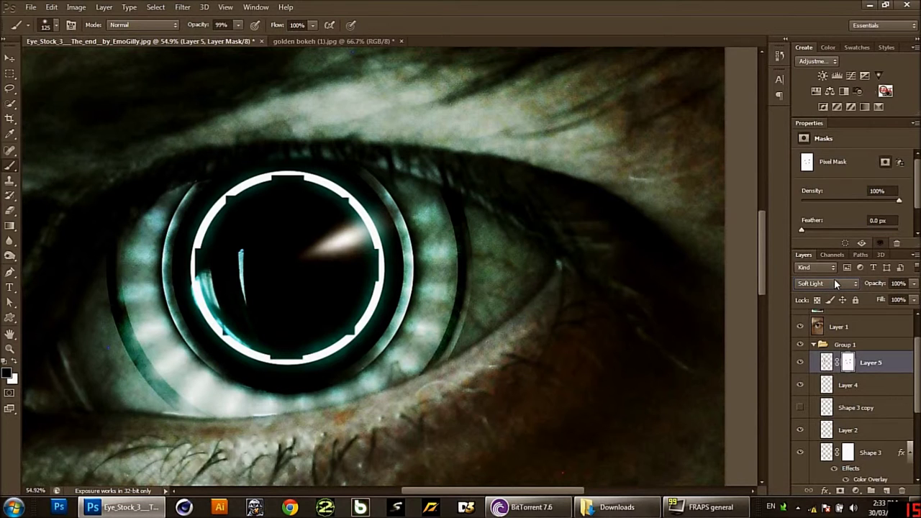
scroll(835, 283, down, 1)
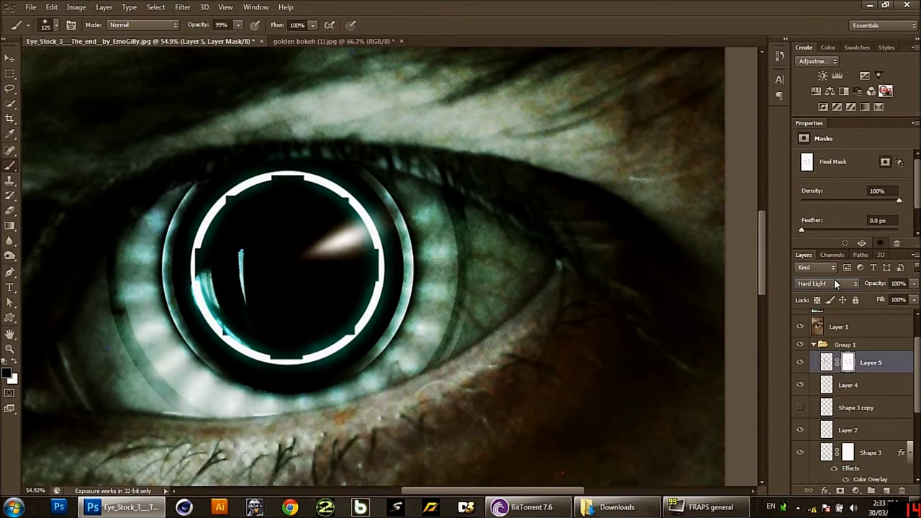
scroll(835, 282, down, 1)
scroll(835, 284, up, 1)
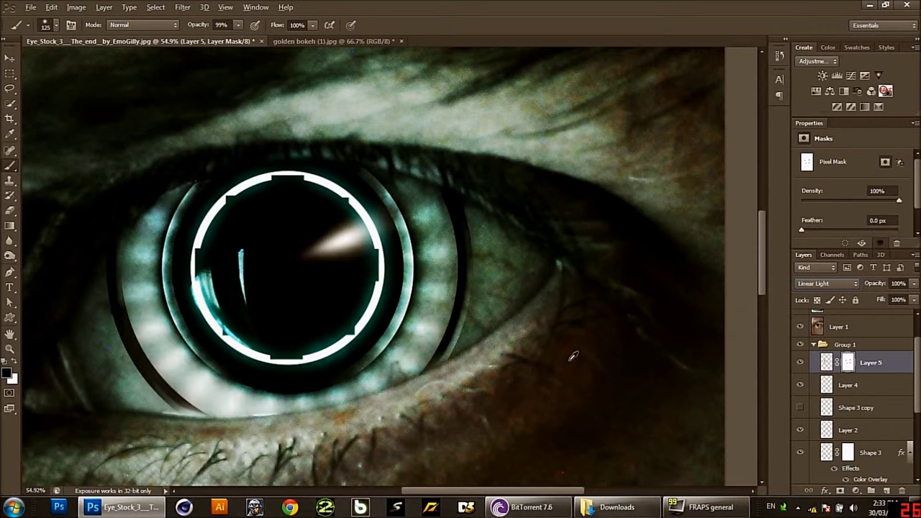
key(Down)
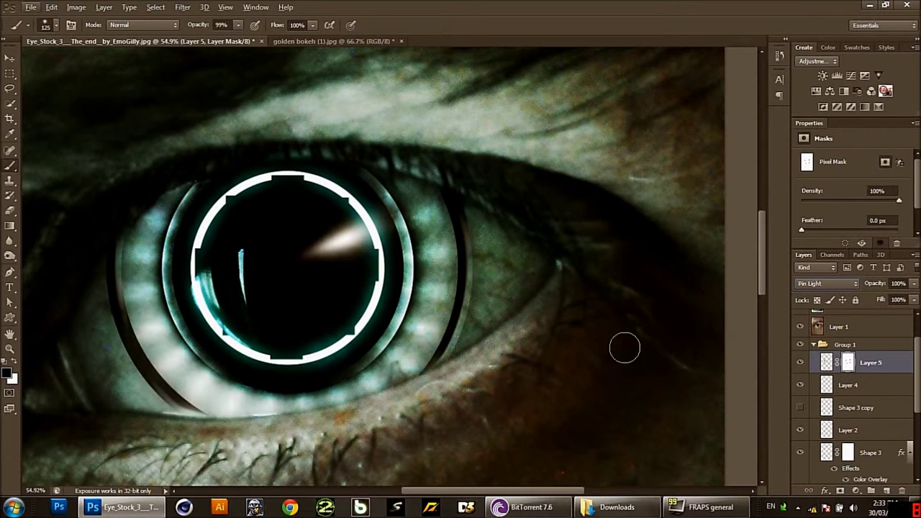
click(804, 284)
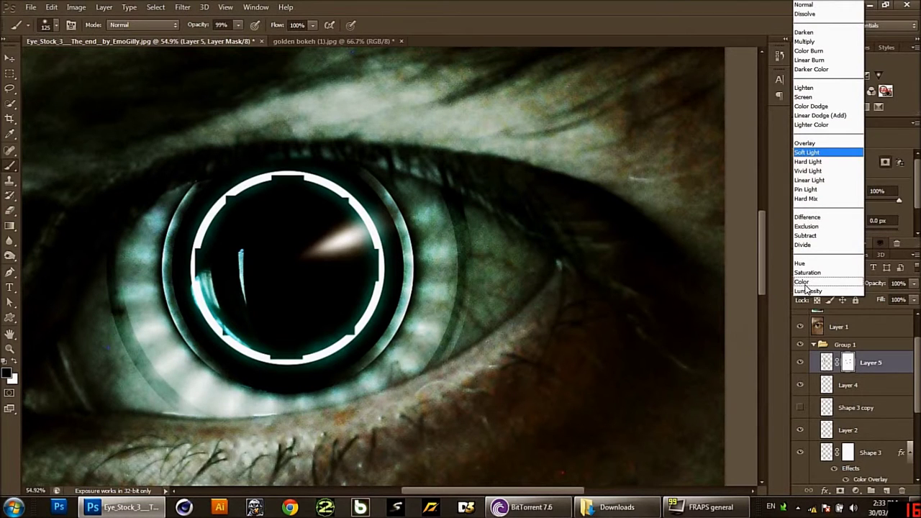
click(805, 144)
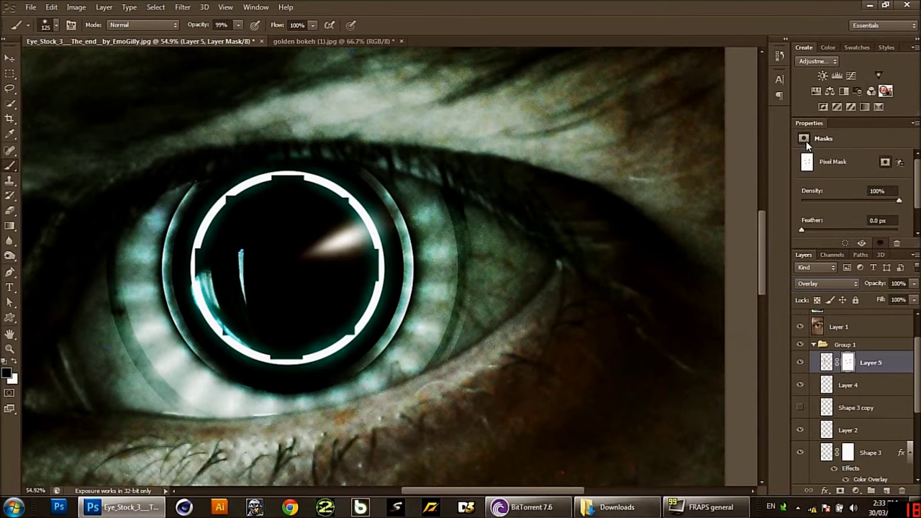
click(824, 286)
click(804, 5)
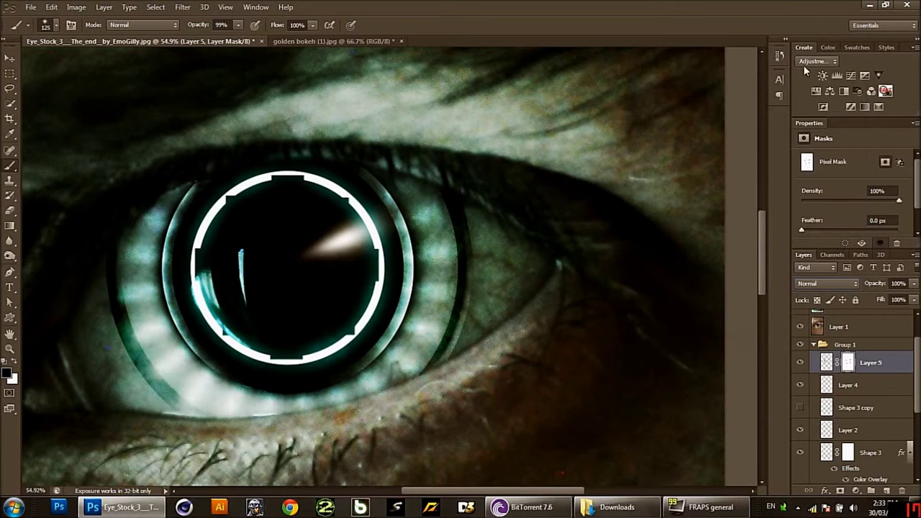
scroll(876, 385, down, 3)
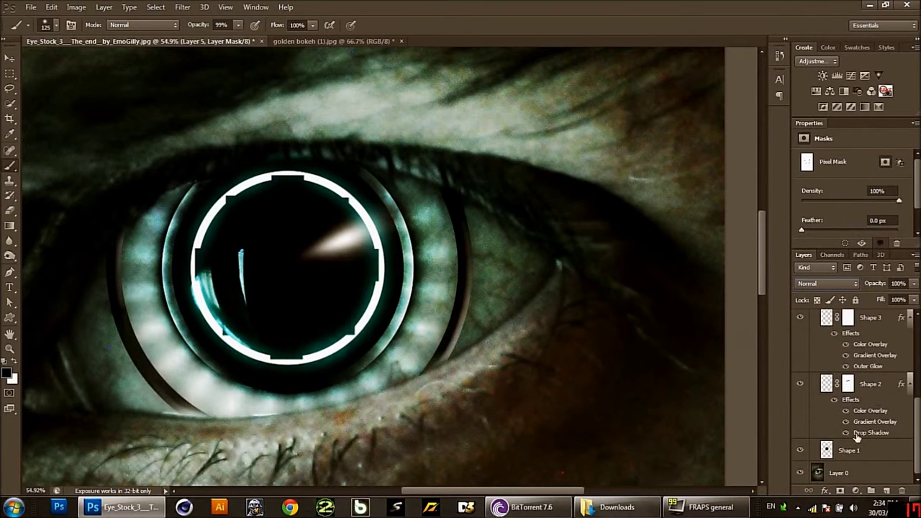
Step: Duplicate Layer 0 as Layer 0 copy and switch to the Dodge tool (Midtones, 50% exposure)
click(845, 469)
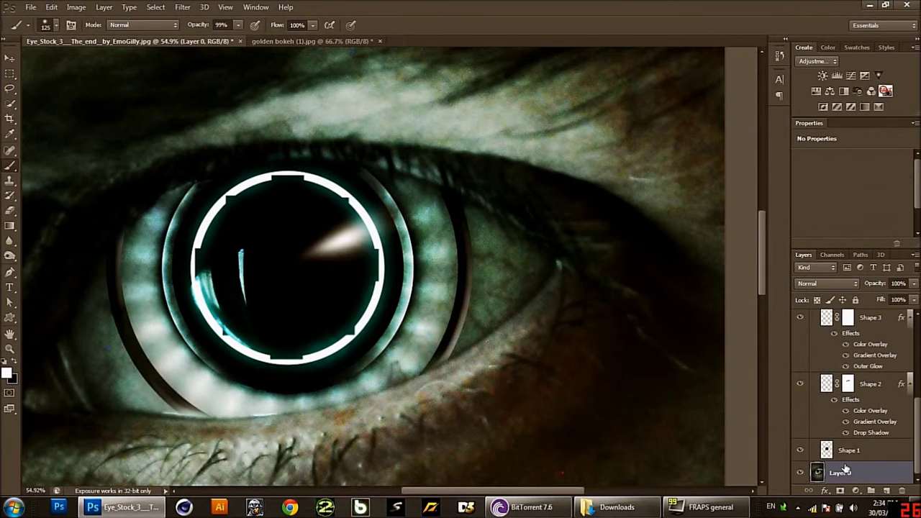
key(ctrl+j)
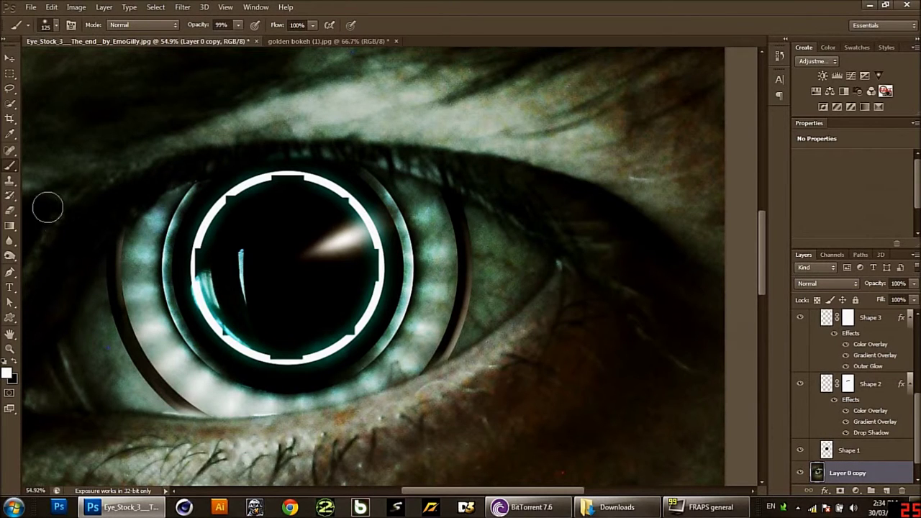
click(10, 255)
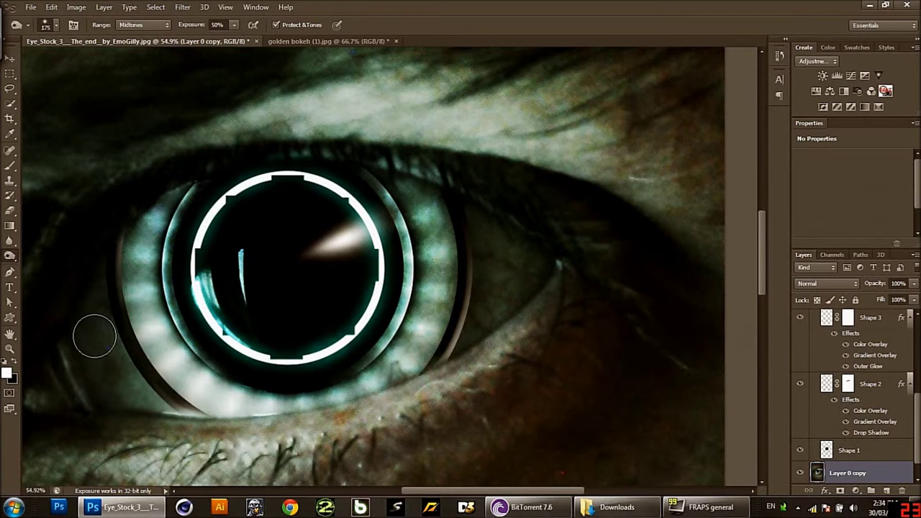
scroll(94, 336, down, 1)
scroll(94, 337, down, 1)
scroll(94, 336, down, 1)
scroll(94, 337, down, 1)
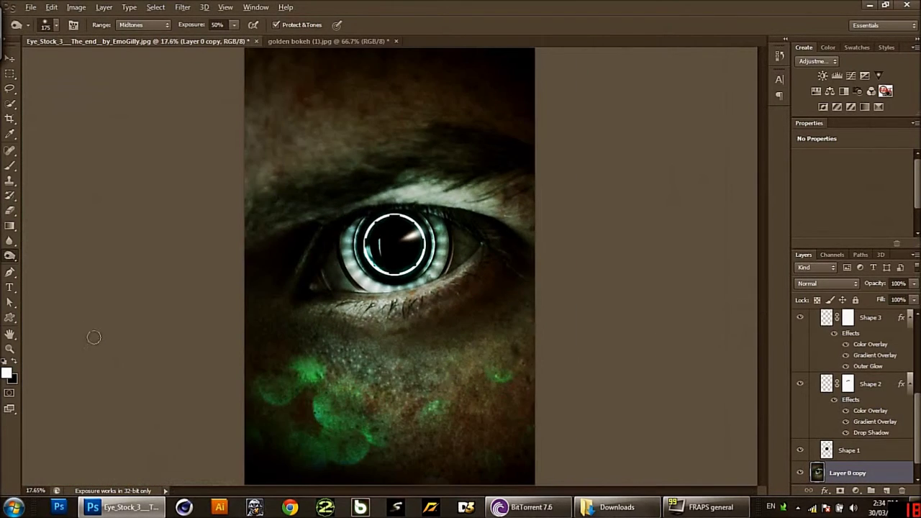
scroll(92, 337, down, 1)
scroll(88, 336, down, 1)
scroll(82, 338, up, 1)
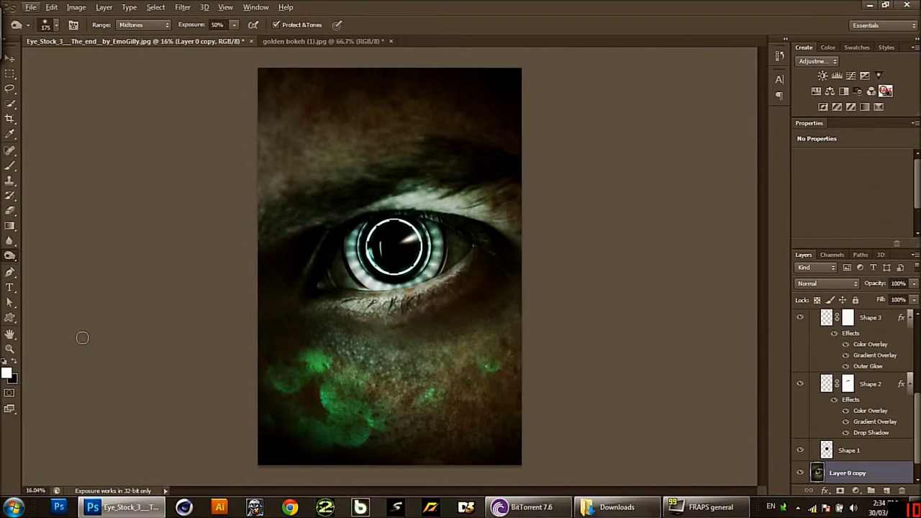